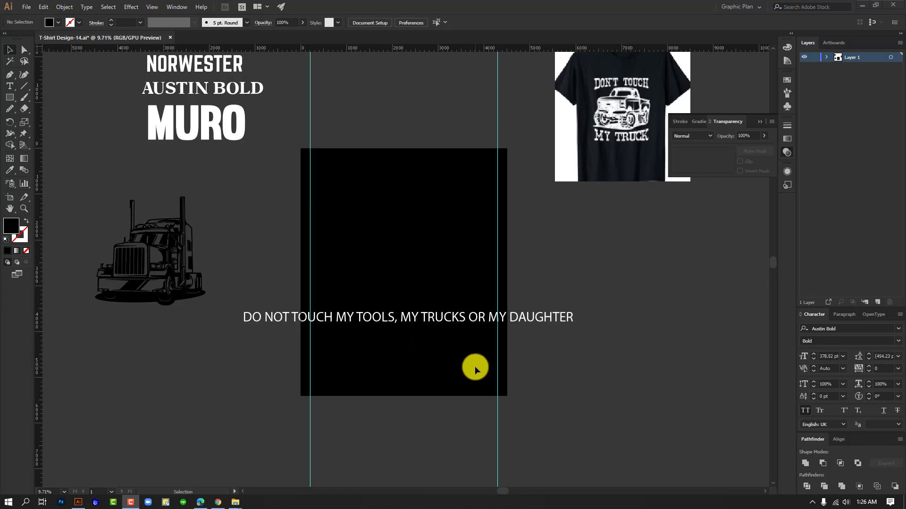
Step: Shift the one-line slogan slightly up on the black artboard and reposition the reference T-shirt image beside it
{"action": "key", "text": "space"}
{"action": "left_click_drag", "start_coordinate": [410, 313], "coordinate": [414, 294]}
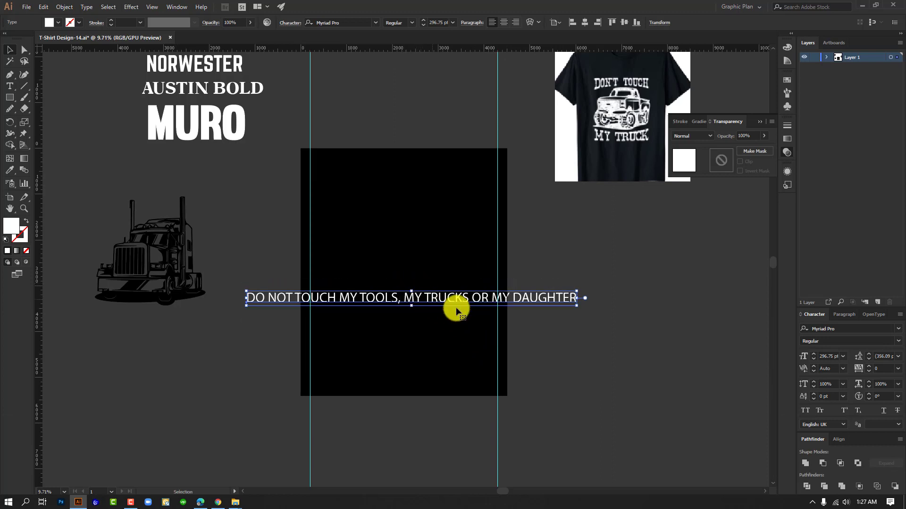
{"action": "left_click", "coordinate": [528, 332]}
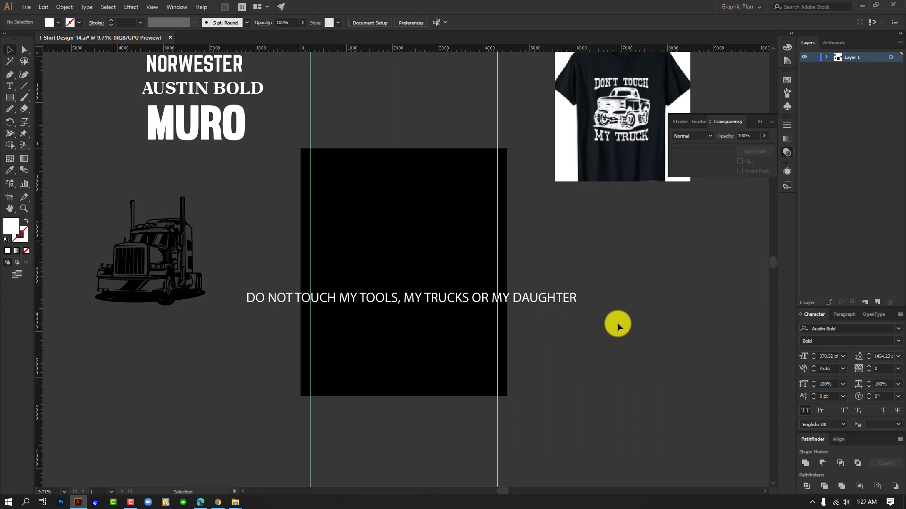
{"action": "left_click_drag", "start_coordinate": [596, 101], "coordinate": [610, 134]}
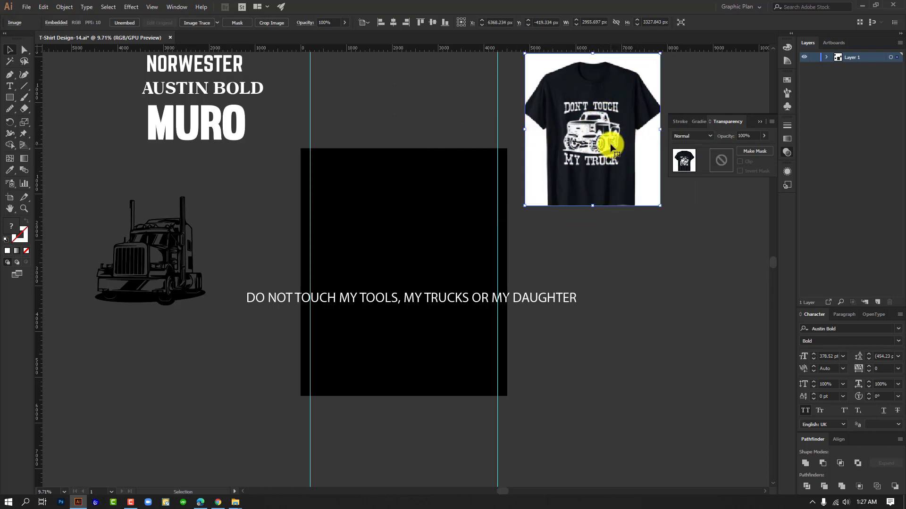
{"action": "left_click_drag", "start_coordinate": [581, 117], "coordinate": [594, 124]}
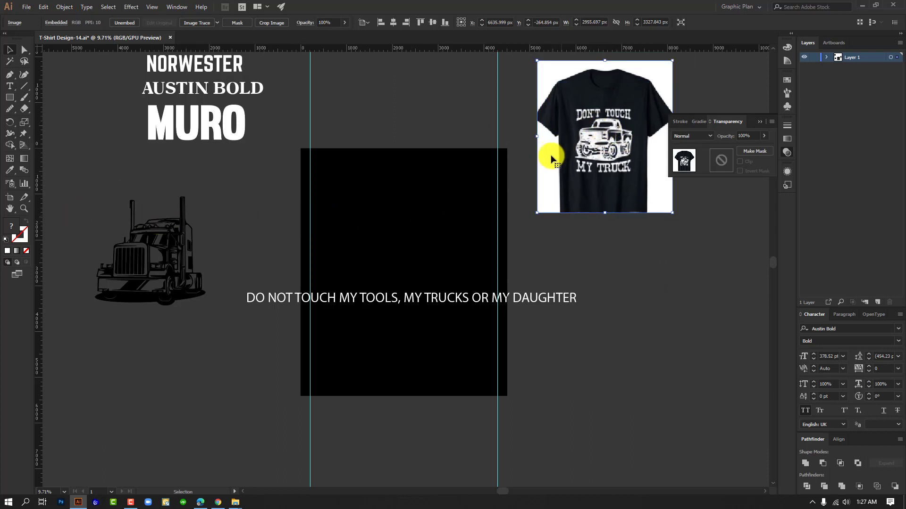
Step: Move the one-line slogan so its first letter starts at the artboard's left guide
{"action": "left_click_drag", "start_coordinate": [410, 301], "coordinate": [399, 346]}
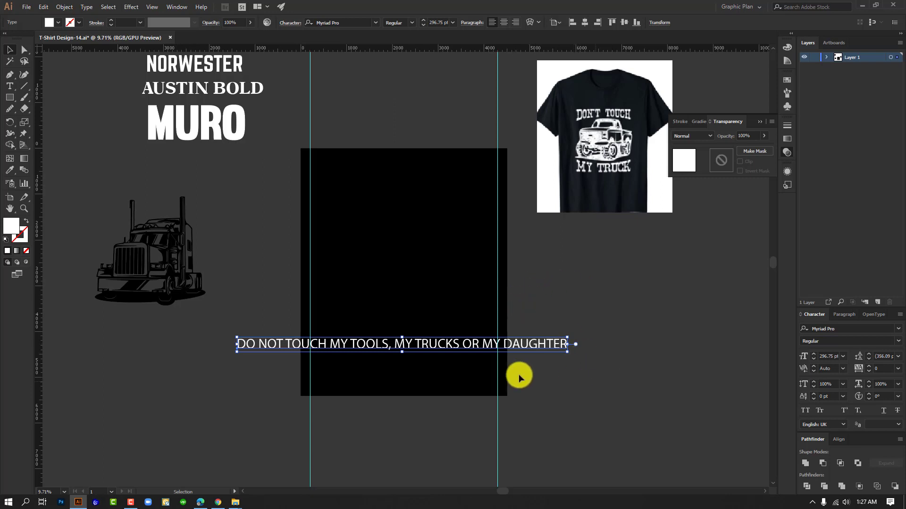
{"action": "left_click_drag", "start_coordinate": [367, 340], "coordinate": [511, 324]}
{"action": "key", "text": "ctrl+alt+space"}
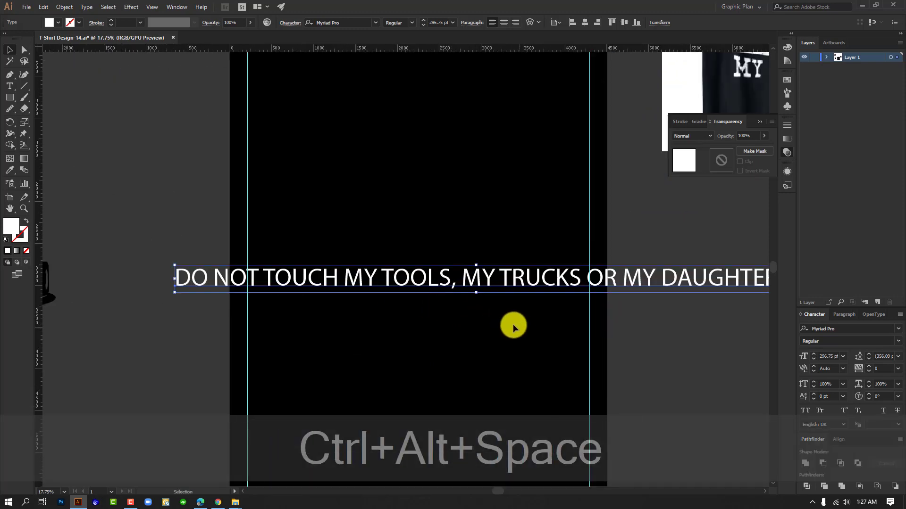
{"action": "key", "text": "ctrl+alt+space"}
{"action": "left_click_drag", "start_coordinate": [586, 325], "coordinate": [414, 279]}
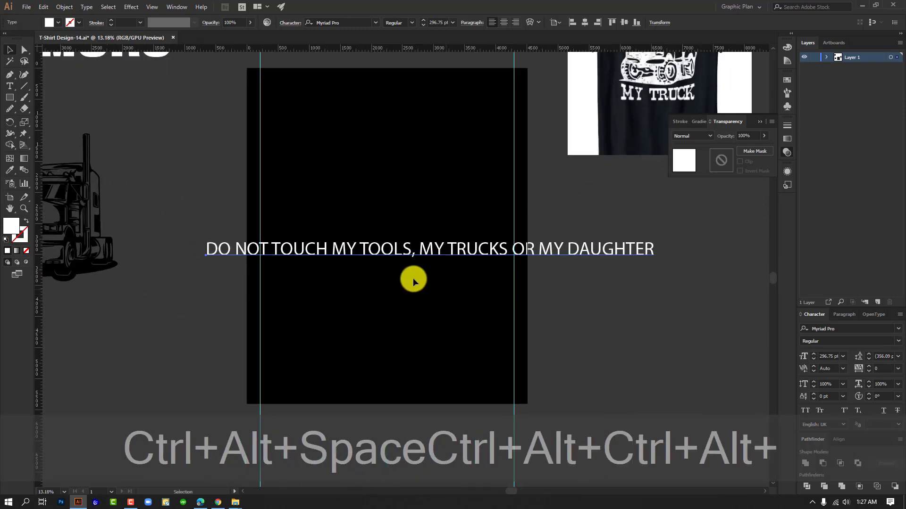
{"action": "left_click_drag", "start_coordinate": [353, 253], "coordinate": [433, 244]}
Step: Break the slogan into separate lines after DO NOT TOUCH, MY and TOOLS, removing the comma after TOOLS
{"action": "left_click", "coordinate": [11, 86]}
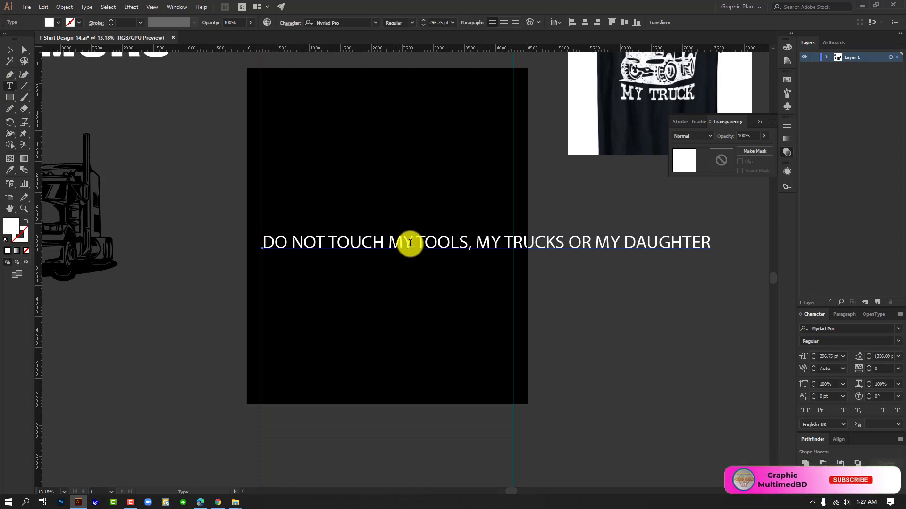
{"action": "left_click", "coordinate": [390, 244]}
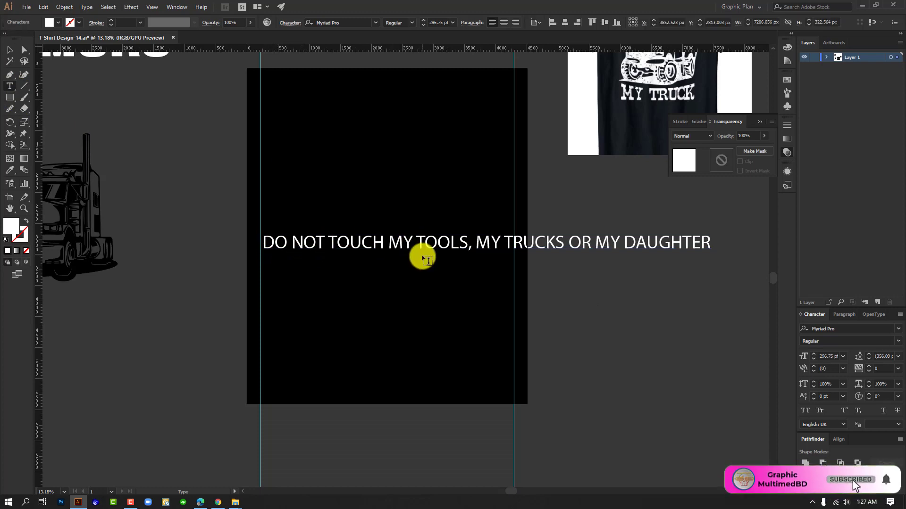
{"action": "key", "text": "BackSpace"}
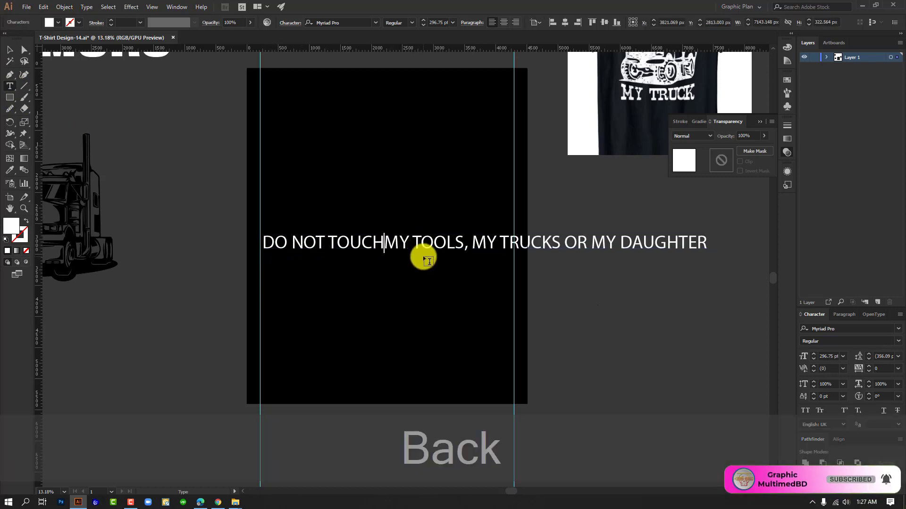
{"action": "key", "text": "Return"}
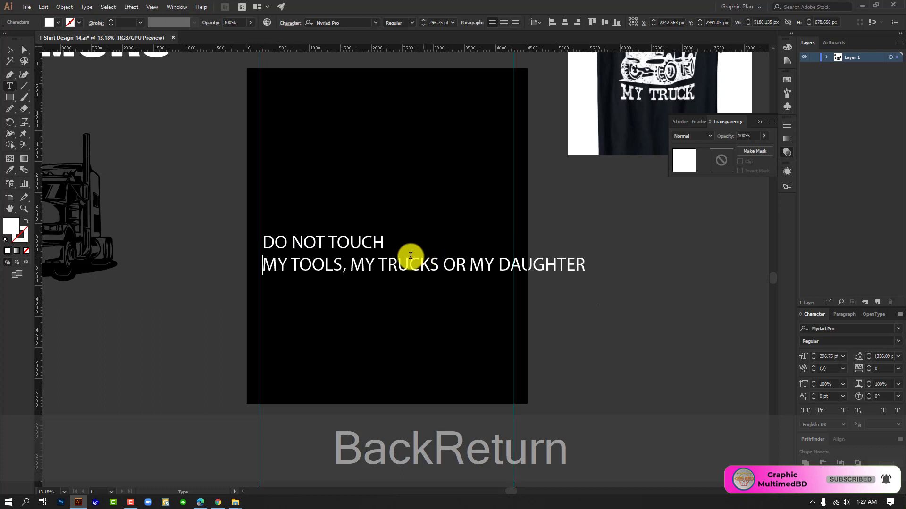
{"action": "left_click", "coordinate": [291, 265]}
{"action": "key", "text": "BackSpace"}
{"action": "key", "text": "Return"}
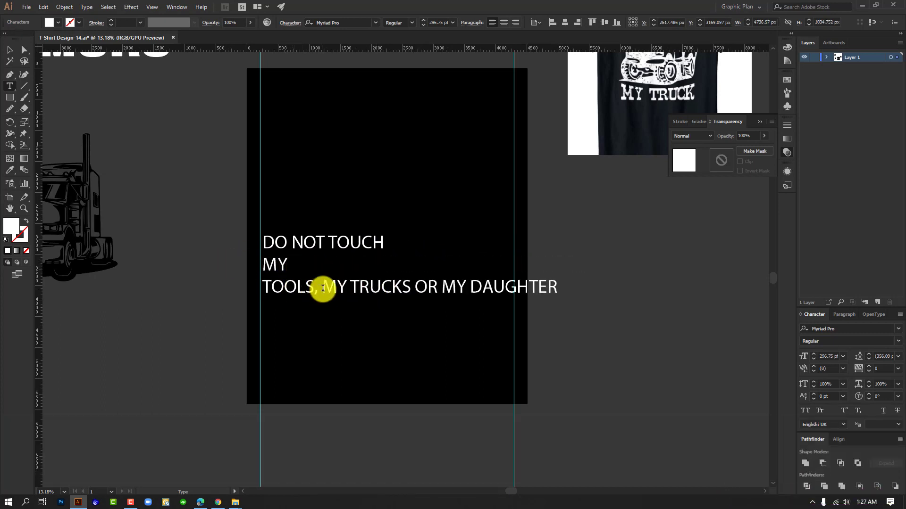
{"action": "key", "text": "BackSpace"}
{"action": "key", "text": "BackSpace"}
{"action": "key", "text": "Return"}
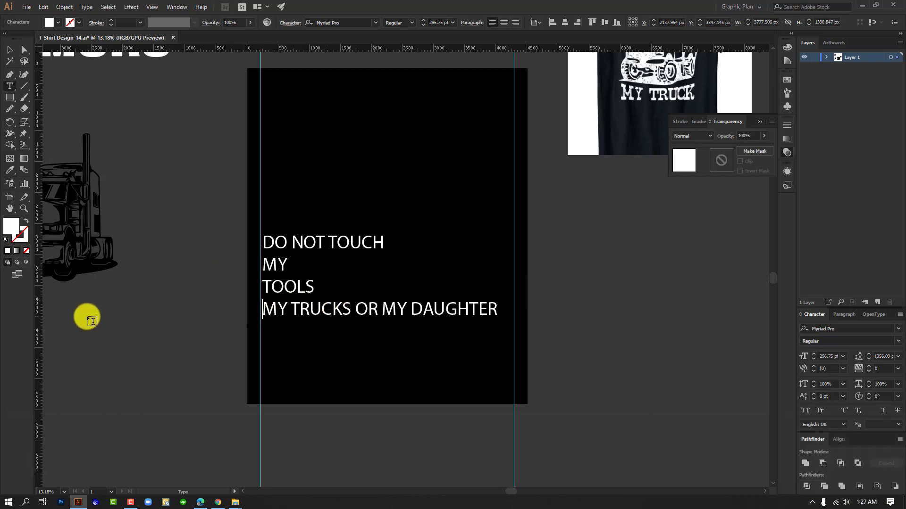
Step: Break the last slogan line into three lines: MY TRUCKS, OR MY and DAUGHTER
{"action": "left_click", "coordinate": [357, 309]}
{"action": "key", "text": "BackSpace"}
{"action": "key", "text": "Return"}
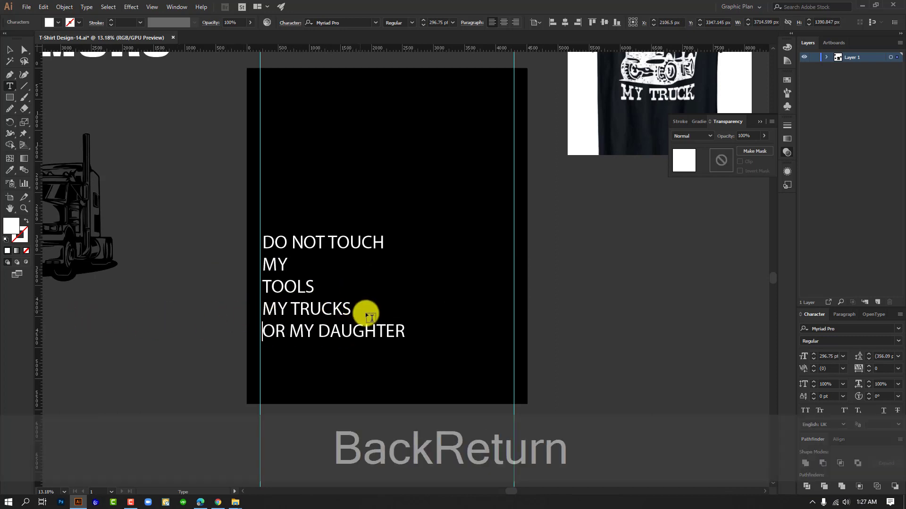
{"action": "left_click", "coordinate": [318, 331]}
{"action": "key", "text": "BackSpace"}
{"action": "key", "text": "Return"}
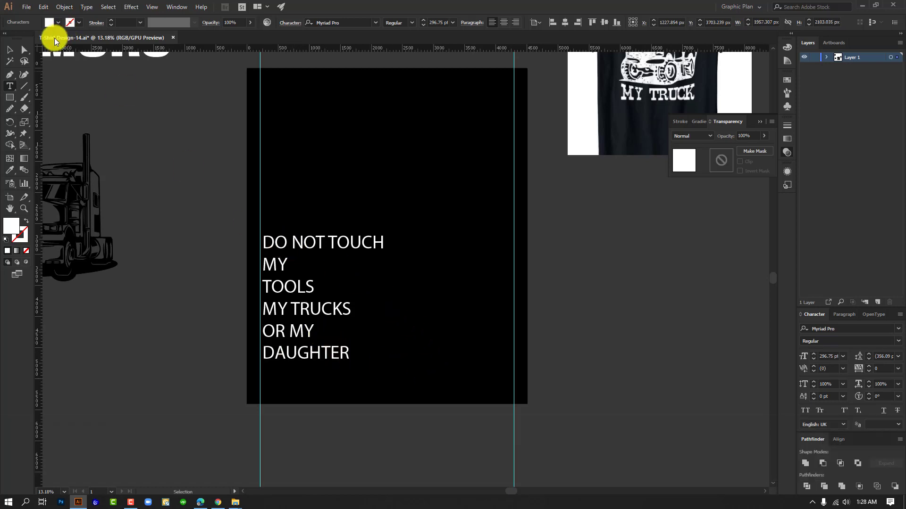
Step: Move the six-line slogan block up and to the right, near the middle of the black artboard
{"action": "left_click", "coordinate": [9, 49]}
{"action": "left_click", "coordinate": [326, 265]}
{"action": "left_click_drag", "start_coordinate": [314, 239], "coordinate": [380, 181]}
{"action": "left_click", "coordinate": [27, 7]}
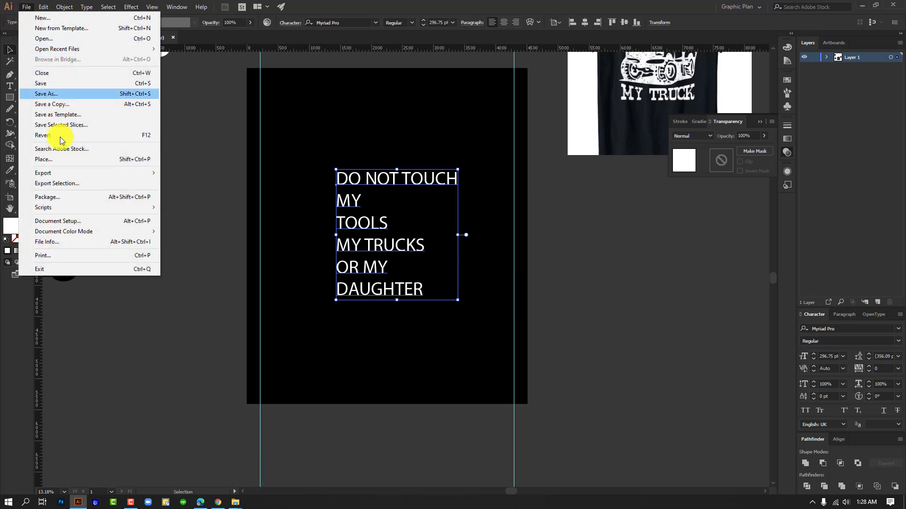
{"action": "mouse_move", "coordinate": [67, 211]}
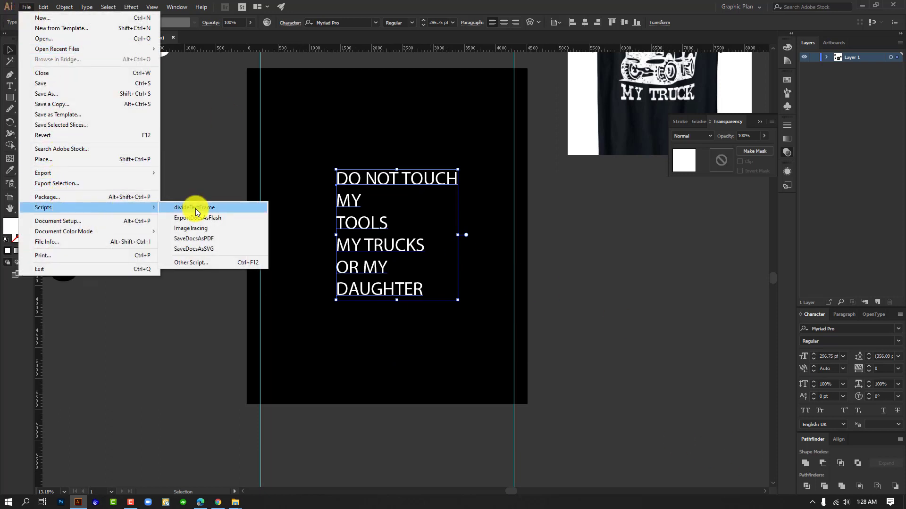
{"action": "left_click", "coordinate": [502, 123]}
{"action": "left_click_drag", "start_coordinate": [376, 184], "coordinate": [359, 181]}
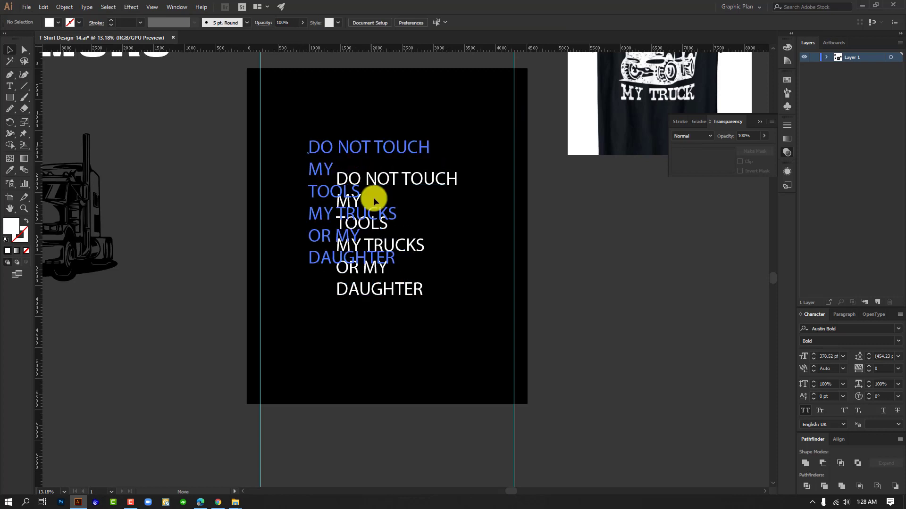
{"action": "left_click", "coordinate": [26, 7]}
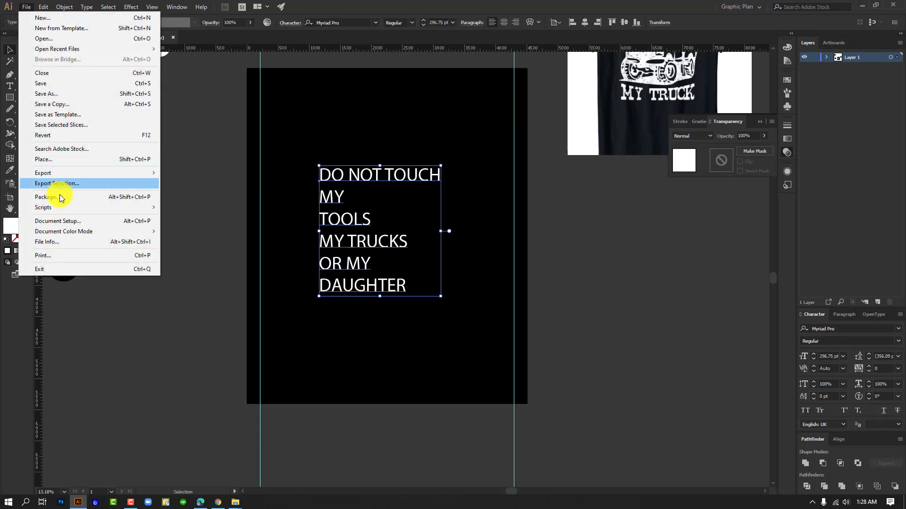
{"action": "left_click", "coordinate": [503, 194]}
{"action": "left_click_drag", "start_coordinate": [353, 176], "coordinate": [396, 178]}
Step: Run the divideTextFrame script on the slogan block to split it into separate text objects per line
{"action": "left_click", "coordinate": [27, 7]}
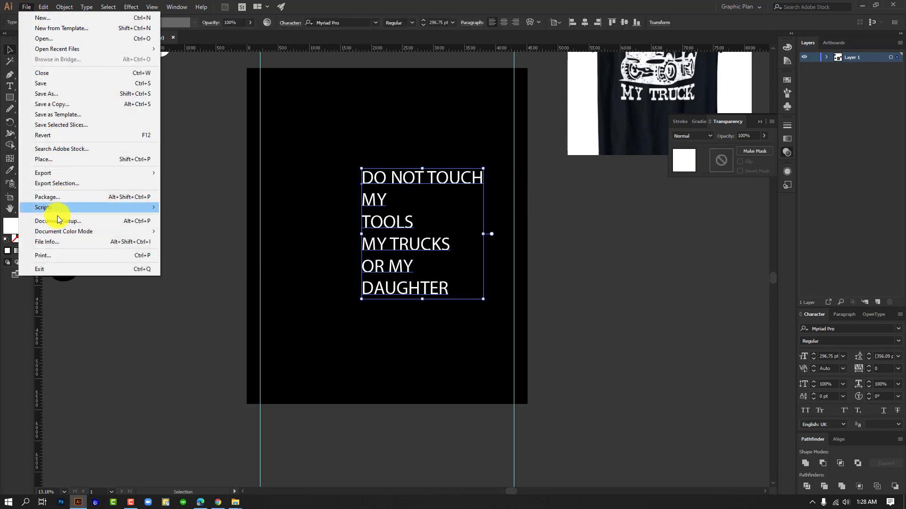
{"action": "mouse_move", "coordinate": [60, 209]}
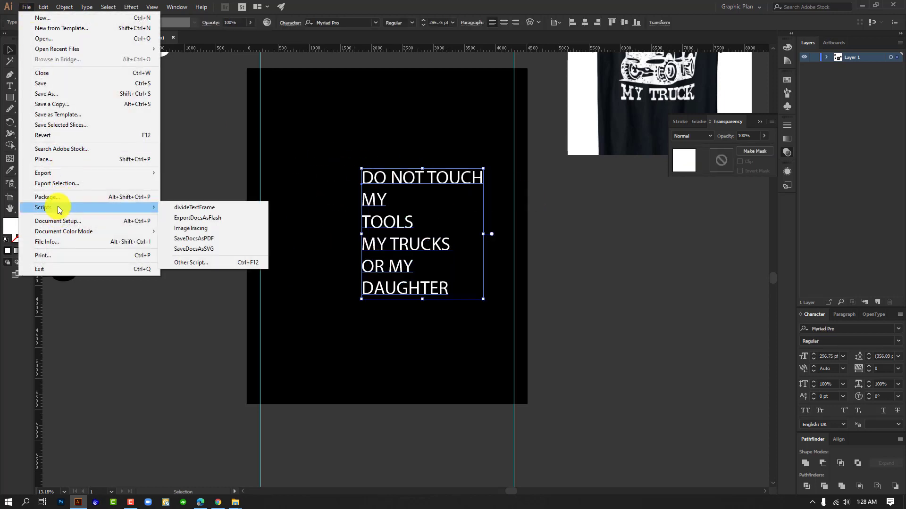
{"action": "left_click", "coordinate": [210, 209]}
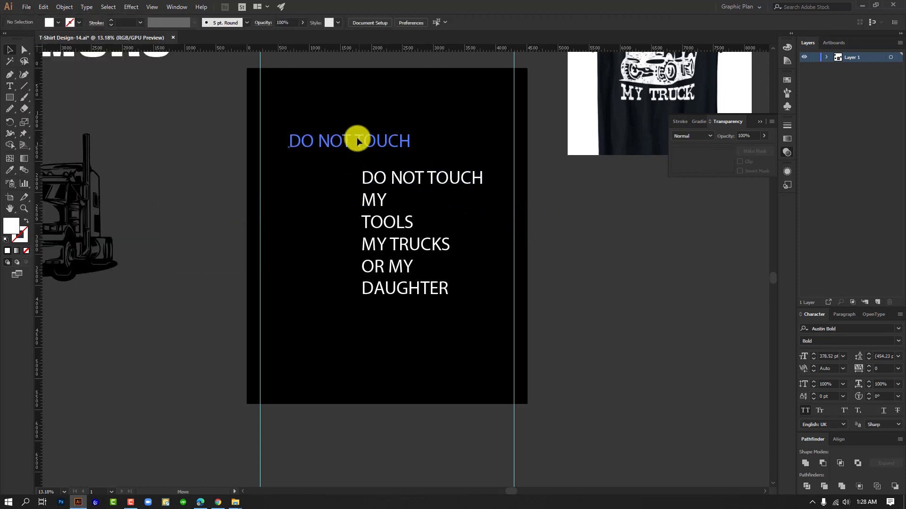
Step: Enlarge DO NOT TOUCH near the top of the artboard and place an enlarged MY centred beneath it
{"action": "left_click_drag", "start_coordinate": [398, 144], "coordinate": [378, 124]}
{"action": "left_click_drag", "start_coordinate": [445, 135], "coordinate": [476, 140]}
{"action": "left_click_drag", "start_coordinate": [376, 196], "coordinate": [399, 176]}
{"action": "left_click", "coordinate": [439, 209]}
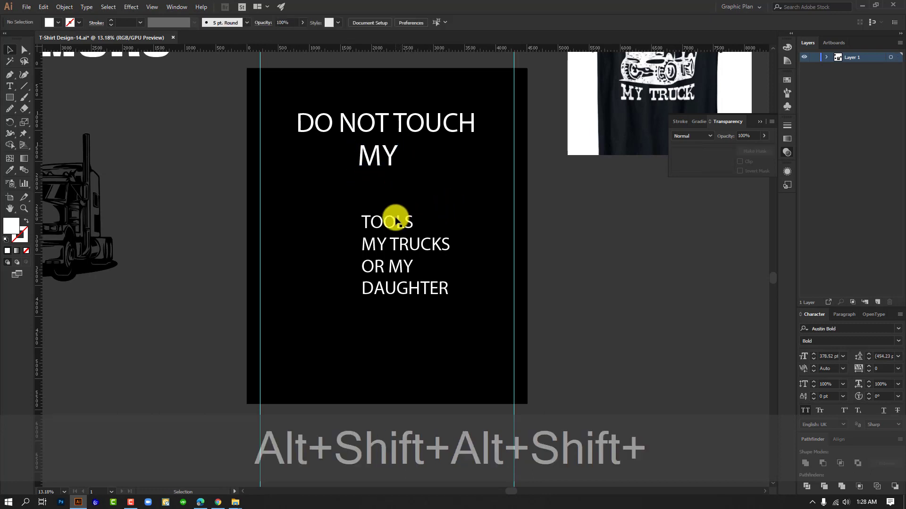
Step: Enlarge TOOLS beneath MY and move the MY TRUCKS, OR MY and DAUGHTER lines to the artboard's lower part
{"action": "left_click_drag", "start_coordinate": [396, 218], "coordinate": [455, 212]}
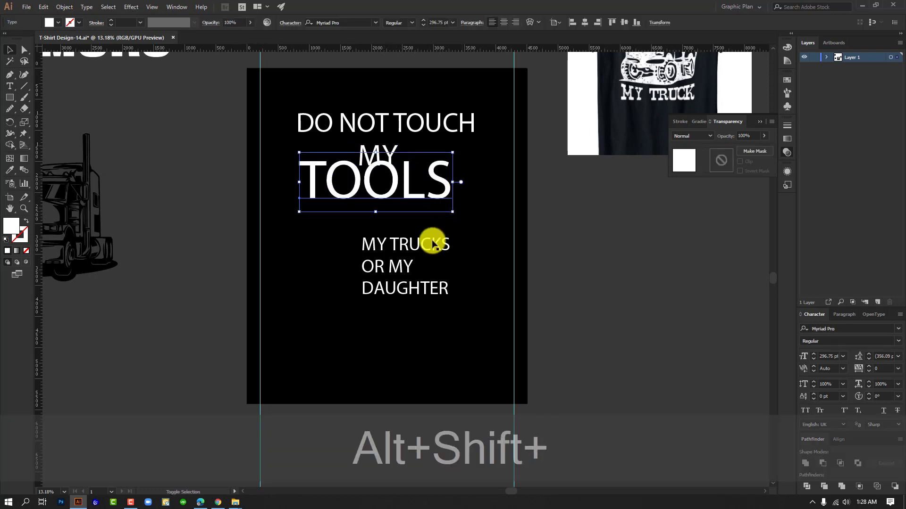
{"action": "left_click", "coordinate": [487, 237]}
{"action": "left_click", "coordinate": [401, 248]}
{"action": "left_click_drag", "start_coordinate": [401, 249], "coordinate": [387, 317]}
{"action": "left_click", "coordinate": [479, 319]}
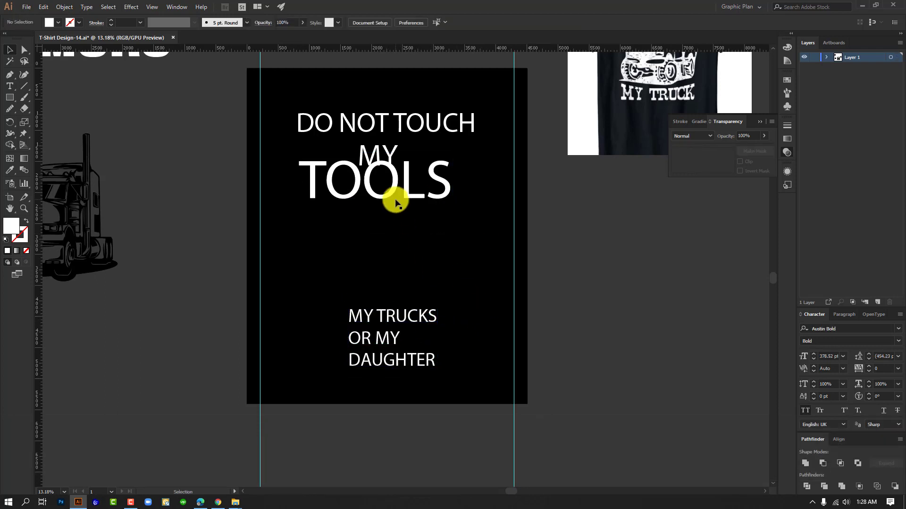
Step: Move TOOLS down slightly and MY up so the words no longer overlap beneath DO NOT TOUCH
{"action": "left_click_drag", "start_coordinate": [395, 196], "coordinate": [395, 211]}
{"action": "left_click", "coordinate": [499, 213]}
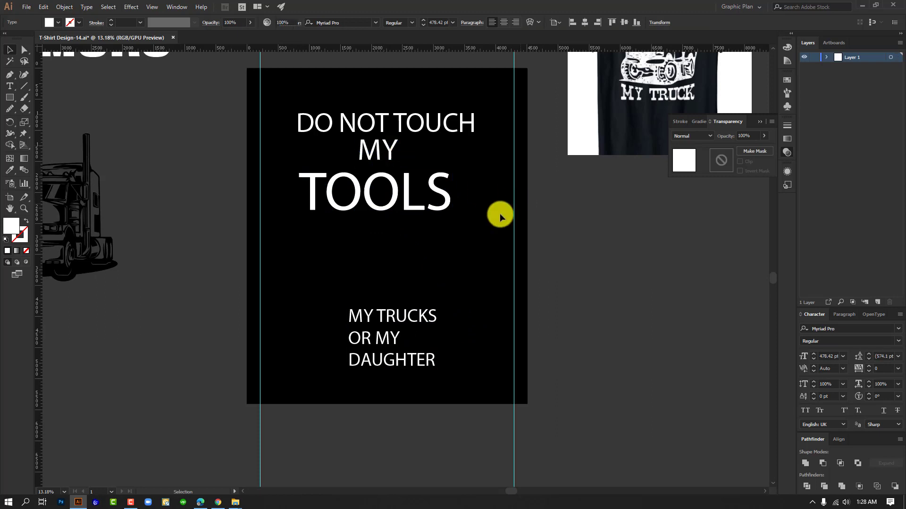
{"action": "left_click", "coordinate": [384, 148]}
{"action": "left_click_drag", "start_coordinate": [384, 148], "coordinate": [386, 137]}
{"action": "left_click", "coordinate": [550, 197]}
Step: Move the black truck illustration to the right, closer to the artboard
{"action": "left_click", "coordinate": [610, 224], "text": "ctrl+alt"}
{"action": "left_click_drag", "start_coordinate": [610, 224], "coordinate": [528, 262]}
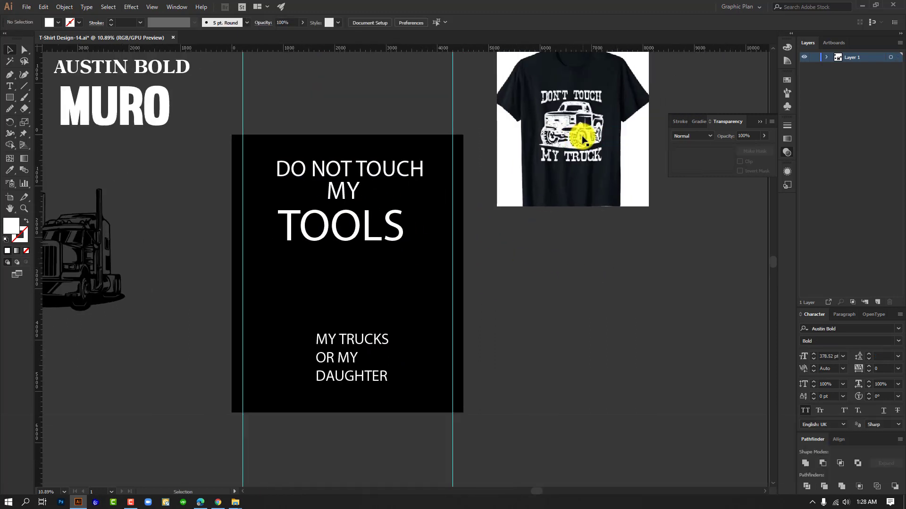
{"action": "left_click_drag", "start_coordinate": [444, 244], "coordinate": [489, 222]}
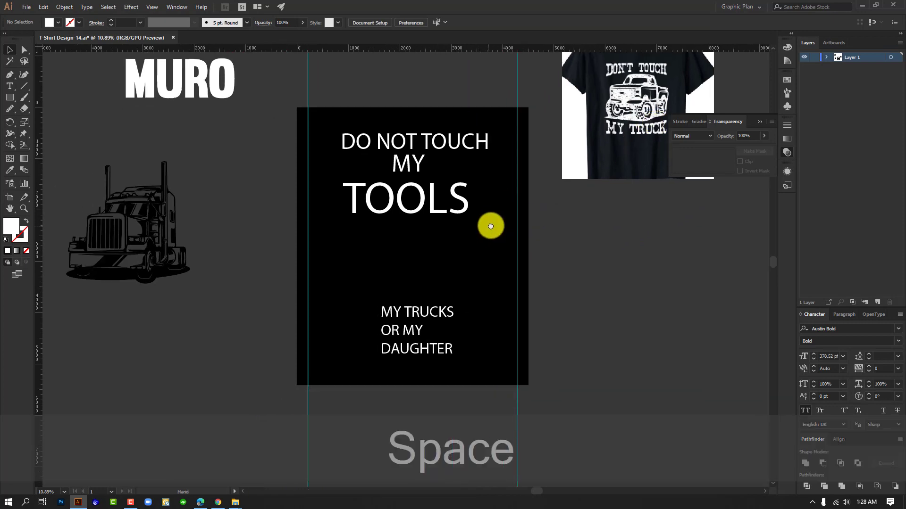
{"action": "left_click", "coordinate": [286, 233], "text": "ctrl"}
{"action": "left_click", "coordinate": [109, 218]}
{"action": "left_click_drag", "start_coordinate": [127, 212], "coordinate": [204, 204]}
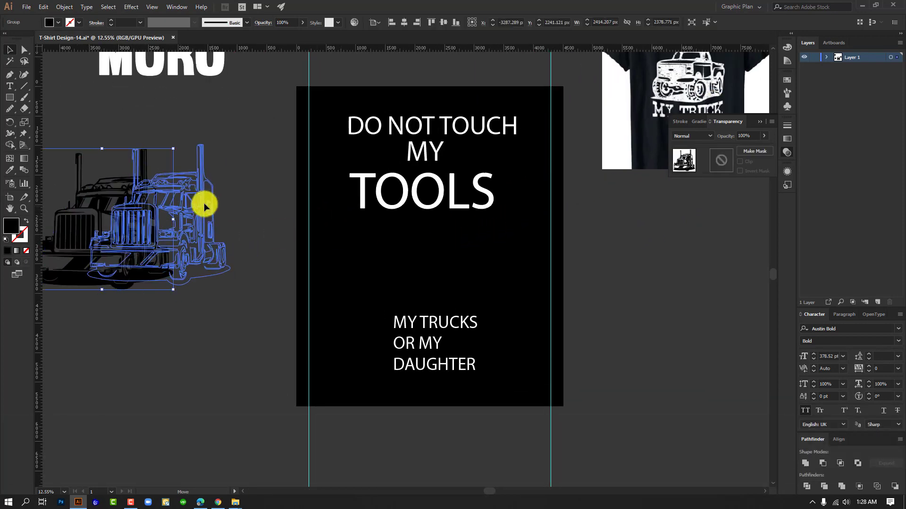
{"action": "left_click", "coordinate": [293, 169]}
{"action": "left_click", "coordinate": [203, 190]}
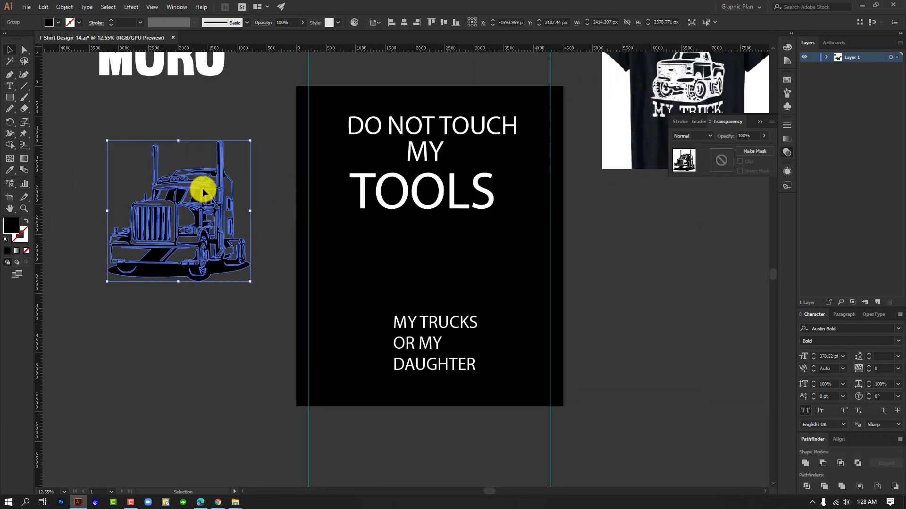
{"action": "left_click", "coordinate": [218, 347]}
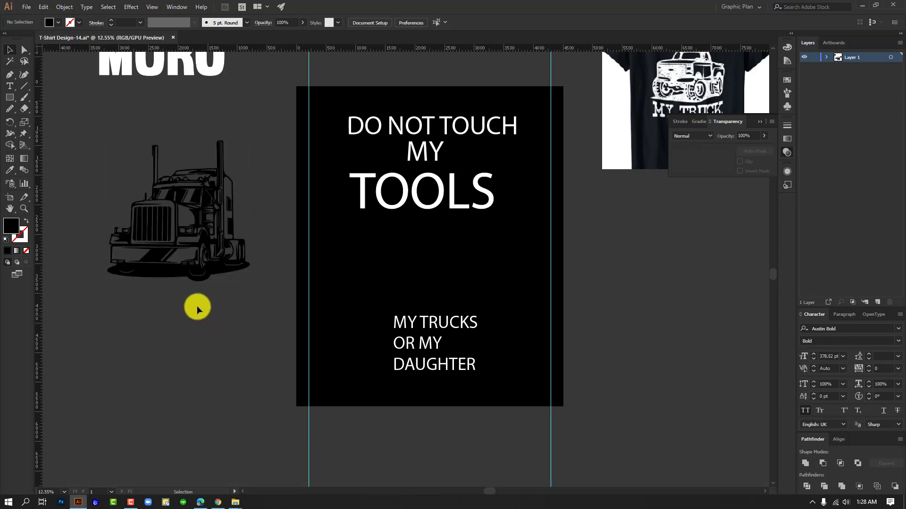
{"action": "left_click_drag", "start_coordinate": [184, 287], "coordinate": [241, 283]}
{"action": "left_click", "coordinate": [241, 283], "text": "ctrl"}
{"action": "left_click", "coordinate": [264, 184]}
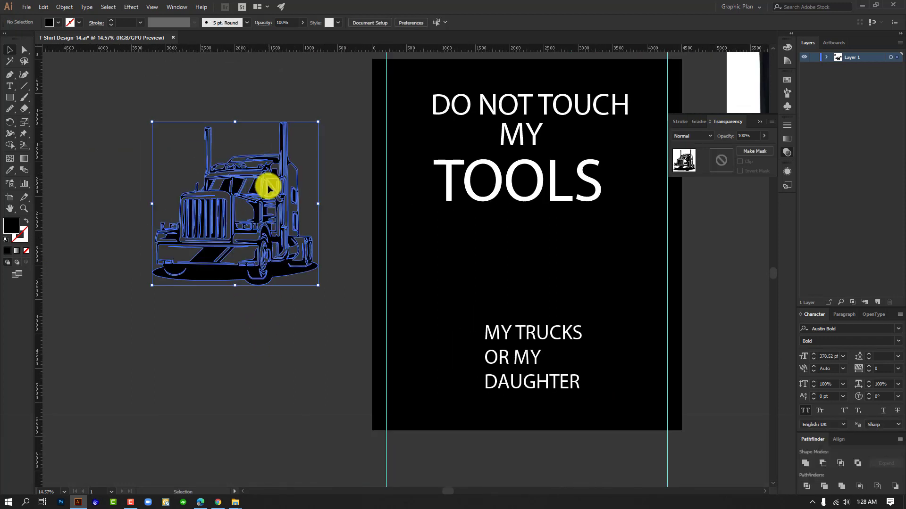
{"action": "left_click", "coordinate": [293, 345]}
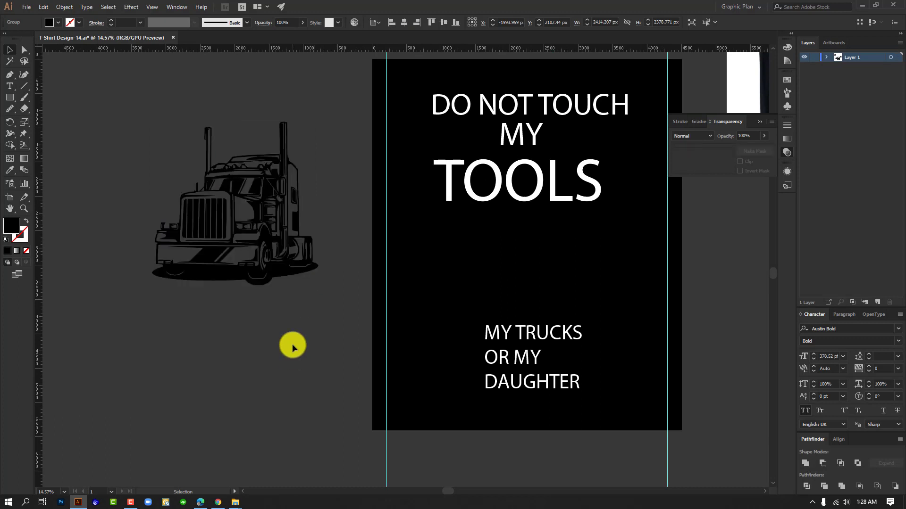
{"action": "left_click", "coordinate": [269, 198]}
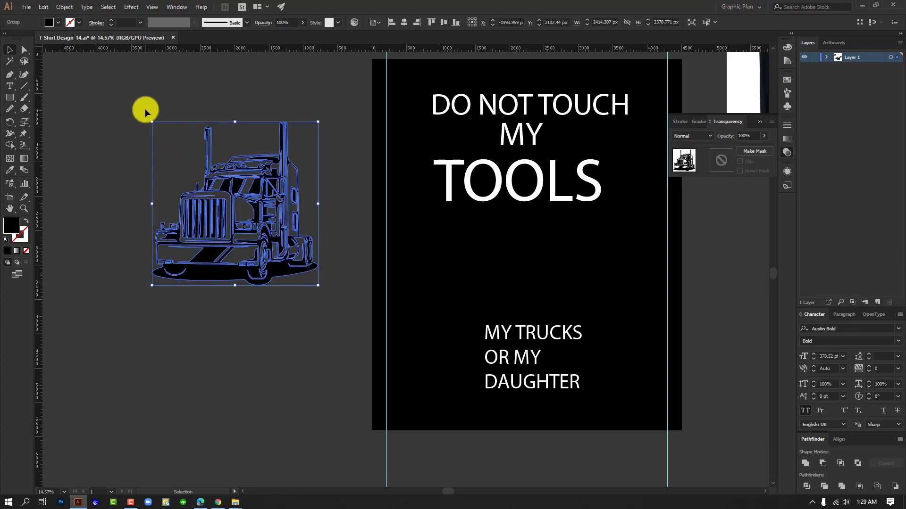
Step: Move the word TOOLS up slightly, closer to MY
{"action": "left_click", "coordinate": [504, 172]}
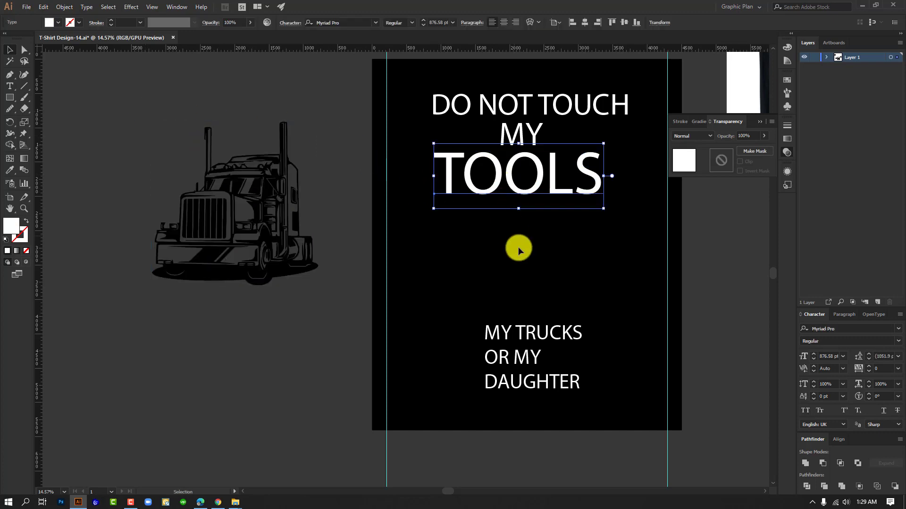
Step: Paste a copy of the black truck illustration directly behind the original
{"action": "left_click", "coordinate": [225, 182]}
{"action": "left_click", "coordinate": [148, 99]}
{"action": "left_click_drag", "start_coordinate": [231, 208], "coordinate": [399, 231]}
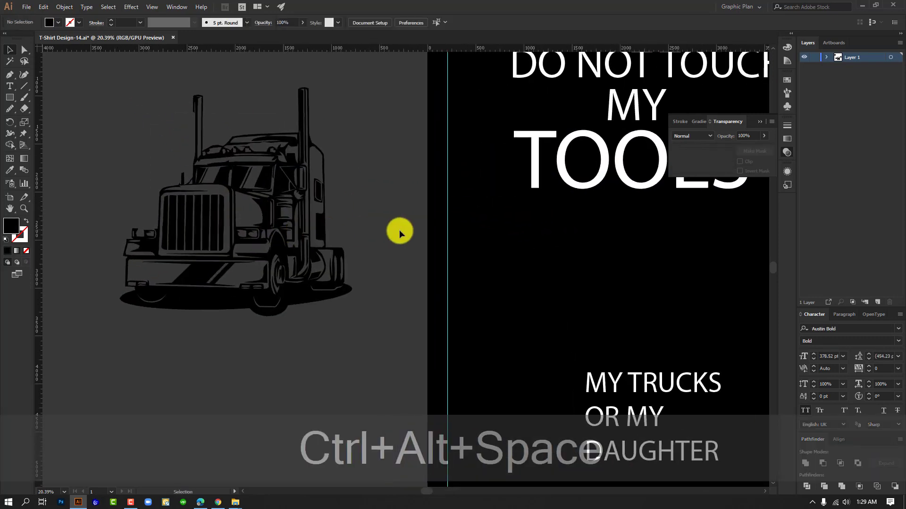
{"action": "left_click", "coordinate": [273, 164]}
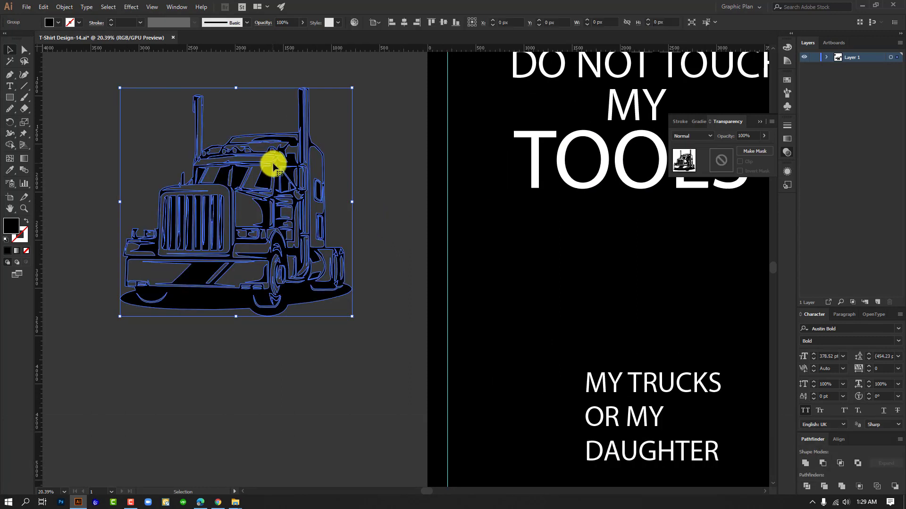
{"action": "left_click", "coordinate": [376, 192]}
{"action": "left_click", "coordinate": [261, 186]}
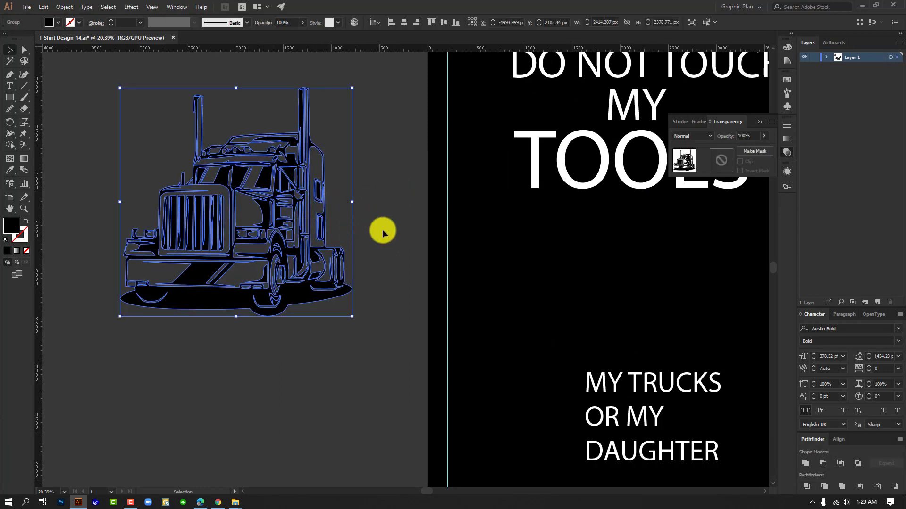
{"action": "left_click", "coordinate": [381, 228]}
{"action": "left_click", "coordinate": [275, 176]}
{"action": "key", "text": "ctrl+c"}
{"action": "key", "text": "ctrl+b"}
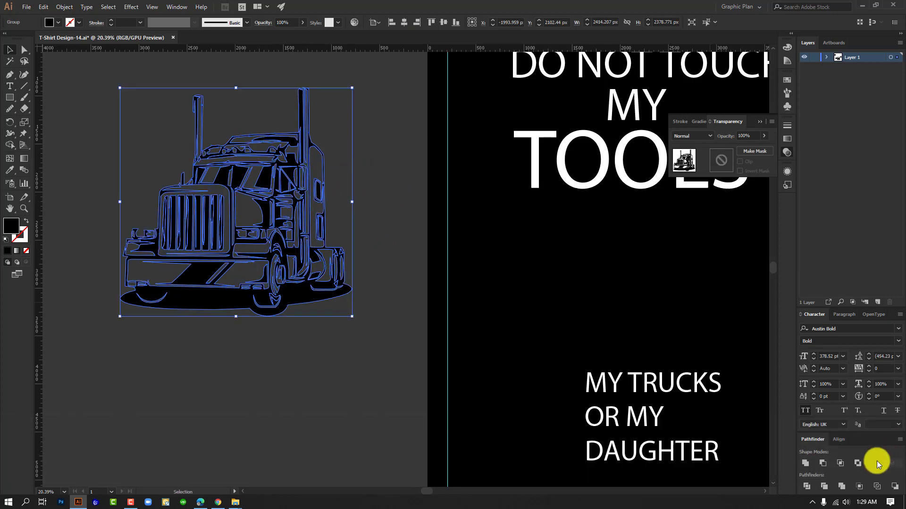
Step: Unite the rear truck copy into one solid silhouette and fill it with white sampled from the TOOLS lettering
{"action": "left_click", "coordinate": [845, 488]}
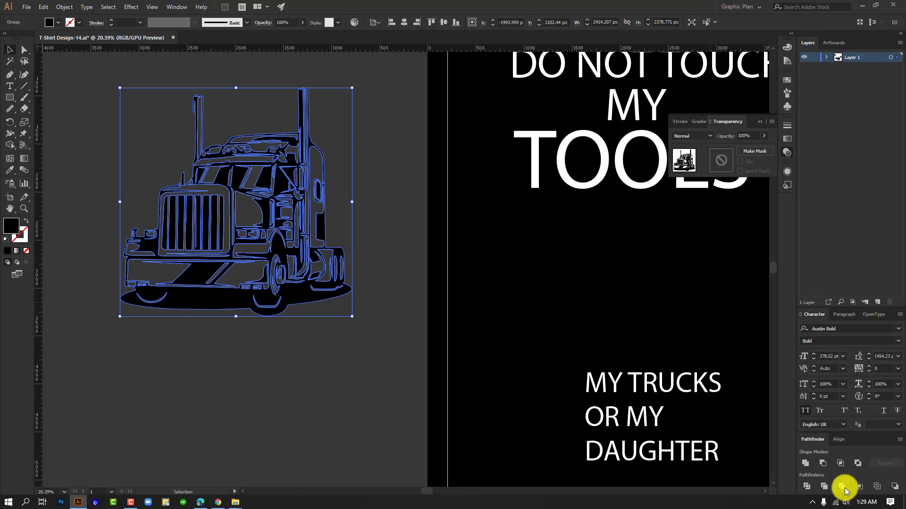
{"action": "left_click", "coordinate": [808, 463]}
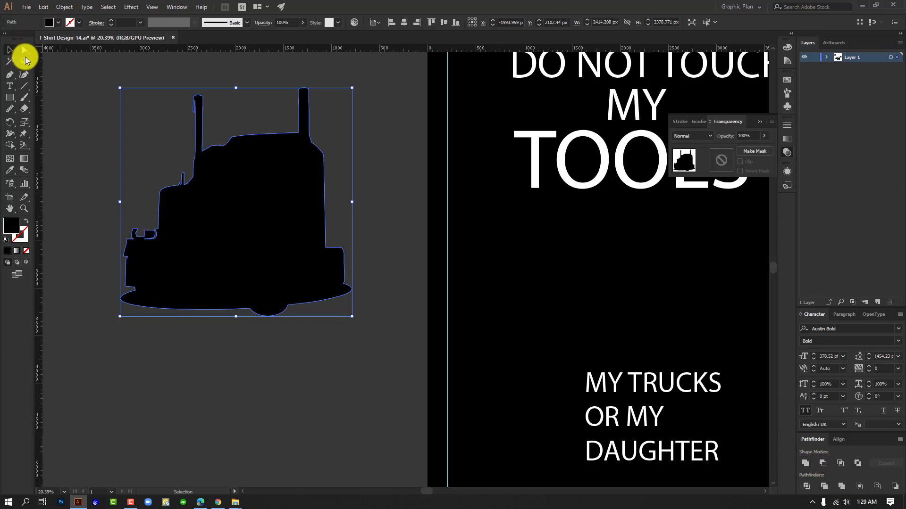
{"action": "key", "text": "i"}
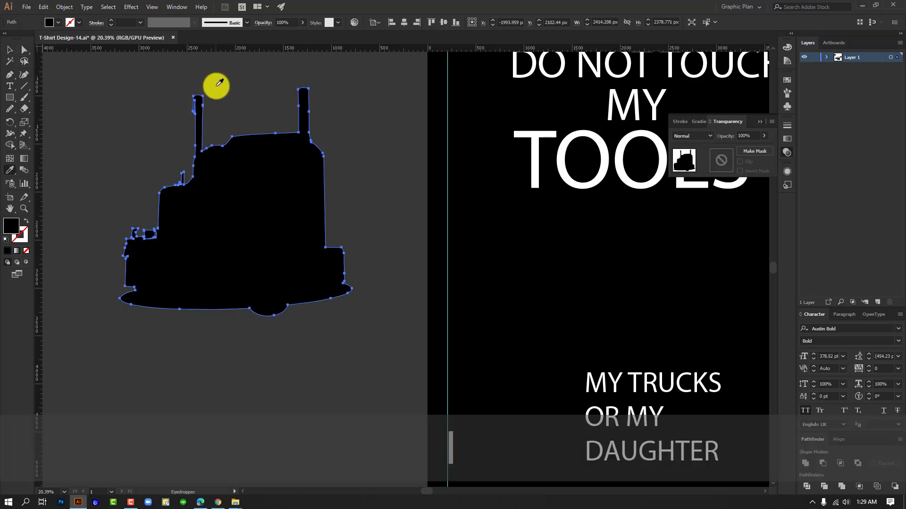
{"action": "left_click", "coordinate": [566, 145]}
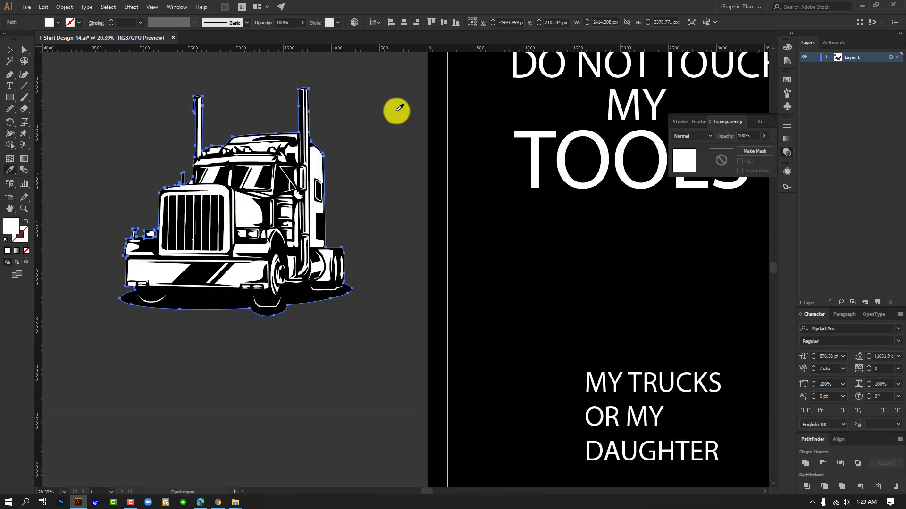
Step: Group the black truck linework with its white silhouette
{"action": "left_click", "coordinate": [12, 48]}
{"action": "left_click", "coordinate": [83, 72]}
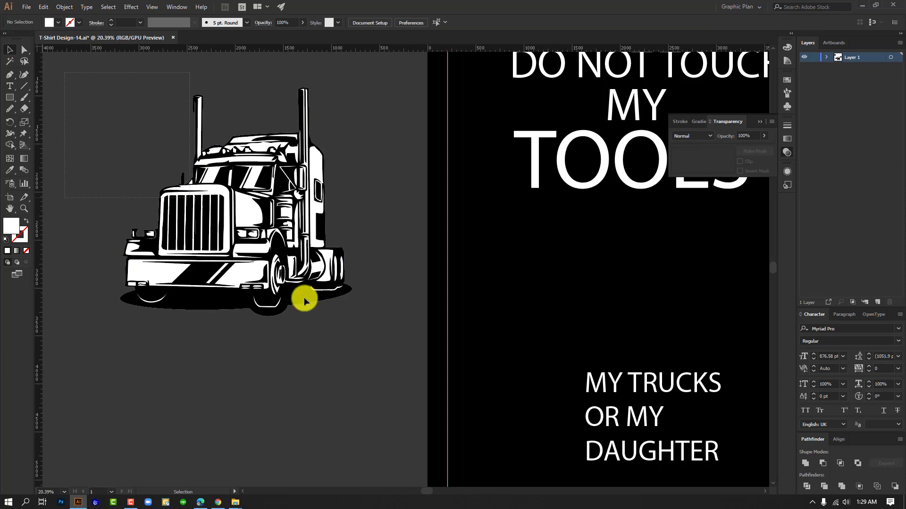
{"action": "key", "text": "ctrl+a"}
{"action": "right_click", "coordinate": [244, 176]}
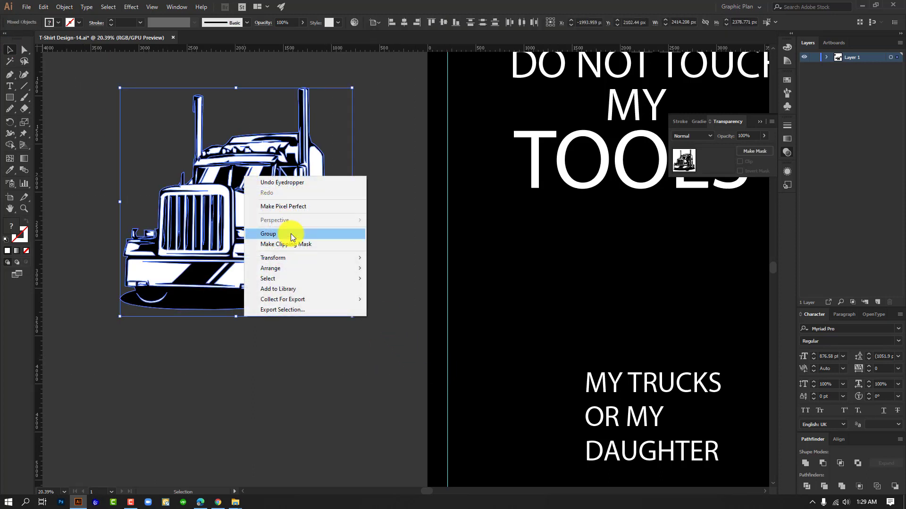
{"action": "left_click", "coordinate": [290, 234]}
Step: Move the DAUGHTER and MY TRUCKS lines down on the artboard to free space for the truck
{"action": "left_click_drag", "start_coordinate": [526, 299], "coordinate": [375, 291]}
{"action": "left_click_drag", "start_coordinate": [503, 290], "coordinate": [465, 242]}
{"action": "left_click", "coordinate": [469, 188]}
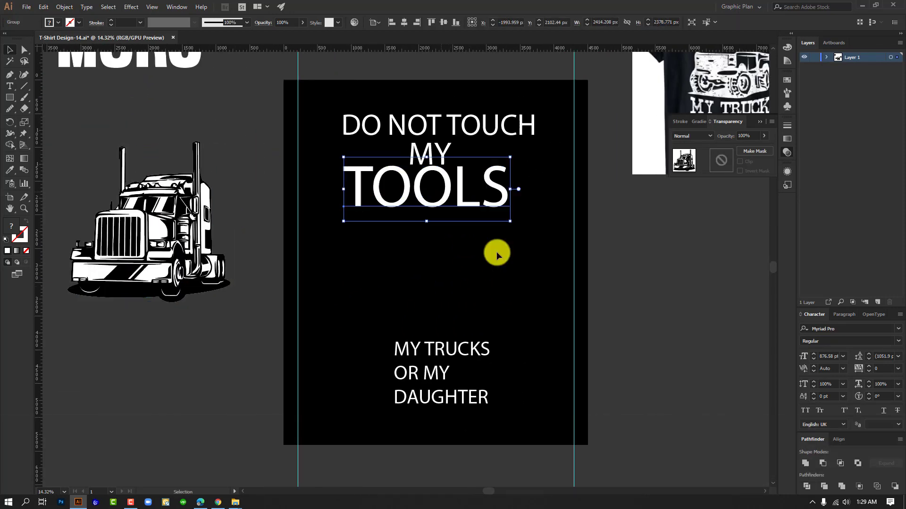
{"action": "left_click_drag", "start_coordinate": [472, 395], "coordinate": [468, 398]}
{"action": "left_click_drag", "start_coordinate": [453, 356], "coordinate": [450, 377]}
{"action": "left_click", "coordinate": [317, 280]}
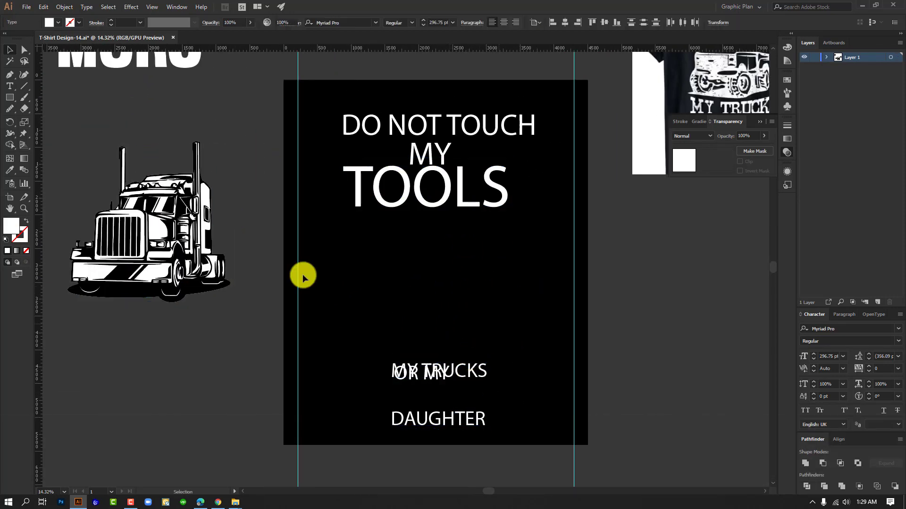
Step: Place the grouped truck in the middle of the artboard and move the slogan's upper lines up above its exhaust stacks
{"action": "left_click_drag", "start_coordinate": [103, 223], "coordinate": [420, 265]}
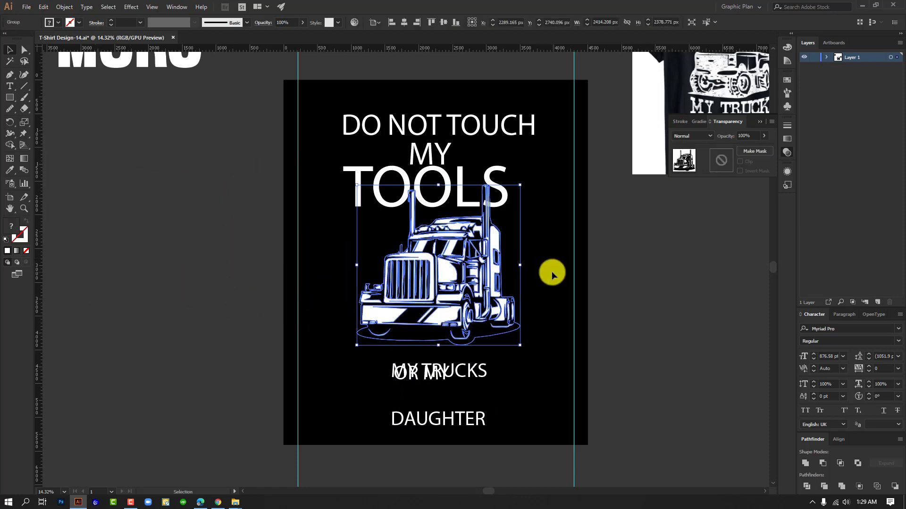
{"action": "left_click", "coordinate": [551, 271]}
{"action": "left_click_drag", "start_coordinate": [431, 93], "coordinate": [439, 141]}
{"action": "left_click", "coordinate": [607, 264]}
{"action": "left_click_drag", "start_coordinate": [486, 269], "coordinate": [554, 303]}
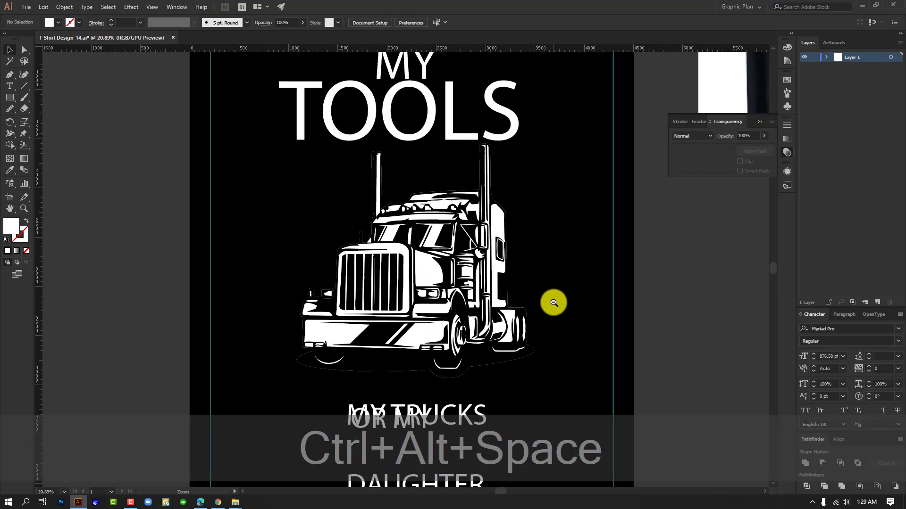
Step: Enlarge the truck proportionally about its centre to about 2631 by 2593 px
{"action": "left_click_drag", "start_coordinate": [485, 302], "coordinate": [473, 238]}
{"action": "left_click", "coordinate": [471, 238]}
{"action": "left_click_drag", "start_coordinate": [524, 318], "coordinate": [579, 326]}
{"action": "left_click", "coordinate": [580, 326]}
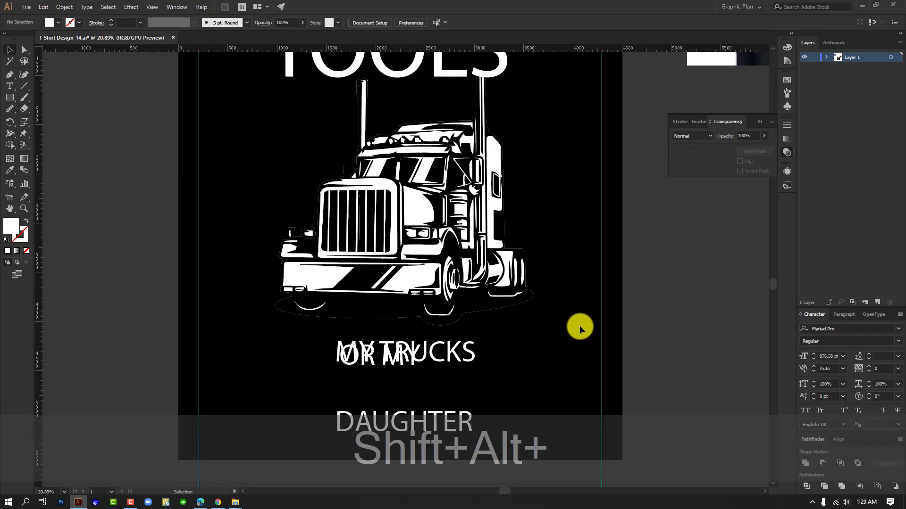
Step: Move the slogan's upper lines further up to leave a clear gap between TOOLS and the enlarged truck
{"action": "left_click", "coordinate": [550, 303], "text": "ctrl+alt"}
{"action": "left_click_drag", "start_coordinate": [523, 278], "coordinate": [438, 285]}
{"action": "left_click", "coordinate": [327, 285]}
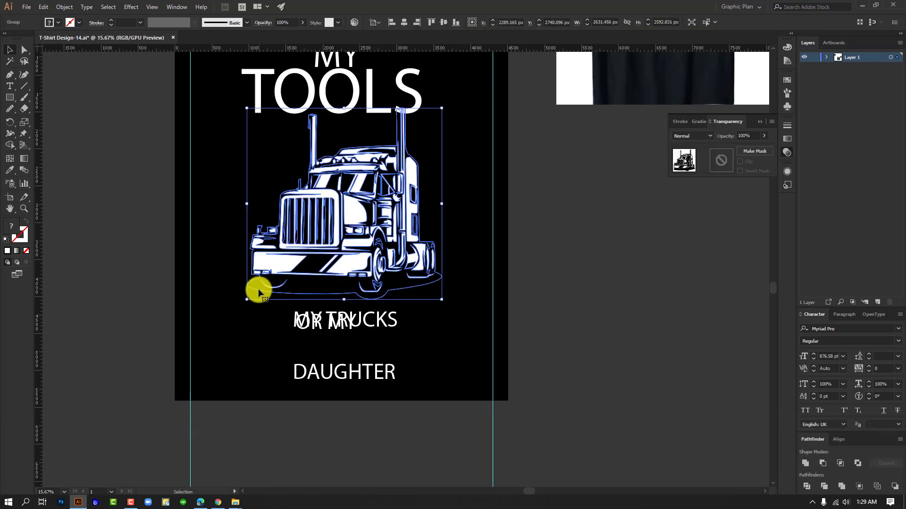
{"action": "left_click", "coordinate": [415, 299]}
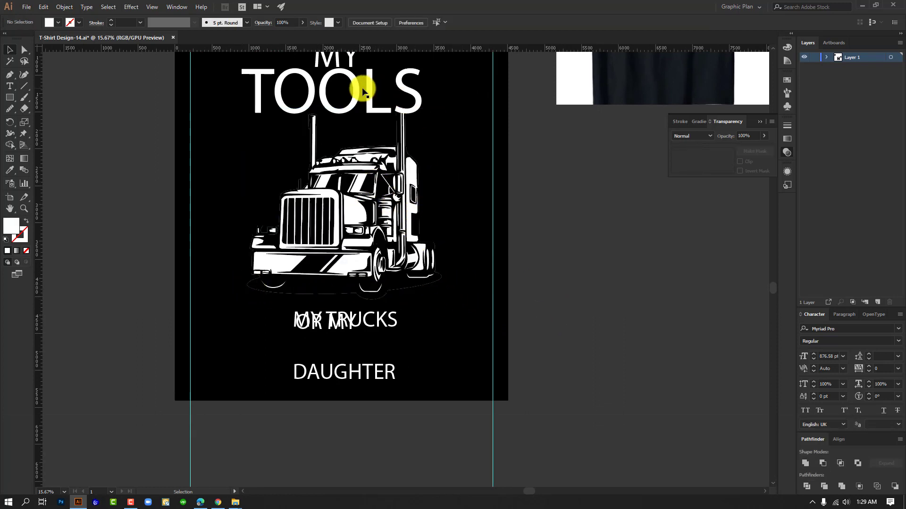
{"action": "left_click_drag", "start_coordinate": [391, 214], "coordinate": [472, 238]}
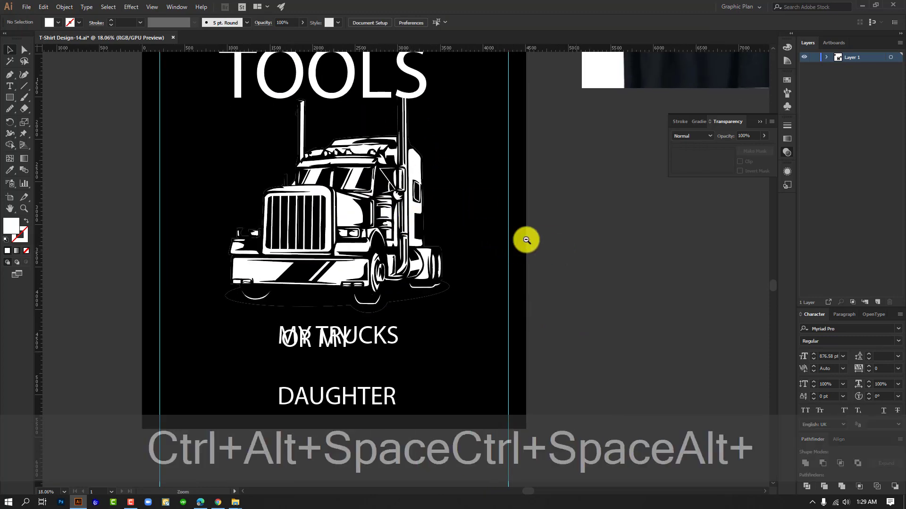
{"action": "left_click_drag", "start_coordinate": [527, 241], "coordinate": [451, 141]}
{"action": "left_click_drag", "start_coordinate": [446, 117], "coordinate": [423, 145]}
{"action": "left_click", "coordinate": [447, 295], "text": "ctrl"}
Step: Nudge the truck slightly up and to the right between TOOLS and the lower text lines
{"action": "left_click", "coordinate": [443, 248]}
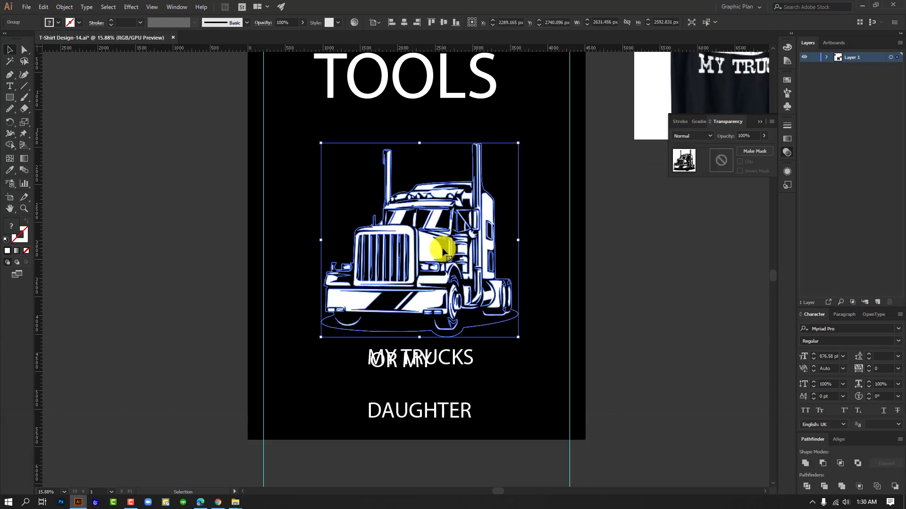
{"action": "left_click", "coordinate": [504, 262]}
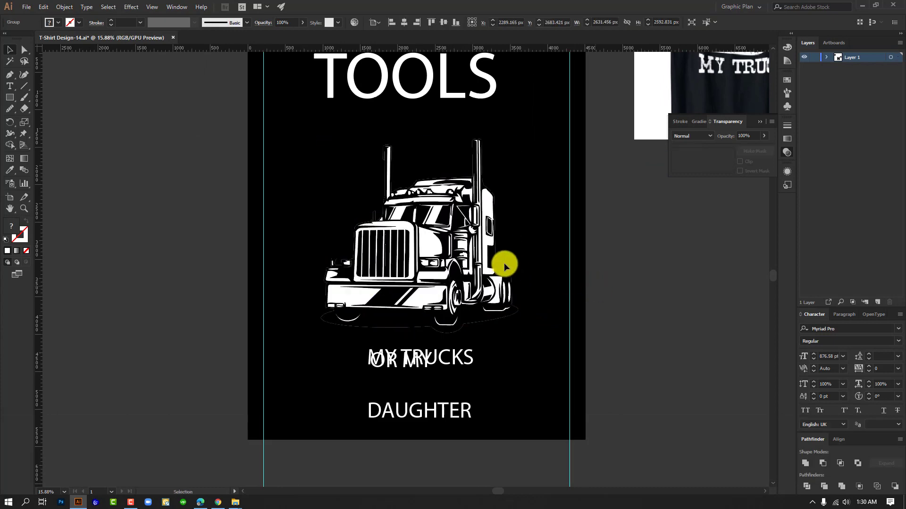
{"action": "left_click", "coordinate": [431, 257]}
{"action": "left_click", "coordinate": [546, 280]}
{"action": "left_click", "coordinate": [424, 232]}
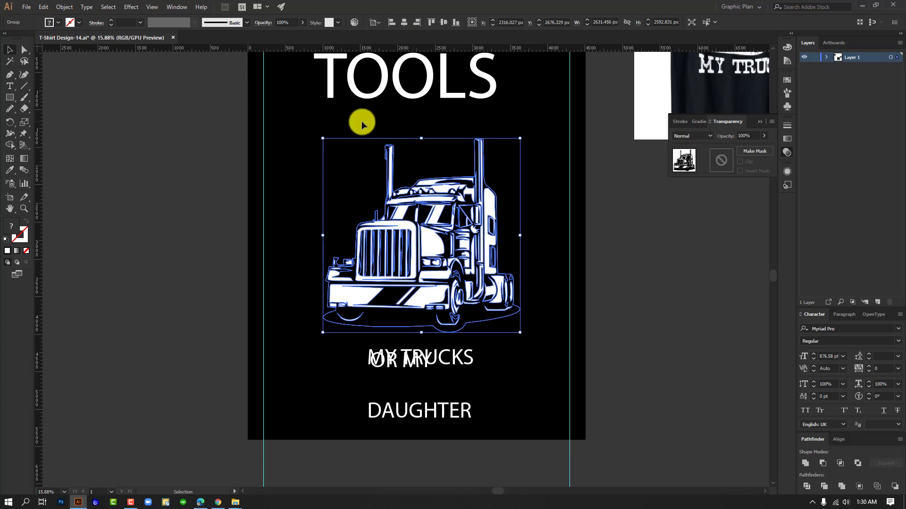
{"action": "key", "text": "ctrl+alt"}
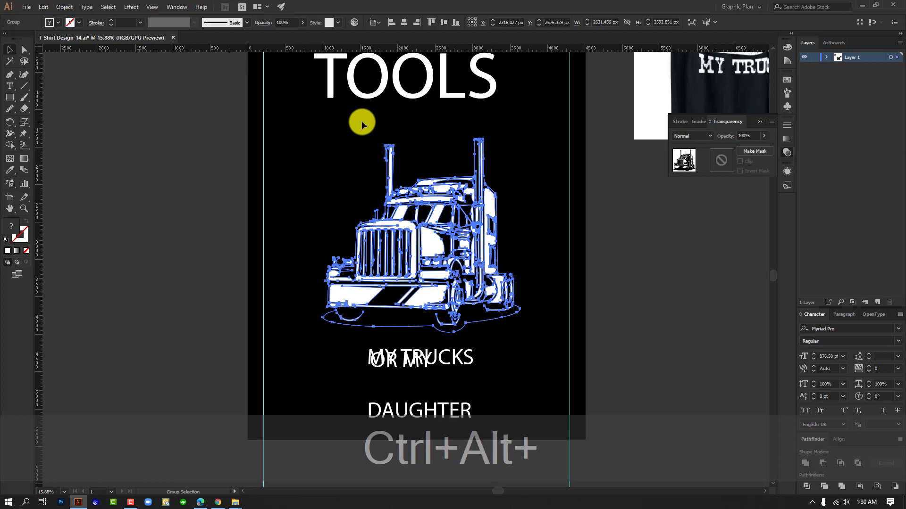
{"action": "key", "text": "ctrl+alt+f"}
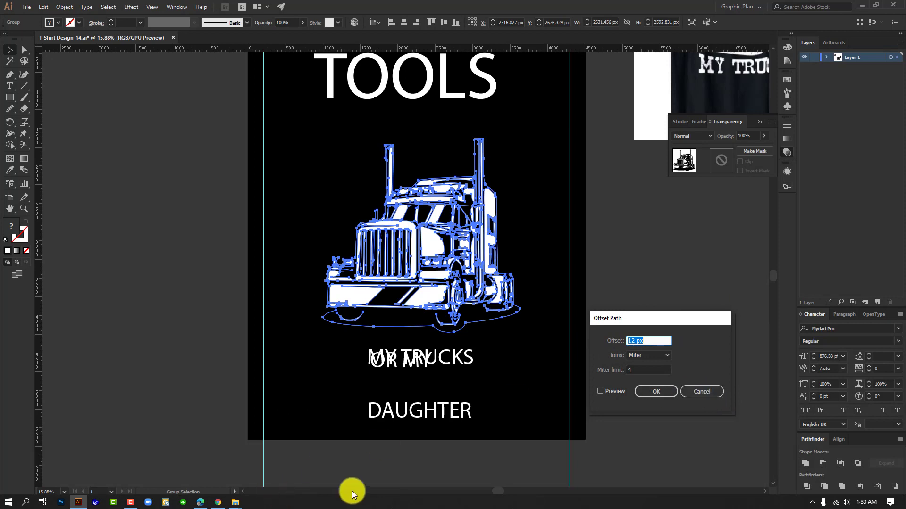
{"action": "left_click", "coordinate": [715, 392]}
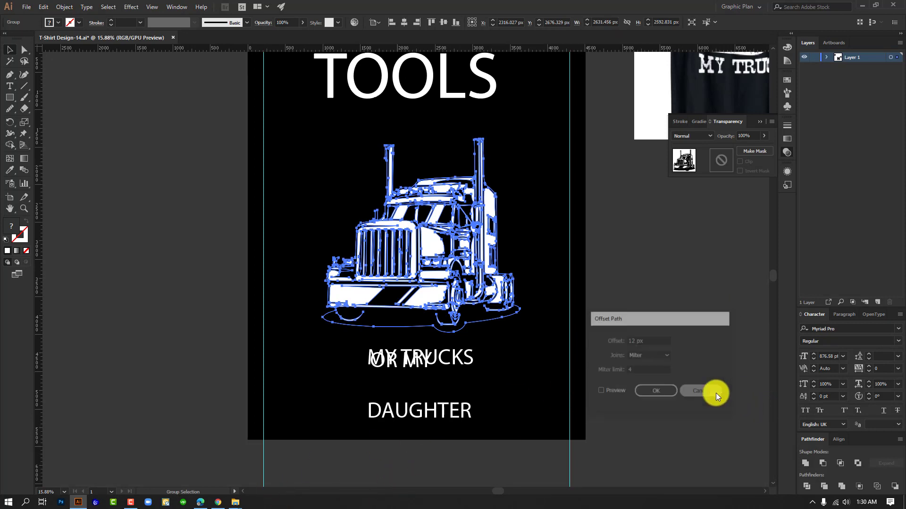
Step: Apply Offset Path to the truck group with a 12 px offset and miter joins
{"action": "left_click", "coordinate": [62, 7]}
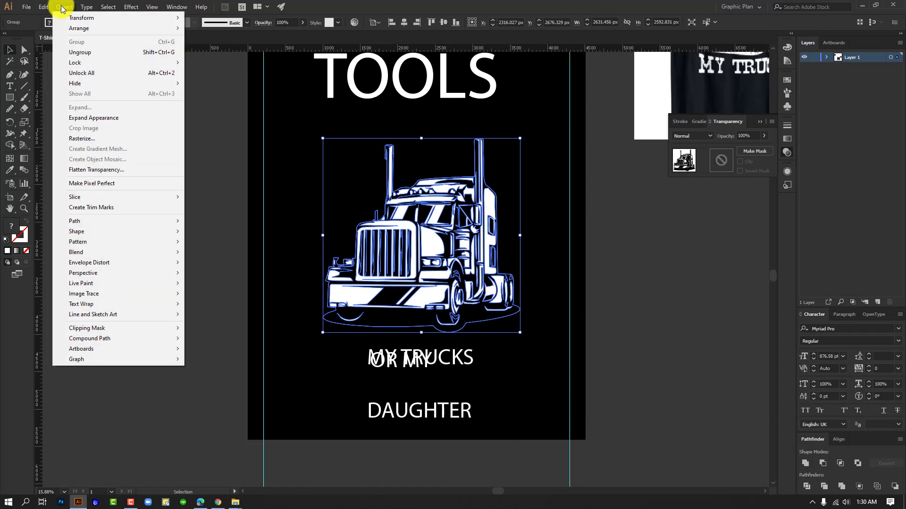
{"action": "mouse_move", "coordinate": [87, 225]}
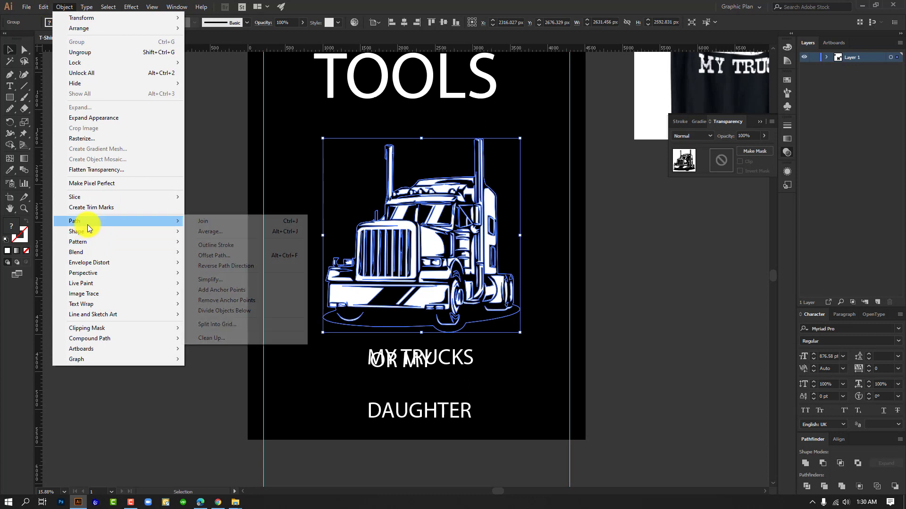
{"action": "left_click", "coordinate": [258, 256]}
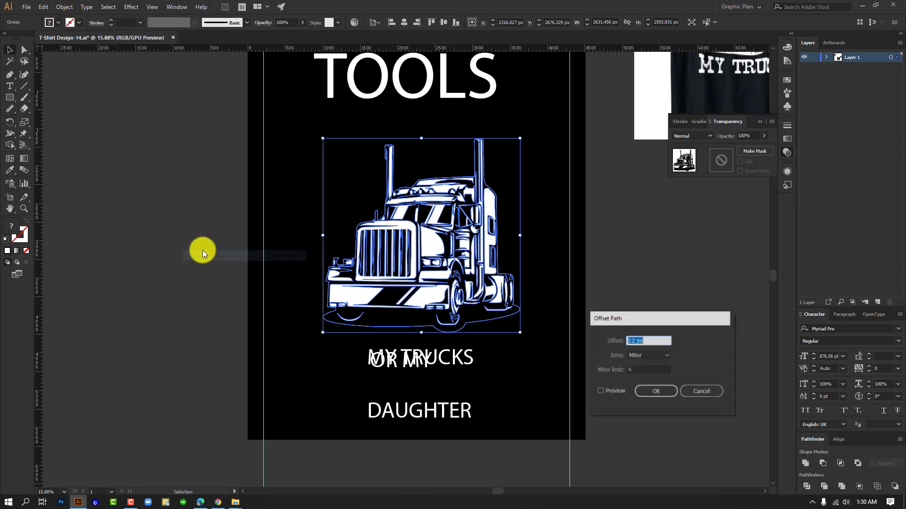
{"action": "left_click", "coordinate": [609, 392]}
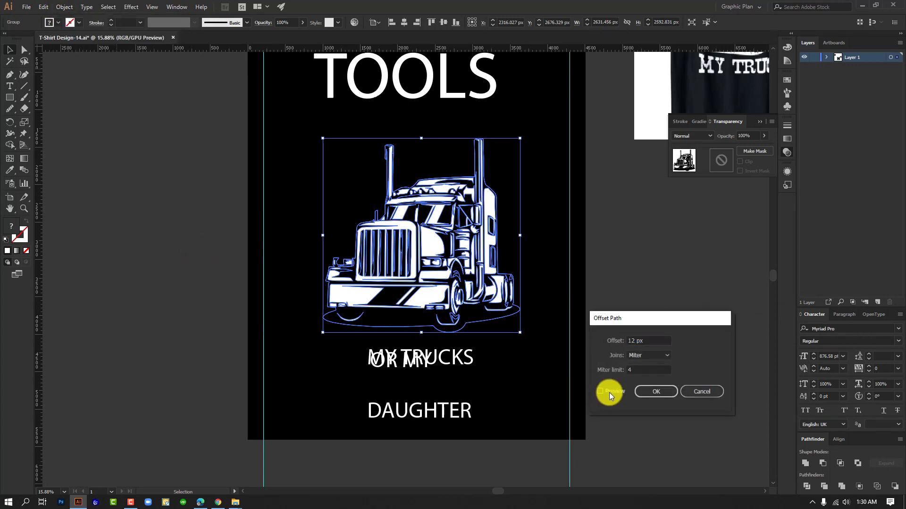
{"action": "left_click", "coordinate": [657, 392]}
Step: Cut the offset paths and paste them behind the truck group
{"action": "key", "text": "ctrl+x"}
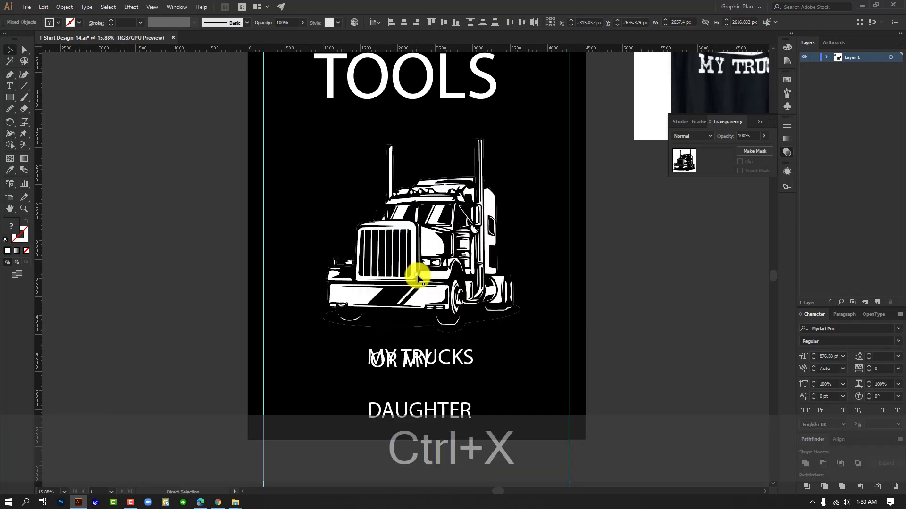
{"action": "left_click_drag", "start_coordinate": [345, 149], "coordinate": [580, 305]}
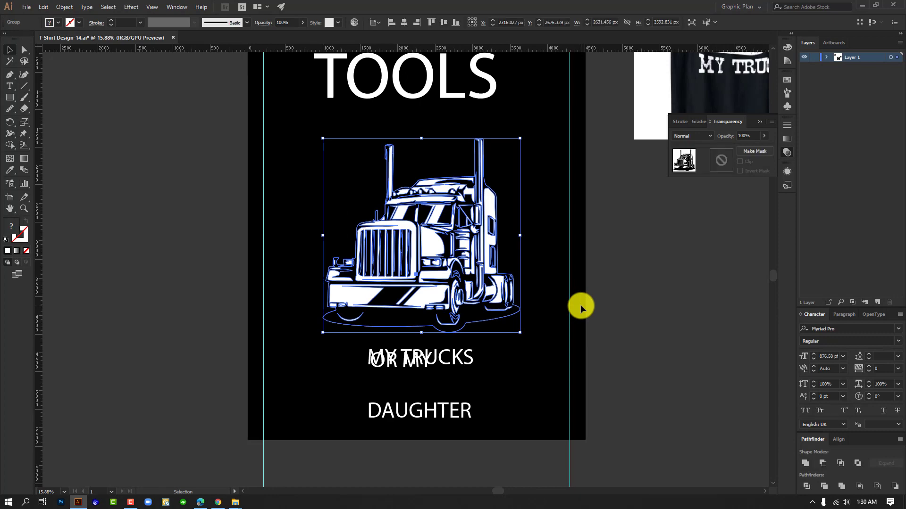
{"action": "key", "text": "ctrl+b"}
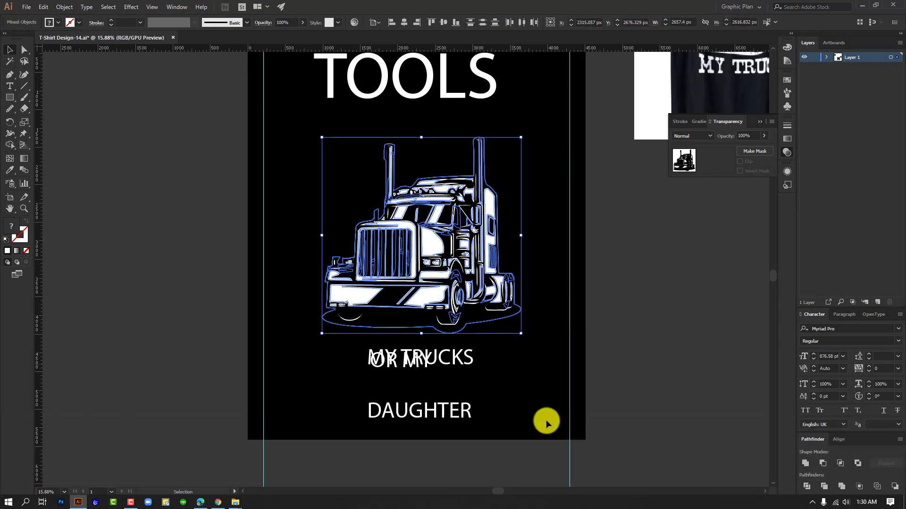
Step: Unite the offset paths behind the truck into one outline shape and fill it with white sampled from the truck
{"action": "left_click", "coordinate": [844, 485]}
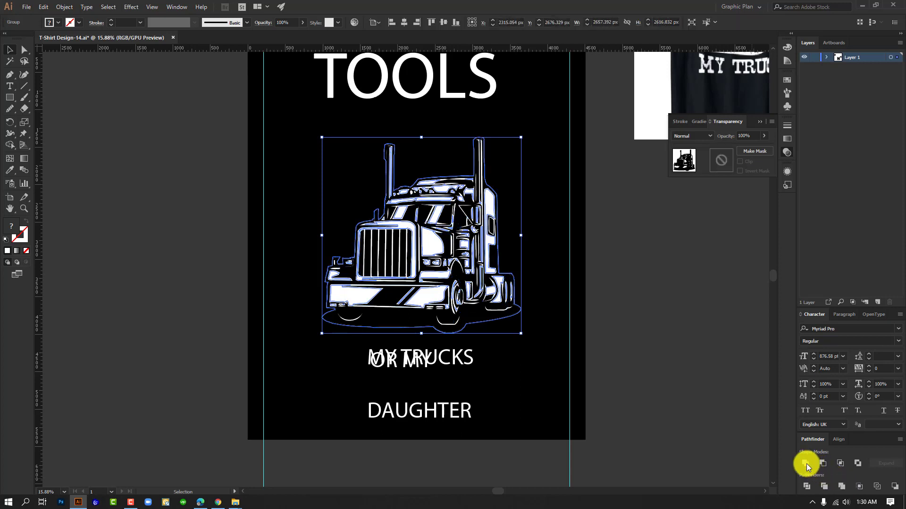
{"action": "key", "text": "ctrl+z"}
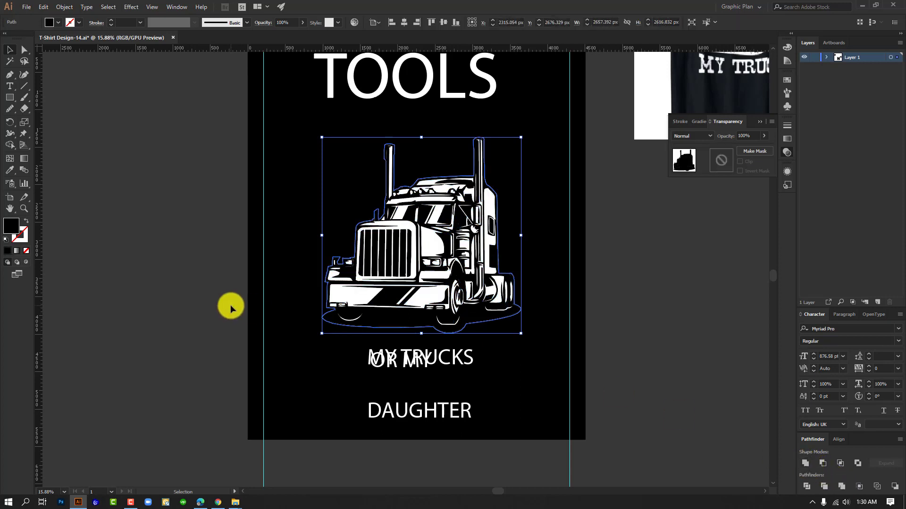
{"action": "key", "text": "i"}
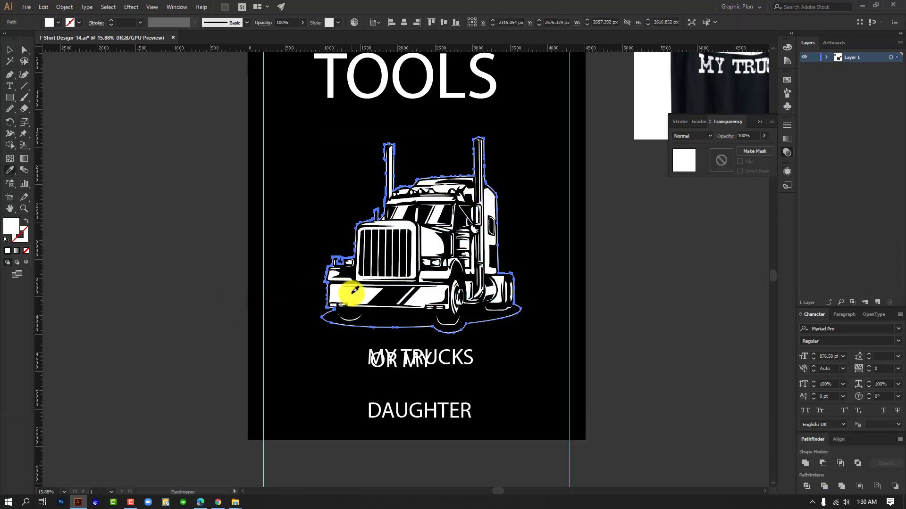
{"action": "left_click", "coordinate": [9, 49]}
{"action": "left_click", "coordinate": [195, 179]}
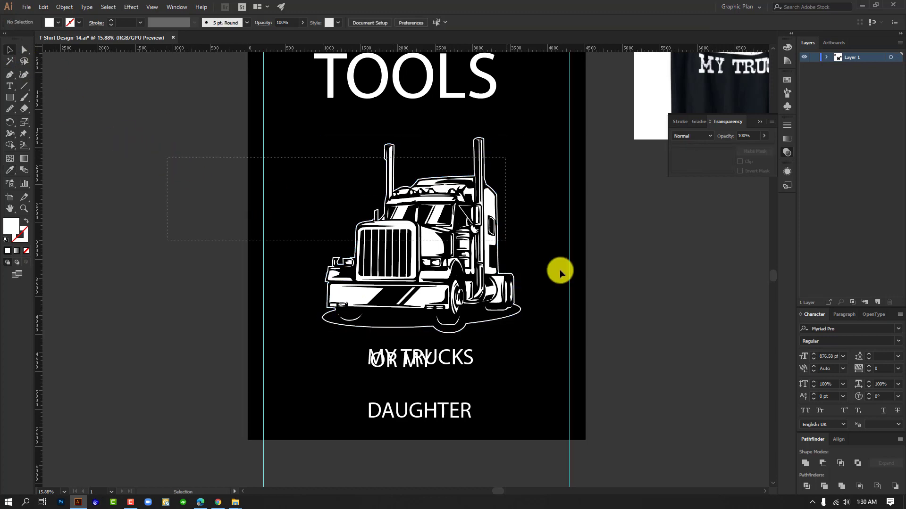
Step: Group the truck with its white outline shape and move the group up closer to TOOLS
{"action": "left_click_drag", "start_coordinate": [573, 329], "coordinate": [574, 331]}
{"action": "right_click", "coordinate": [428, 214]}
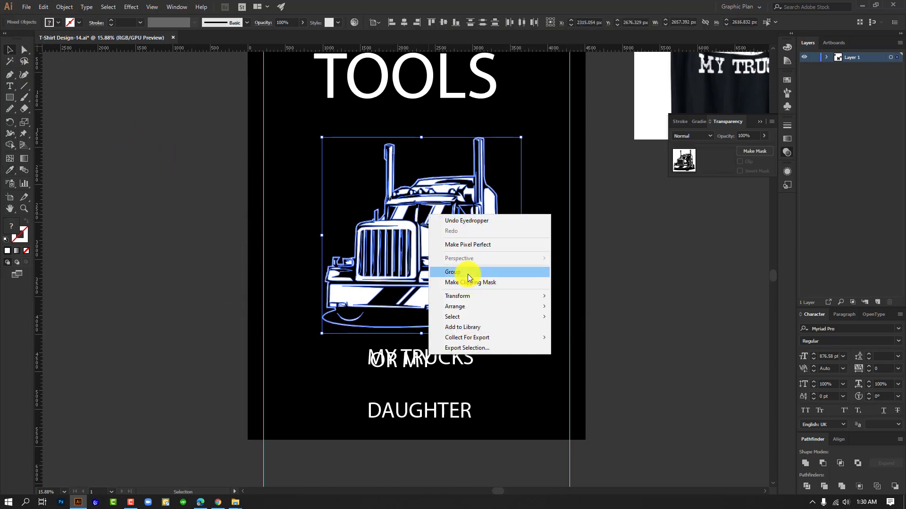
{"action": "left_click", "coordinate": [468, 273]}
{"action": "left_click", "coordinate": [595, 234]}
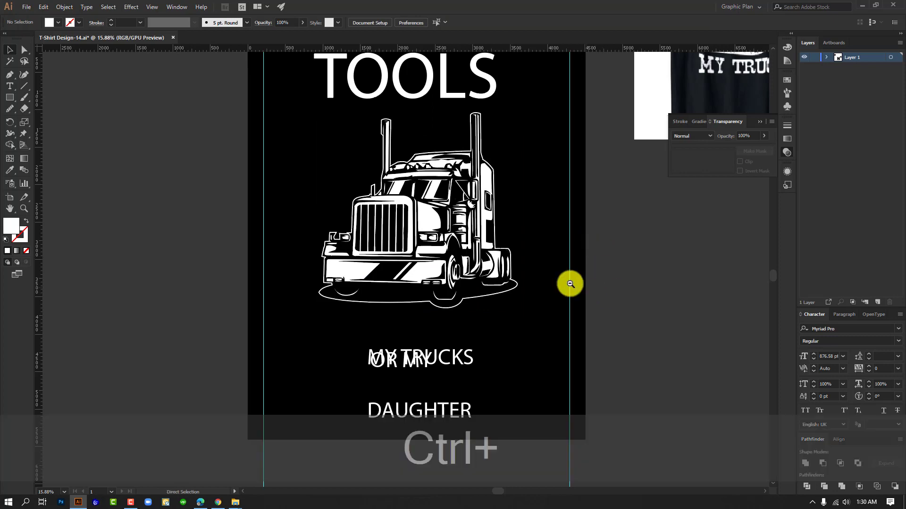
Step: Separate the overlapping MY TRUCKS and OR MY lines, stacking them in order above DAUGHTER
{"action": "left_click", "coordinate": [566, 282], "text": "ctrl+alt+space"}
{"action": "left_click_drag", "start_coordinate": [524, 286], "coordinate": [523, 267]}
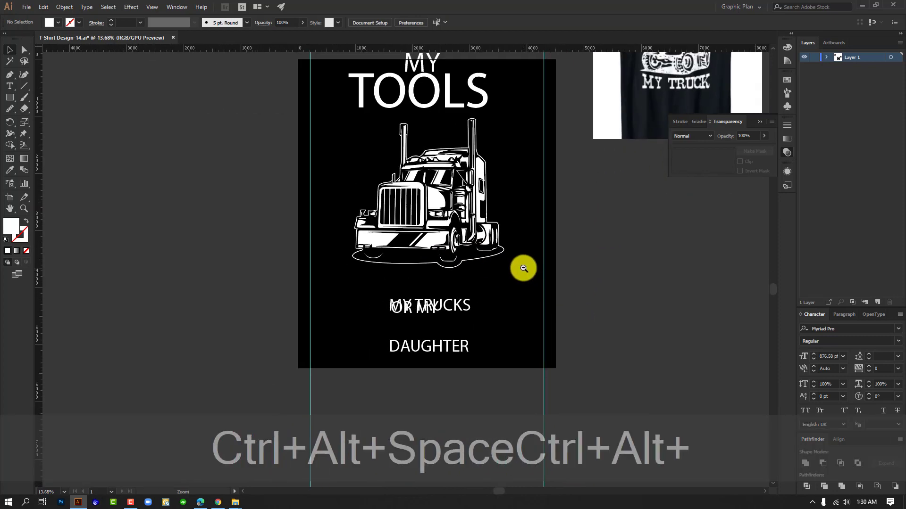
{"action": "left_click_drag", "start_coordinate": [447, 302], "coordinate": [445, 288]}
{"action": "left_click", "coordinate": [483, 306]}
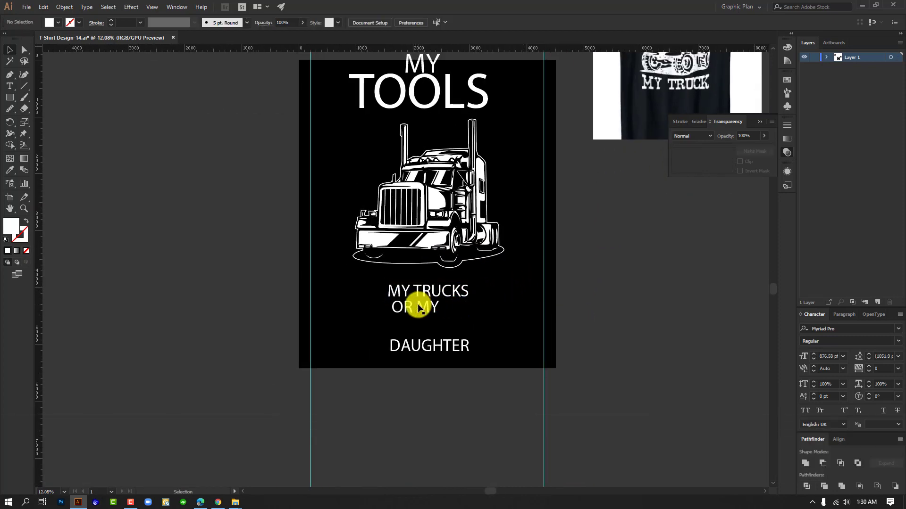
{"action": "left_click_drag", "start_coordinate": [431, 324], "coordinate": [431, 328]}
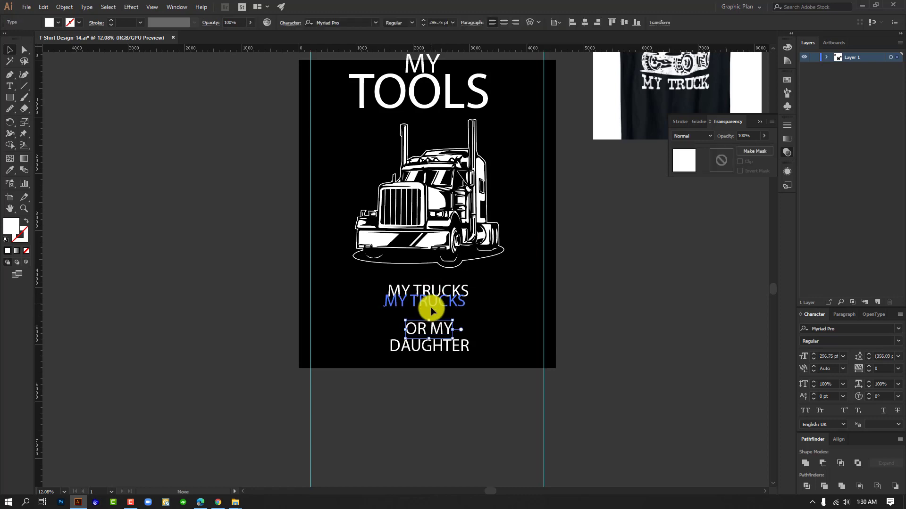
Step: Scale the truck group down proportionally to about 2535 px wide and shift it down between TOOLS and MY TRUCKS
{"action": "left_click", "coordinate": [500, 263]}
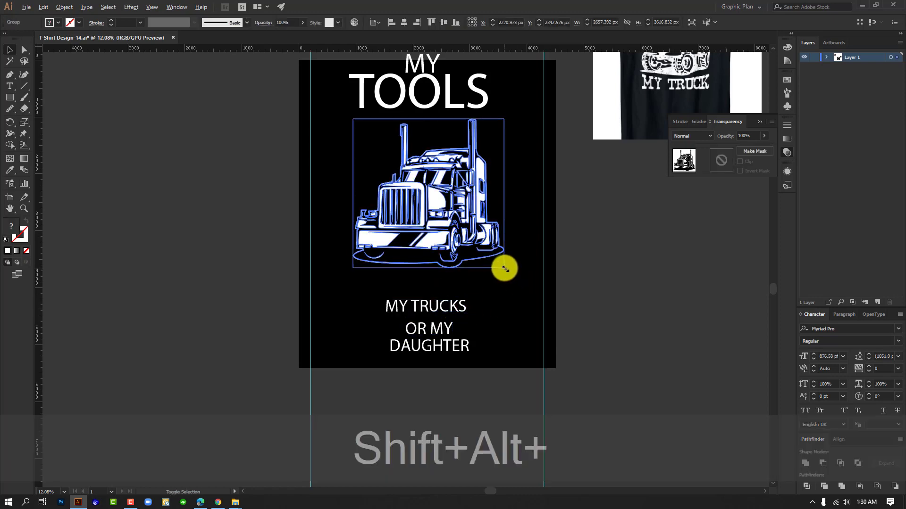
{"action": "left_click_drag", "start_coordinate": [502, 266], "coordinate": [501, 266]}
{"action": "left_click_drag", "start_coordinate": [449, 198], "coordinate": [445, 213]}
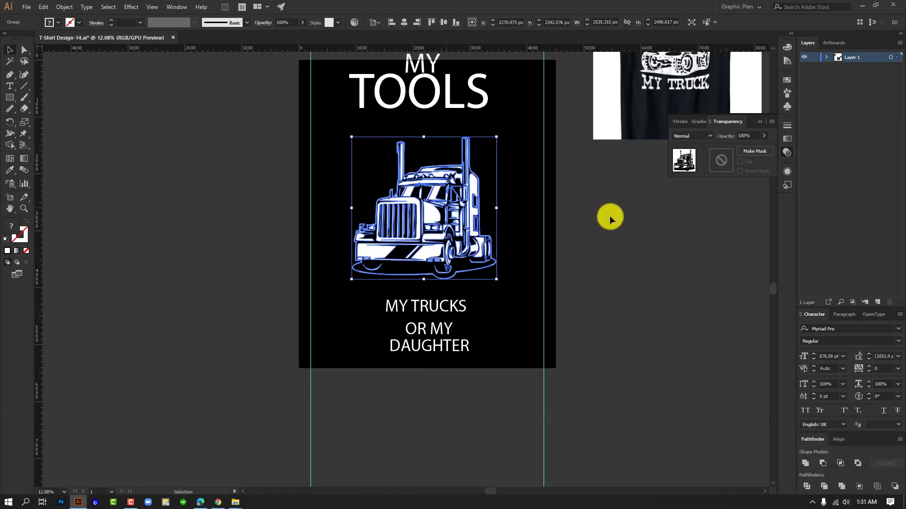
{"action": "left_click", "coordinate": [610, 212]}
Step: Move TOOLS, MY and DO NOT TOUCH down towards the truck so they sit on the black artboard
{"action": "left_click_drag", "start_coordinate": [514, 139], "coordinate": [498, 183]}
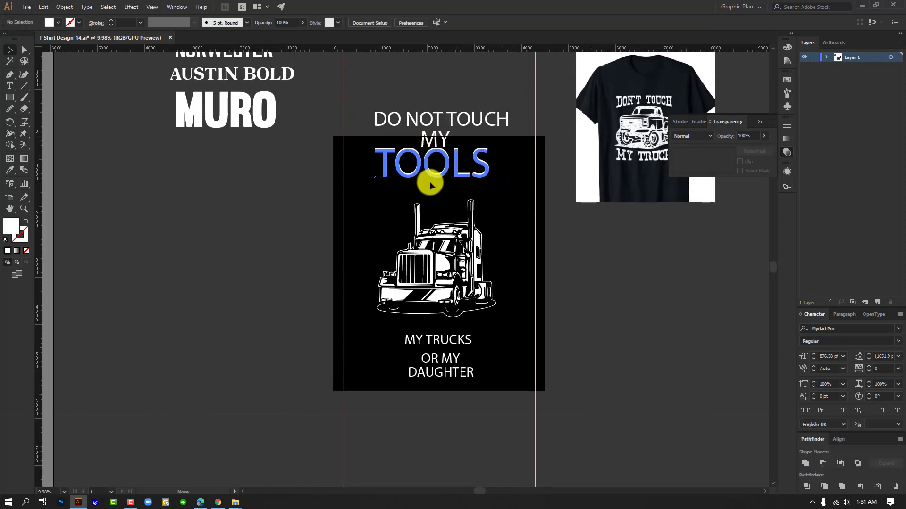
{"action": "left_click_drag", "start_coordinate": [427, 172], "coordinate": [429, 192]}
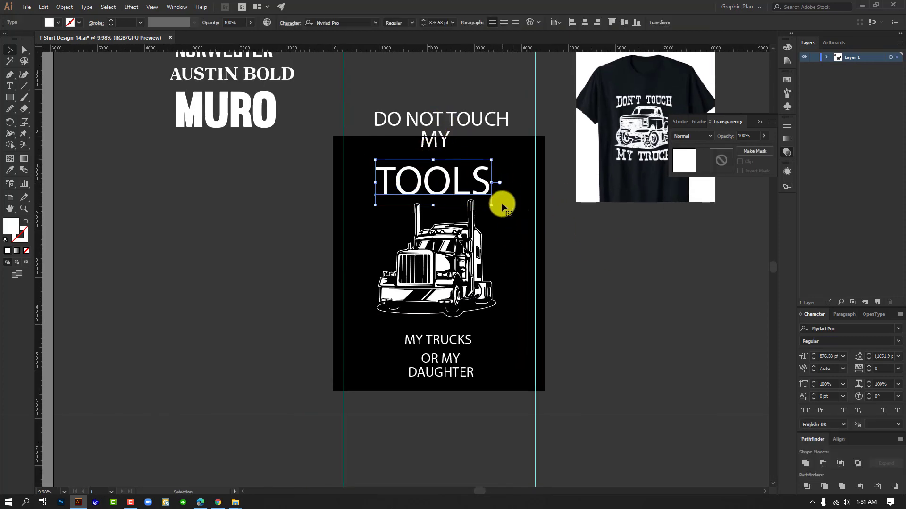
{"action": "left_click", "coordinate": [441, 148]}
{"action": "left_click_drag", "start_coordinate": [445, 122], "coordinate": [450, 138]}
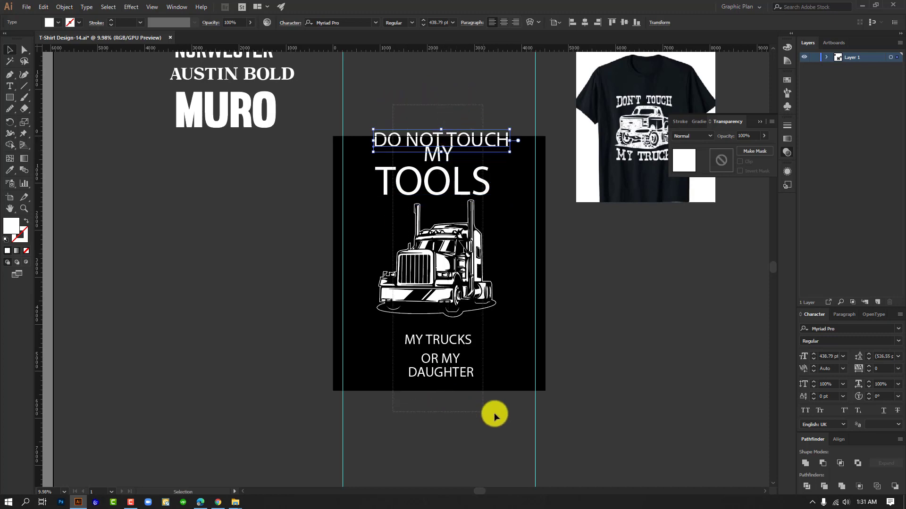
Step: Scale all text lines and the truck down together to about 4137 px tall and reposition them within the black artboard
{"action": "left_click_drag", "start_coordinate": [494, 413], "coordinate": [496, 413]}
{"action": "left_click_drag", "start_coordinate": [511, 381], "coordinate": [496, 355]}
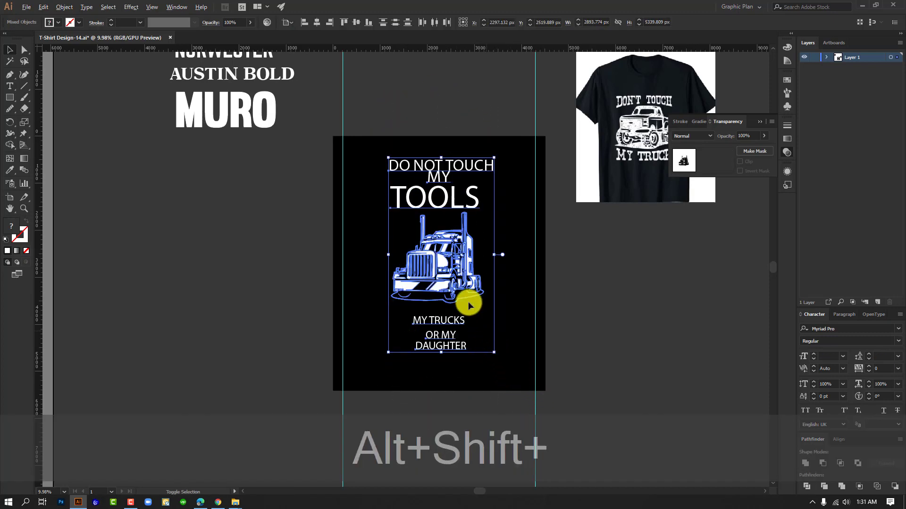
{"action": "left_click_drag", "start_coordinate": [453, 272], "coordinate": [453, 285]}
{"action": "left_click", "coordinate": [547, 286]}
Step: Align all the text lines and the truck on a common horizontal centre
{"action": "left_click_drag", "start_coordinate": [509, 301], "coordinate": [574, 329]}
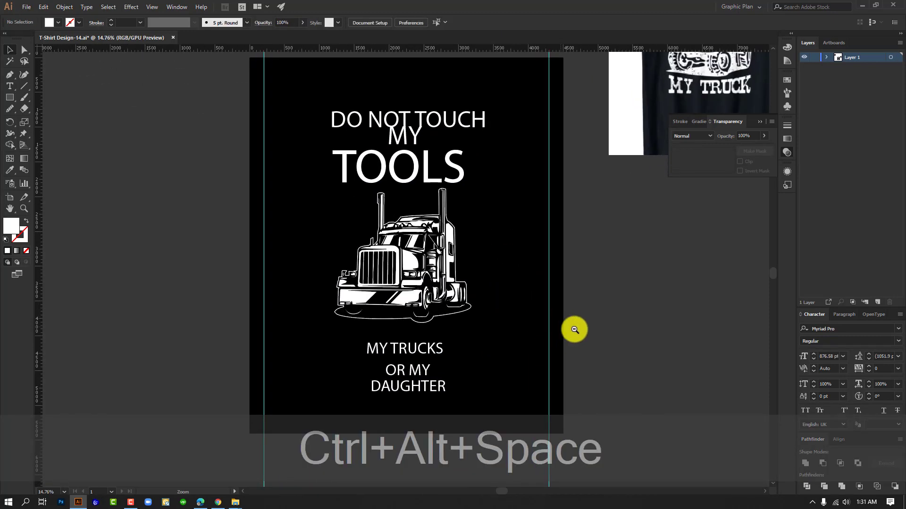
{"action": "left_click", "coordinate": [427, 166]}
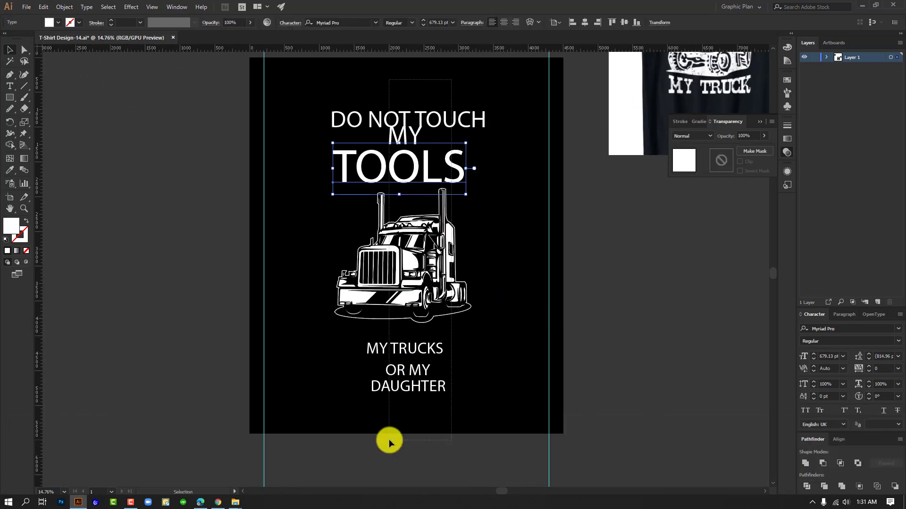
{"action": "left_click_drag", "start_coordinate": [389, 440], "coordinate": [390, 438]}
{"action": "left_click", "coordinate": [316, 22]}
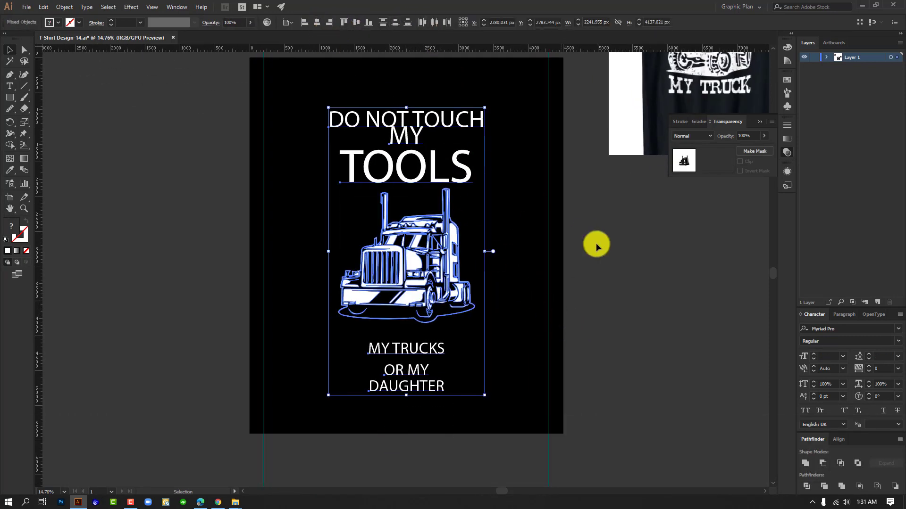
{"action": "left_click", "coordinate": [594, 243]}
Step: Raise DO NOT TOUCH slightly, then enlarge TOOLS about its centre until it is wider than the truck
{"action": "left_click", "coordinate": [416, 111]}
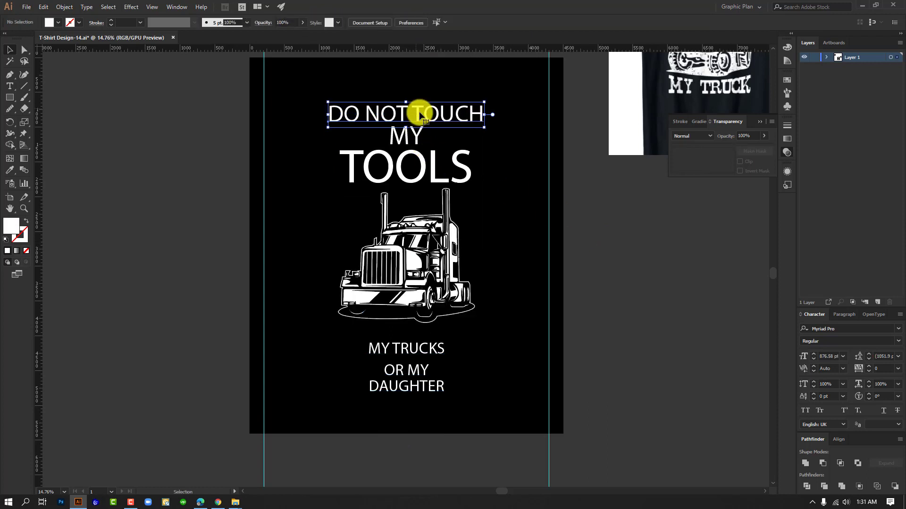
{"action": "left_click", "coordinate": [428, 171]}
{"action": "left_click_drag", "start_coordinate": [474, 196], "coordinate": [495, 202]}
{"action": "left_click_drag", "start_coordinate": [439, 172], "coordinate": [439, 176]}
{"action": "left_click", "coordinate": [456, 81]}
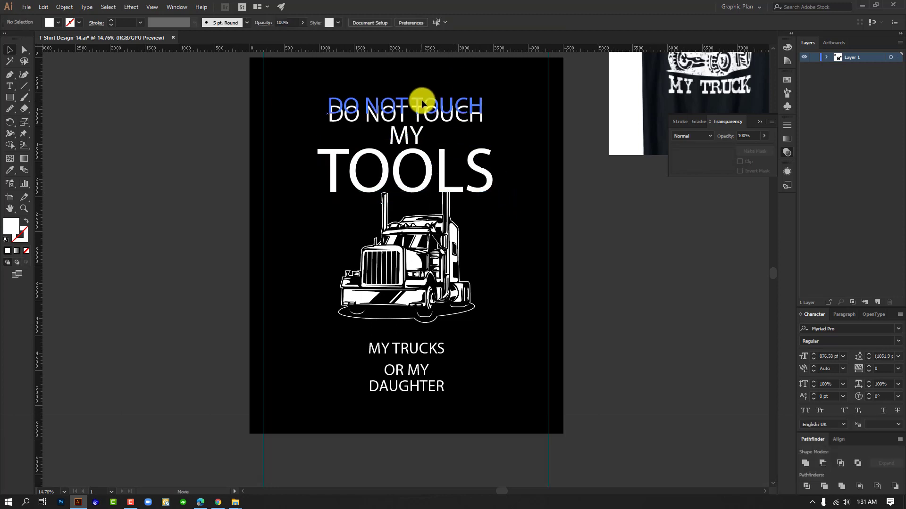
Step: Move DO NOT TOUCH and MY up to open space above the enlarged TOOLS
{"action": "left_click_drag", "start_coordinate": [421, 101], "coordinate": [415, 127]}
{"action": "key", "text": "ctrl+alt+space"}
{"action": "left_click_drag", "start_coordinate": [602, 248], "coordinate": [569, 239]}
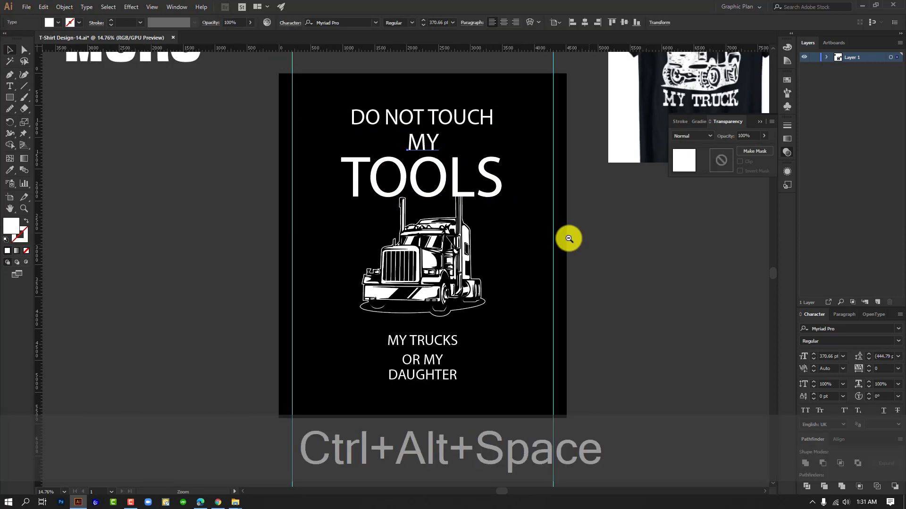
{"action": "left_click", "coordinate": [569, 238], "text": "ctrl+alt"}
{"action": "left_click", "coordinate": [536, 250]}
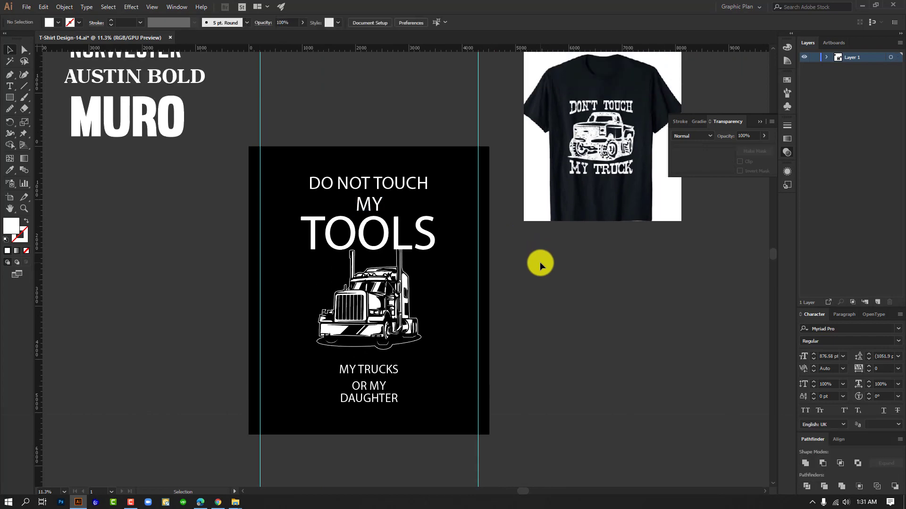
{"action": "scroll", "coordinate": [540, 262], "scroll_direction": "down", "scroll_amount": 1}
{"action": "scroll", "coordinate": [540, 262], "scroll_direction": "up", "scroll_amount": 3}
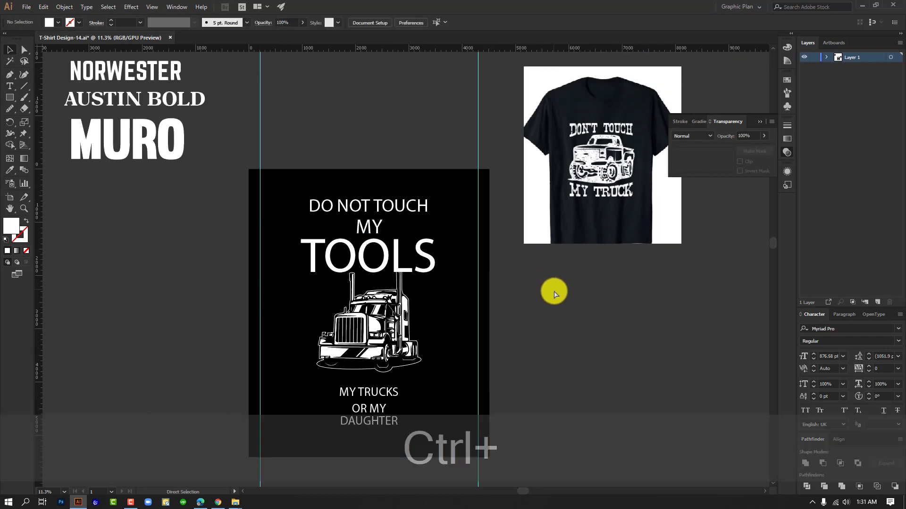
Step: Nudge TOOLS and the MY line slightly upward to even out the spacing above the truck
{"action": "key", "text": "ctrl+alt+space"}
{"action": "left_click_drag", "start_coordinate": [521, 304], "coordinate": [515, 283]}
{"action": "left_click_drag", "start_coordinate": [421, 187], "coordinate": [421, 184]}
{"action": "left_click", "coordinate": [561, 262]}
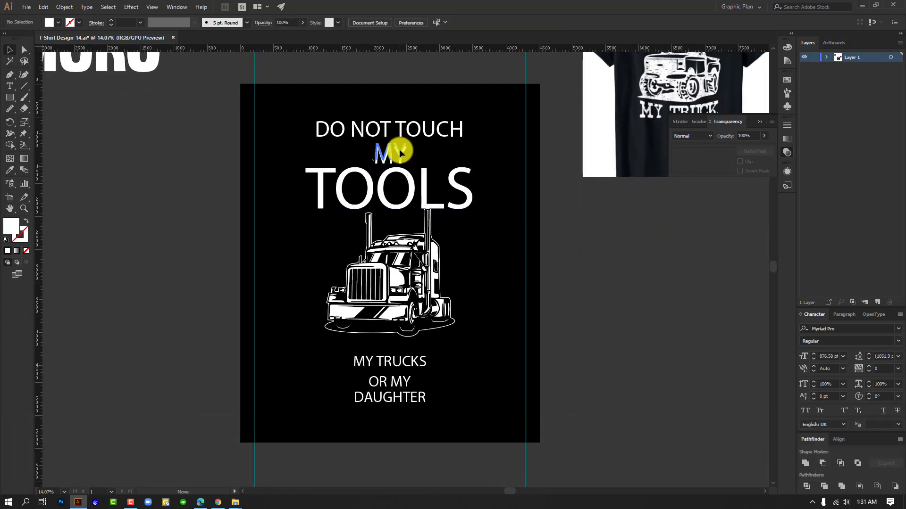
{"action": "left_click_drag", "start_coordinate": [400, 150], "coordinate": [400, 149]}
{"action": "left_click", "coordinate": [505, 263]}
Step: Enlarge the MY TRUCKS line about its centre to about 509 pt, nearly as wide as TOOLS
{"action": "key", "text": "space"}
{"action": "left_click_drag", "start_coordinate": [492, 310], "coordinate": [439, 294]}
{"action": "key", "text": "ctrl+alt+space"}
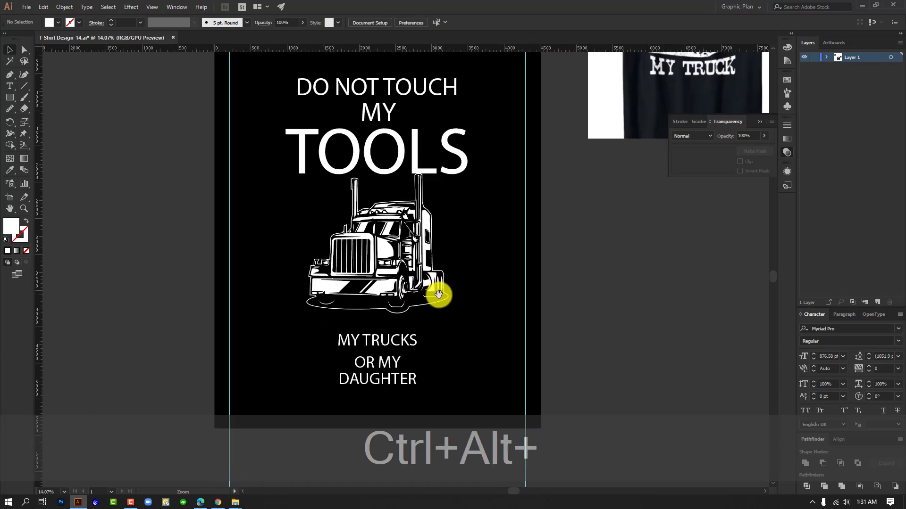
{"action": "left_click", "coordinate": [414, 257]}
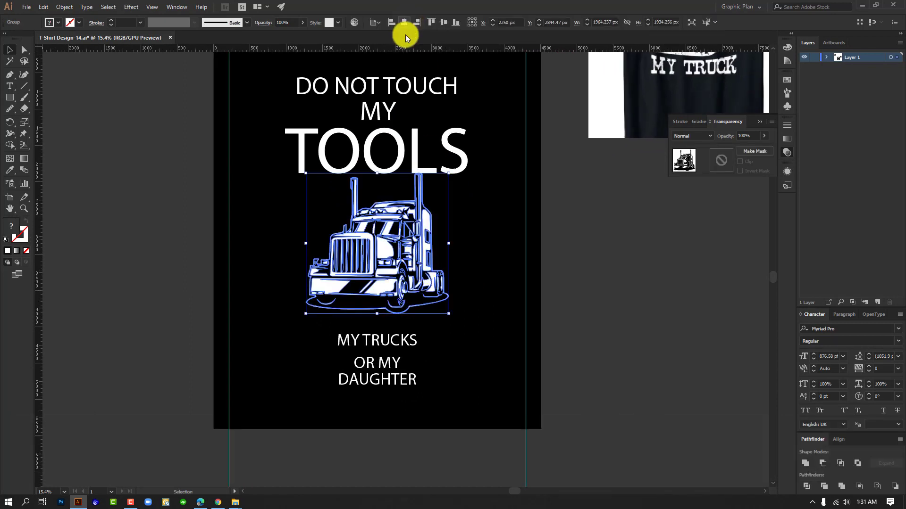
{"action": "left_click", "coordinate": [457, 312]}
{"action": "left_click", "coordinate": [400, 343]}
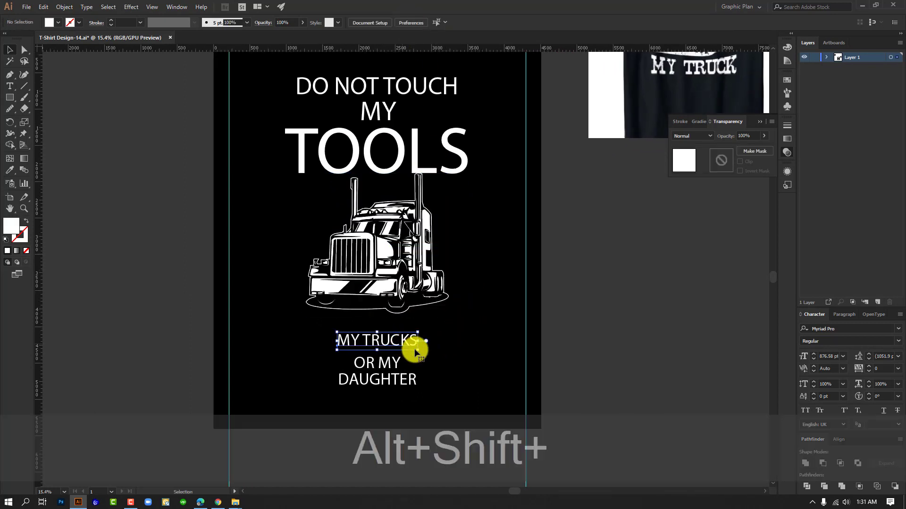
{"action": "left_click_drag", "start_coordinate": [415, 349], "coordinate": [464, 371]}
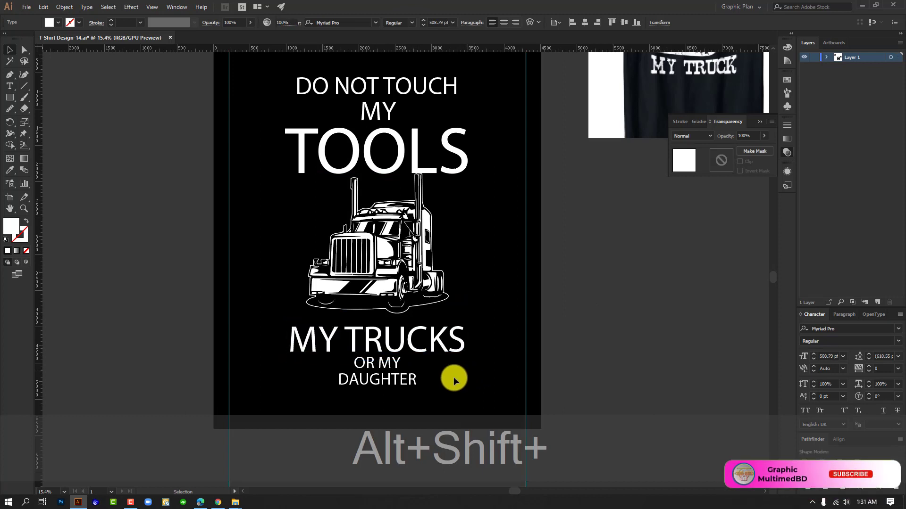
Step: Enlarge DAUGHTER to match the width of MY TRUCKS and place it lower on the artboard
{"action": "left_click", "coordinate": [399, 386]}
{"action": "left_click_drag", "start_coordinate": [401, 395], "coordinate": [466, 427]}
{"action": "left_click", "coordinate": [475, 420]}
Step: Enlarge OR MY between MY TRUCKS and DAUGHTER, and nudge MY TRUCKS up towards the truck
{"action": "left_click_drag", "start_coordinate": [389, 364], "coordinate": [409, 396]}
{"action": "left_click", "coordinate": [479, 375]}
{"action": "left_click_drag", "start_coordinate": [398, 341], "coordinate": [397, 336]}
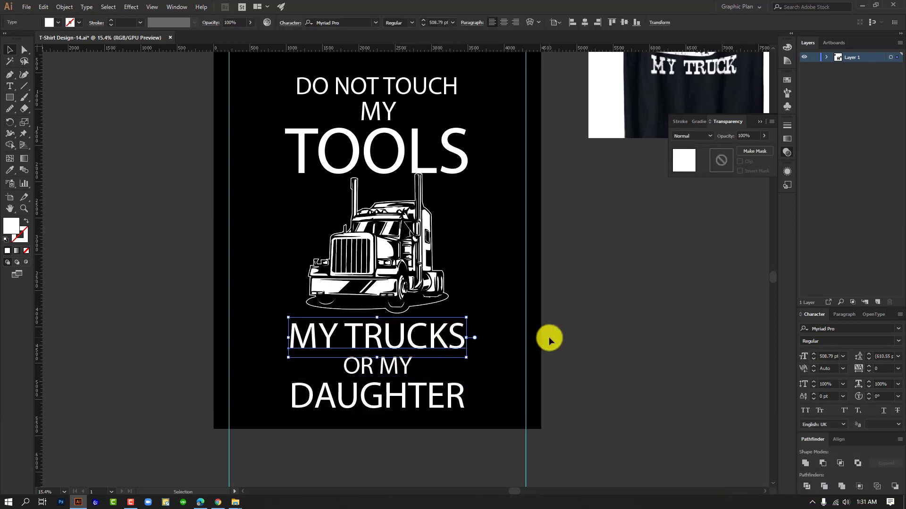
{"action": "left_click", "coordinate": [549, 338]}
Step: Examine the slogan layout alongside the NORWESTER, AUSTIN BOLD and MURO font samples
{"action": "left_click", "coordinate": [391, 148]}
{"action": "left_click", "coordinate": [579, 235]}
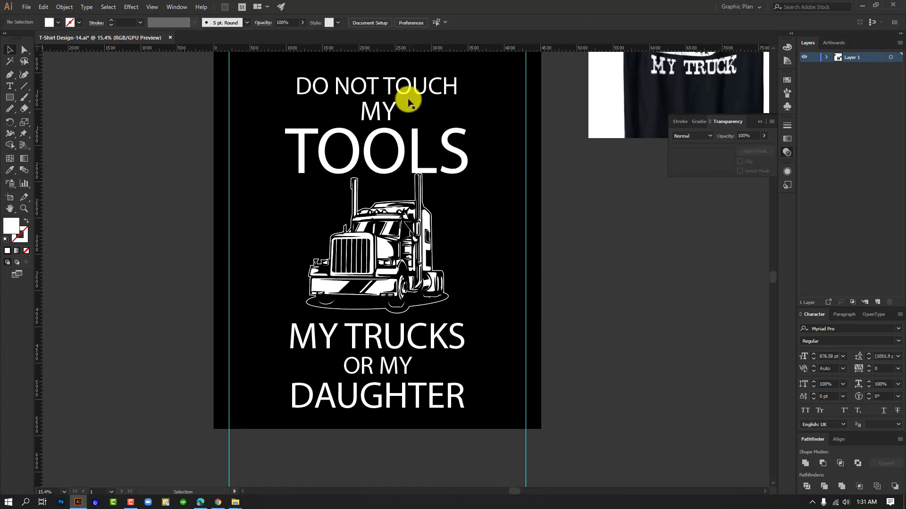
{"action": "left_click", "coordinate": [409, 101]}
{"action": "left_click", "coordinate": [619, 249], "text": "ctrl+alt"}
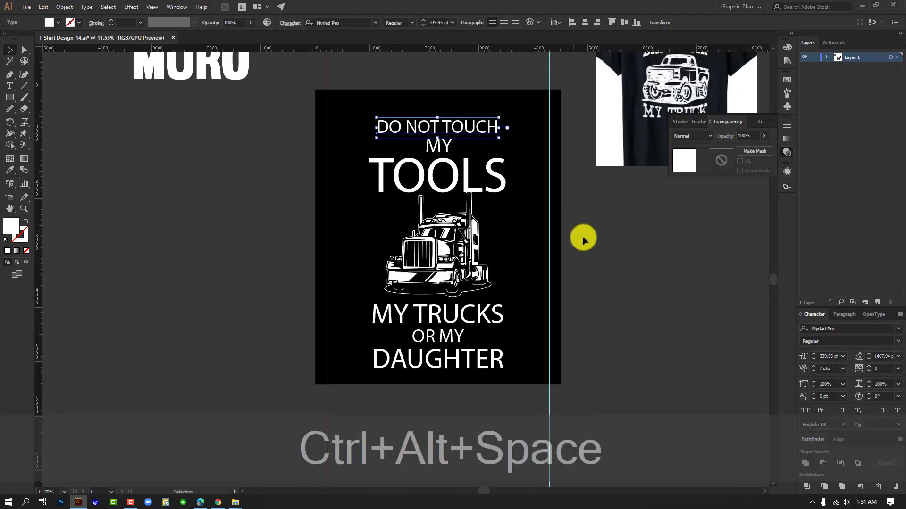
{"action": "left_click_drag", "start_coordinate": [604, 237], "coordinate": [484, 313]}
{"action": "left_click_drag", "start_coordinate": [260, 79], "coordinate": [188, 212]}
{"action": "left_click", "coordinate": [203, 219]}
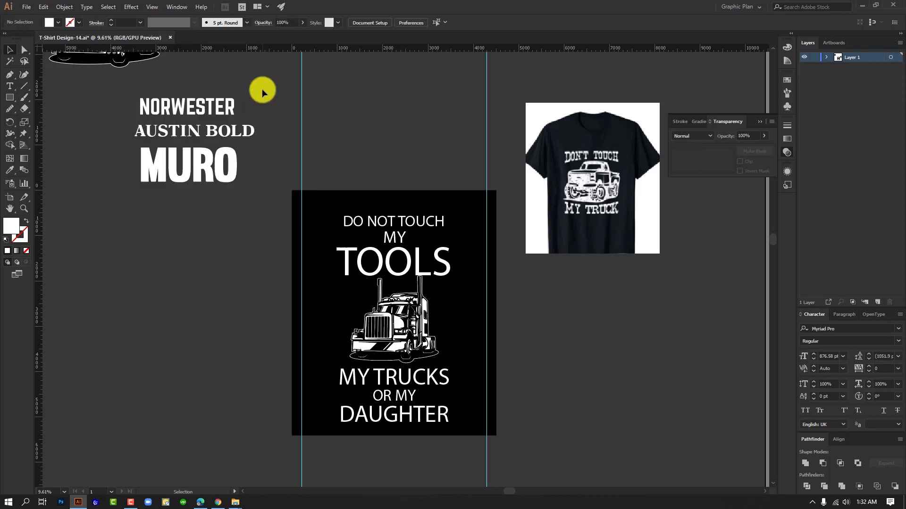
{"action": "key", "text": "space"}
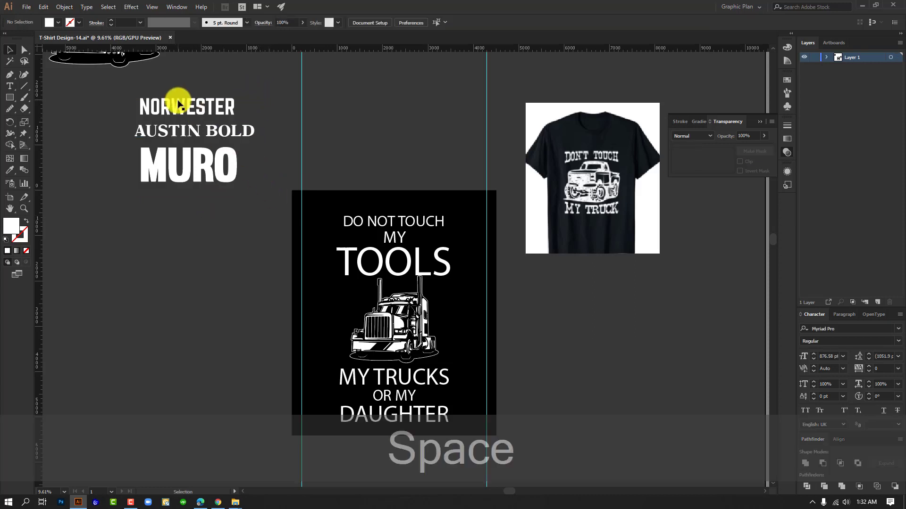
{"action": "left_click", "coordinate": [399, 220]}
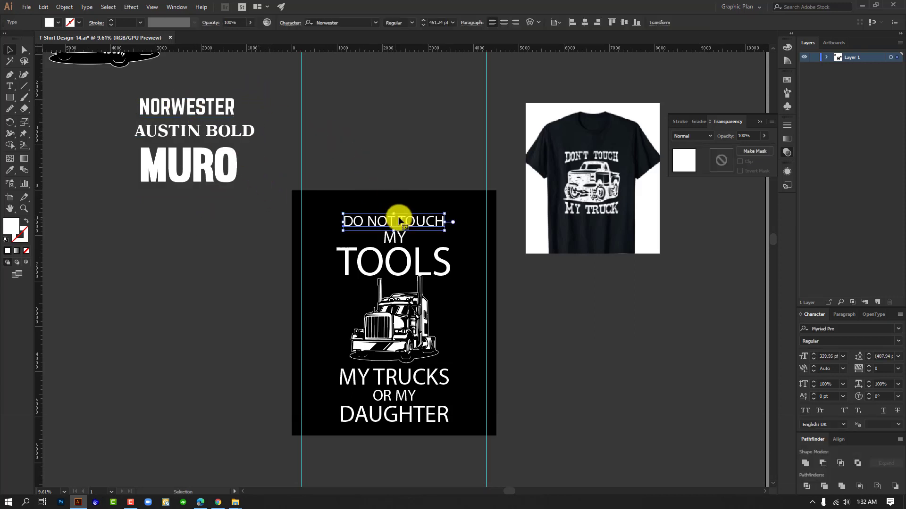
{"action": "key", "text": "space"}
{"action": "left_click_drag", "start_coordinate": [406, 167], "coordinate": [434, 137]}
{"action": "left_click", "coordinate": [435, 138]}
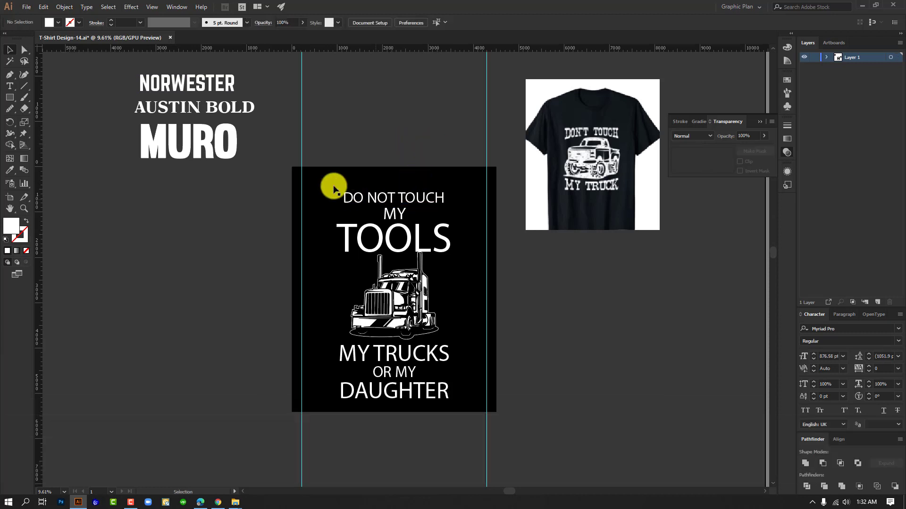
Step: Apply the NORWESTER sample's text style to DO NOT TOUCH with the Eyedropper
{"action": "left_click", "coordinate": [382, 201]}
{"action": "key", "text": "i"}
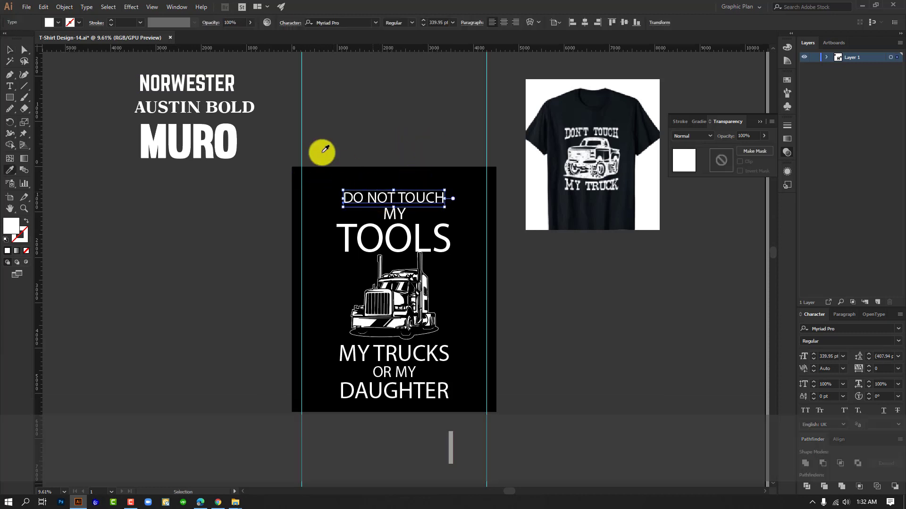
{"action": "left_click", "coordinate": [219, 75]}
{"action": "left_click", "coordinate": [10, 47]}
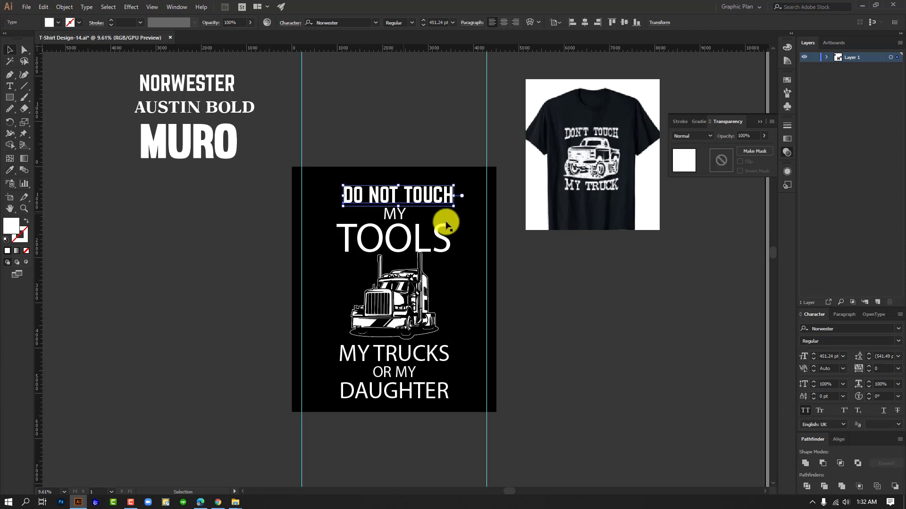
Step: Apply the AUSTIN BOLD sample's text style to the MY line above TOOLS with the Eyedropper
{"action": "left_click", "coordinate": [400, 213]}
{"action": "key", "text": "i"}
{"action": "left_click", "coordinate": [191, 102]}
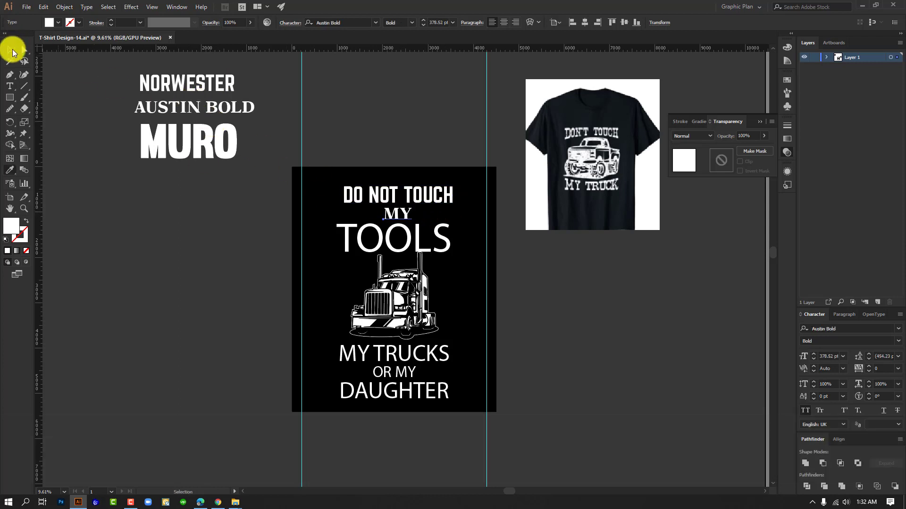
{"action": "left_click", "coordinate": [10, 47]}
Step: Apply the MURO sample's text style to TOOLS with the Eyedropper
{"action": "left_click", "coordinate": [360, 237]}
{"action": "key", "text": "i"}
{"action": "left_click", "coordinate": [218, 137]}
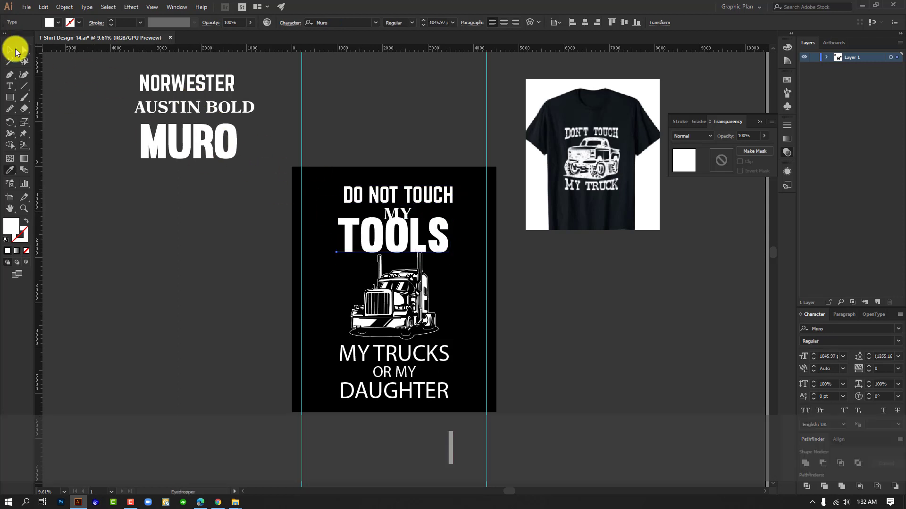
Step: Apply the text style of DO NOT TOUCH to MY TRUCKS with the Eyedropper
{"action": "left_click", "coordinate": [12, 51]}
{"action": "left_click", "coordinate": [395, 351]}
{"action": "key", "text": "i"}
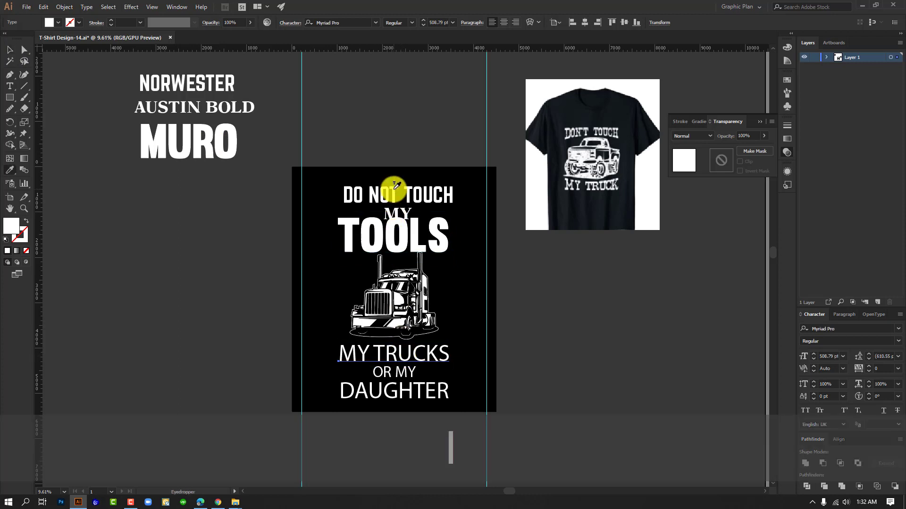
{"action": "left_click", "coordinate": [361, 187]}
Step: Apply the NORWESTER sample's text style to DAUGHTER with the Eyedropper
{"action": "left_click", "coordinate": [12, 50]}
{"action": "left_click", "coordinate": [384, 394]}
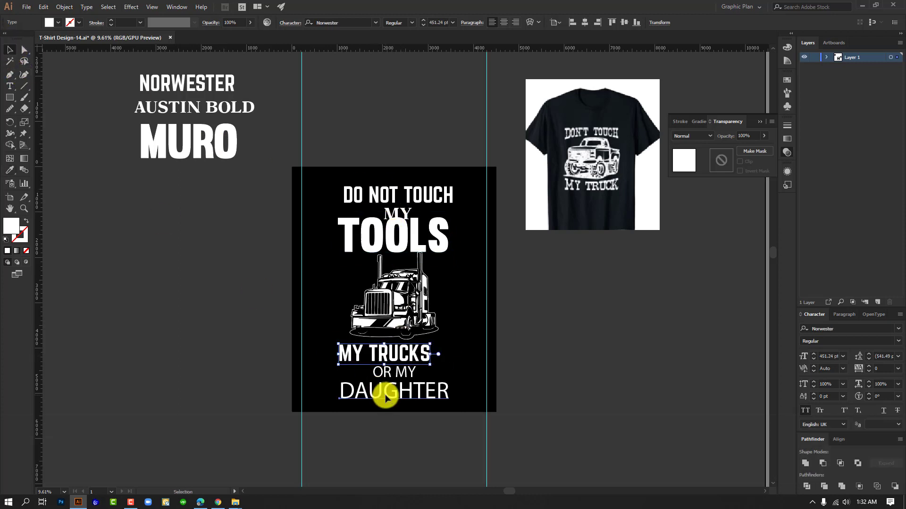
{"action": "key", "text": "i"}
{"action": "left_click", "coordinate": [194, 83]}
Step: Apply the AUSTIN BOLD sample's text style to OR MY with the Eyedropper
{"action": "left_click", "coordinate": [10, 51]}
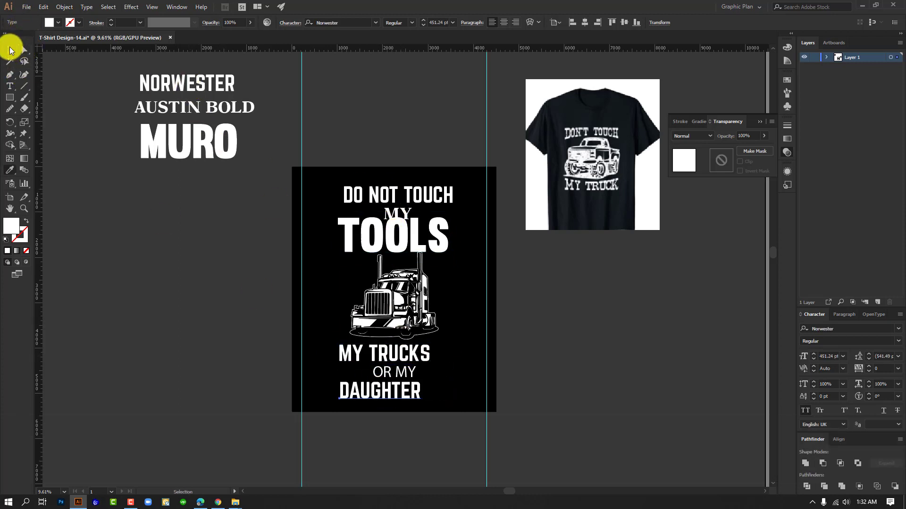
{"action": "left_click", "coordinate": [371, 371]}
{"action": "key", "text": "i"}
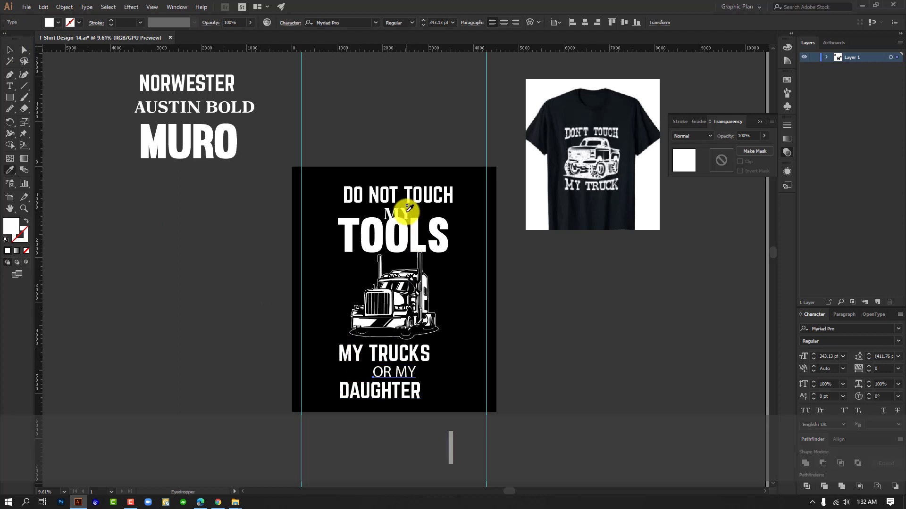
{"action": "left_click", "coordinate": [445, 215]}
{"action": "key", "text": "ctrl+z"}
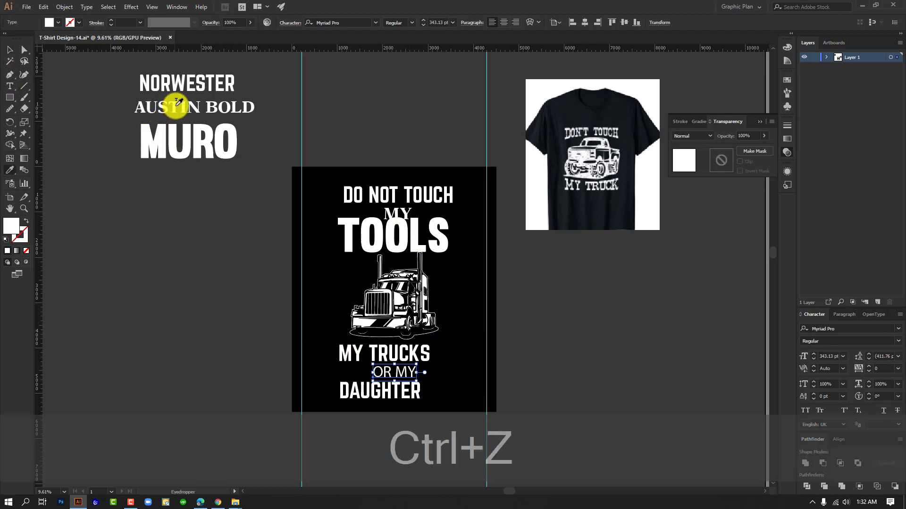
{"action": "left_click", "coordinate": [175, 105]}
Step: Move DO NOT TOUCH and the MY line up so that MY sits clear between DO NOT TOUCH and TOOLS
{"action": "left_click", "coordinate": [9, 50]}
{"action": "key", "text": "ctrl+alt+space"}
{"action": "left_click_drag", "start_coordinate": [472, 357], "coordinate": [495, 348]}
{"action": "left_click_drag", "start_coordinate": [363, 127], "coordinate": [357, 115]}
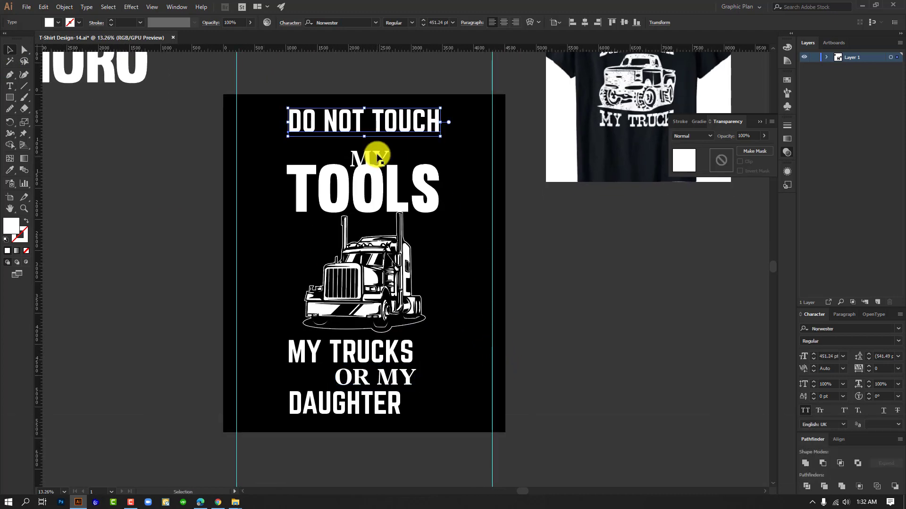
{"action": "left_click_drag", "start_coordinate": [377, 143], "coordinate": [377, 145]}
Step: Convert the three text lines above the truck and the three below it to outlines
{"action": "left_click", "coordinate": [424, 186]}
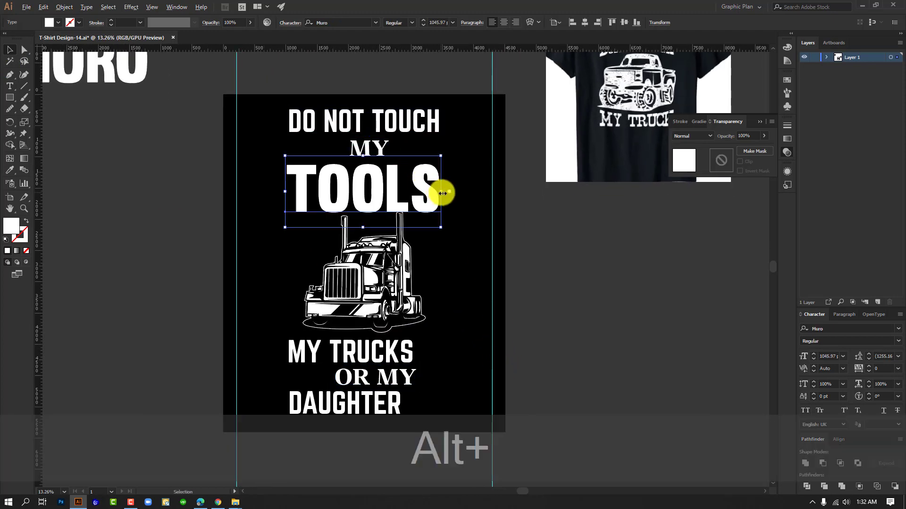
{"action": "left_click", "coordinate": [497, 191]}
{"action": "left_click_drag", "start_coordinate": [309, 98], "coordinate": [467, 186]}
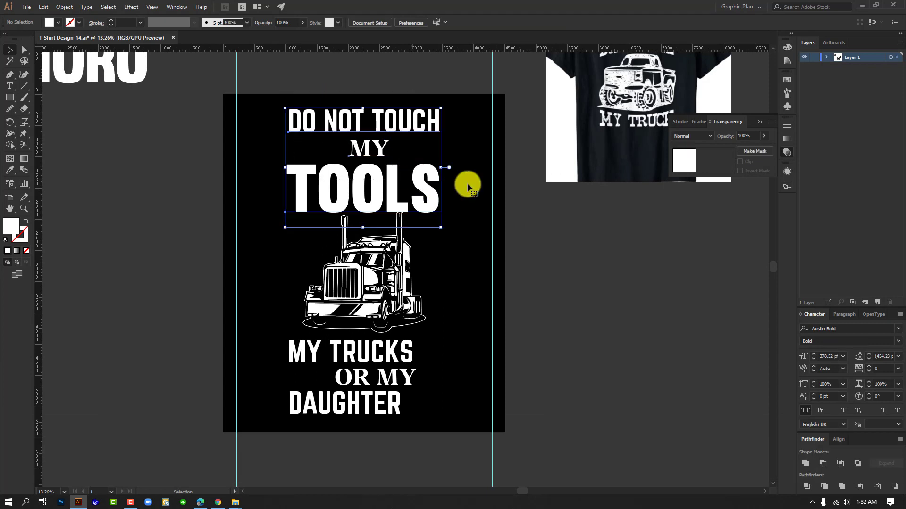
{"action": "right_click", "coordinate": [355, 148]}
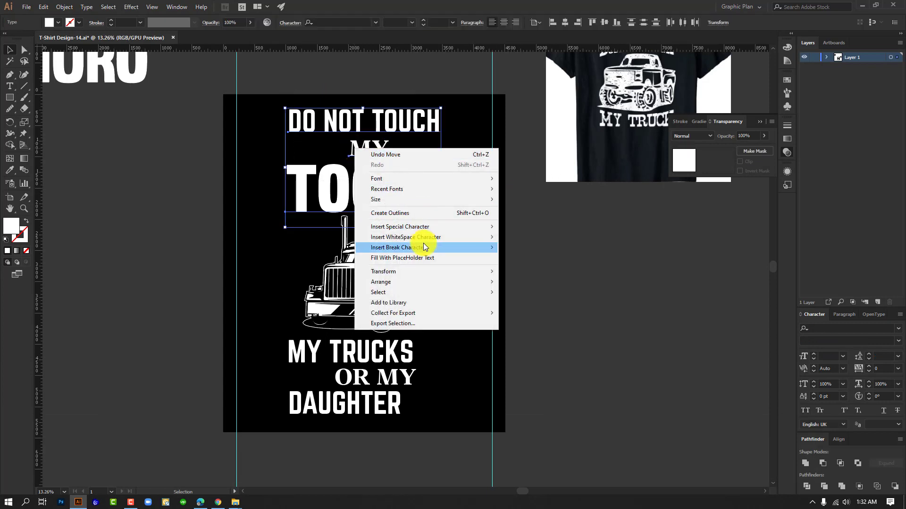
{"action": "left_click", "coordinate": [411, 217]}
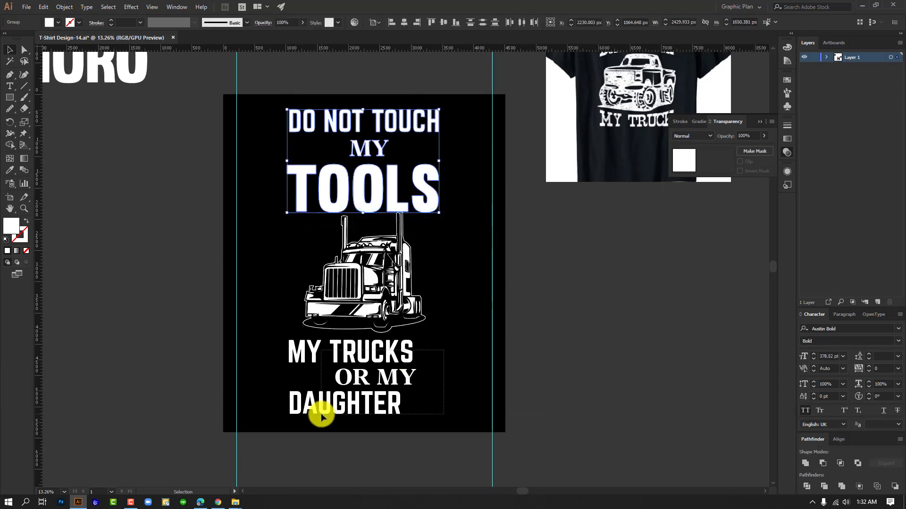
{"action": "right_click", "coordinate": [378, 370]}
{"action": "left_click", "coordinate": [443, 255]}
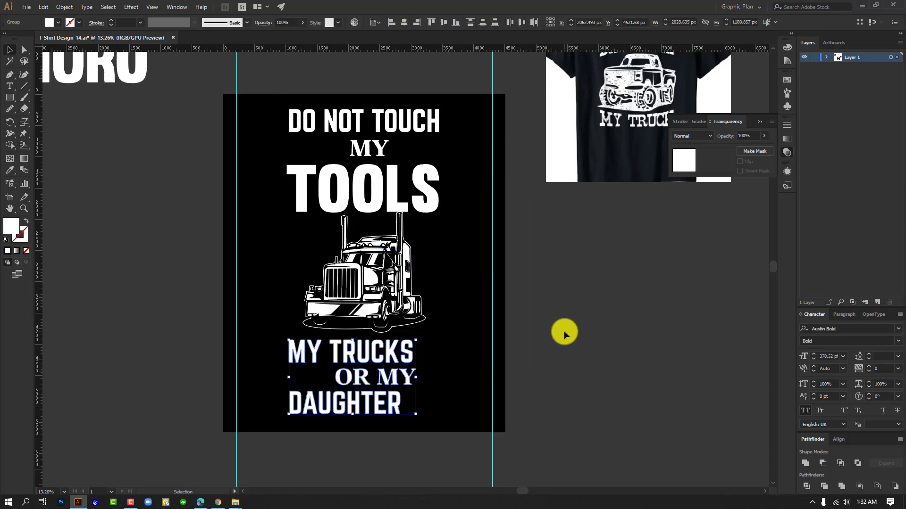
{"action": "left_click", "coordinate": [551, 334]}
Step: Stretch TOOLS about its centre to about 3319 px wide and extend it up and down to about 935 px high
{"action": "left_click", "coordinate": [348, 186]}
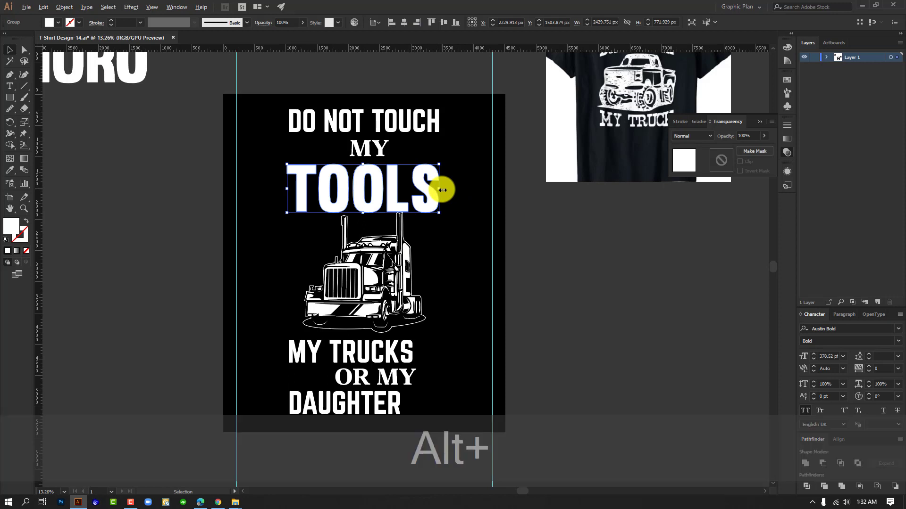
{"action": "left_click_drag", "start_coordinate": [443, 190], "coordinate": [467, 191]}
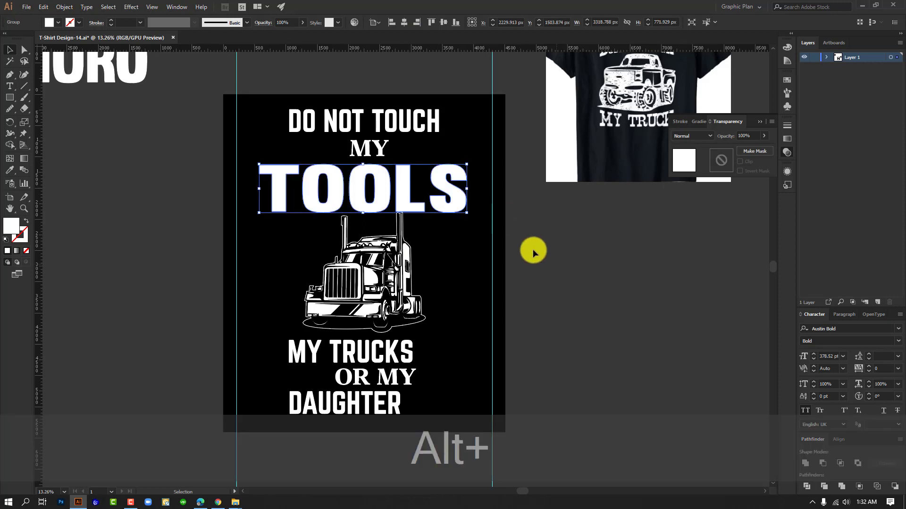
{"action": "left_click_drag", "start_coordinate": [364, 164], "coordinate": [365, 159]}
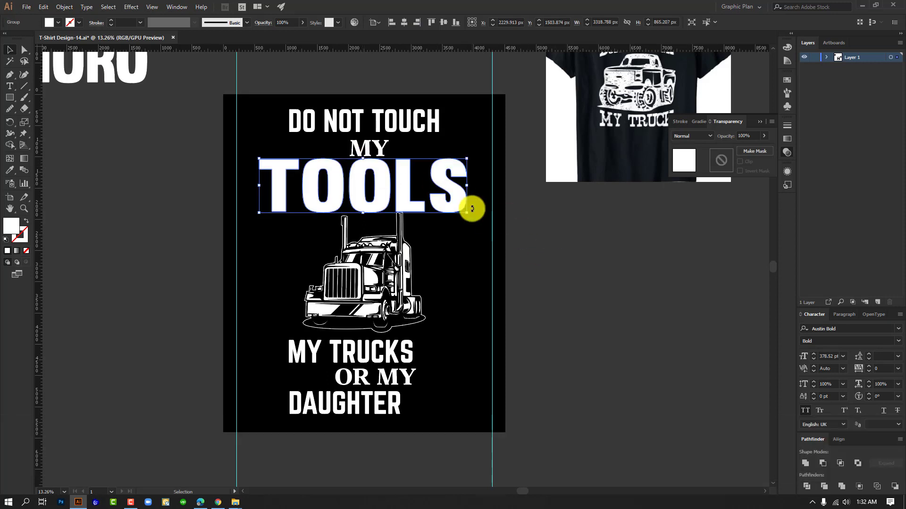
{"action": "left_click_drag", "start_coordinate": [359, 213], "coordinate": [361, 217]}
{"action": "left_click", "coordinate": [519, 301]}
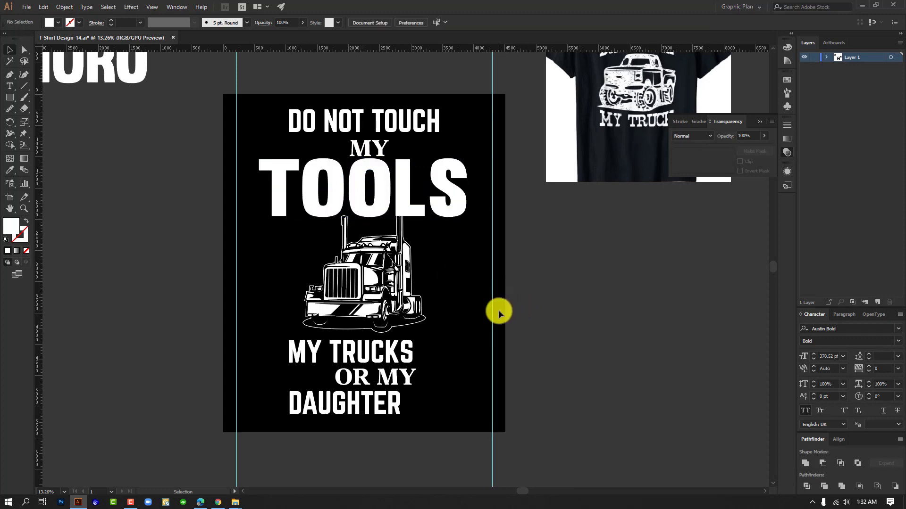
Step: Raise MY and DO NOT TOUCH slightly and stretch DO NOT TOUCH to about 2917 px wide and 431 px high
{"action": "left_click_drag", "start_coordinate": [366, 139], "coordinate": [385, 119]}
{"action": "left_click_drag", "start_coordinate": [439, 120], "coordinate": [455, 118]}
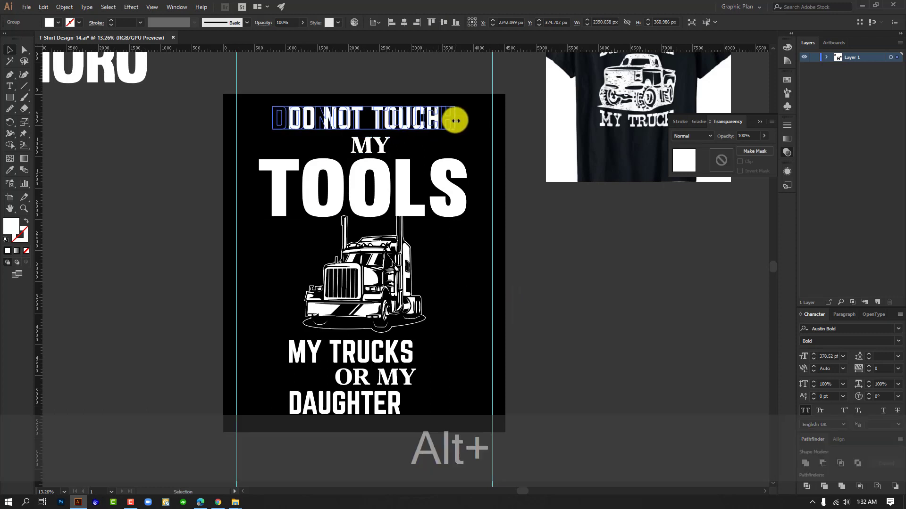
{"action": "left_click_drag", "start_coordinate": [364, 130], "coordinate": [364, 135]}
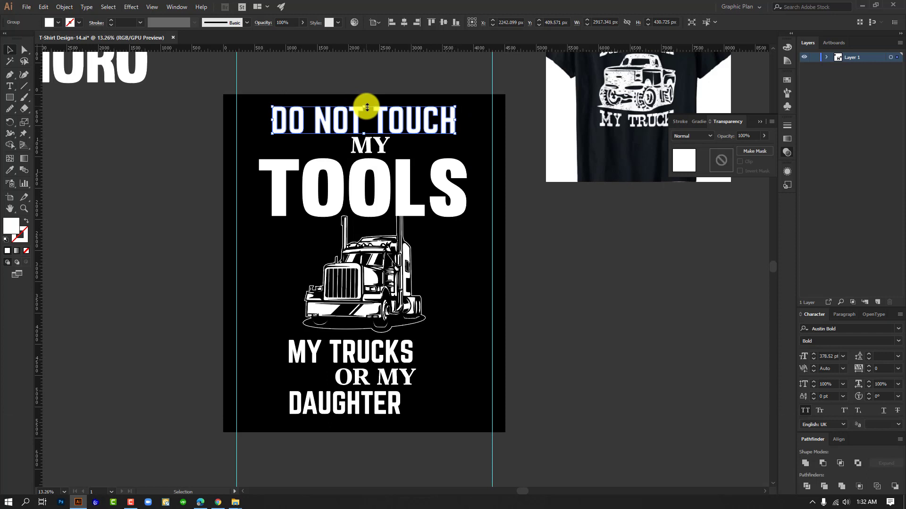
{"action": "left_click", "coordinate": [567, 197]}
Step: Shorten TOOLS from its lower edge to about 897 px high
{"action": "left_click", "coordinate": [403, 190]}
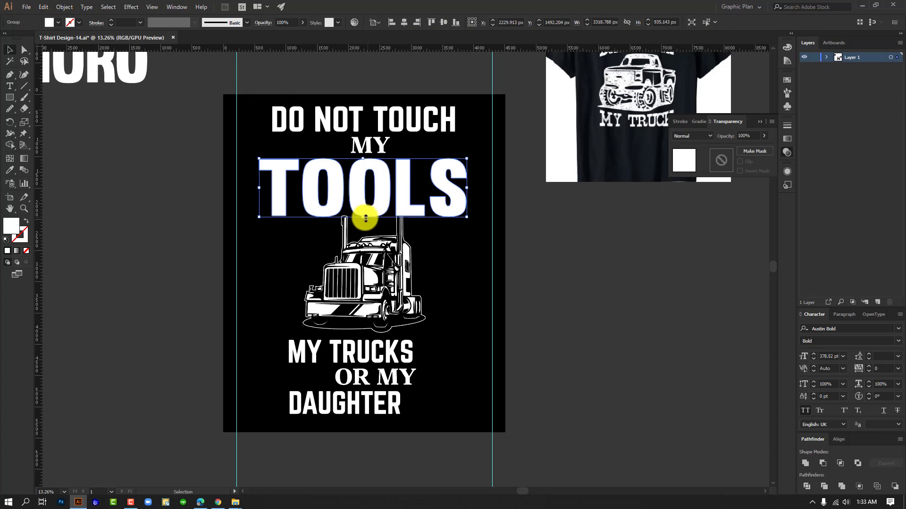
{"action": "left_click_drag", "start_coordinate": [365, 217], "coordinate": [366, 215]}
{"action": "left_click", "coordinate": [512, 280]}
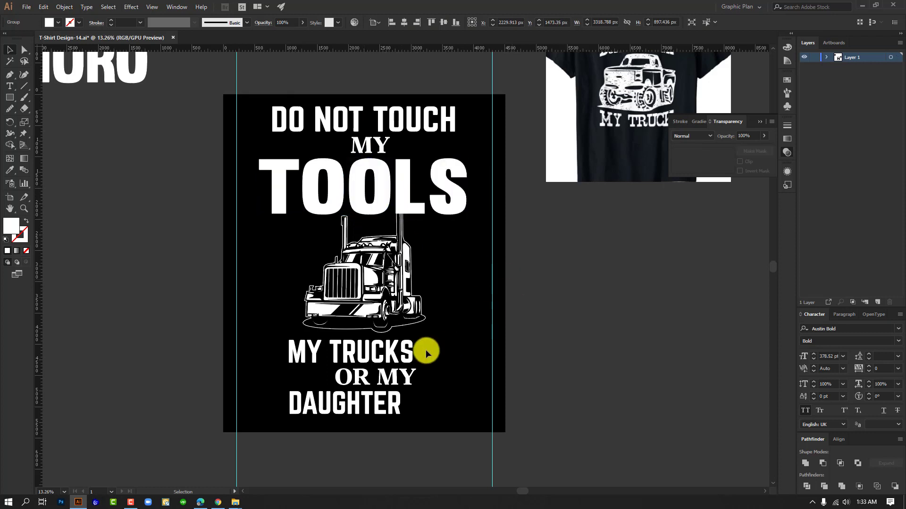
Step: Widen MY TRUCKS about its centre to about 3144 px and centre it horizontally on the artboard
{"action": "left_click", "coordinate": [386, 348]}
{"action": "left_click_drag", "start_coordinate": [414, 351], "coordinate": [462, 354]}
{"action": "left_click", "coordinate": [404, 22]}
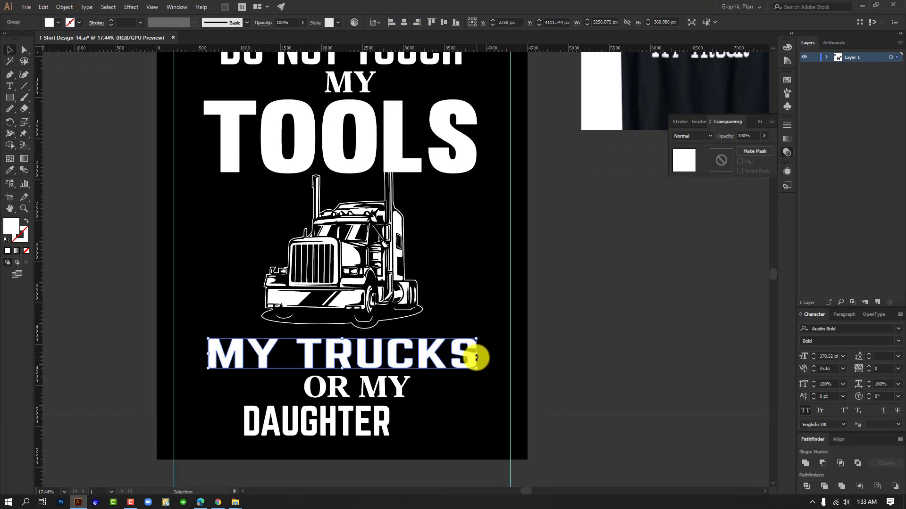
{"action": "left_click_drag", "start_coordinate": [475, 356], "coordinate": [471, 354]}
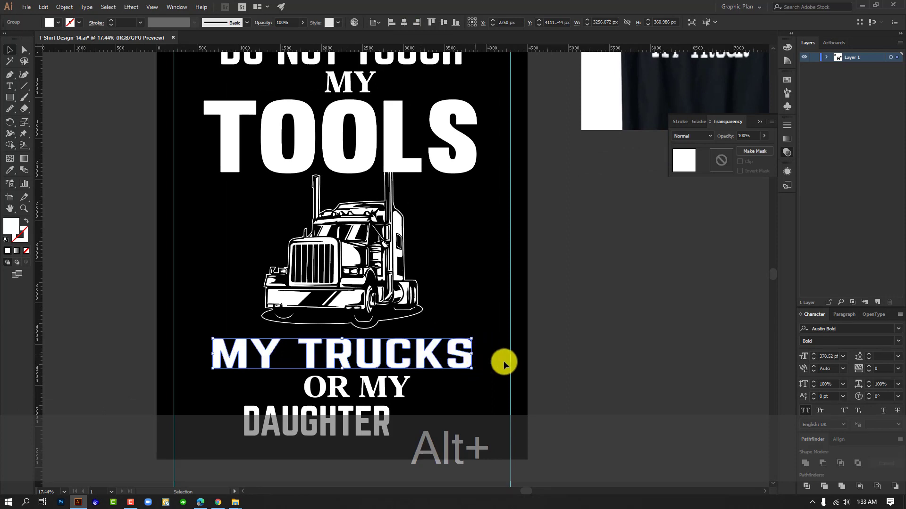
Step: Centre DAUGHTER horizontally on the artboard and widen it about its centre to about 3201 px
{"action": "left_click", "coordinate": [371, 393]}
{"action": "left_click", "coordinate": [380, 422]}
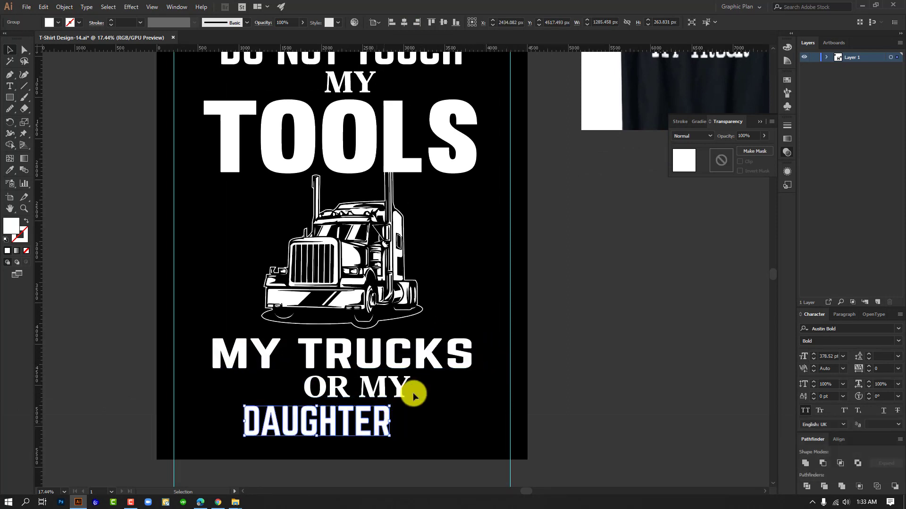
{"action": "left_click", "coordinate": [404, 22]}
{"action": "left_click_drag", "start_coordinate": [417, 422], "coordinate": [489, 423]}
{"action": "left_click", "coordinate": [360, 340]}
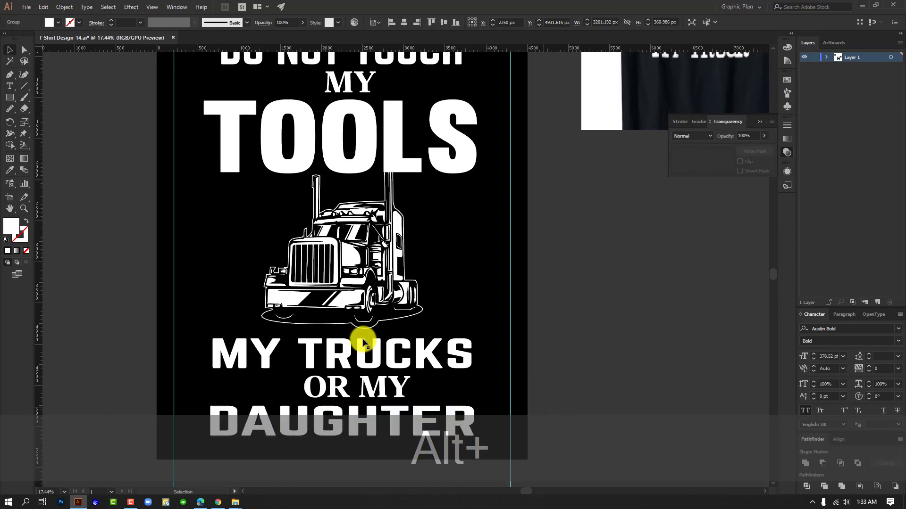
Step: Stretch MY TRUCKS upward to make it taller and extend DAUGHTER downward to about 395 px high
{"action": "left_click", "coordinate": [353, 343]}
{"action": "left_click_drag", "start_coordinate": [344, 339], "coordinate": [344, 329]}
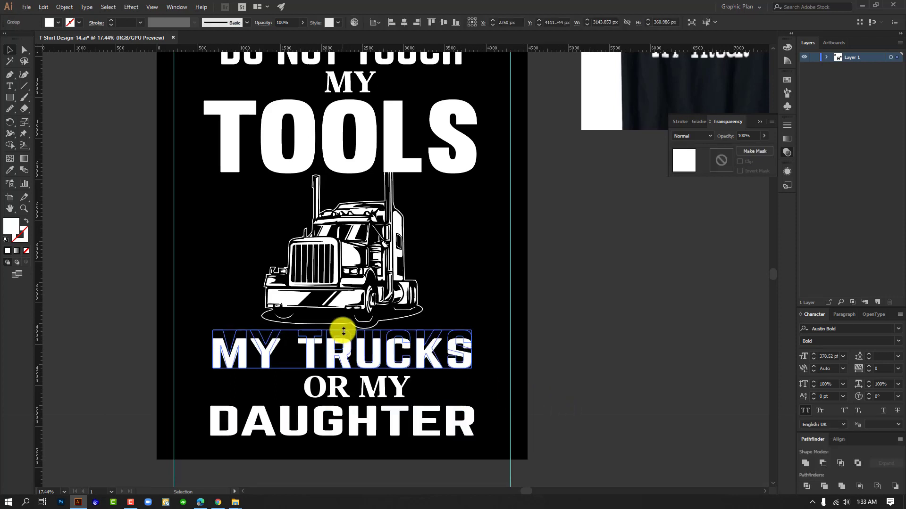
{"action": "left_click", "coordinate": [558, 360]}
{"action": "left_click", "coordinate": [346, 430]}
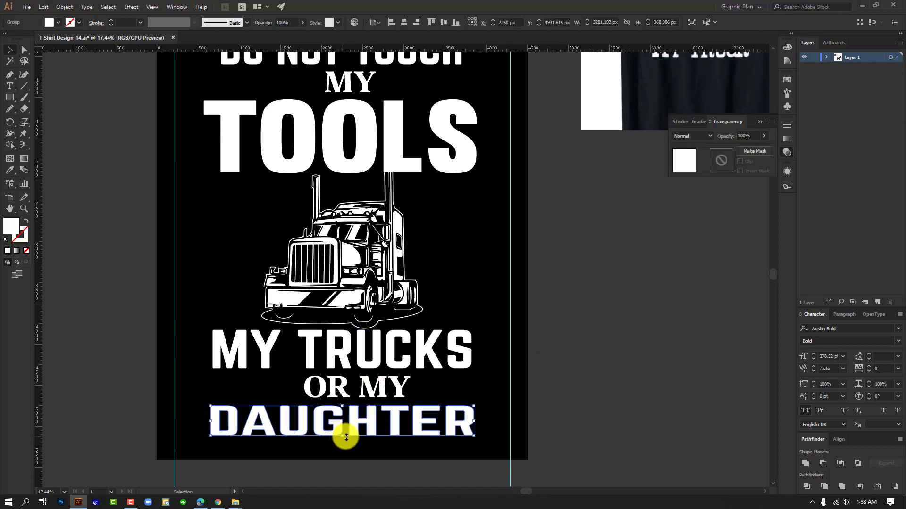
{"action": "left_click_drag", "start_coordinate": [342, 437], "coordinate": [342, 440]}
{"action": "left_click", "coordinate": [595, 404]}
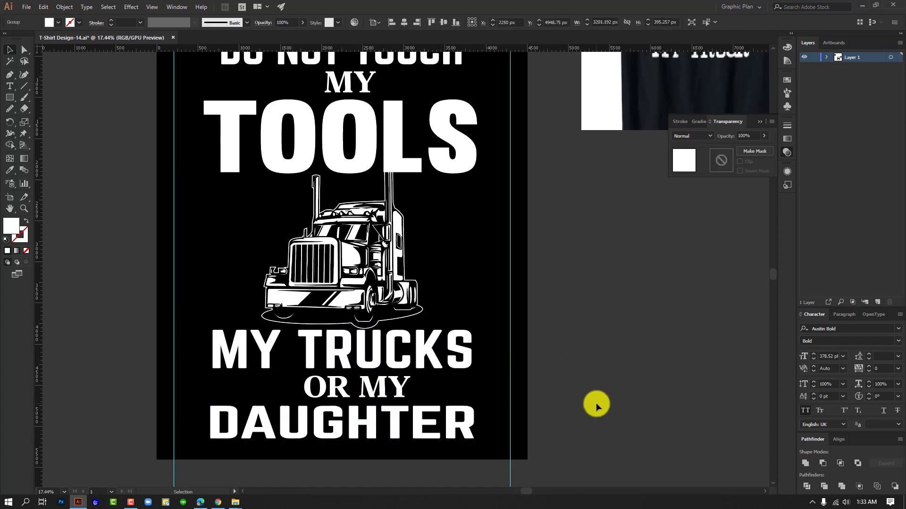
Step: Shift MY TRUCKS, OR MY and DAUGHTER down together to leave more room beneath the truck
{"action": "key", "text": "ctrl+alt+space"}
{"action": "left_click", "coordinate": [567, 352], "text": "ctrl+alt"}
{"action": "left_click_drag", "start_coordinate": [565, 302], "coordinate": [553, 293]}
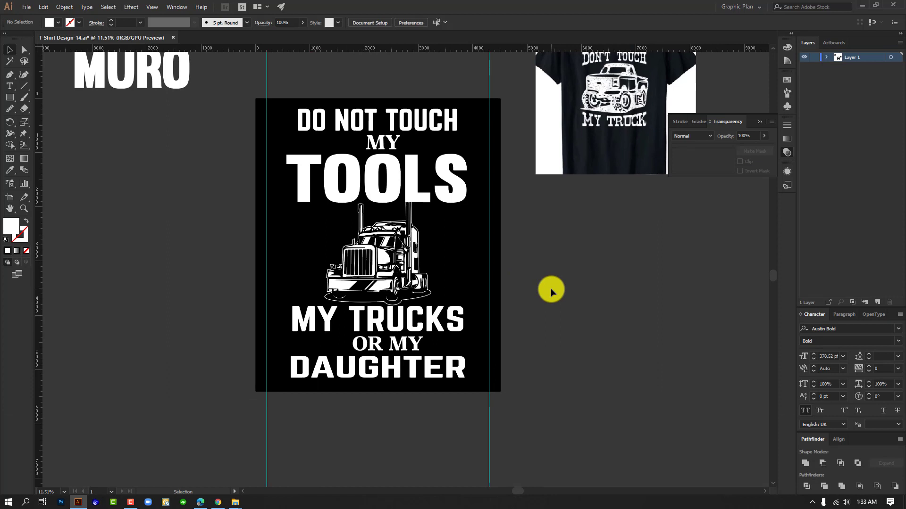
{"action": "left_click", "coordinate": [426, 249]}
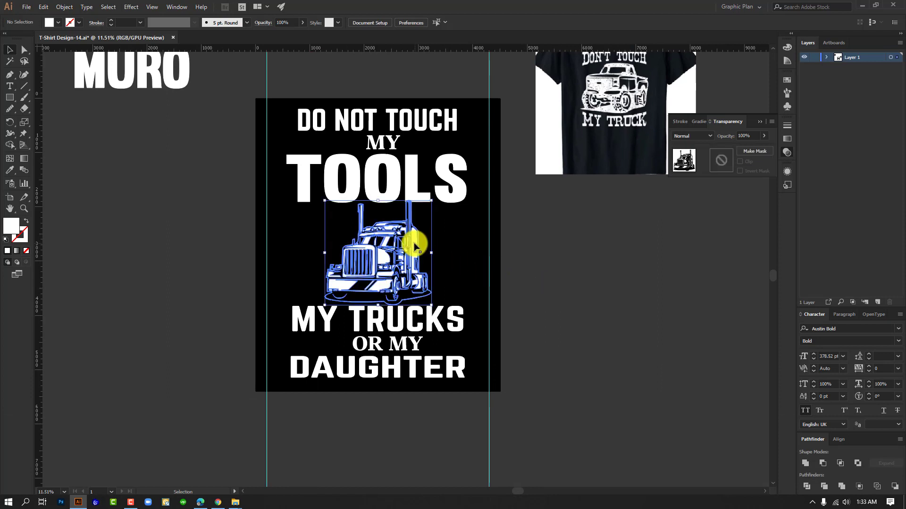
{"action": "left_click", "coordinate": [406, 372]}
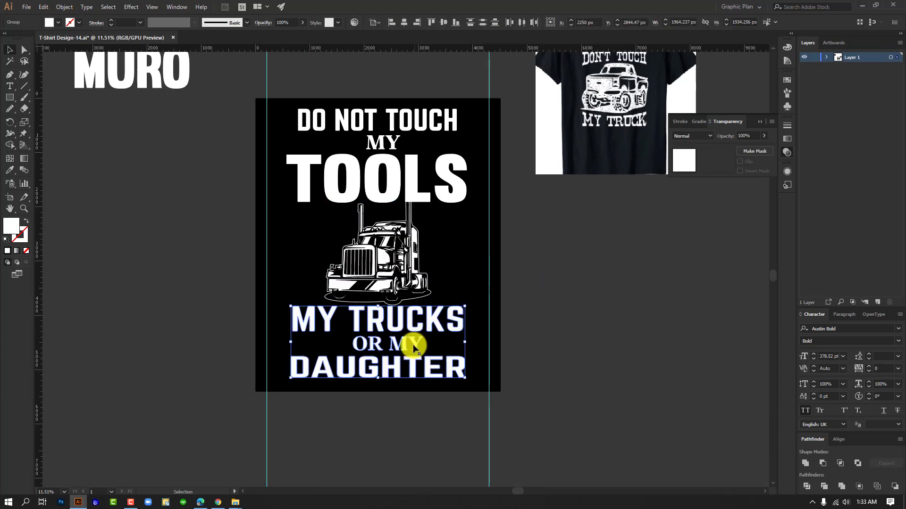
{"action": "key", "text": "shift+Down"}
Step: Enlarge the truck proportionally about its centre to about 2154 px wide and 2121 px high
{"action": "left_click", "coordinate": [414, 272]}
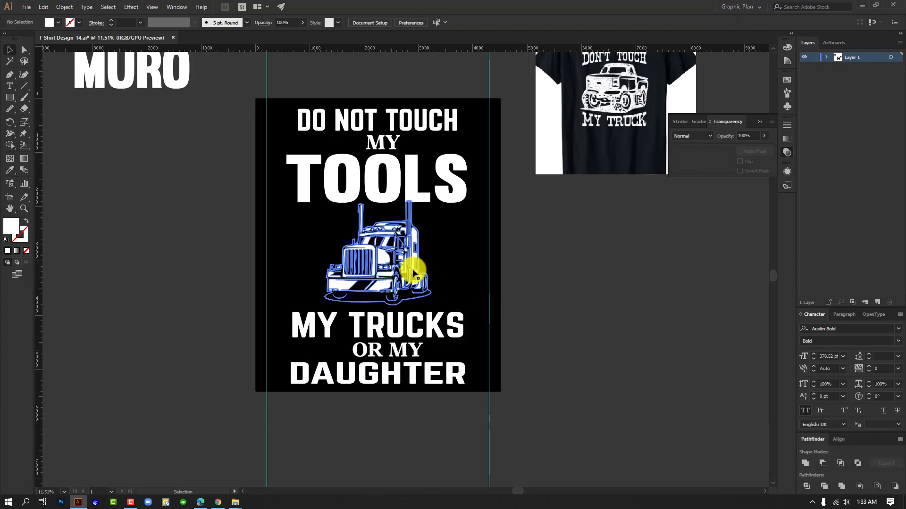
{"action": "mouse_move", "coordinate": [378, 202]}
{"action": "left_mouse_down"}
{"action": "mouse_move", "coordinate": [431, 182]}
{"action": "mouse_move", "coordinate": [376, 194]}
{"action": "left_mouse_up"}
{"action": "left_click", "coordinate": [551, 254]}
{"action": "left_click_drag", "start_coordinate": [414, 268], "coordinate": [452, 289]}
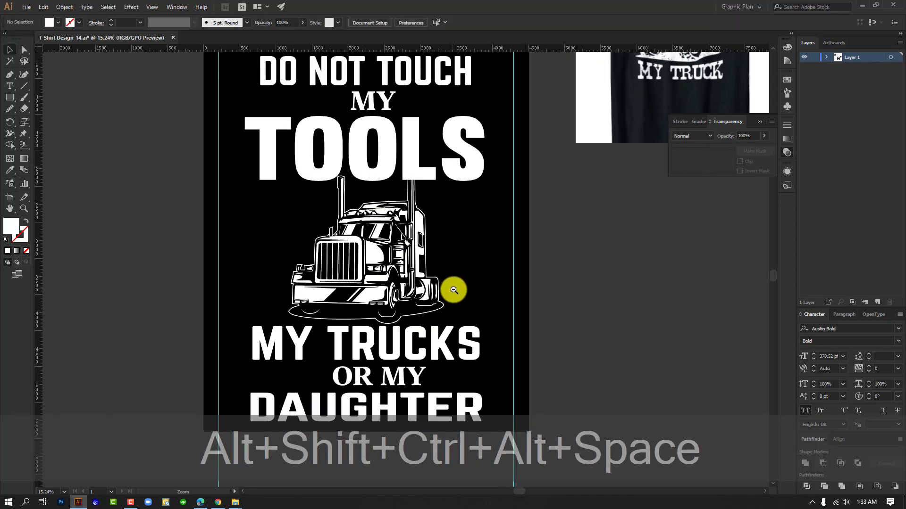
{"action": "left_click", "coordinate": [407, 257]}
{"action": "left_click_drag", "start_coordinate": [578, 304], "coordinate": [518, 332]}
{"action": "left_click", "coordinate": [487, 241]}
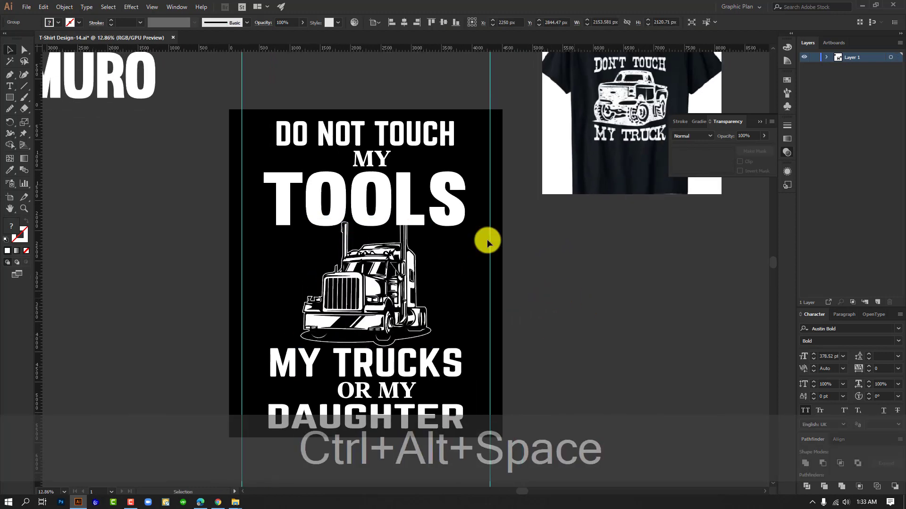
Step: Nudge TOOLS and the MY line above it slightly upward
{"action": "left_click", "coordinate": [400, 187]}
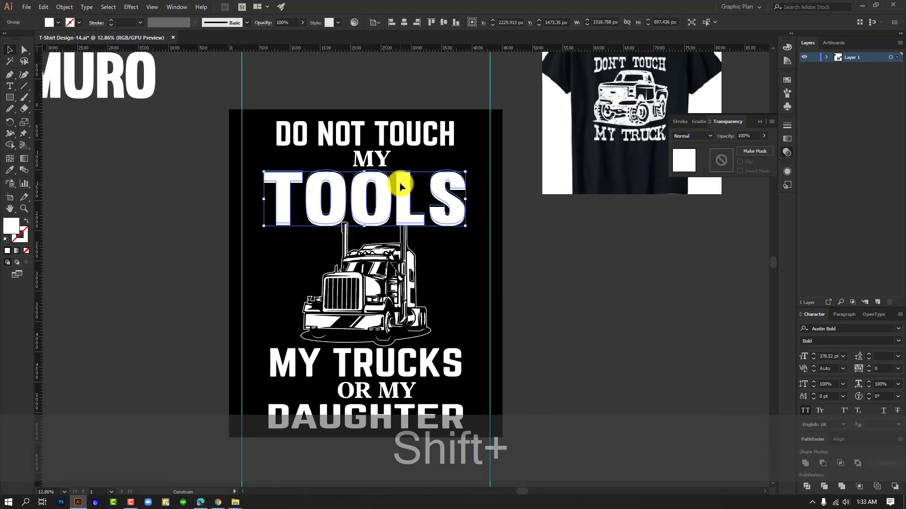
{"action": "left_click", "coordinate": [398, 182], "text": "shift"}
{"action": "left_click", "coordinate": [380, 163]}
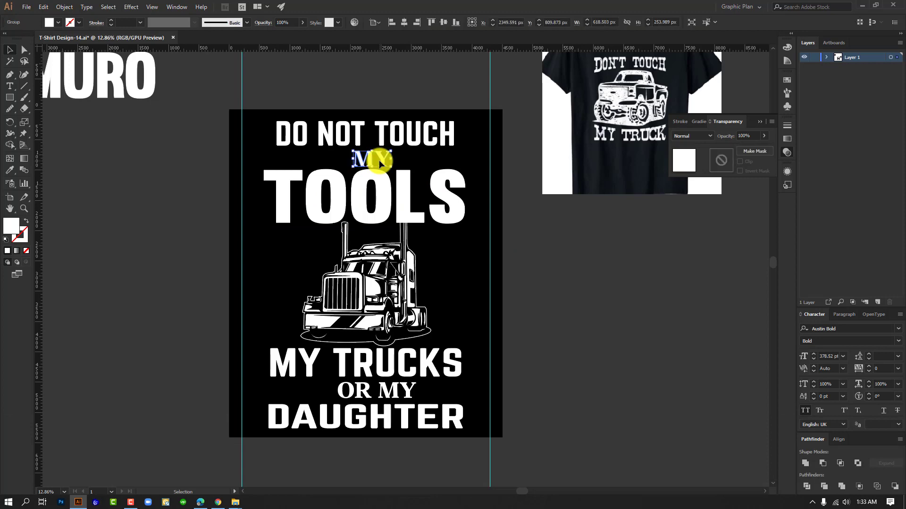
{"action": "key", "text": "Up"}
{"action": "key", "text": "Up"}
{"action": "left_click", "coordinate": [564, 273]}
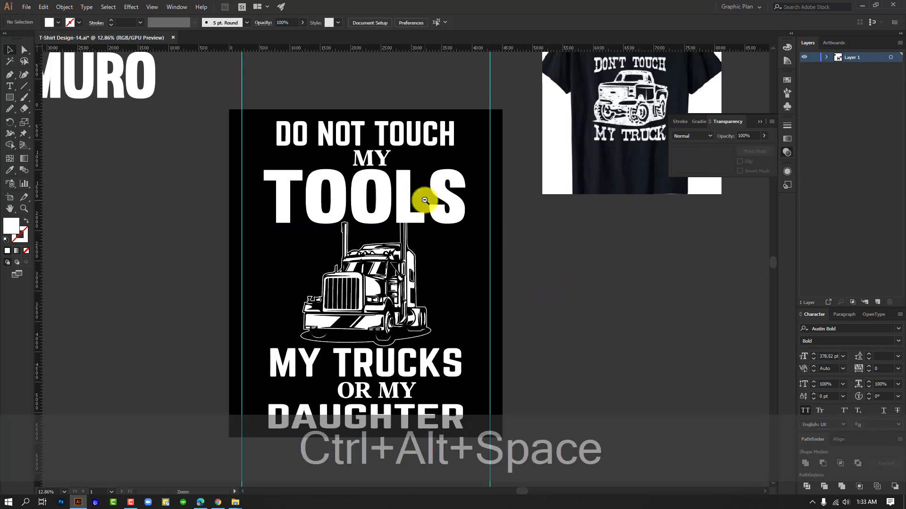
Step: Compress DO NOT TOUCH vertically to about 353 px high and move it slightly upward
{"action": "left_click", "coordinate": [425, 201], "text": "ctrl"}
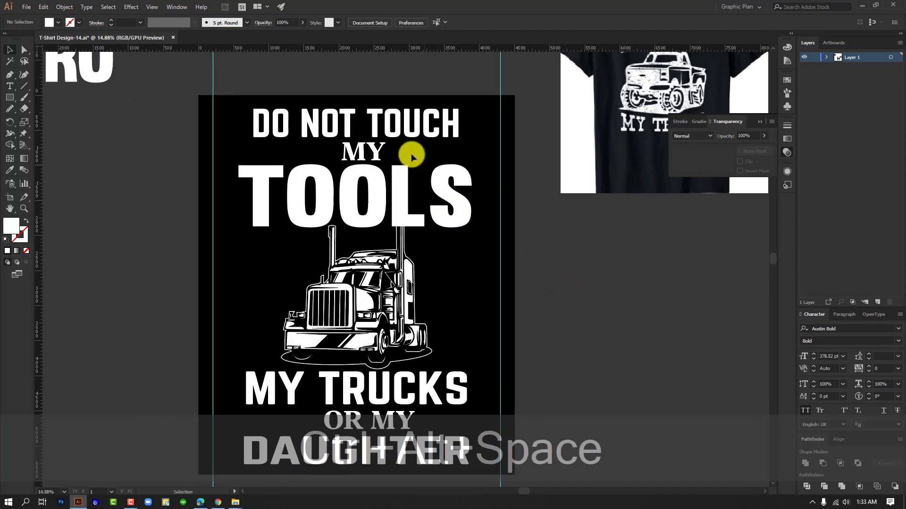
{"action": "left_click", "coordinate": [366, 114]}
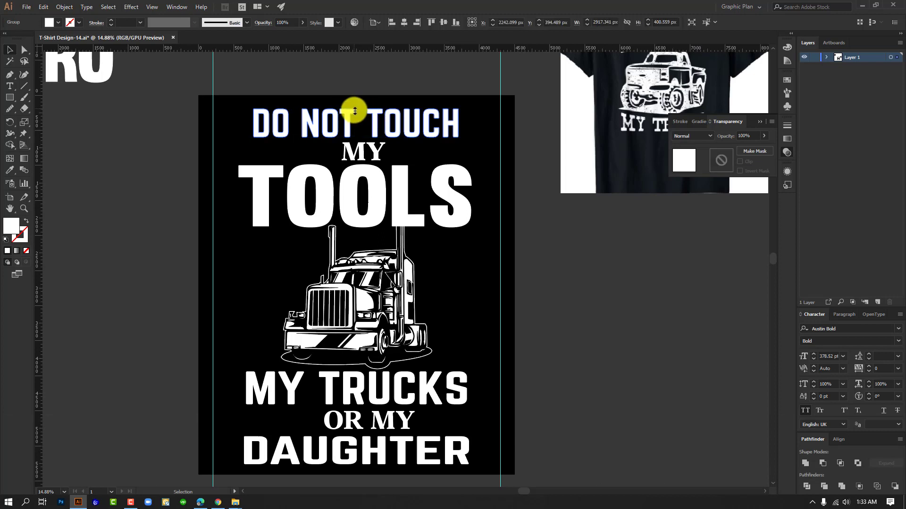
{"action": "left_click_drag", "start_coordinate": [355, 111], "coordinate": [357, 115]}
{"action": "left_click", "coordinate": [550, 207]}
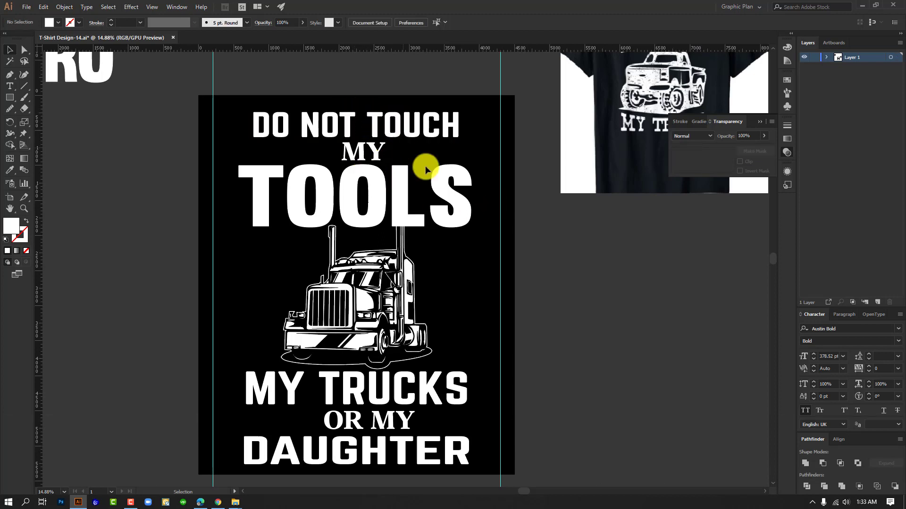
{"action": "left_click_drag", "start_coordinate": [377, 121], "coordinate": [376, 117]}
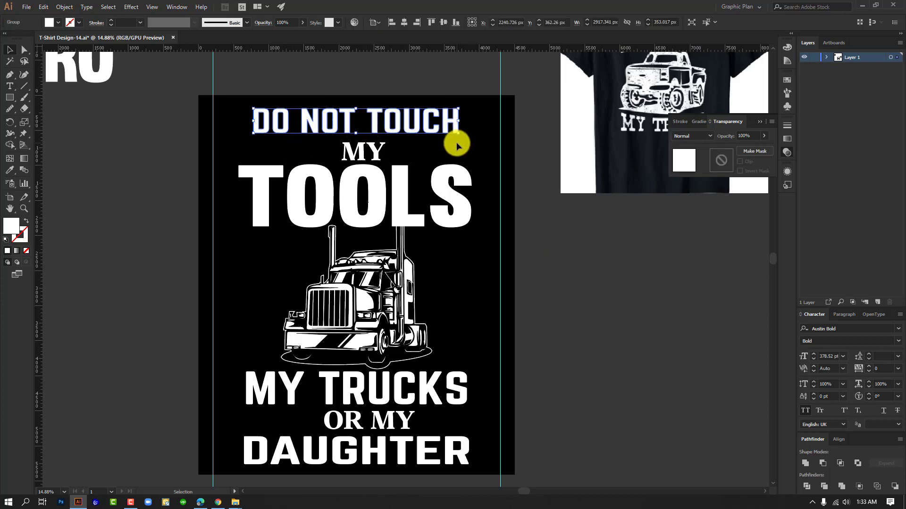
Step: Draw a rectangle about 3124 by 436 px around DO NOT TOUCH, with a white outline and no fill
{"action": "key", "text": "ctrl+alt+space"}
{"action": "left_click_drag", "start_coordinate": [392, 146], "coordinate": [503, 210]}
{"action": "left_click_drag", "start_coordinate": [396, 241], "coordinate": [529, 189]}
{"action": "left_click", "coordinate": [518, 216]}
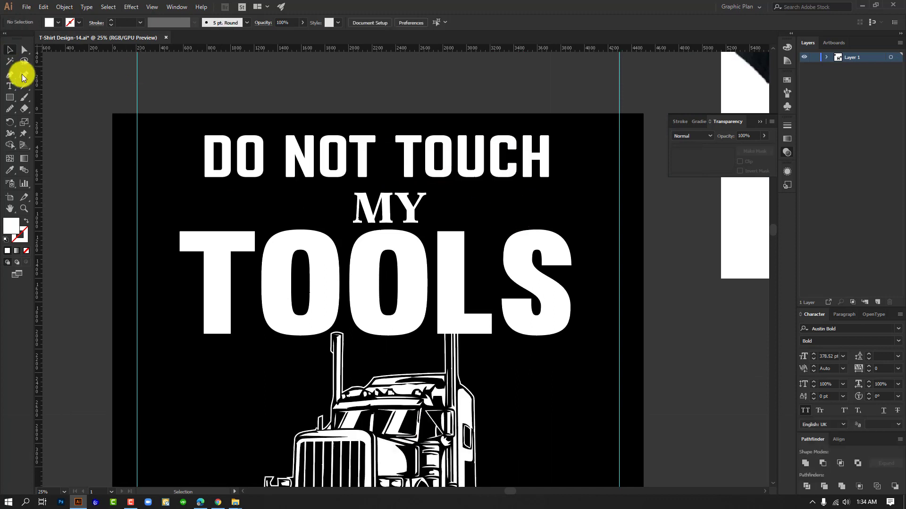
{"action": "left_click", "coordinate": [16, 98]}
{"action": "left_click_drag", "start_coordinate": [192, 131], "coordinate": [560, 182]}
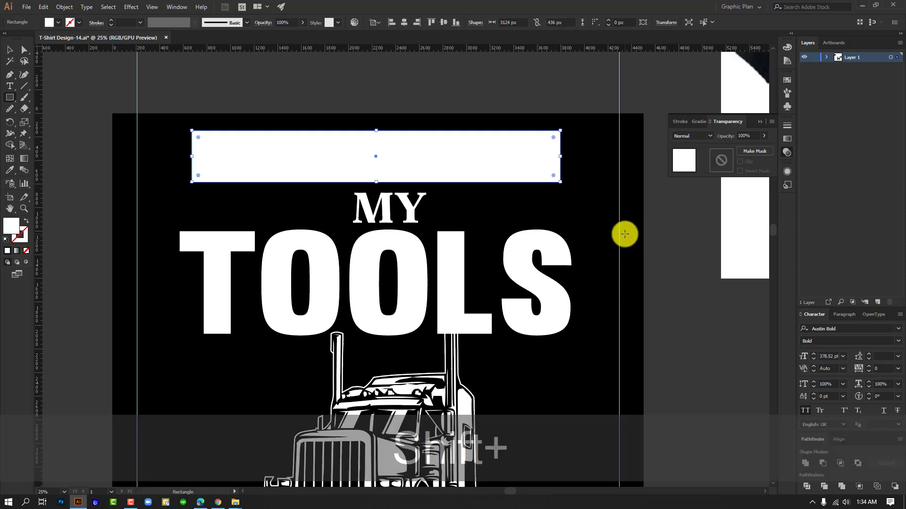
{"action": "key", "text": "shift+x"}
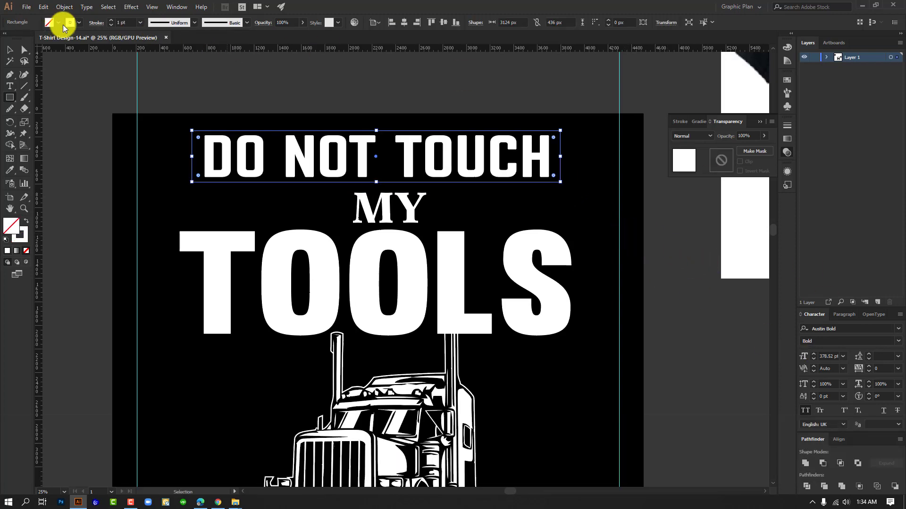
Step: Set the stroke weight of the frame around DO NOT TOUCH to 30 pt
{"action": "left_click", "coordinate": [112, 20]}
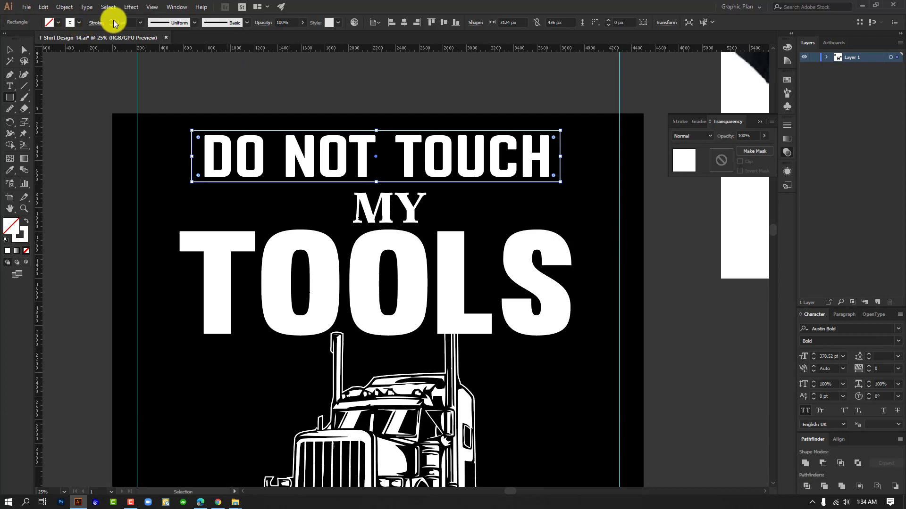
{"action": "left_click", "coordinate": [113, 21]}
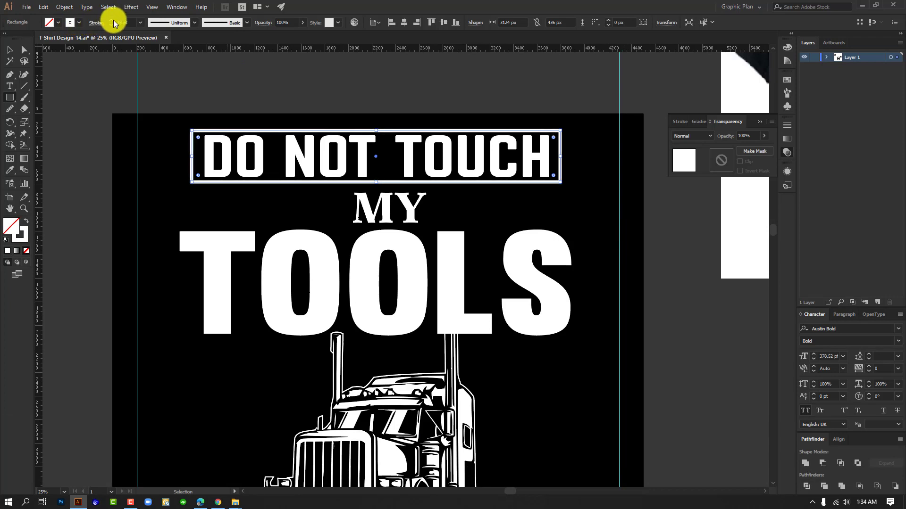
{"action": "left_click", "coordinate": [112, 21]}
{"action": "left_click", "coordinate": [112, 20]}
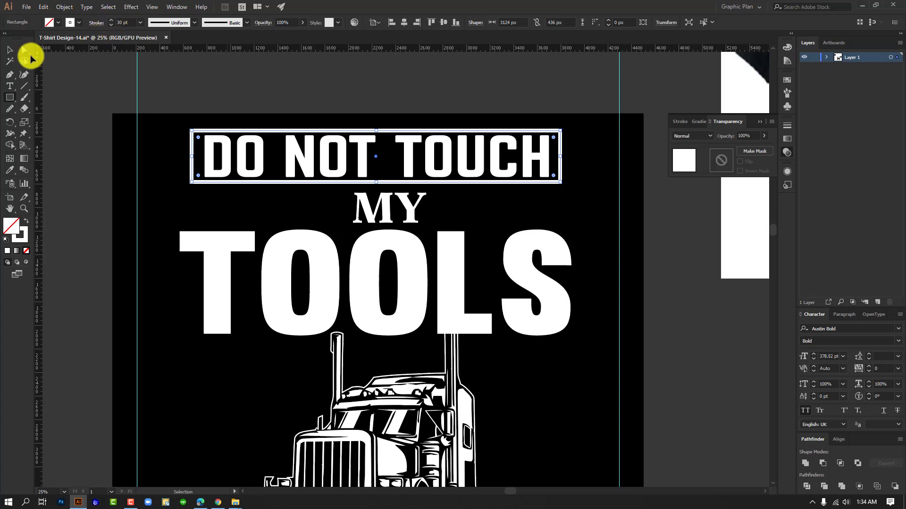
{"action": "left_click", "coordinate": [11, 49]}
{"action": "left_click", "coordinate": [594, 198]}
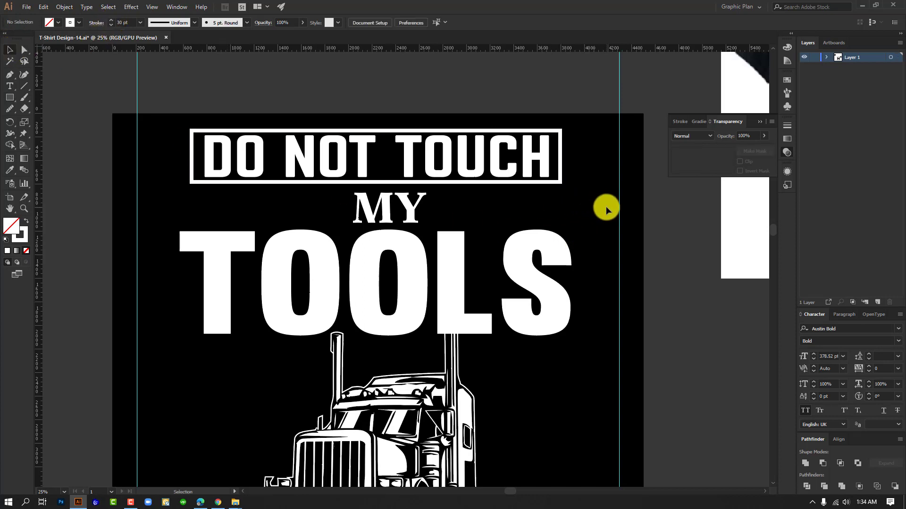
Step: Centre DO NOT TOUCH and its frame horizontally on the artboard and group them
{"action": "left_click_drag", "start_coordinate": [296, 144], "coordinate": [354, 179]}
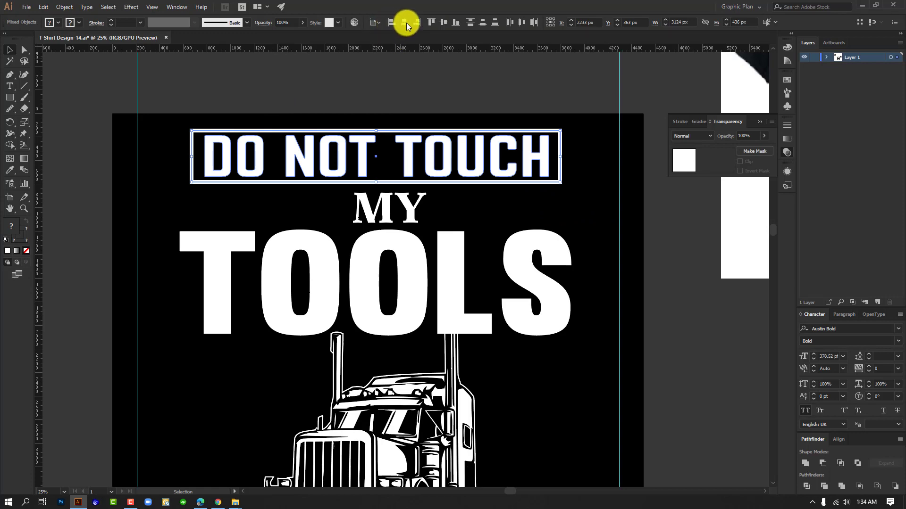
{"action": "left_click", "coordinate": [405, 23]}
{"action": "key", "text": "ctrl+alt+space"}
{"action": "left_click_drag", "start_coordinate": [433, 177], "coordinate": [493, 211]}
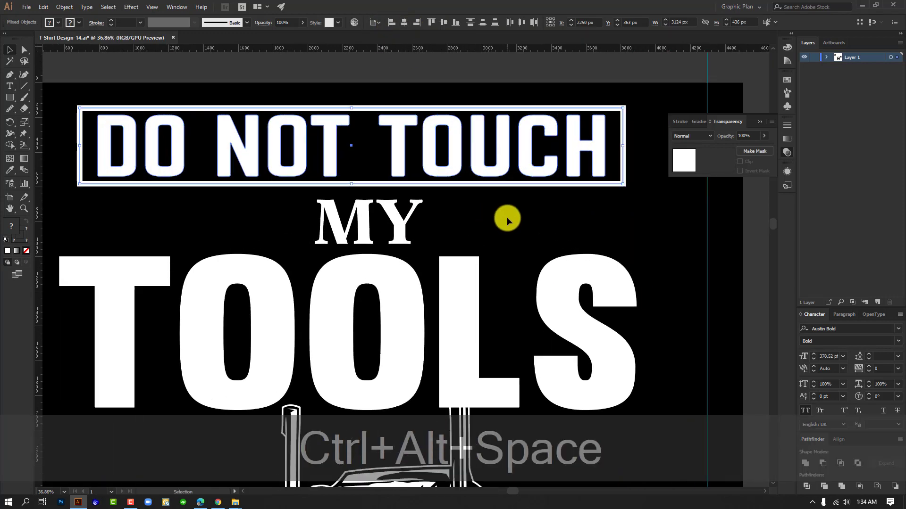
{"action": "right_click", "coordinate": [384, 123]}
{"action": "left_click", "coordinate": [426, 180]}
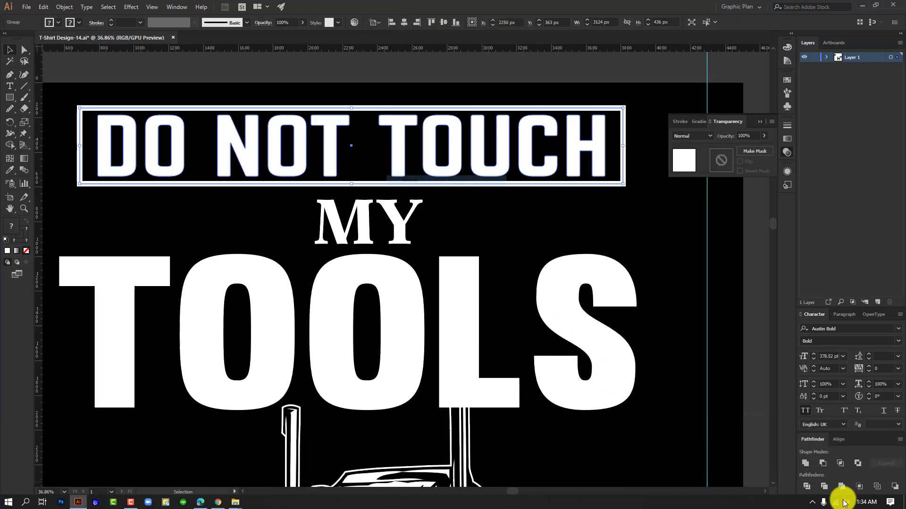
Step: Apply a horizontal Arc warp with a strong upward bend to the framed DO NOT TOUCH group
{"action": "left_click", "coordinate": [134, 9]}
{"action": "mouse_move", "coordinate": [165, 129]}
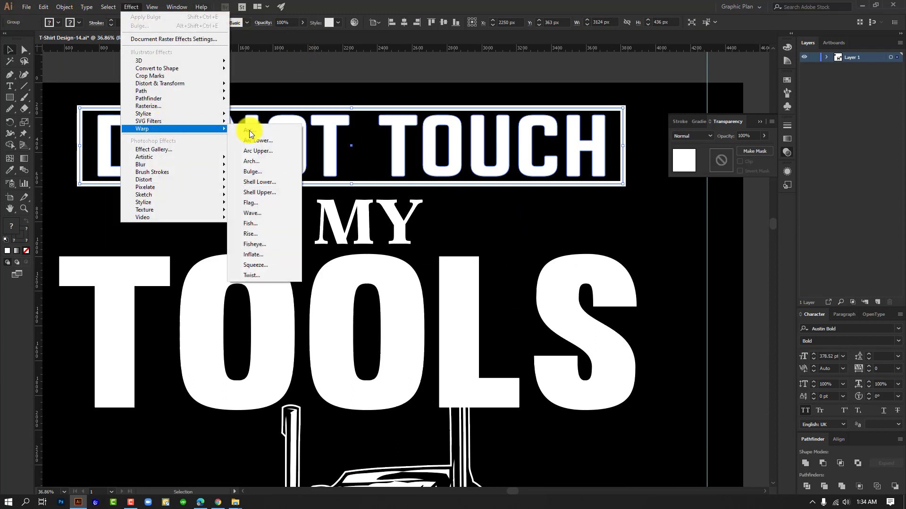
{"action": "left_click", "coordinate": [262, 131]}
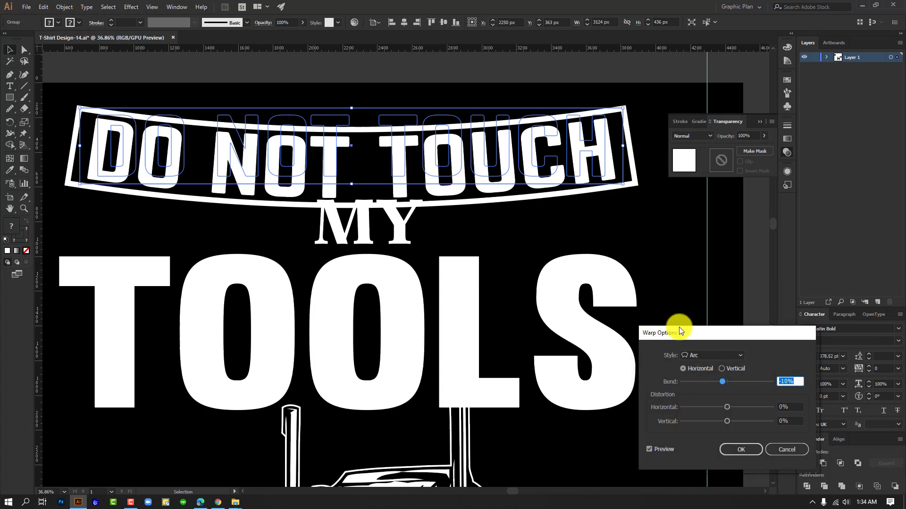
{"action": "left_click", "coordinate": [700, 354]}
{"action": "left_click", "coordinate": [702, 191]}
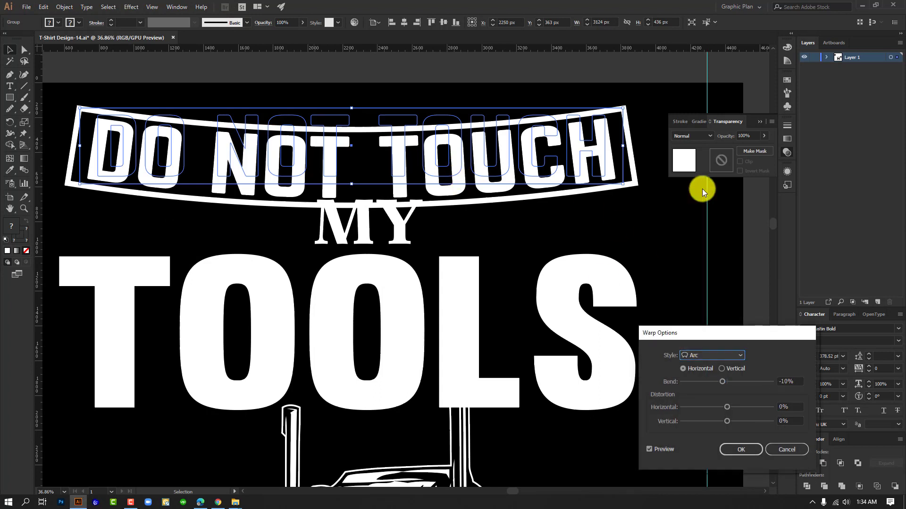
{"action": "left_click_drag", "start_coordinate": [723, 381], "coordinate": [746, 383]}
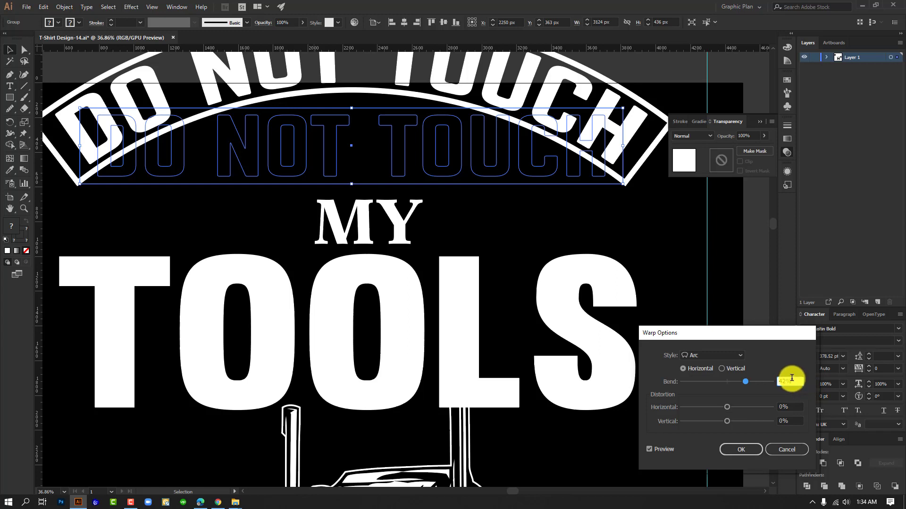
{"action": "key", "text": "Down"}
{"action": "key", "text": "Down"}
{"action": "key", "text": "Up"}
{"action": "key", "text": "Up"}
{"action": "key", "text": "Up"}
{"action": "key", "text": "Up"}
{"action": "key", "text": "Up"}
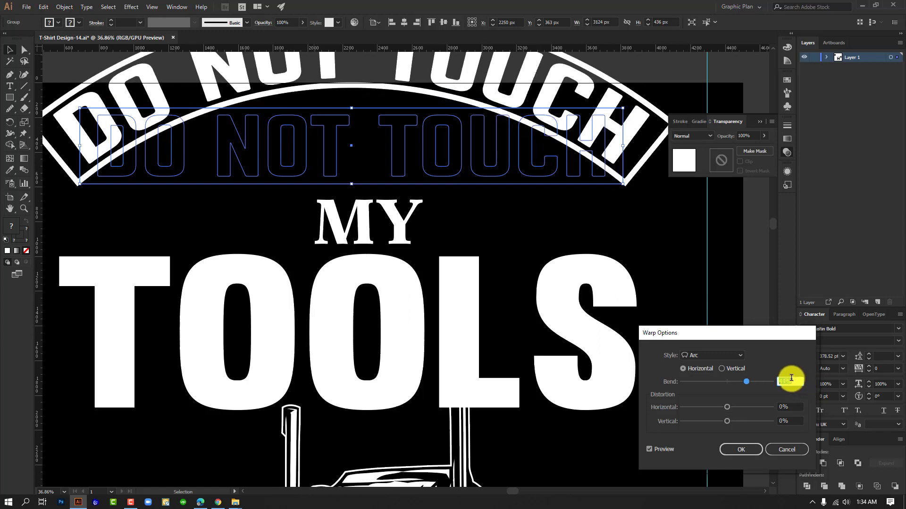
{"action": "left_click", "coordinate": [749, 452]}
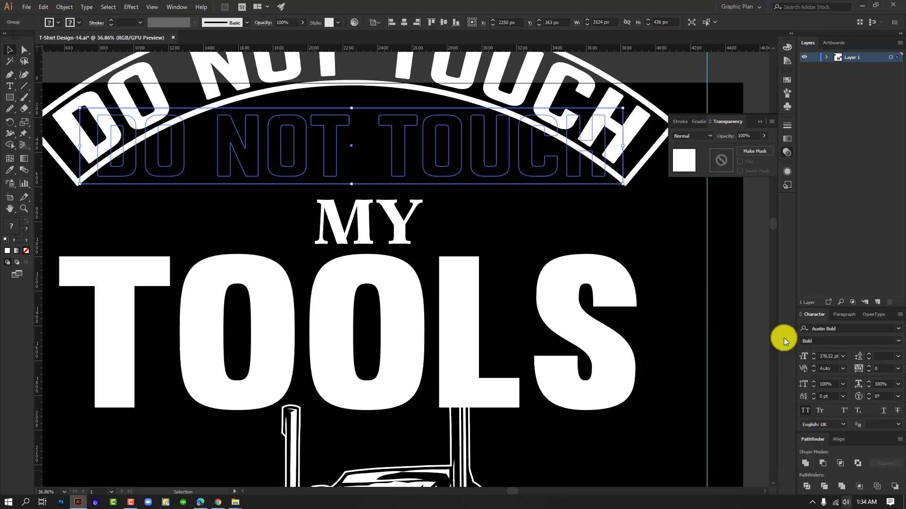
Step: Scale the arched group's base down to about 2039 px wide, lower it around MY just above TOOLS, and centre it horizontally
{"action": "left_click_drag", "start_coordinate": [651, 281], "coordinate": [566, 247]}
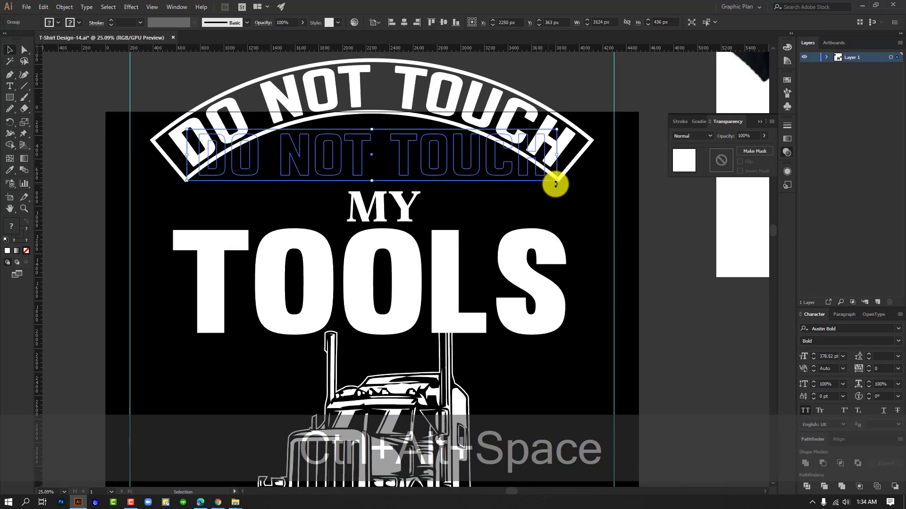
{"action": "left_click_drag", "start_coordinate": [558, 180], "coordinate": [517, 175]}
{"action": "left_click_drag", "start_coordinate": [403, 96], "coordinate": [403, 148]}
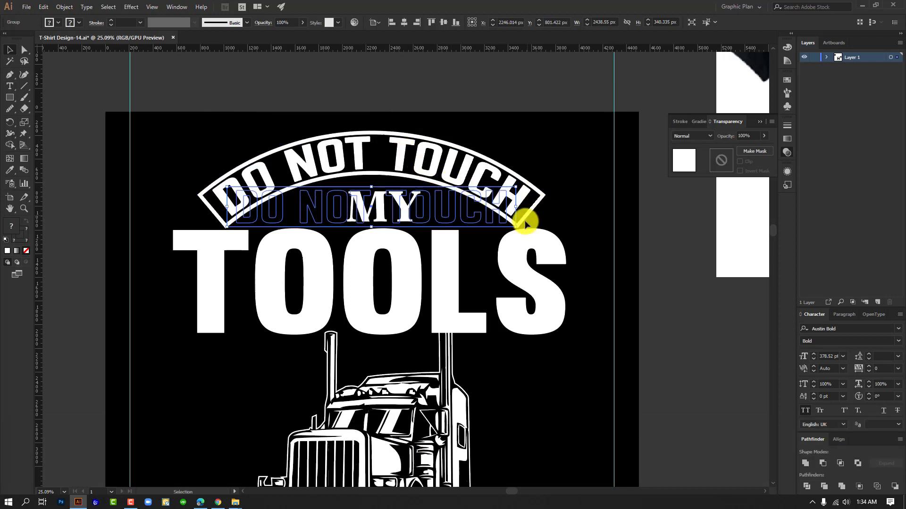
{"action": "left_click_drag", "start_coordinate": [515, 226], "coordinate": [493, 223]}
{"action": "left_click_drag", "start_coordinate": [401, 166], "coordinate": [403, 165]}
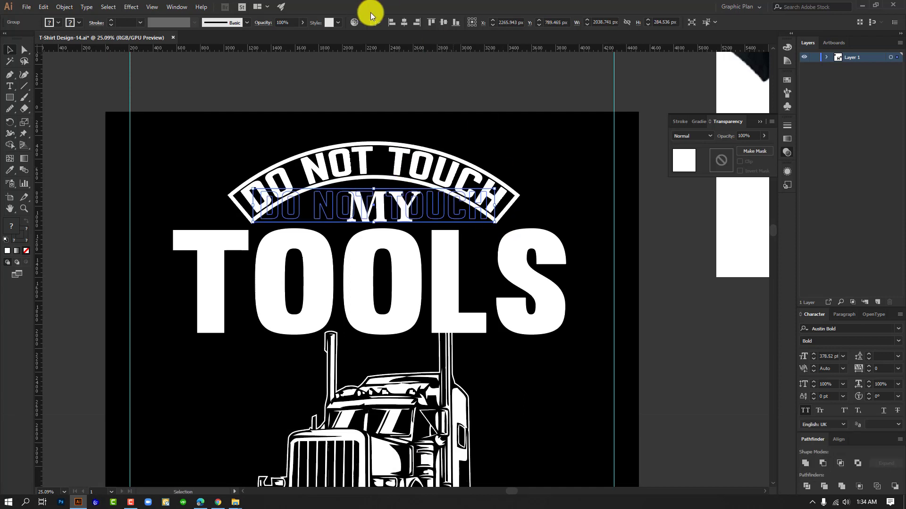
{"action": "left_click", "coordinate": [406, 20]}
{"action": "right_click", "coordinate": [356, 164]}
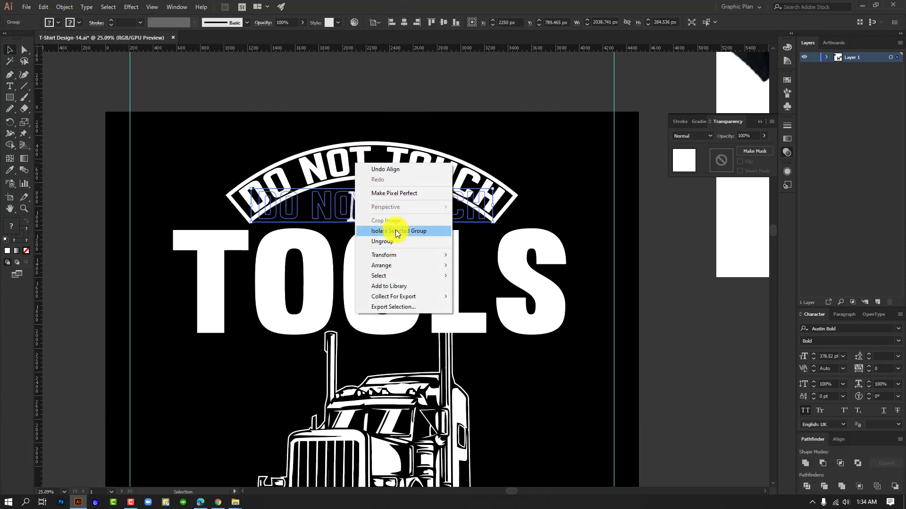
{"action": "left_click", "coordinate": [396, 242]}
{"action": "key", "text": "ctrl+z"}
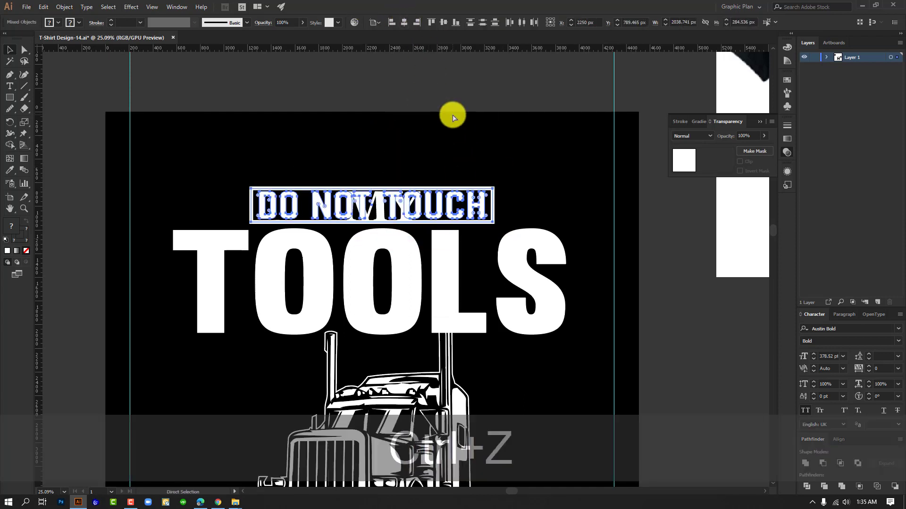
Step: Expand the appearance of the arched DO NOT TOUCH group and ungroup its frame from the lettering
{"action": "left_click", "coordinate": [65, 7]}
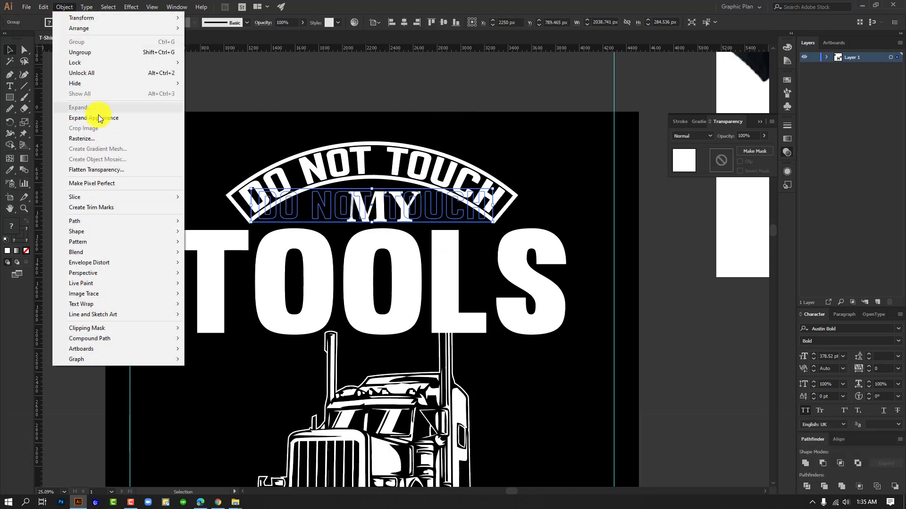
{"action": "left_click", "coordinate": [99, 119]}
{"action": "left_click", "coordinate": [61, 7]}
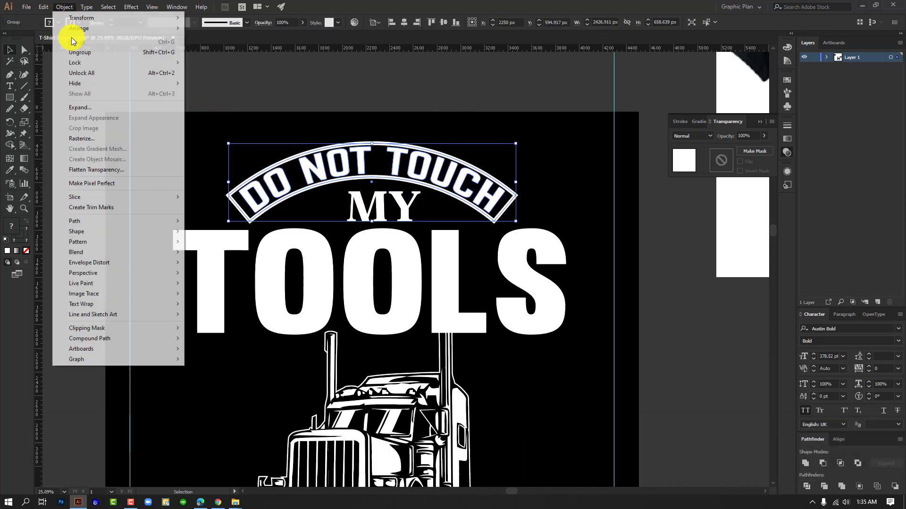
{"action": "left_click", "coordinate": [378, 69]}
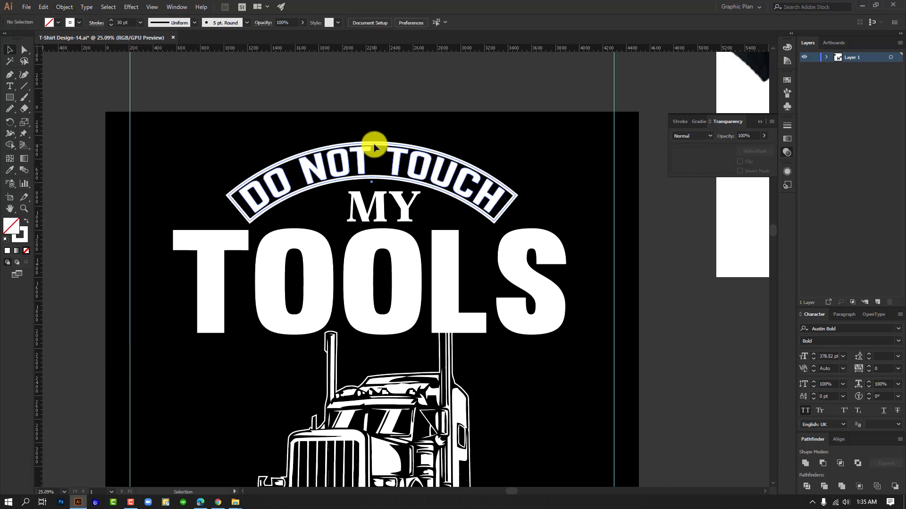
{"action": "left_click", "coordinate": [374, 144]}
{"action": "right_click", "coordinate": [374, 145]}
{"action": "left_click", "coordinate": [400, 223]}
{"action": "left_click", "coordinate": [397, 154]}
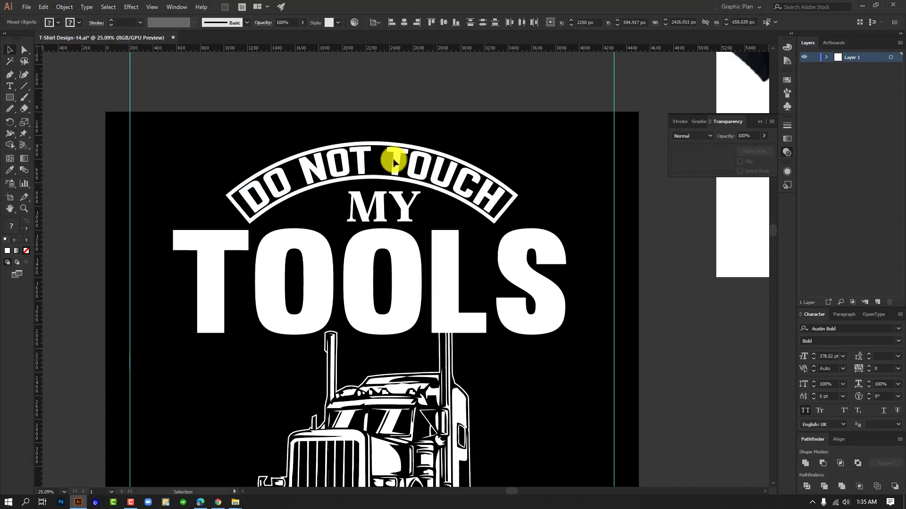
{"action": "left_click", "coordinate": [360, 158]}
{"action": "left_click", "coordinate": [446, 123]}
Step: Reduce the arched frame's stroke weight to 25 pt
{"action": "left_click_drag", "start_coordinate": [490, 195], "coordinate": [587, 232]}
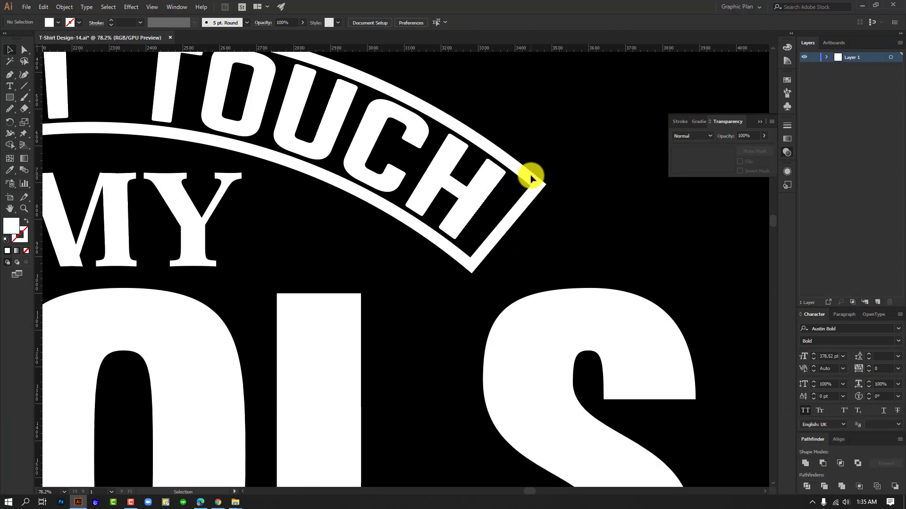
{"action": "left_click_drag", "start_coordinate": [532, 195], "coordinate": [539, 199]}
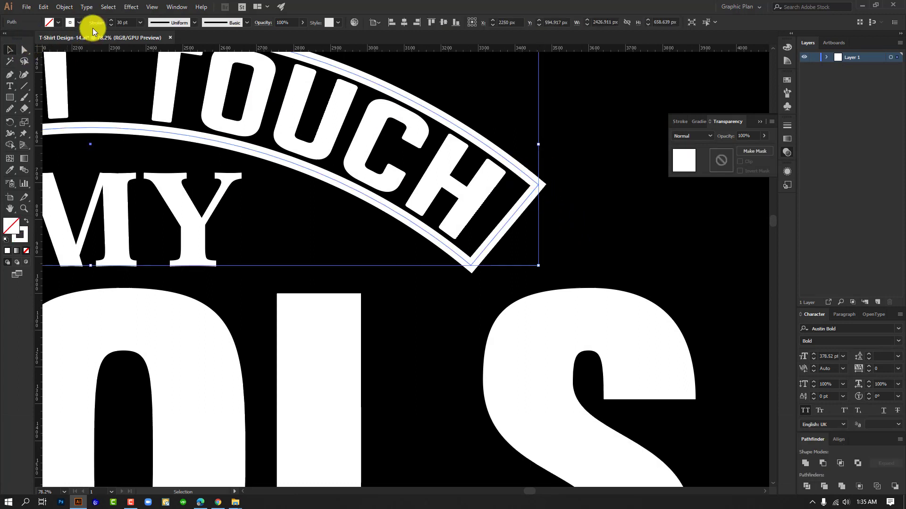
{"action": "left_click", "coordinate": [112, 24]}
{"action": "left_click", "coordinate": [112, 24]}
{"action": "left_click", "coordinate": [112, 24]}
{"action": "left_click", "coordinate": [111, 24]}
{"action": "left_click", "coordinate": [111, 24]}
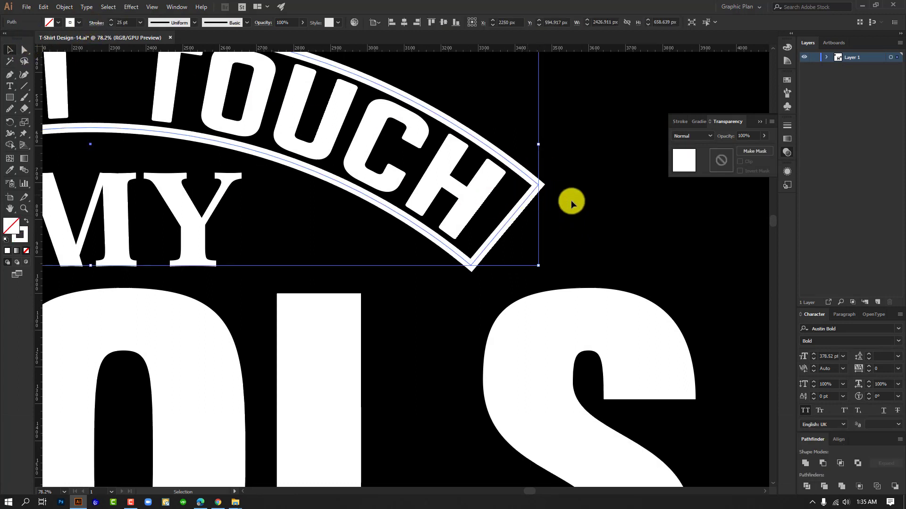
{"action": "left_click", "coordinate": [551, 197]}
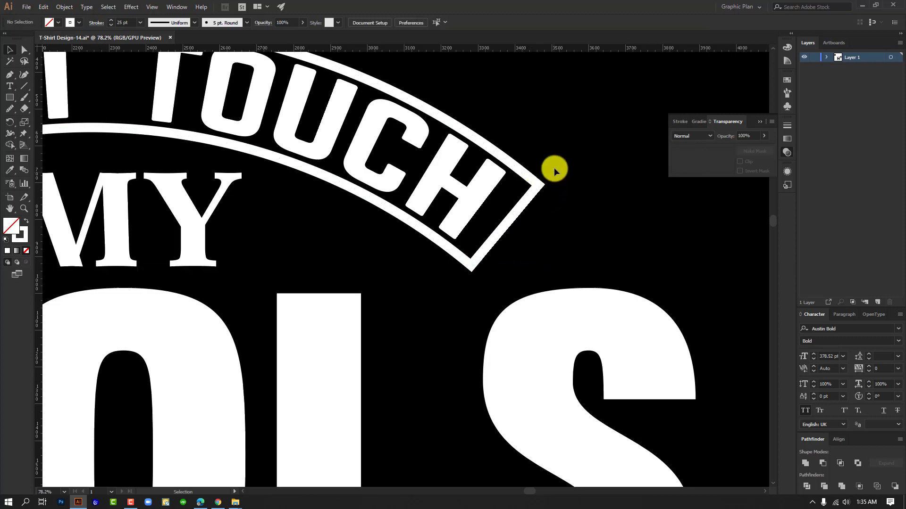
Step: Examine the arched frame as a whole and close up at its corner beside the H of TOUCH
{"action": "left_click", "coordinate": [527, 197]}
{"action": "key", "text": "ctrl+alt+space"}
{"action": "left_click_drag", "start_coordinate": [602, 227], "coordinate": [441, 227]}
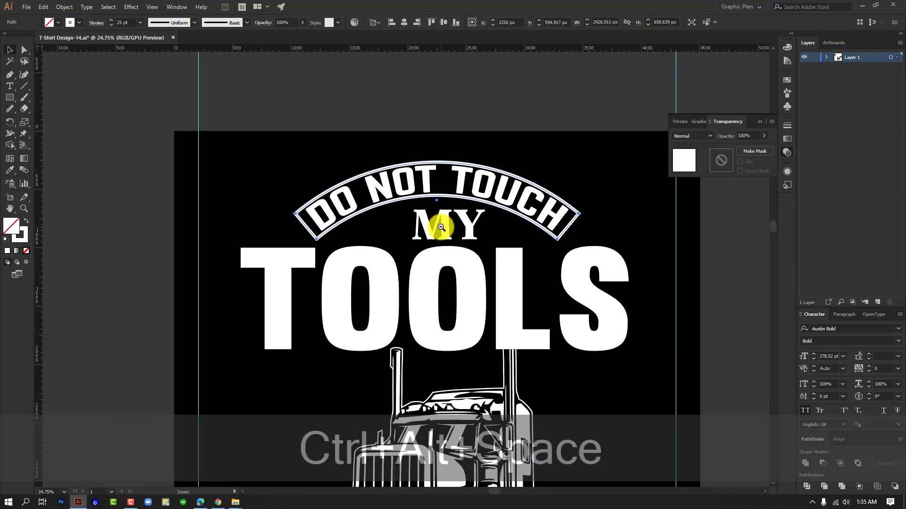
{"action": "left_click", "coordinate": [602, 210]}
{"action": "key", "text": "space"}
{"action": "left_click_drag", "start_coordinate": [687, 289], "coordinate": [706, 302]}
{"action": "key", "text": "ctrl+alt+space"}
{"action": "key", "text": "ctrl+space"}
{"action": "key", "text": "space"}
{"action": "left_click_drag", "start_coordinate": [515, 243], "coordinate": [425, 273]}
{"action": "key", "text": "ctrl+space"}
{"action": "left_click_drag", "start_coordinate": [472, 196], "coordinate": [607, 250]}
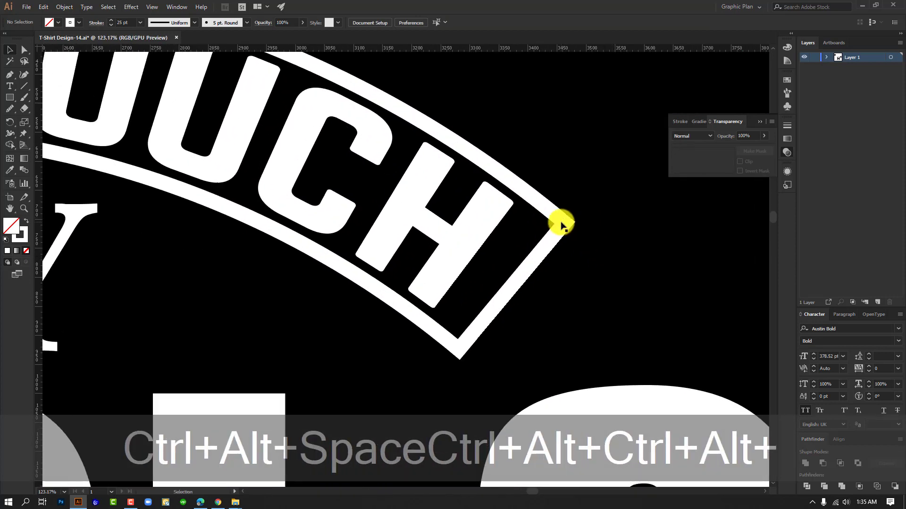
Step: Cut the arched frame's path with the Scissors tool at its upper corner beside the H of TOUCH
{"action": "left_click", "coordinate": [538, 257]}
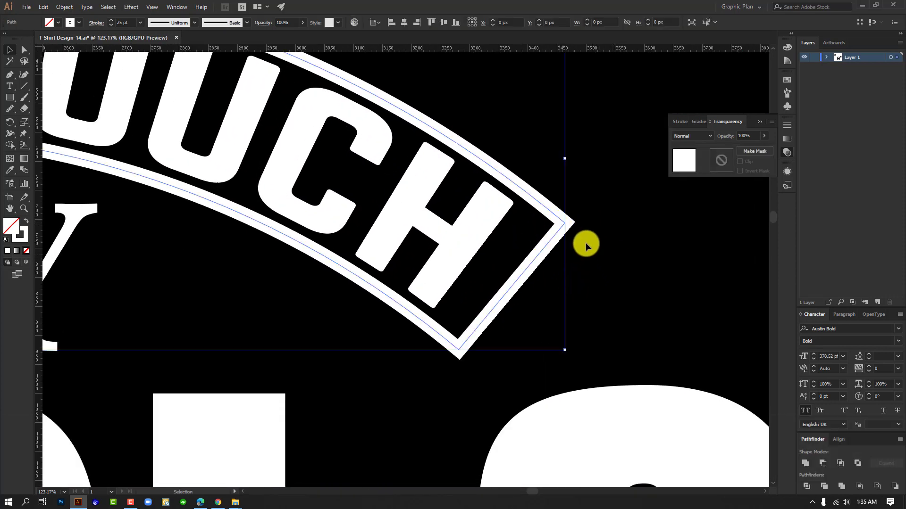
{"action": "key", "text": "ctrl+alt+space"}
{"action": "left_click_drag", "start_coordinate": [578, 233], "coordinate": [702, 300]}
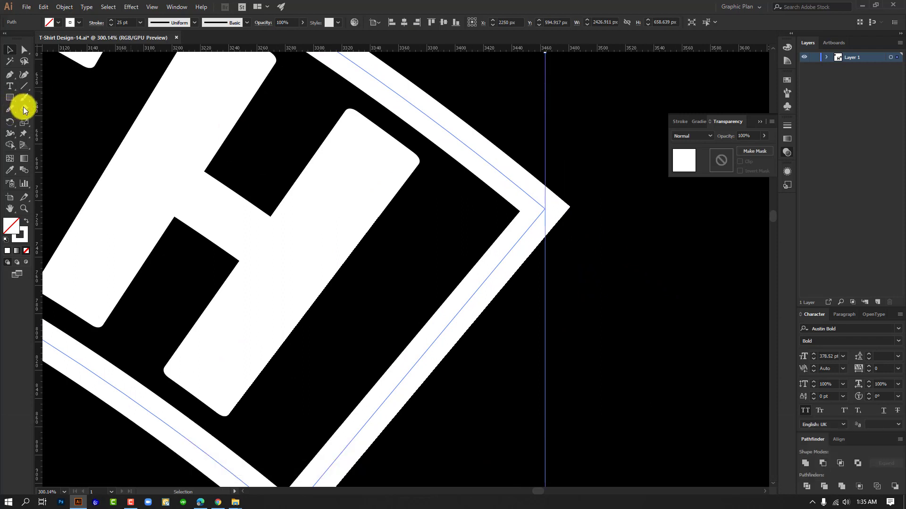
{"action": "left_click", "coordinate": [24, 109]}
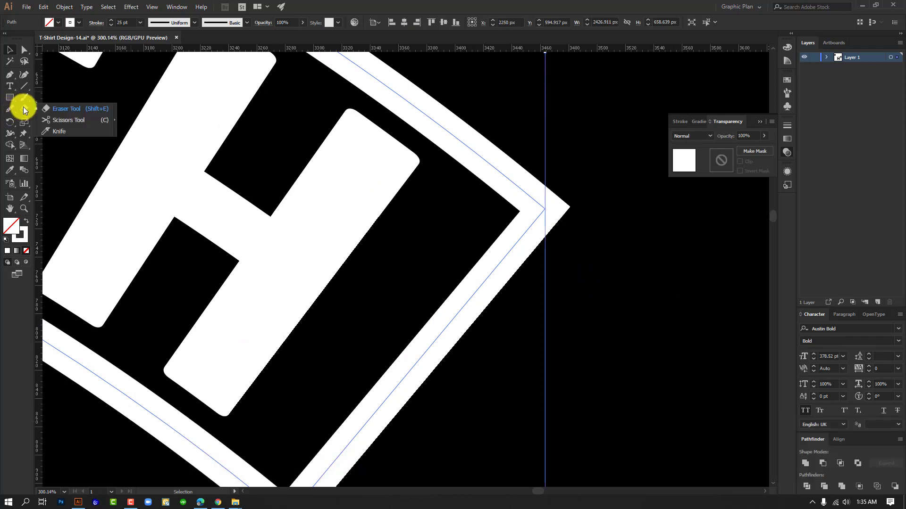
{"action": "left_click", "coordinate": [67, 121]}
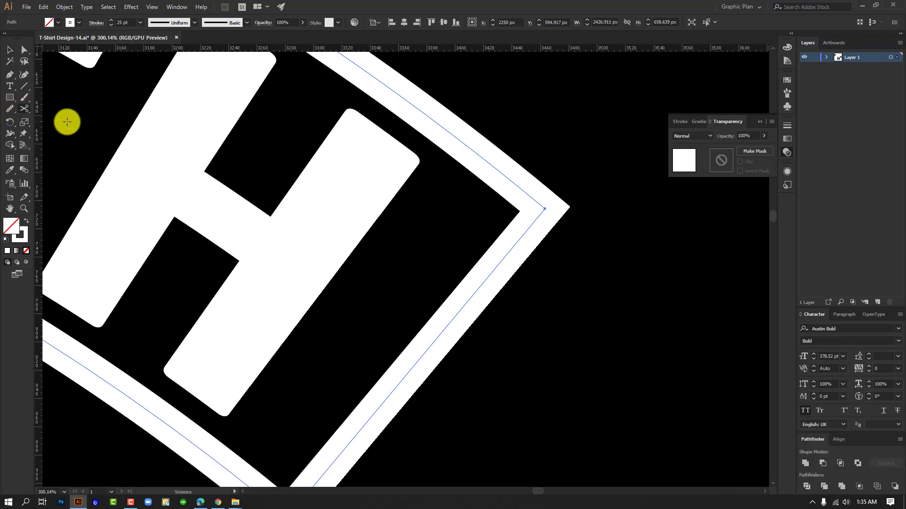
{"action": "left_click", "coordinate": [545, 209]}
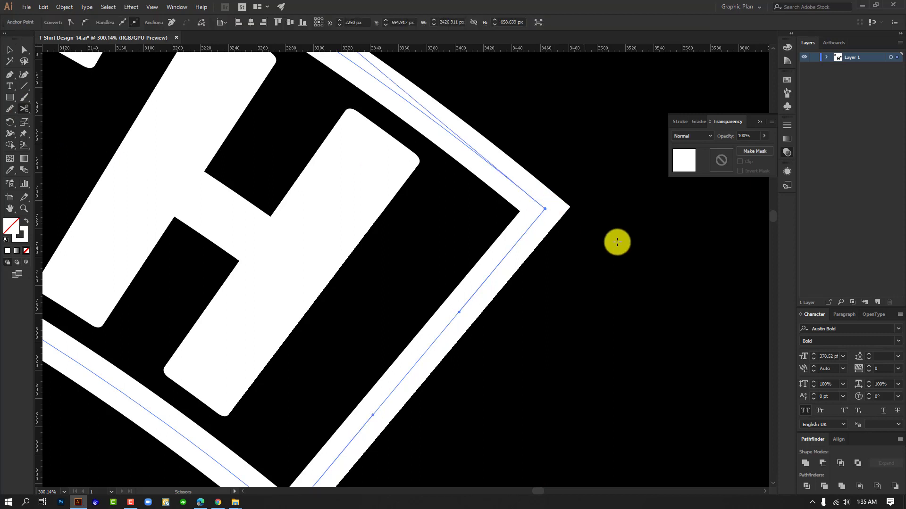
{"action": "key", "text": "ctrl+z"}
{"action": "key", "text": "ctrl+alt+space"}
{"action": "left_click_drag", "start_coordinate": [561, 212], "coordinate": [532, 205]}
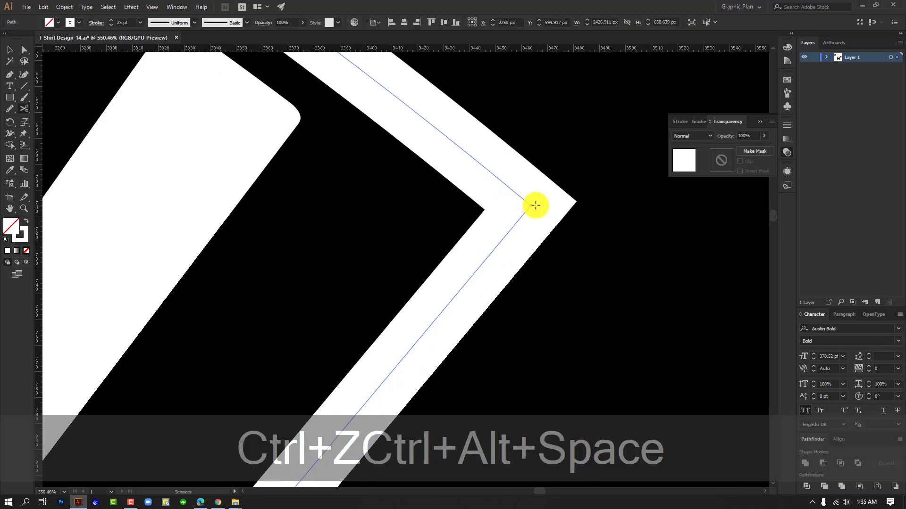
{"action": "left_click", "coordinate": [530, 205]}
Step: Cut the arched frame's path at its lower corner beside the H of TOUCH
{"action": "key", "text": "ctrl+alt+space"}
{"action": "left_click_drag", "start_coordinate": [629, 243], "coordinate": [514, 235]}
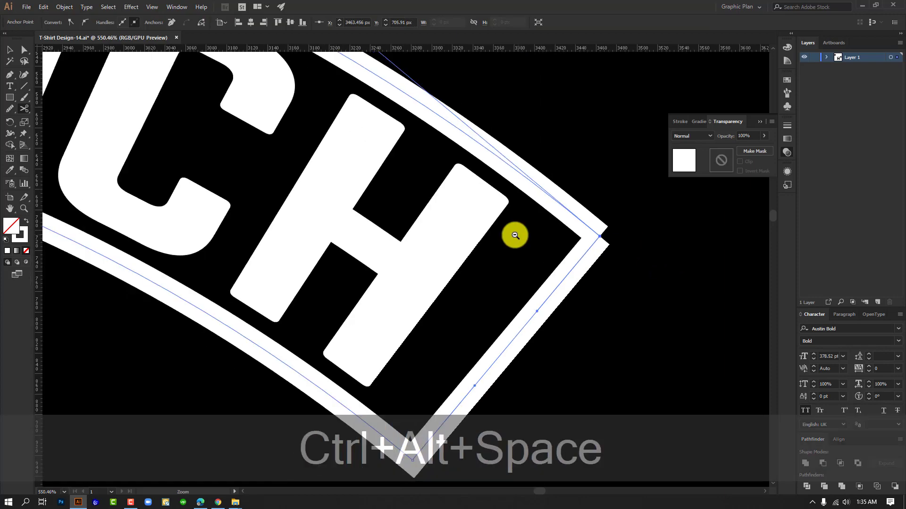
{"action": "left_click_drag", "start_coordinate": [543, 301], "coordinate": [514, 126]}
{"action": "key", "text": "ctrl+alt+space"}
{"action": "left_click_drag", "start_coordinate": [398, 267], "coordinate": [231, 226]}
{"action": "left_click", "coordinate": [377, 302]}
Step: Cut the arched frame's path at its upper corner beside the D of DO
{"action": "key", "text": "ctrl+alt+space"}
{"action": "left_click_drag", "start_coordinate": [102, 254], "coordinate": [544, 145]}
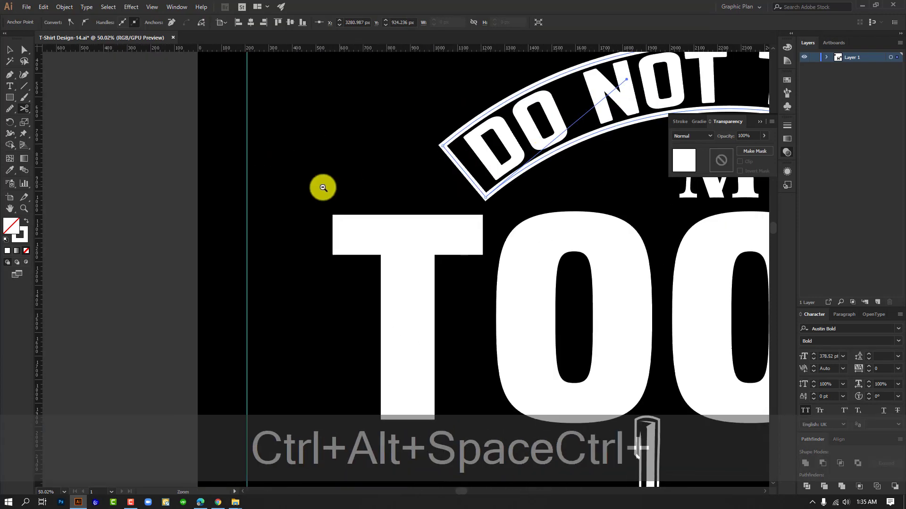
{"action": "key", "text": "ctrl+alt+space"}
{"action": "left_click_drag", "start_coordinate": [415, 151], "coordinate": [281, 255]}
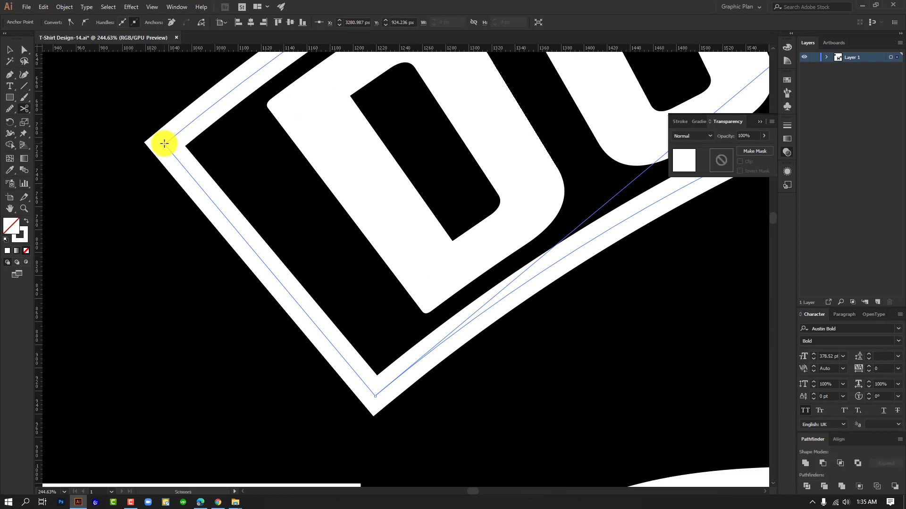
{"action": "left_click", "coordinate": [164, 144]}
Step: Select the uncut part of the arched frame and cut it at its lower corner beside the D of DO
{"action": "key", "text": "ctrl+alt+space"}
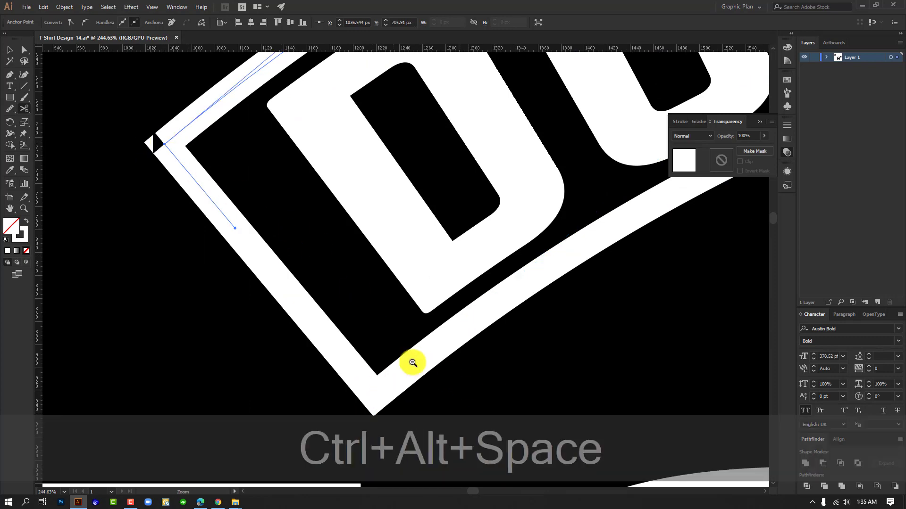
{"action": "left_click_drag", "start_coordinate": [410, 364], "coordinate": [346, 226]}
{"action": "key", "text": "ctrl+alt+space"}
{"action": "left_click_drag", "start_coordinate": [312, 263], "coordinate": [234, 254]}
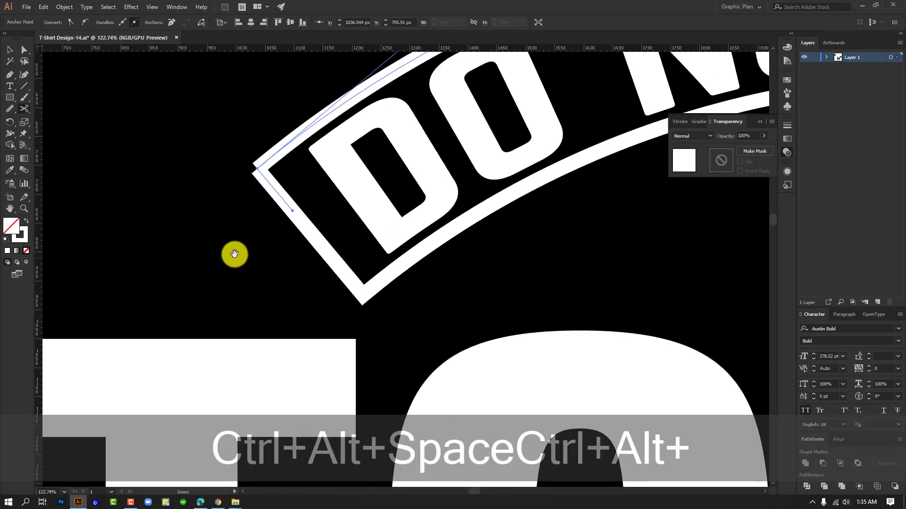
{"action": "left_click", "coordinate": [10, 49]}
{"action": "left_click", "coordinate": [391, 281]}
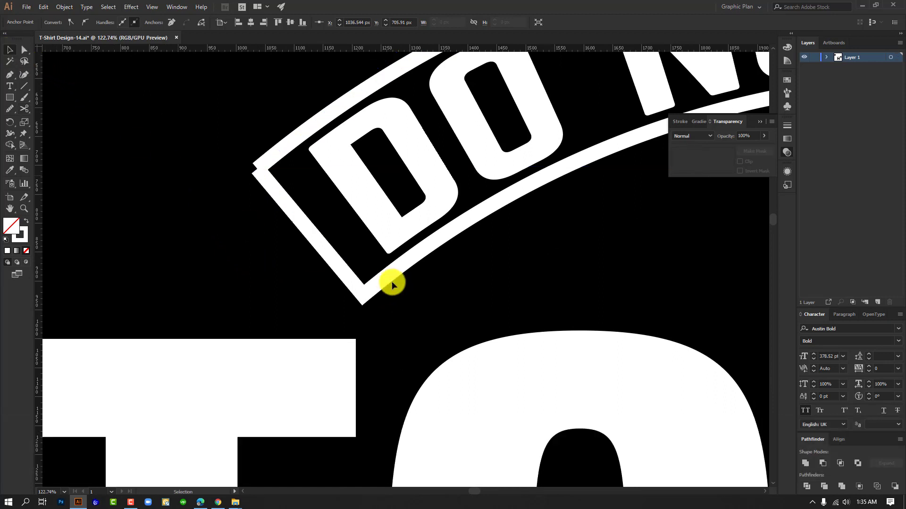
{"action": "left_click", "coordinate": [357, 291]}
{"action": "key", "text": "ctrl+alt+space"}
{"action": "left_click_drag", "start_coordinate": [374, 302], "coordinate": [613, 396]}
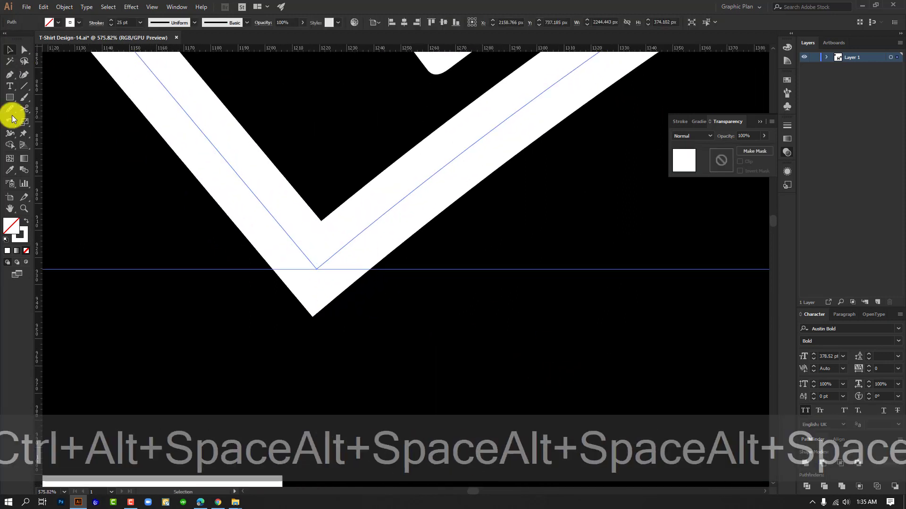
{"action": "left_click", "coordinate": [25, 111]}
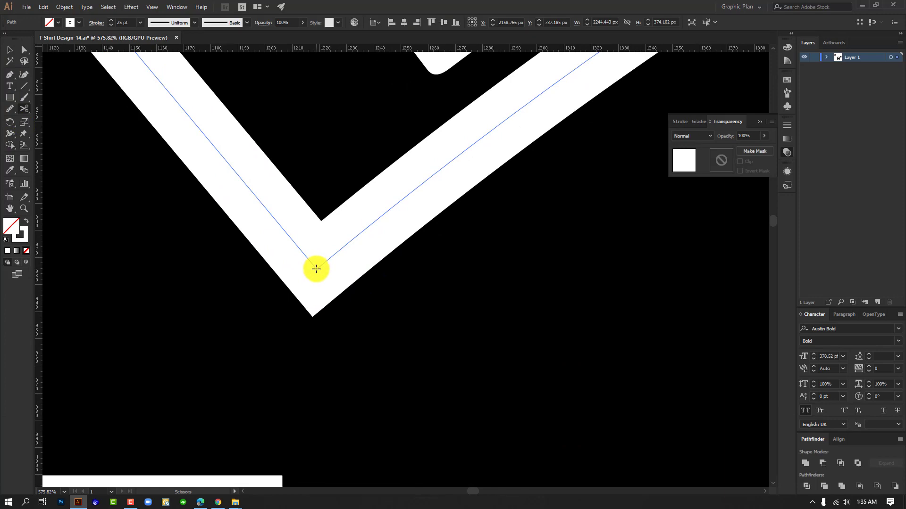
{"action": "left_click", "coordinate": [316, 269]}
Step: Delete the frame's short straight end segment beside the D of DO
{"action": "key", "text": "ctrl+alt+space"}
{"action": "left_click_drag", "start_coordinate": [527, 291], "coordinate": [293, 227]}
{"action": "left_click", "coordinate": [10, 50]}
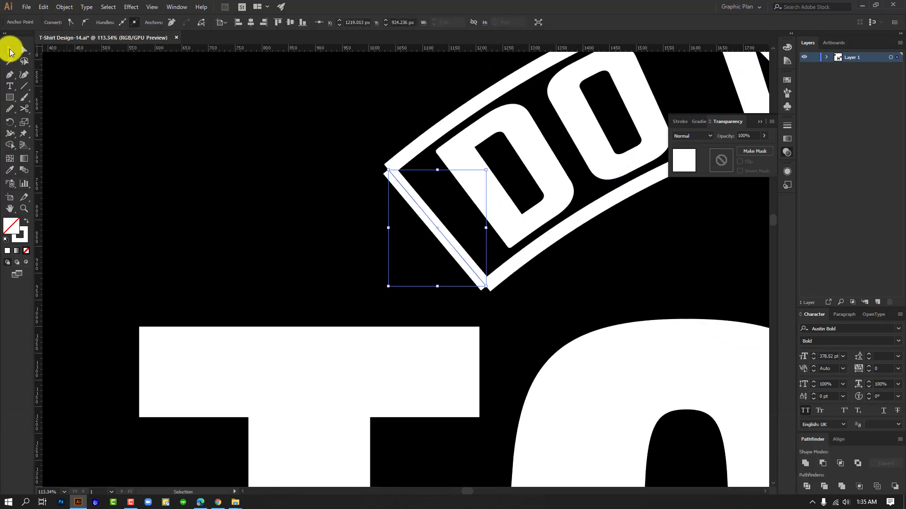
{"action": "key", "text": "ctrl+alt+space"}
{"action": "left_click_drag", "start_coordinate": [601, 255], "coordinate": [443, 256]}
{"action": "left_click_drag", "start_coordinate": [707, 263], "coordinate": [402, 265]}
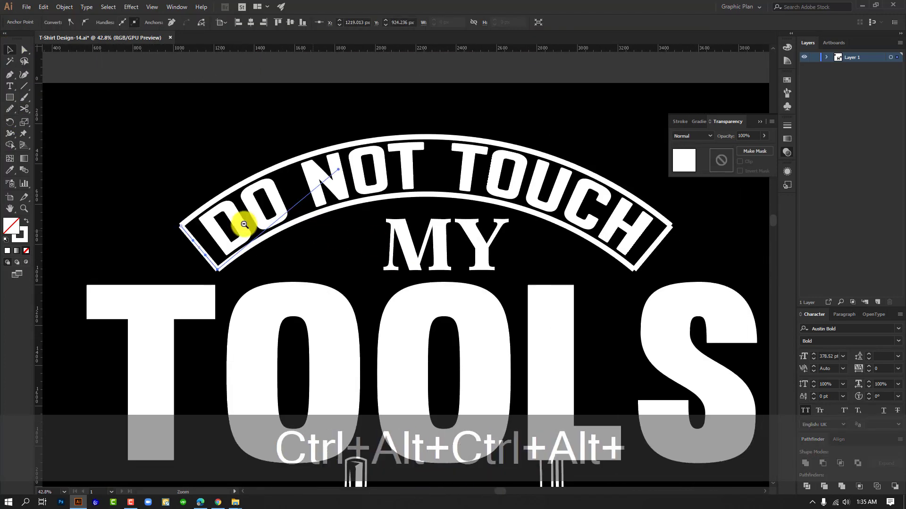
{"action": "left_click_drag", "start_coordinate": [245, 225], "coordinate": [349, 263]}
{"action": "left_click", "coordinate": [349, 264]}
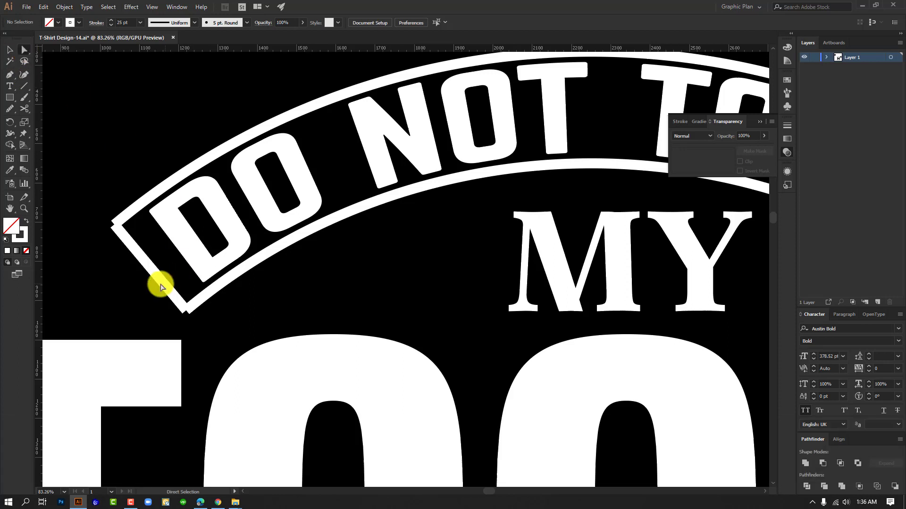
{"action": "left_click", "coordinate": [157, 269]}
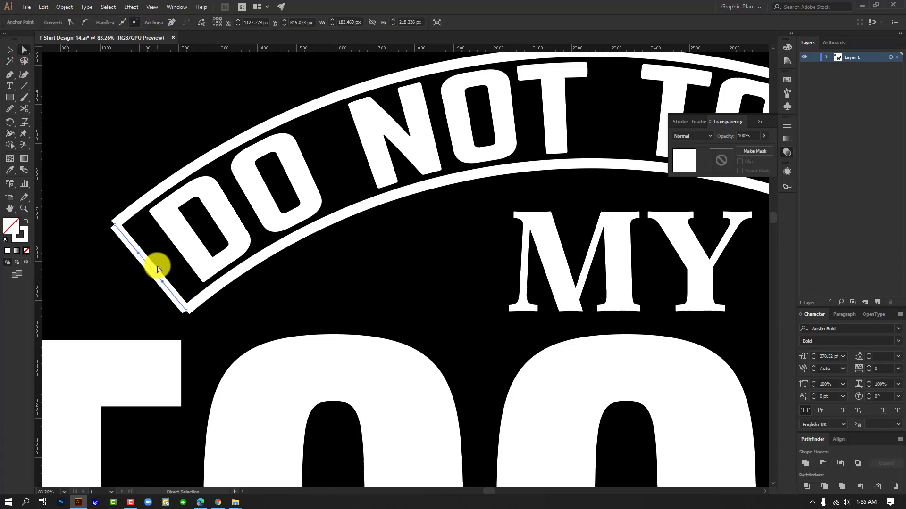
{"action": "key", "text": "Delete"}
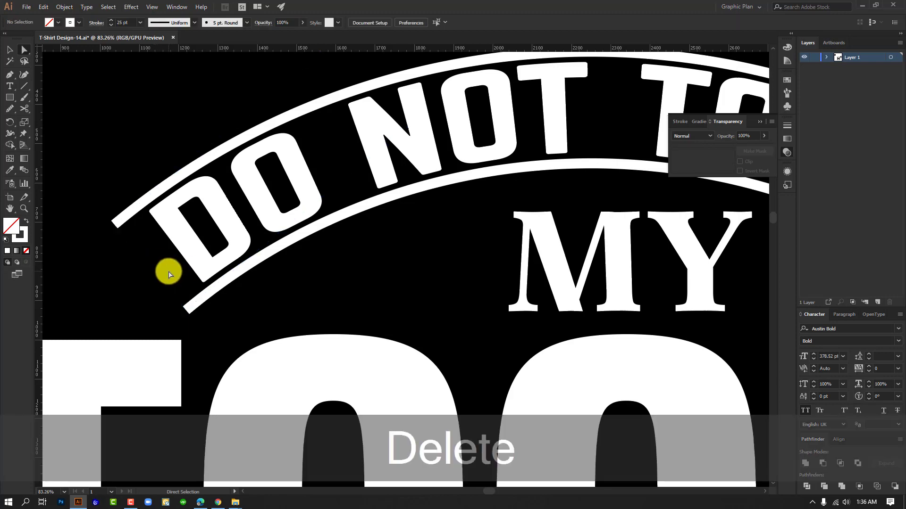
Step: Delete the frame's short straight end segment beside the H of TOUCH
{"action": "key", "text": "space"}
{"action": "left_click_drag", "start_coordinate": [602, 314], "coordinate": [95, 290]}
{"action": "left_click_drag", "start_coordinate": [564, 243], "coordinate": [521, 253]}
{"action": "key", "text": "Delete"}
{"action": "key", "text": "Delete"}
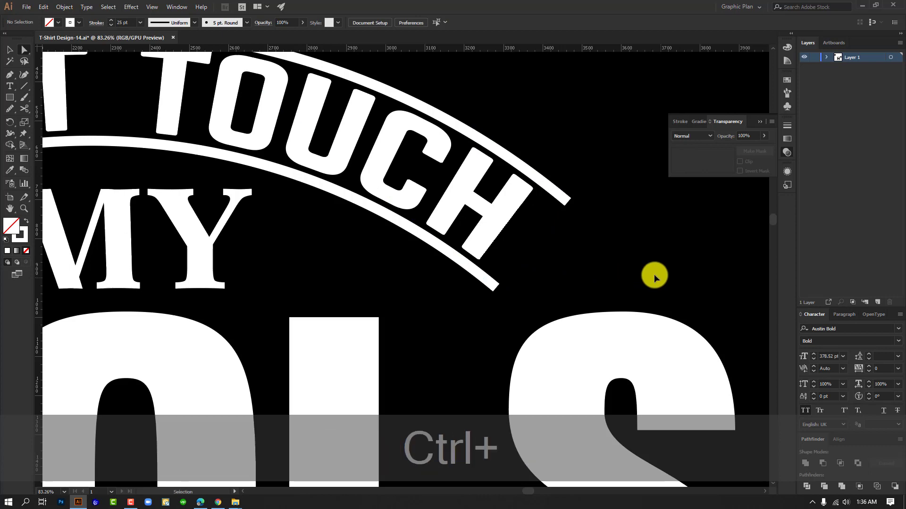
Step: Apply Width Profile 1 to the strokes of both arcs around DO NOT TOUCH so their ends taper
{"action": "key", "text": "ctrl+alt+space"}
{"action": "left_click_drag", "start_coordinate": [602, 267], "coordinate": [413, 241]}
{"action": "left_click", "coordinate": [7, 51]}
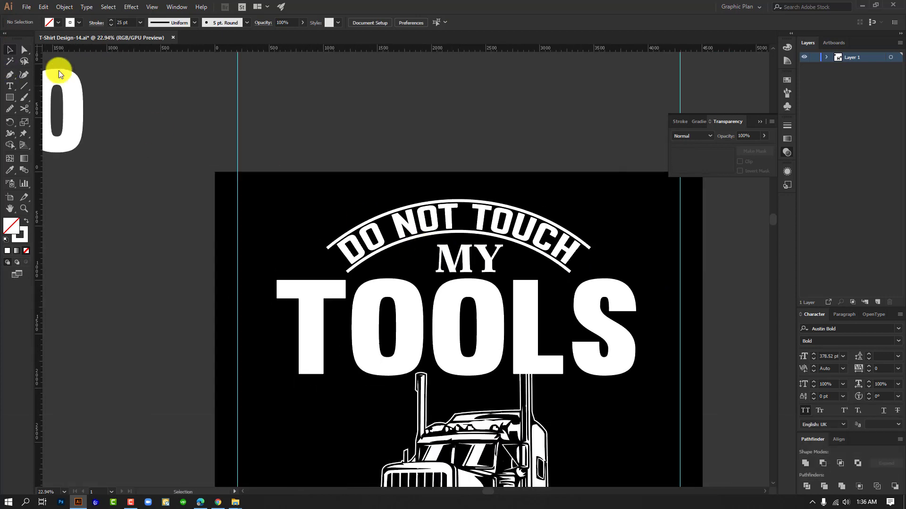
{"action": "key", "text": "ctrl+alt+space"}
{"action": "left_click_drag", "start_coordinate": [586, 240], "coordinate": [688, 283]}
{"action": "left_click", "coordinate": [362, 160]}
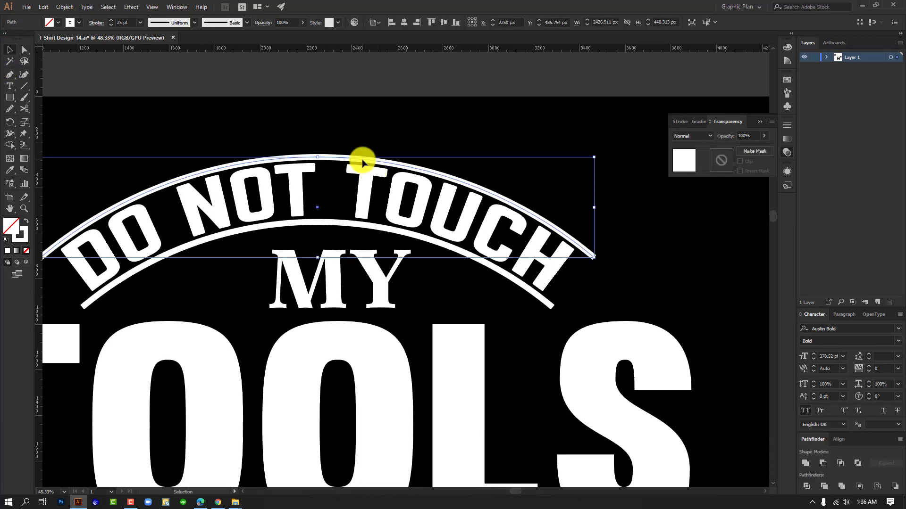
{"action": "left_click", "coordinate": [310, 222], "text": "shift"}
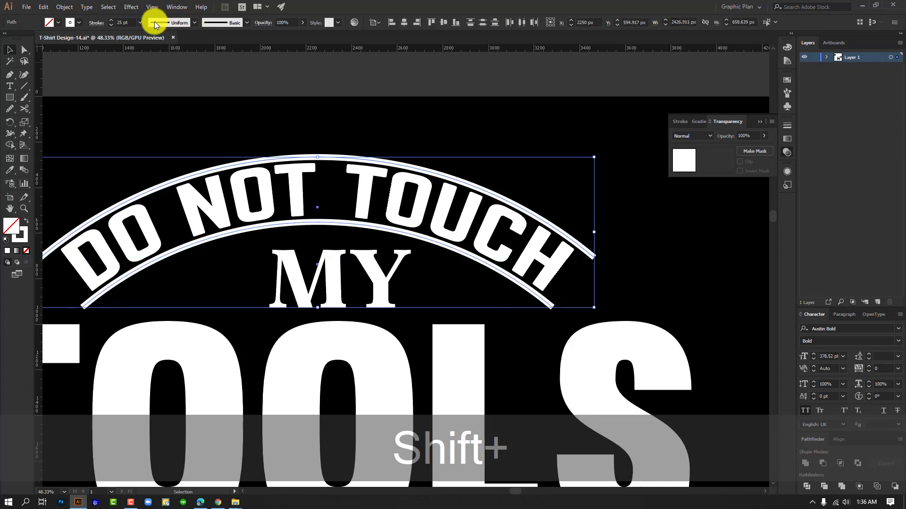
{"action": "left_click", "coordinate": [159, 22]}
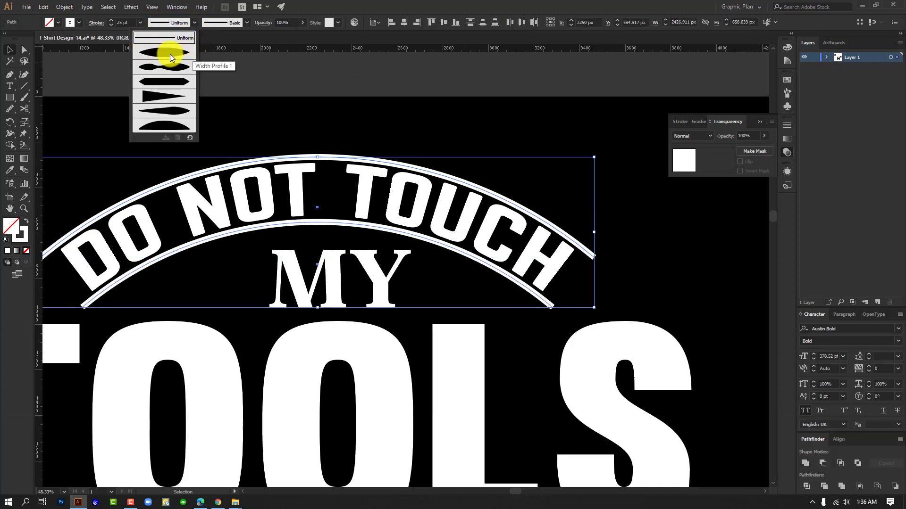
{"action": "left_click", "coordinate": [174, 53]}
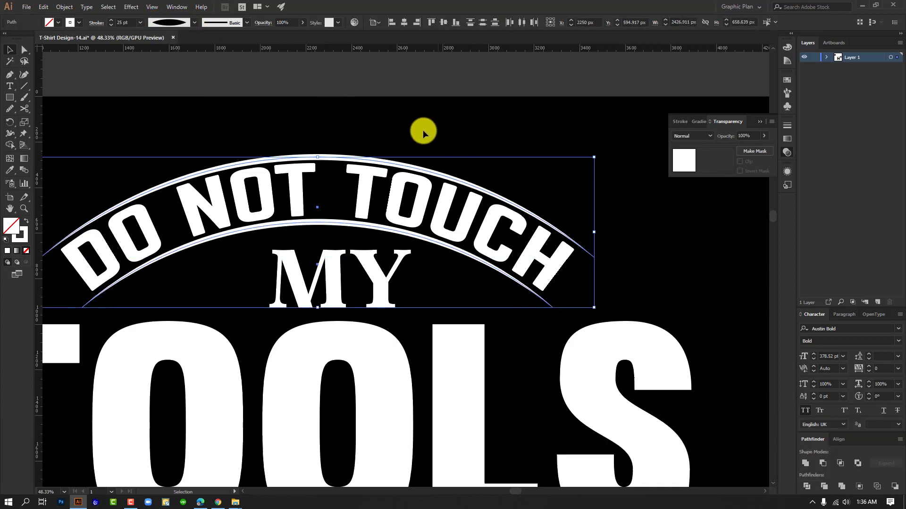
{"action": "left_click", "coordinate": [404, 114]}
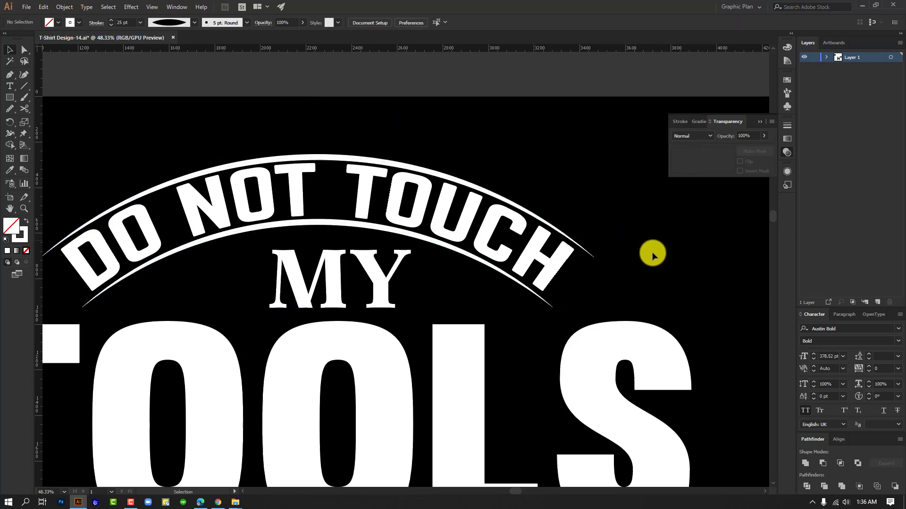
Step: Nudge the upper arc 10 px up, away from the DO NOT TOUCH lettering
{"action": "left_click", "coordinate": [619, 258], "text": "ctrl+alt"}
{"action": "left_click_drag", "start_coordinate": [612, 277], "coordinate": [587, 221]}
{"action": "left_click_drag", "start_coordinate": [503, 170], "coordinate": [573, 201]}
{"action": "left_click", "coordinate": [454, 150]}
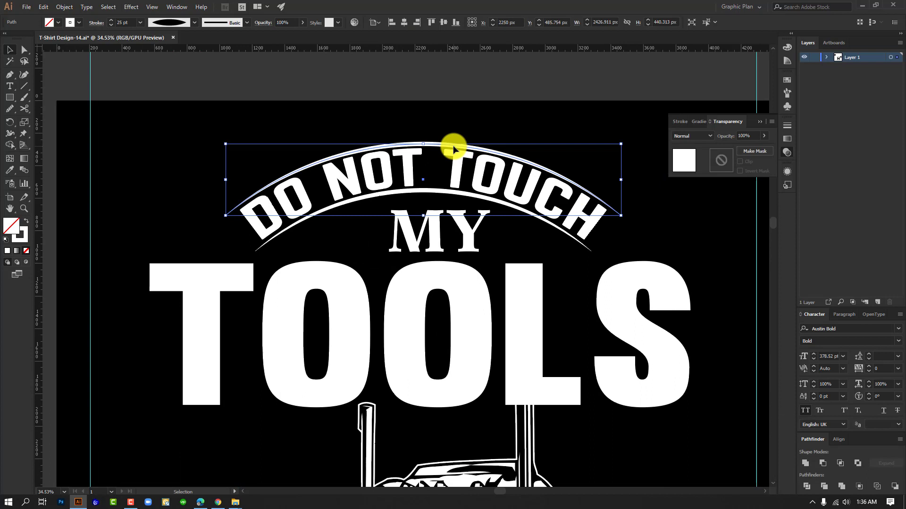
{"action": "key", "text": "Up"}
{"action": "key", "text": "Up"}
Step: Nudge the lower arc 10 px down, away from the DO NOT TOUCH lettering
{"action": "left_click", "coordinate": [429, 192]}
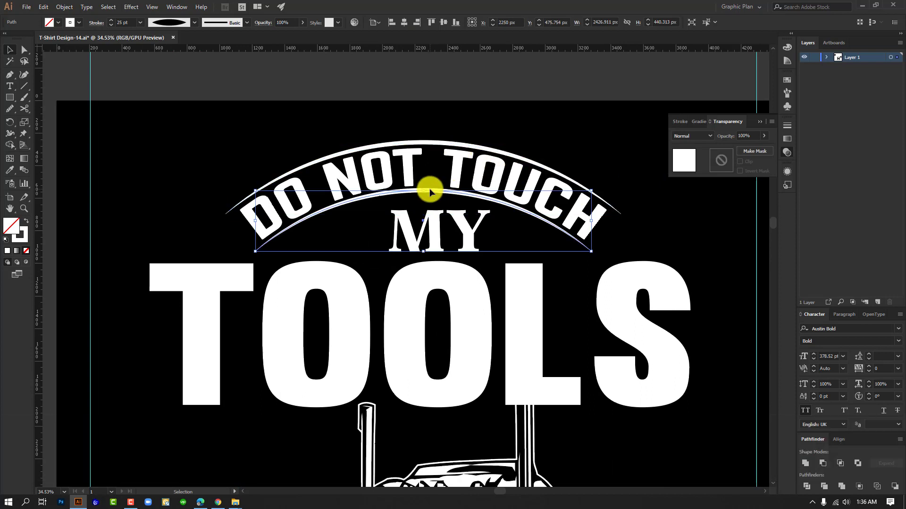
{"action": "key", "text": "Down"}
{"action": "key", "text": "Down"}
{"action": "left_click", "coordinate": [527, 126]}
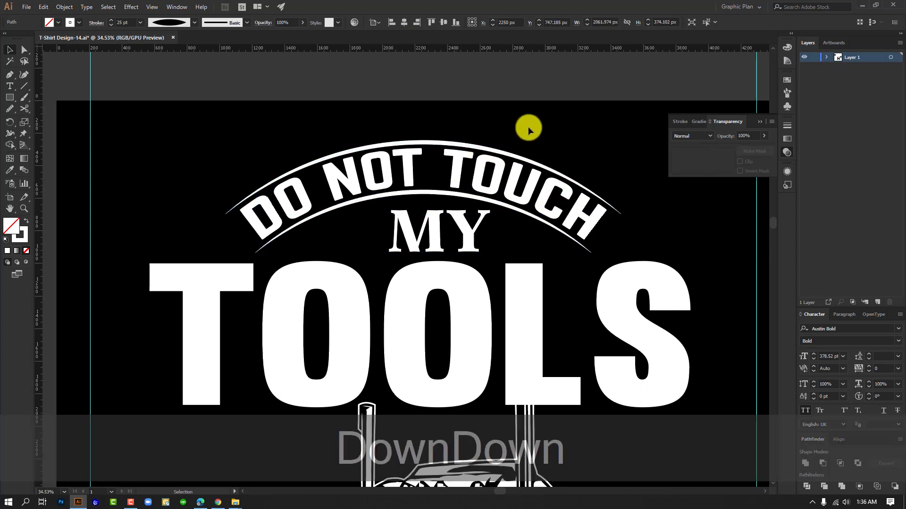
Step: Group both arcs together with the DO NOT TOUCH lettering
{"action": "left_click", "coordinate": [424, 187]}
{"action": "right_click", "coordinate": [428, 171]}
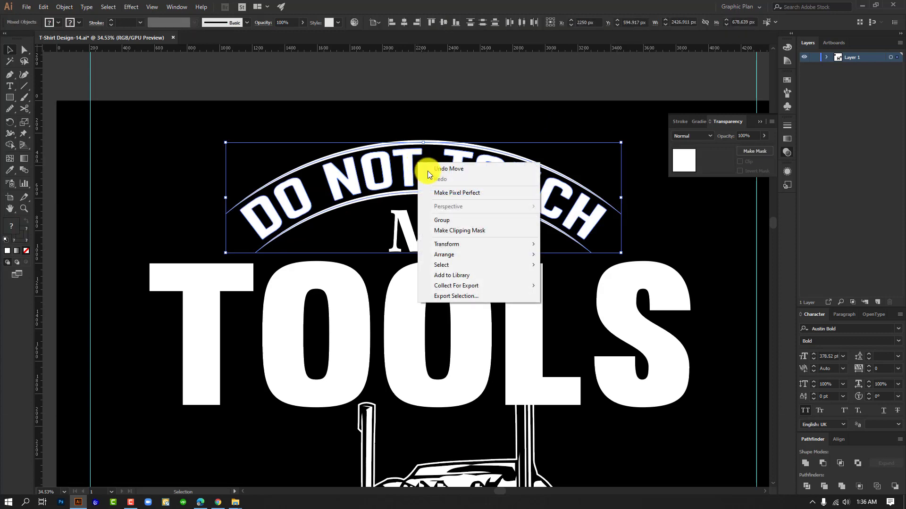
{"action": "left_click", "coordinate": [456, 218]}
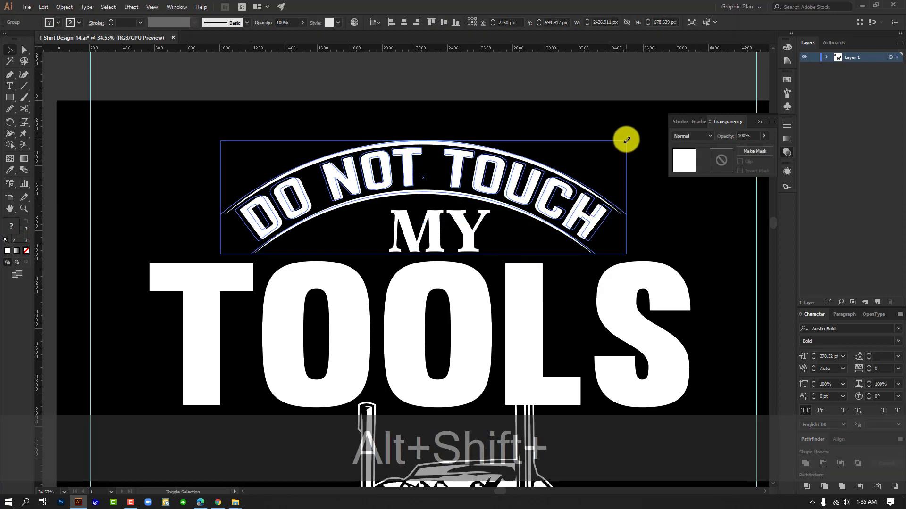
Step: Scale the DO NOT TOUCH group up from its centre to about 2514 px wide and lower it 15 px
{"action": "left_click_drag", "start_coordinate": [626, 140], "coordinate": [628, 141]}
{"action": "key", "text": "Down"}
{"action": "key", "text": "Down"}
{"action": "key", "text": "Down"}
{"action": "key", "text": "Down"}
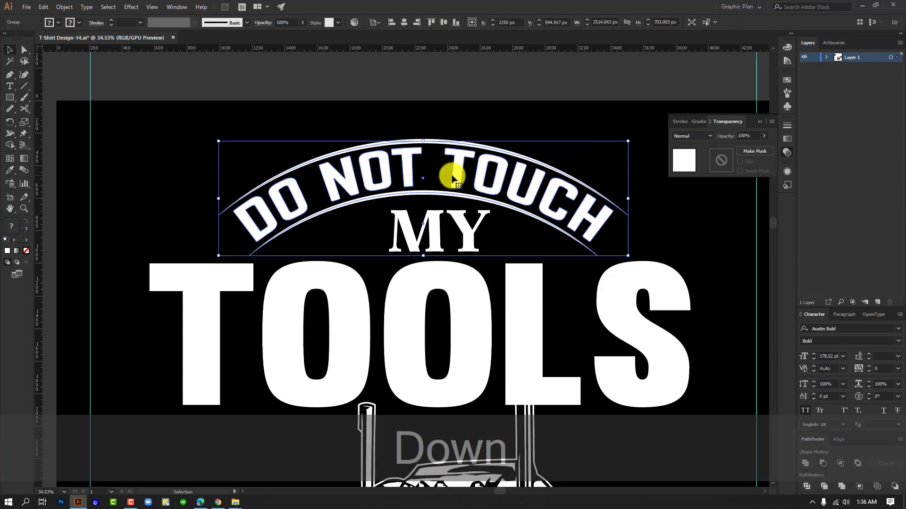
{"action": "key", "text": "Up"}
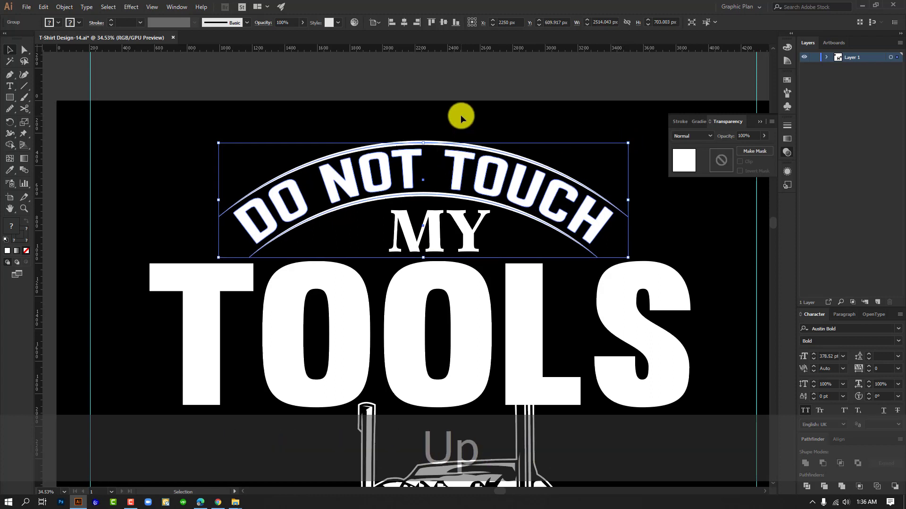
Step: Centre MY horizontally on the artboard and stretch it slightly wider about its centre
{"action": "left_click", "coordinate": [427, 221]}
{"action": "left_click", "coordinate": [404, 24]}
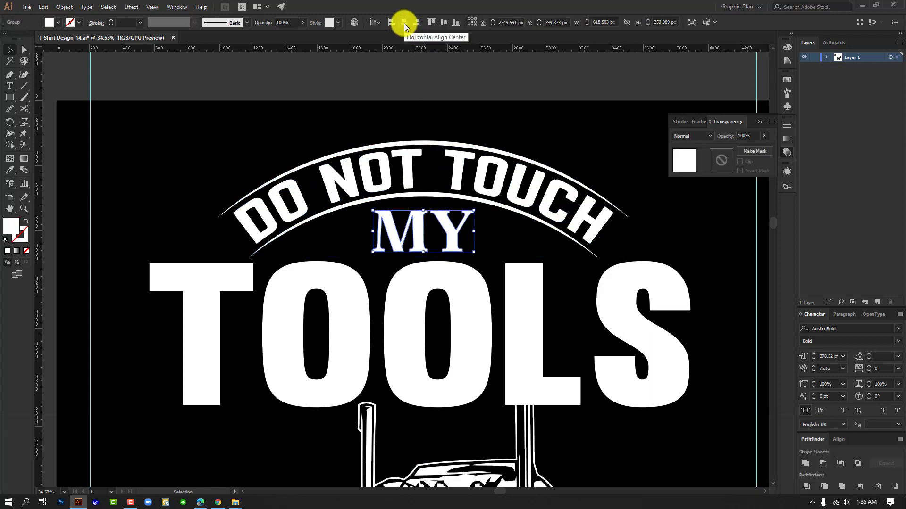
{"action": "left_click_drag", "start_coordinate": [475, 230], "coordinate": [485, 228]}
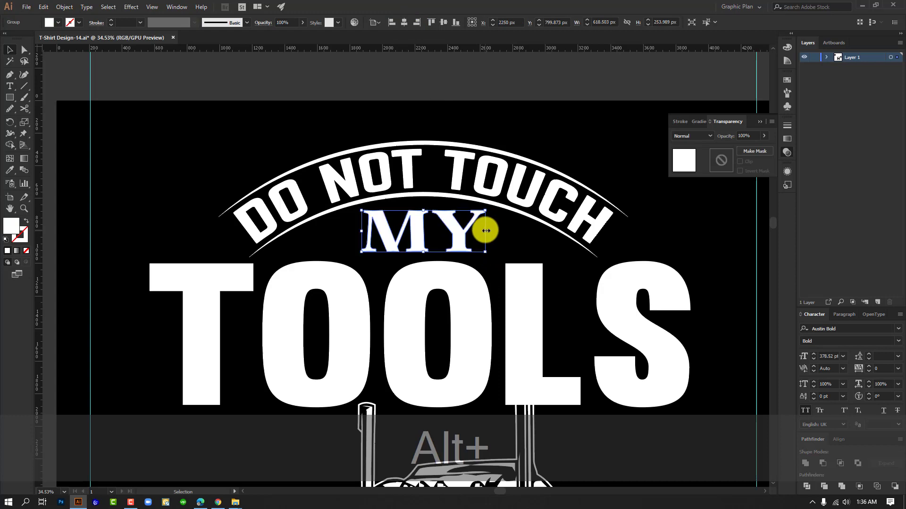
Step: Bring the truck artwork to the front so that its exhaust stack overlaps the TOOLS lettering
{"action": "left_click", "coordinate": [503, 92]}
{"action": "left_click_drag", "start_coordinate": [548, 305], "coordinate": [469, 222]}
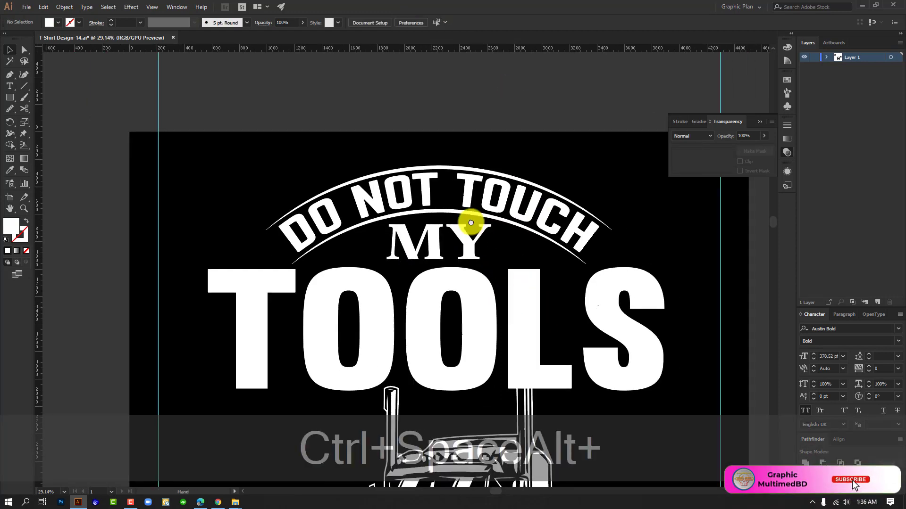
{"action": "left_click_drag", "start_coordinate": [566, 354], "coordinate": [499, 220]}
{"action": "left_click_drag", "start_coordinate": [528, 257], "coordinate": [473, 251]}
{"action": "left_click_drag", "start_coordinate": [536, 298], "coordinate": [506, 256]}
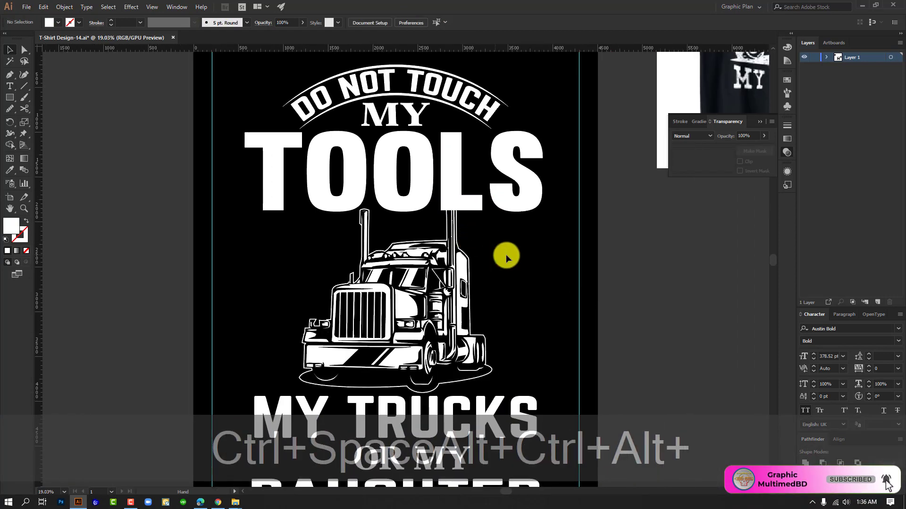
{"action": "left_click", "coordinate": [438, 177], "text": "ctrl"}
{"action": "left_click", "coordinate": [448, 245]}
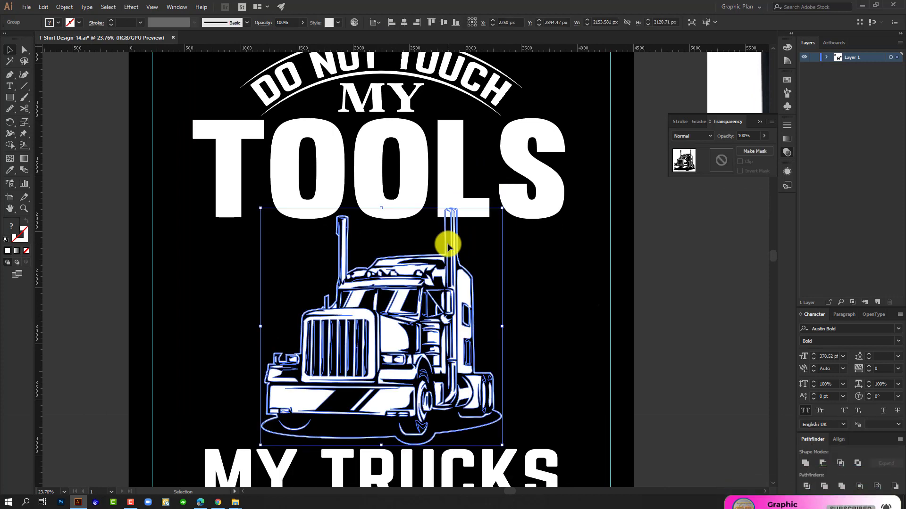
{"action": "right_click", "coordinate": [448, 245]}
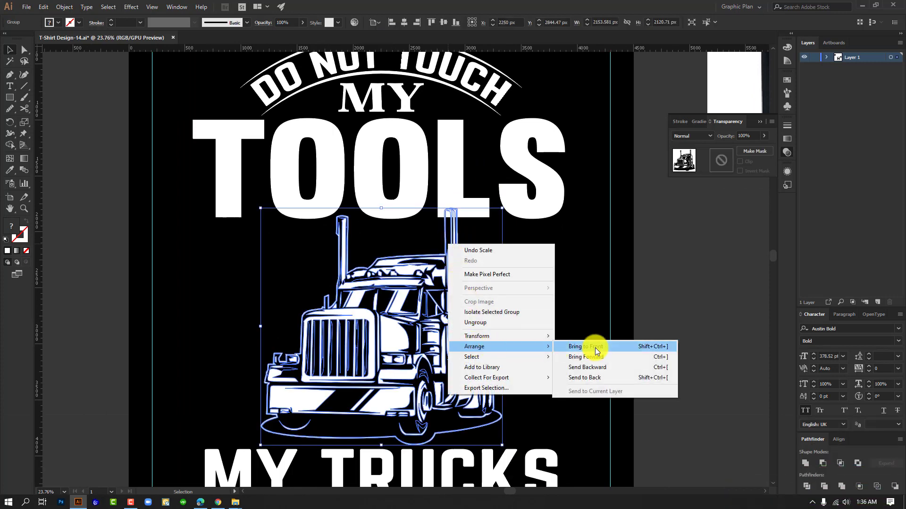
{"action": "left_click", "coordinate": [595, 349]}
{"action": "left_click", "coordinate": [684, 322]}
Step: Try to stretch only the T and S of TOOLS downward to about 1038 px tall within the isolated group
{"action": "key", "text": "ctrl+alt+space"}
{"action": "left_click_drag", "start_coordinate": [606, 294], "coordinate": [412, 284]}
{"action": "key", "text": "ctrl+alt+space"}
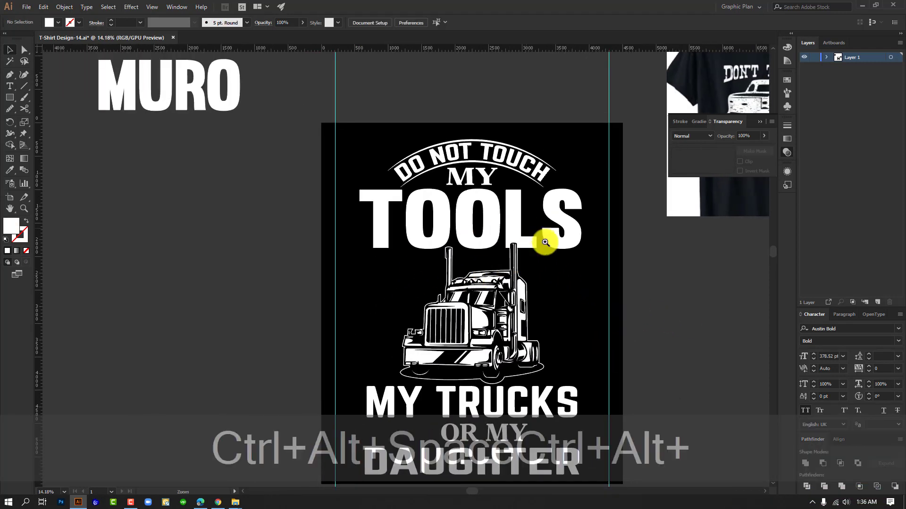
{"action": "left_click", "coordinate": [542, 238]}
{"action": "left_click", "coordinate": [449, 202]}
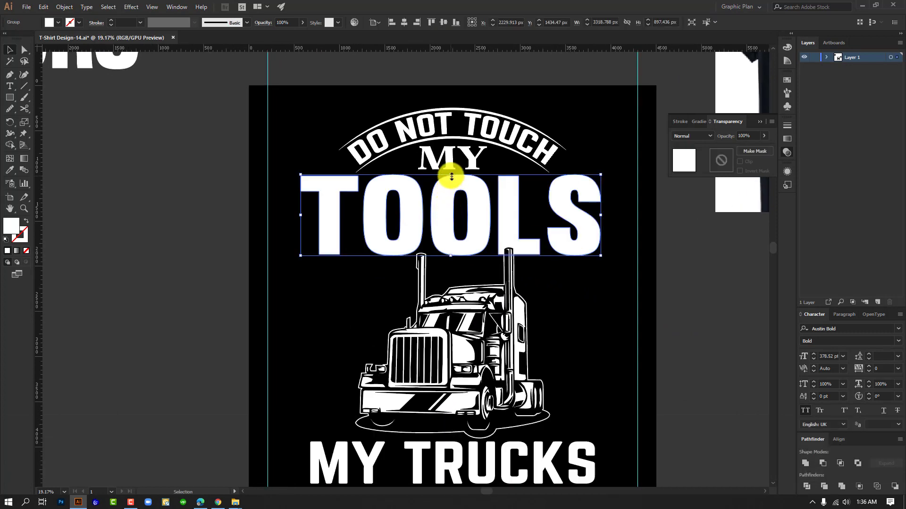
{"action": "key", "text": "ctrl+space"}
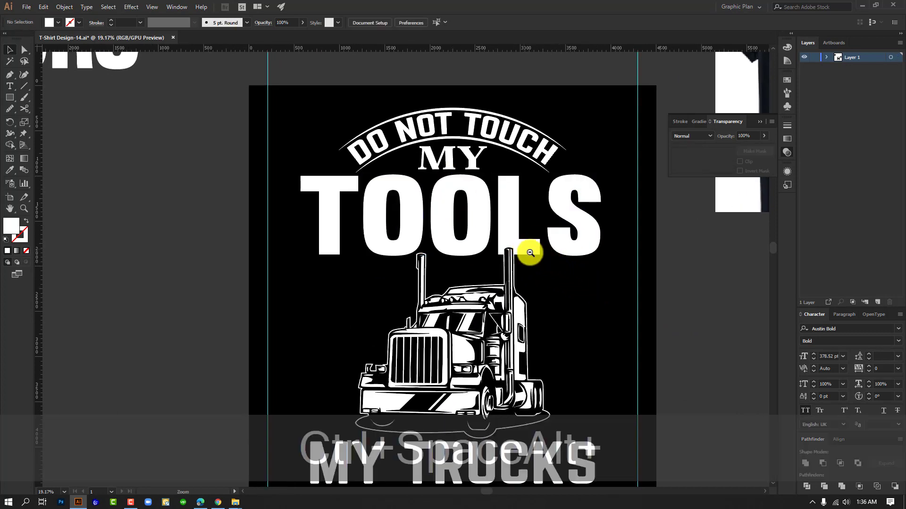
{"action": "left_click", "coordinate": [528, 253]}
{"action": "double_click", "coordinate": [506, 228]}
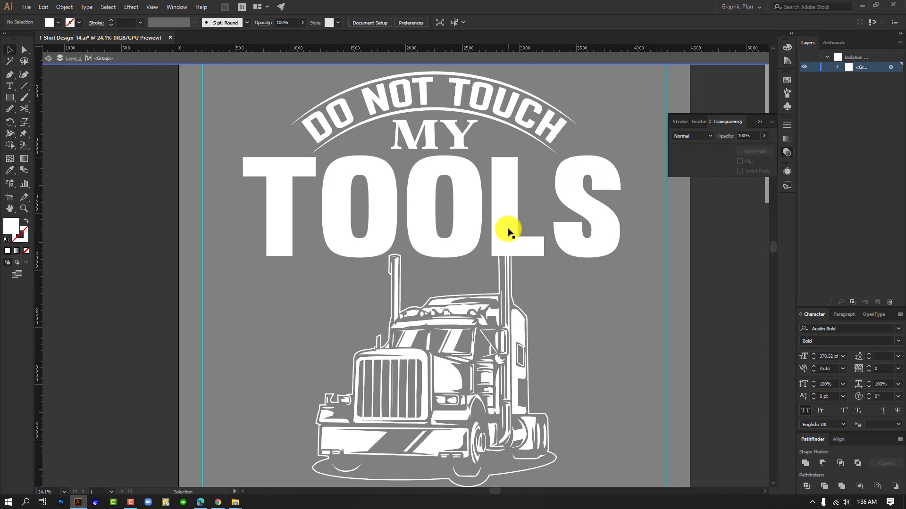
{"action": "left_click", "coordinate": [584, 234]}
{"action": "left_click", "coordinate": [283, 236], "text": "shift"}
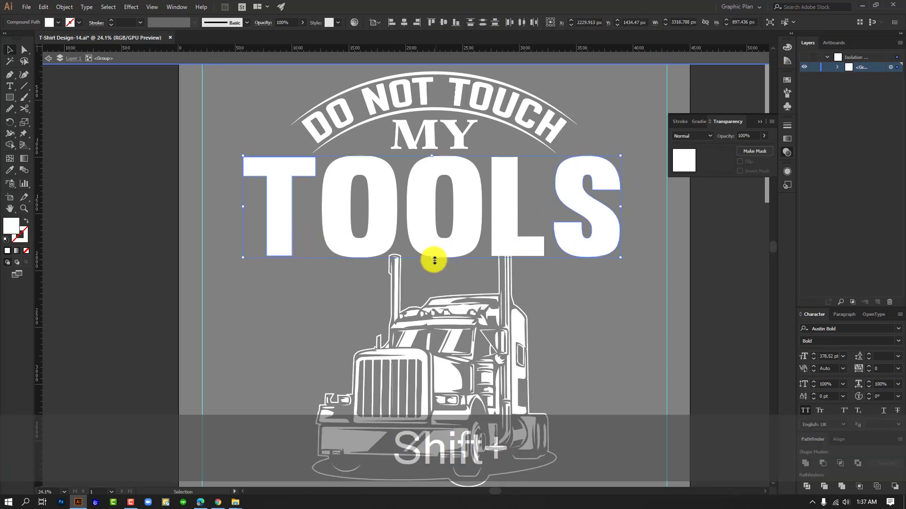
{"action": "left_click_drag", "start_coordinate": [435, 261], "coordinate": [432, 276]}
{"action": "double_click", "coordinate": [600, 327]}
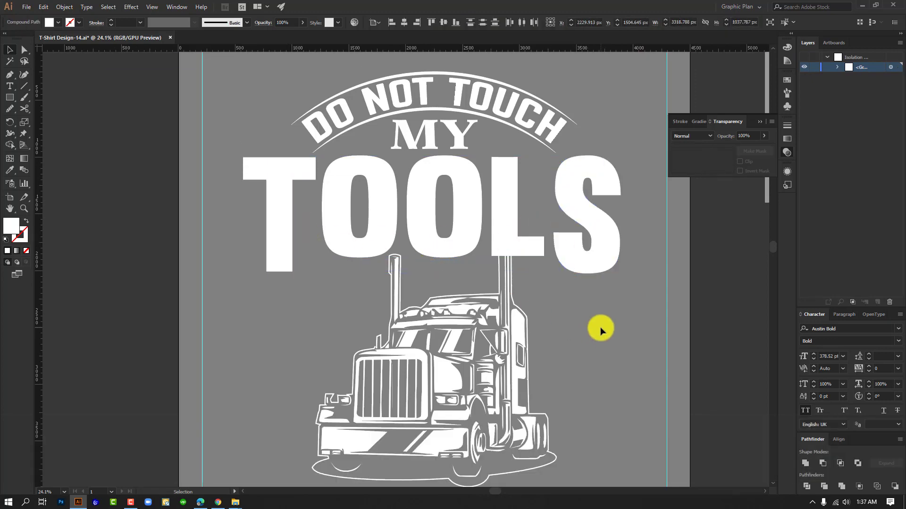
Step: Undo the downward stretch of the T and S and leave the TOOLS group's isolation
{"action": "left_click", "coordinate": [627, 330], "text": "ctrl+alt"}
{"action": "left_click_drag", "start_coordinate": [648, 336], "coordinate": [557, 302]}
{"action": "key", "text": "ctrl+z"}
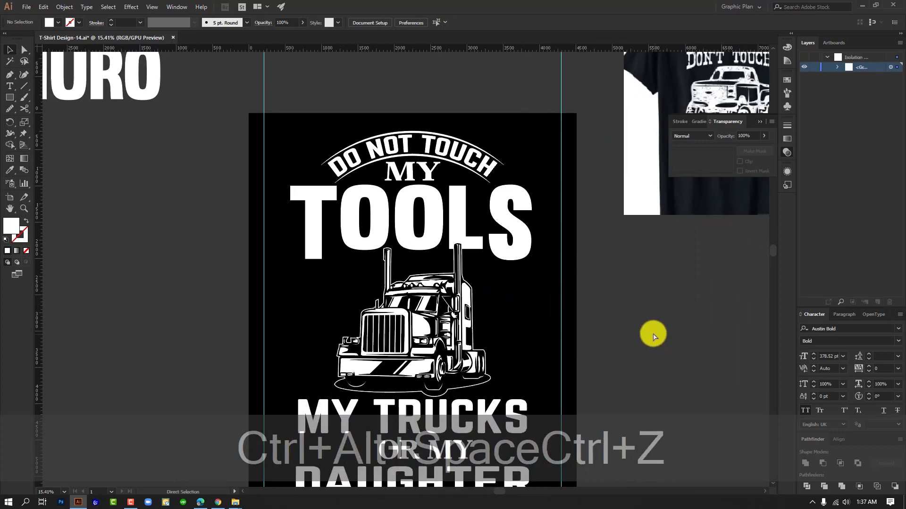
{"action": "double_click", "coordinate": [621, 283]}
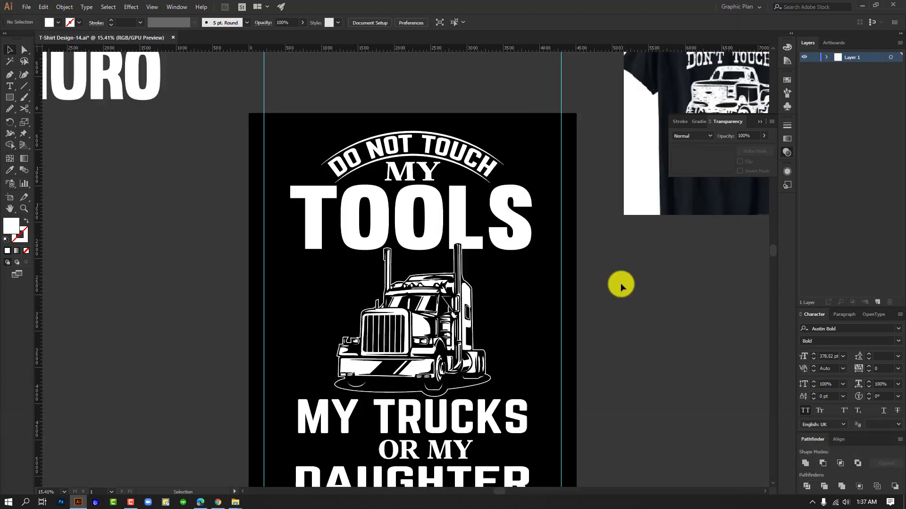
Step: Stretch the whole TOOLS lettering slightly downward to about 935 px tall, keeping its upper edge in place
{"action": "left_click", "coordinate": [428, 230]}
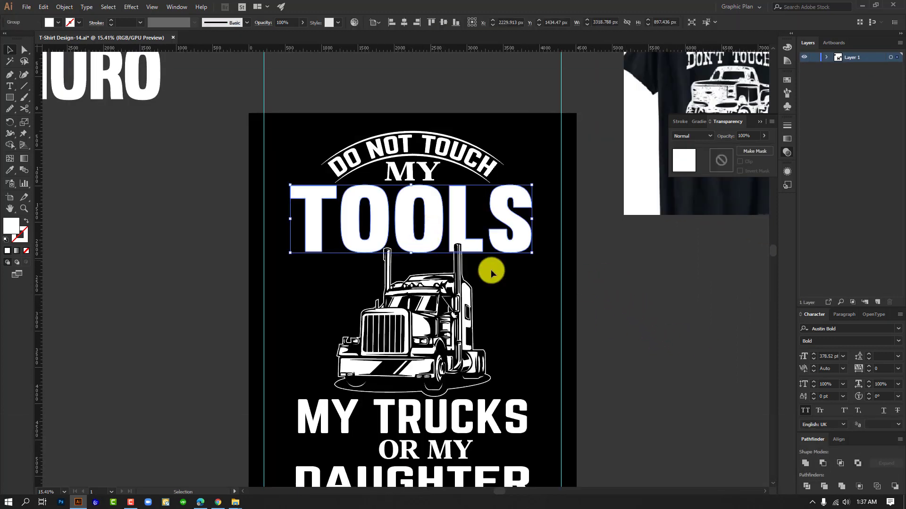
{"action": "left_click", "coordinate": [612, 285]}
{"action": "left_click", "coordinate": [576, 310], "text": "ctrl+alt"}
{"action": "left_click_drag", "start_coordinate": [620, 331], "coordinate": [576, 256]}
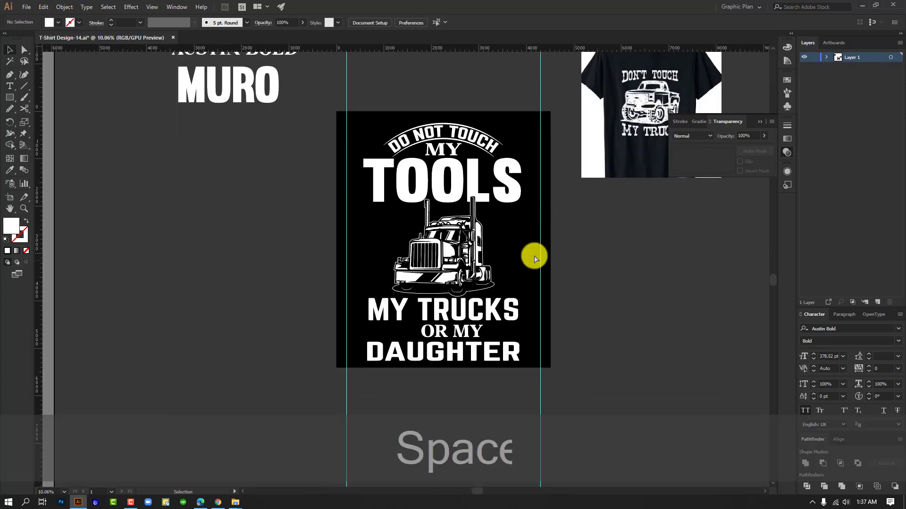
{"action": "left_click_drag", "start_coordinate": [512, 256], "coordinate": [554, 270]}
{"action": "left_click", "coordinate": [333, 177]}
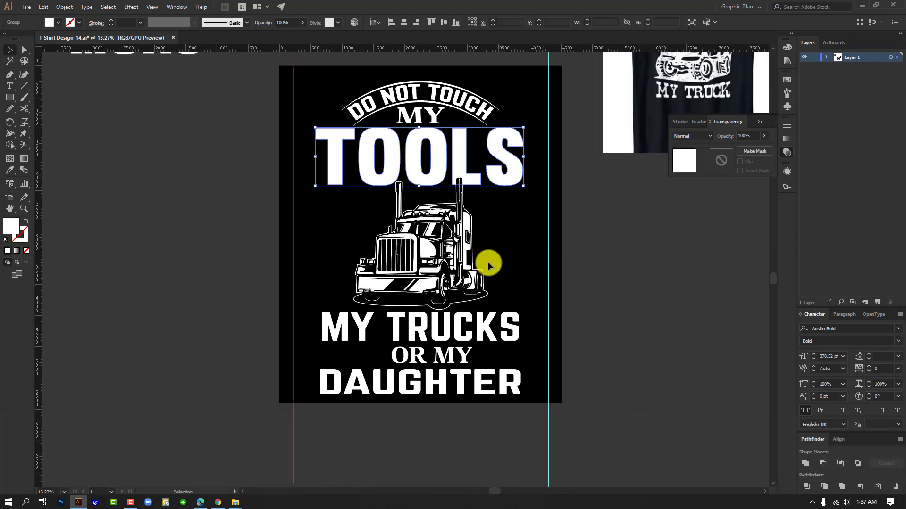
{"action": "left_click", "coordinate": [533, 324]}
Step: Centre the OR MY lettering horizontally on the artboard
{"action": "left_click_drag", "start_coordinate": [466, 330], "coordinate": [510, 346]}
{"action": "scroll", "coordinate": [527, 329], "scroll_direction": "down", "scroll_amount": 1}
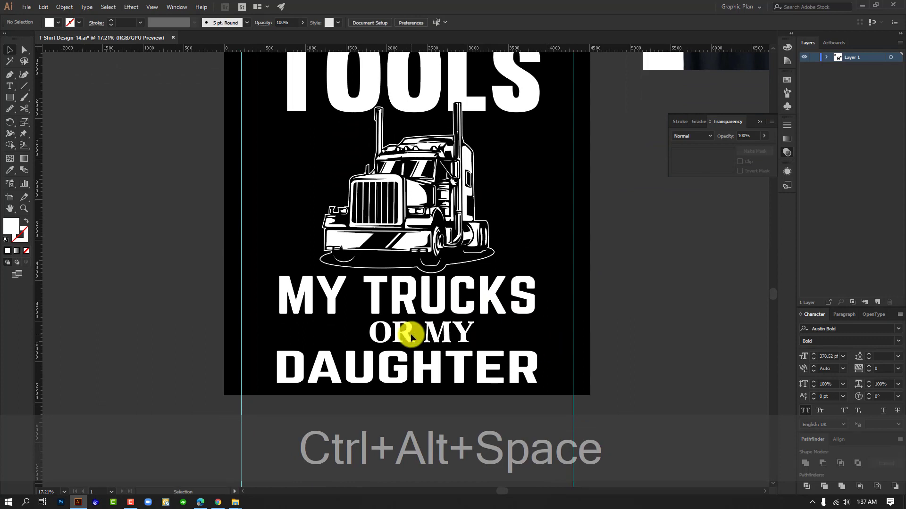
{"action": "left_click", "coordinate": [444, 332]}
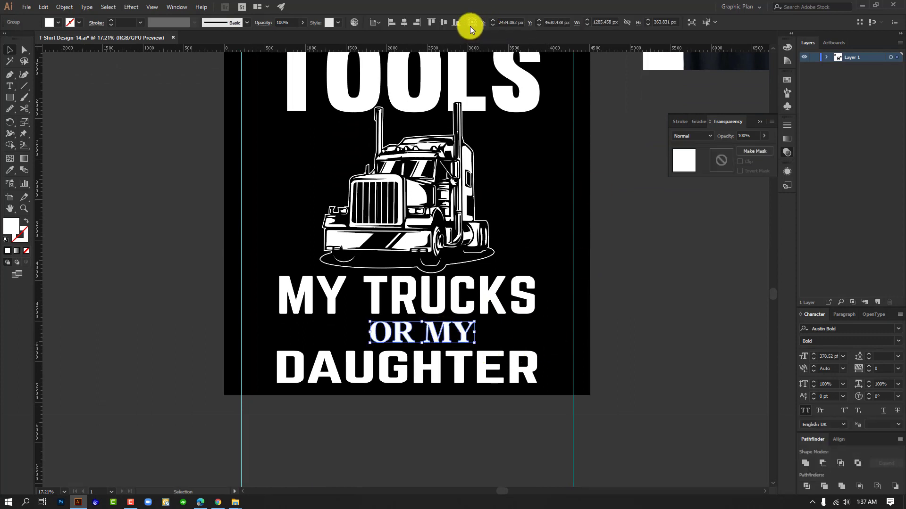
{"action": "left_click", "coordinate": [406, 22]}
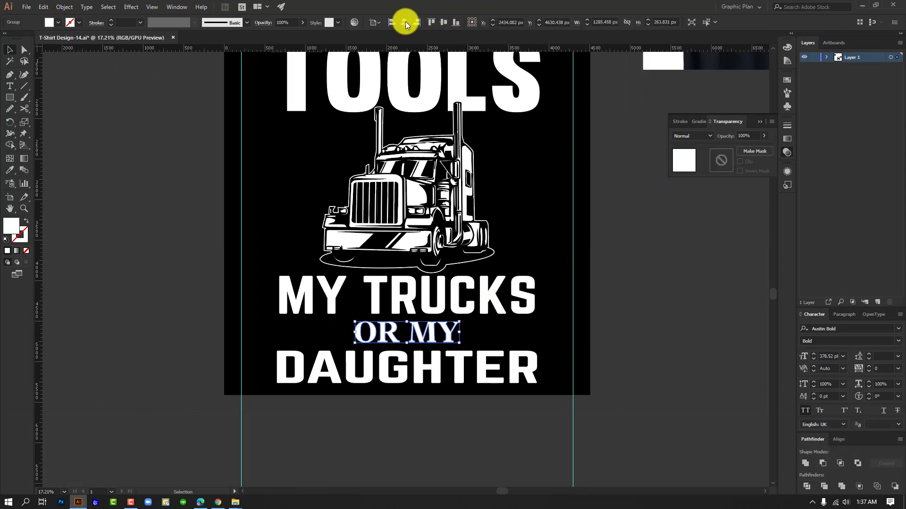
{"action": "left_click", "coordinate": [443, 19]}
{"action": "key", "text": "ctrl+z"}
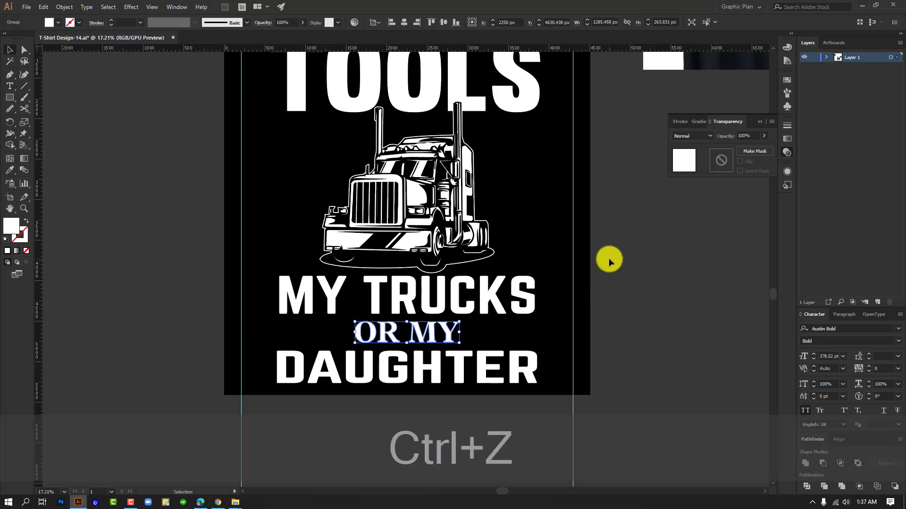
{"action": "left_click", "coordinate": [609, 258]}
Step: Draw a thin white rectangle about 3120 by 49 px between MY TRUCKS and OR MY
{"action": "left_click_drag", "start_coordinate": [435, 344], "coordinate": [511, 312]}
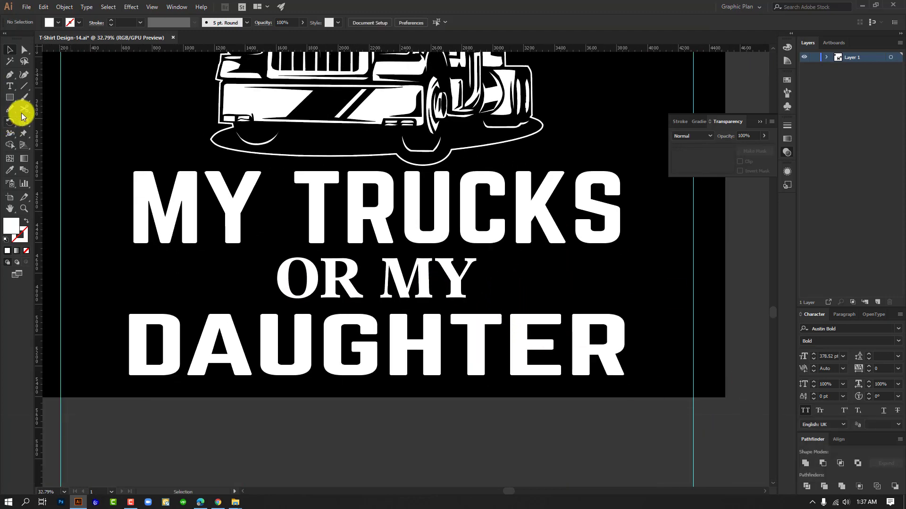
{"action": "left_click", "coordinate": [10, 99]}
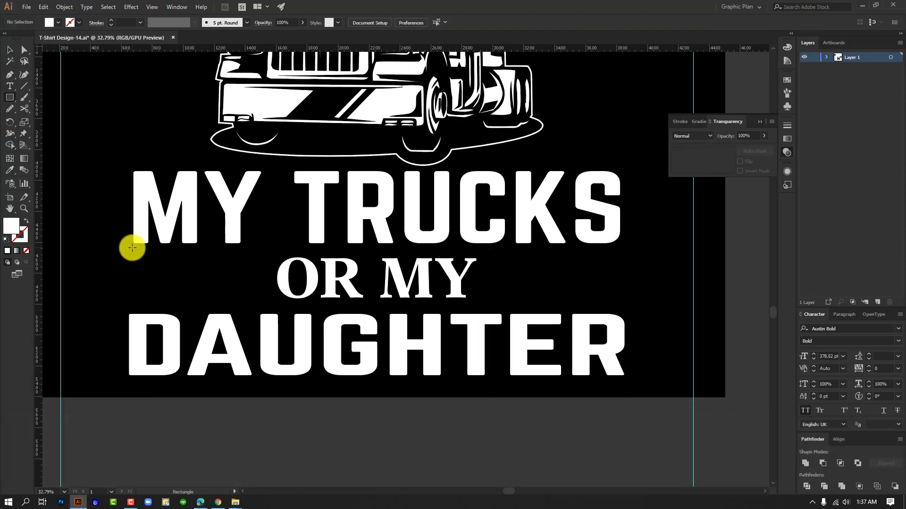
{"action": "left_click_drag", "start_coordinate": [136, 248], "coordinate": [632, 254]}
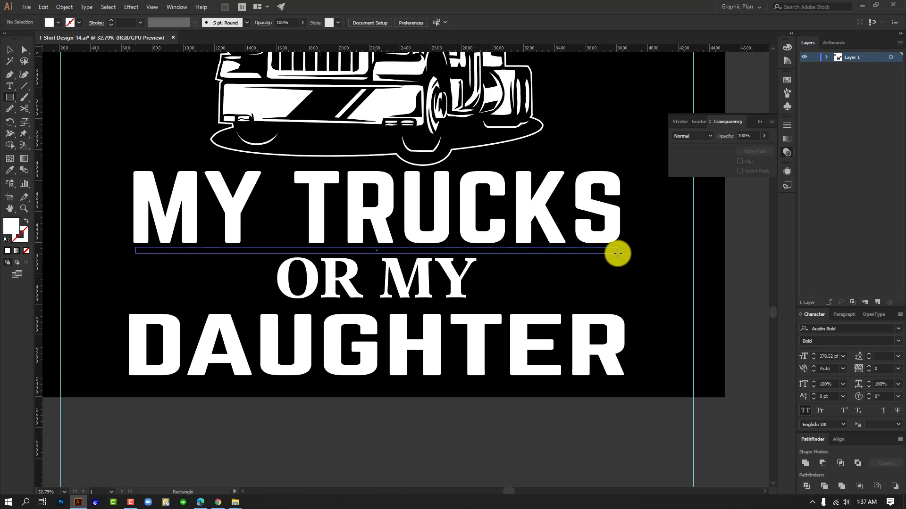
{"action": "left_click_drag", "start_coordinate": [617, 254], "coordinate": [618, 255]}
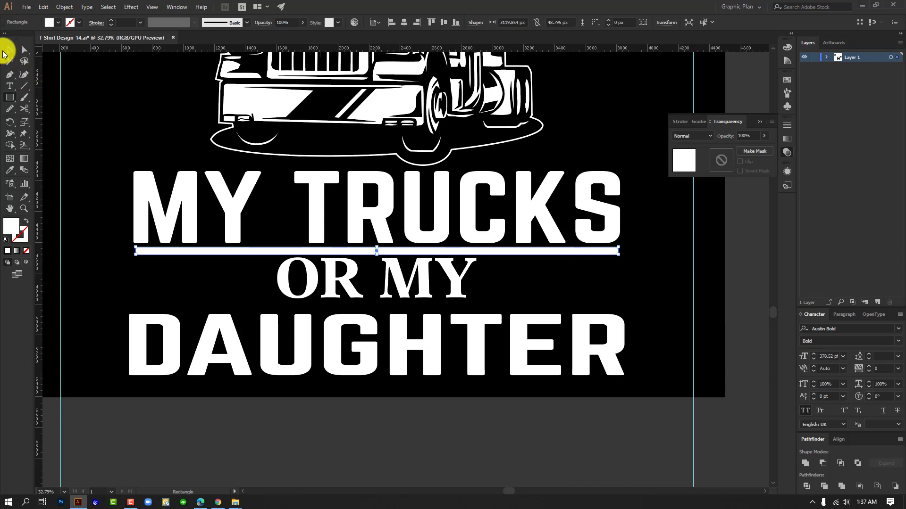
Step: Duplicate the thin bar straight down into the gap between OR MY and DAUGHTER
{"action": "left_click", "coordinate": [10, 49]}
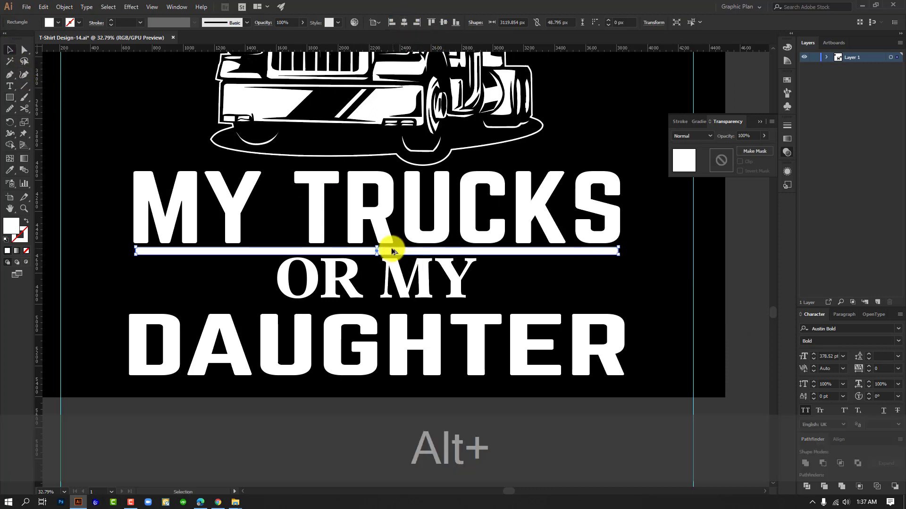
{"action": "left_click_drag", "start_coordinate": [393, 254], "coordinate": [395, 308]}
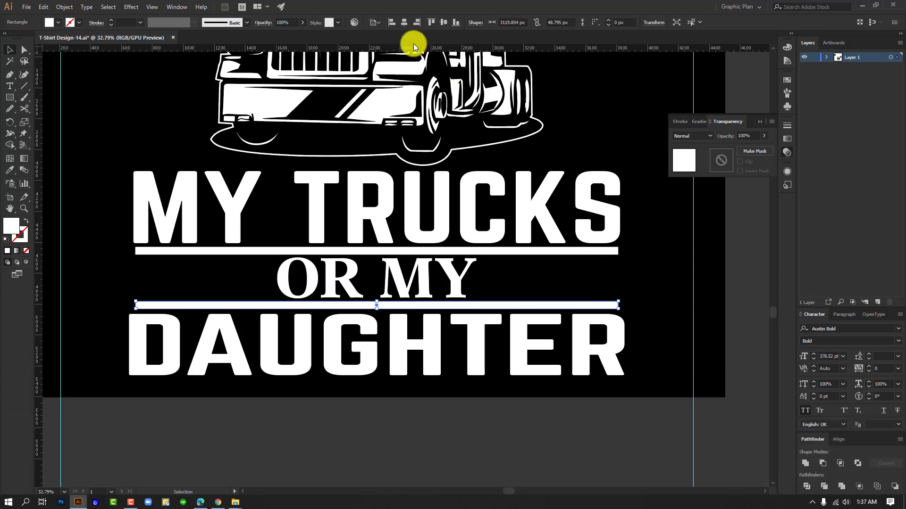
{"action": "left_click", "coordinate": [627, 408]}
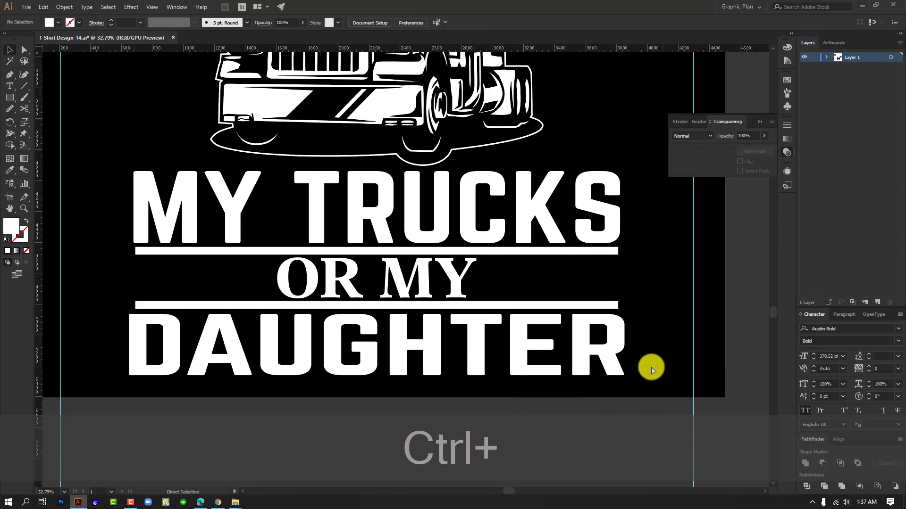
Step: Select all lettering, the bars and the truck, and centre them horizontally on the artboard
{"action": "left_click", "coordinate": [637, 334], "text": "ctrl+alt"}
{"action": "left_click_drag", "start_coordinate": [636, 334], "coordinate": [467, 383]}
{"action": "left_click", "coordinate": [512, 337], "text": "ctrl+alt"}
{"action": "left_click_drag", "start_coordinate": [497, 332], "coordinate": [492, 307]}
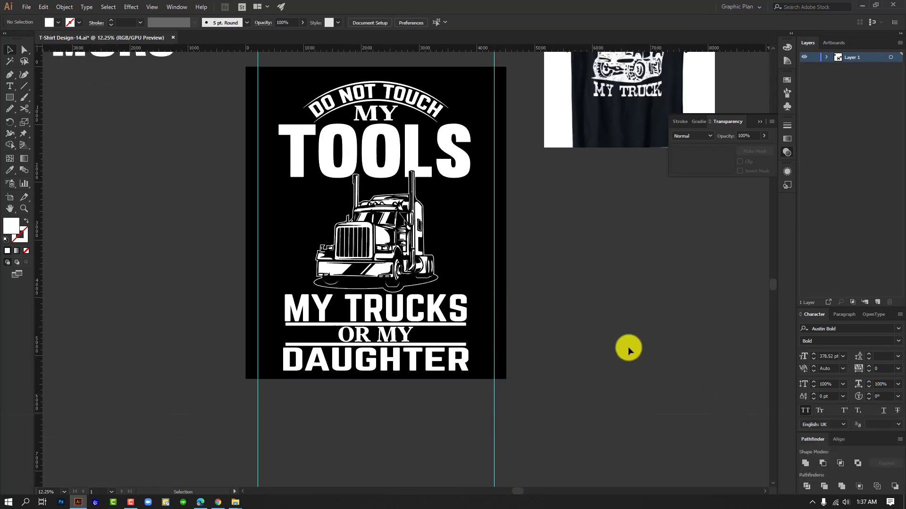
{"action": "left_click", "coordinate": [385, 90]}
{"action": "left_click", "coordinate": [496, 157]}
{"action": "left_click_drag", "start_coordinate": [477, 75], "coordinate": [312, 420]}
{"action": "left_click", "coordinate": [405, 24]}
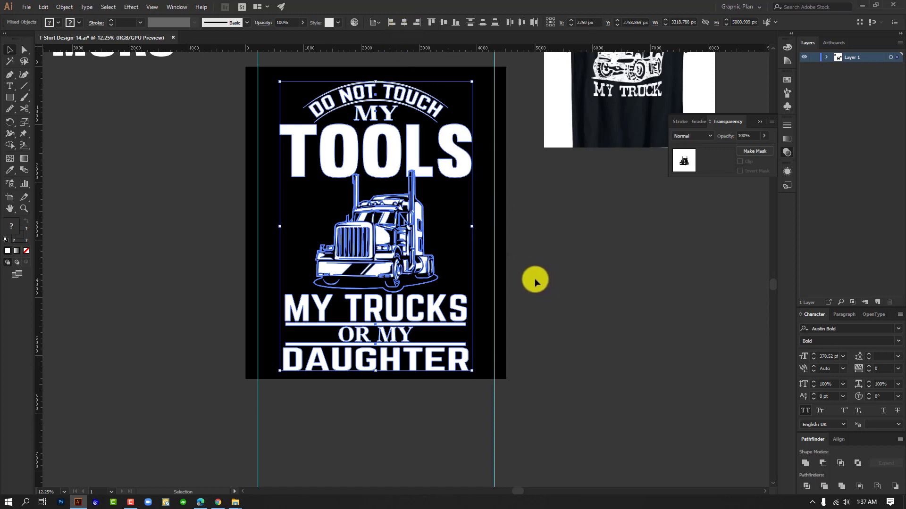
{"action": "left_click", "coordinate": [514, 271]}
Step: Select the TOOLS lettering and place a vertical ruler guide beside the right edge of its S, at about X 3911 px
{"action": "key", "text": "ctrl+alt+space"}
{"action": "left_click_drag", "start_coordinate": [471, 139], "coordinate": [618, 257]}
{"action": "left_click_drag", "start_coordinate": [481, 198], "coordinate": [620, 259]}
{"action": "left_click", "coordinate": [621, 259], "text": "ctrl"}
{"action": "left_click", "coordinate": [229, 206]}
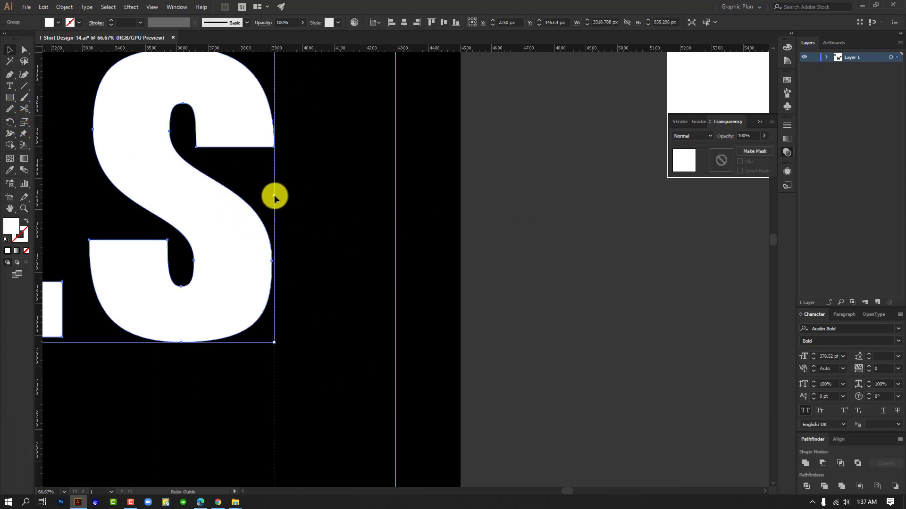
{"action": "left_click_drag", "start_coordinate": [275, 196], "coordinate": [274, 195]}
Step: Move the new vertical guide exactly onto the right edge of TOOLS, at about X 3909.5 px
{"action": "key", "text": "ctrl+alt+space"}
{"action": "left_click_drag", "start_coordinate": [523, 278], "coordinate": [354, 255]}
{"action": "left_click_drag", "start_coordinate": [444, 244], "coordinate": [757, 345]}
{"action": "left_click_drag", "start_coordinate": [390, 135], "coordinate": [448, 178]}
{"action": "left_click", "coordinate": [449, 178]}
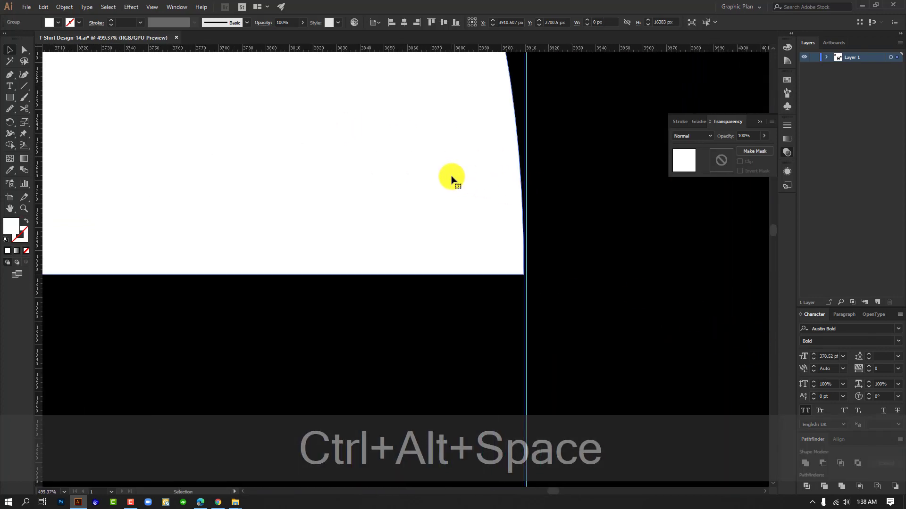
{"action": "key", "text": "ctrl+alt+space"}
{"action": "left_click_drag", "start_coordinate": [544, 264], "coordinate": [775, 356]}
{"action": "left_click_drag", "start_coordinate": [573, 298], "coordinate": [508, 86]}
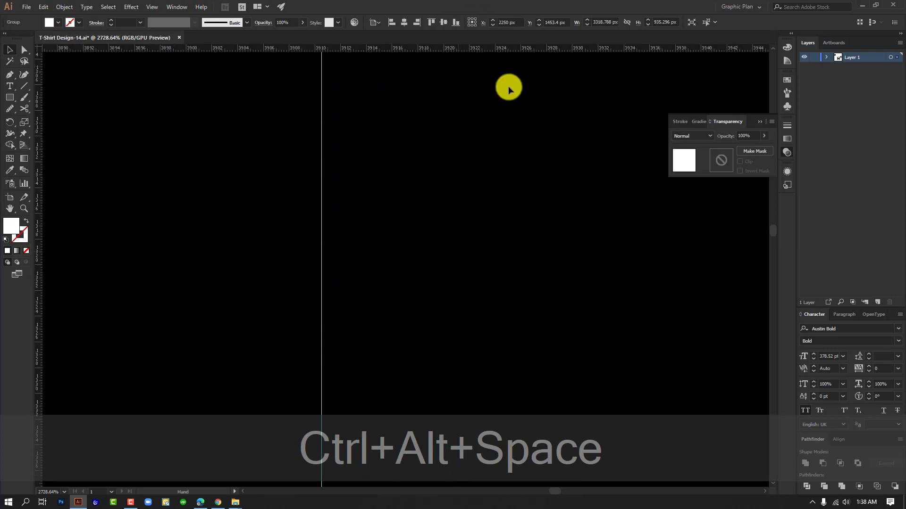
{"action": "left_click_drag", "start_coordinate": [540, 283], "coordinate": [305, 48]}
{"action": "left_click_drag", "start_coordinate": [523, 257], "coordinate": [486, 311]}
{"action": "left_click_drag", "start_coordinate": [486, 311], "coordinate": [368, 60]}
{"action": "left_click_drag", "start_coordinate": [339, 142], "coordinate": [443, 200]}
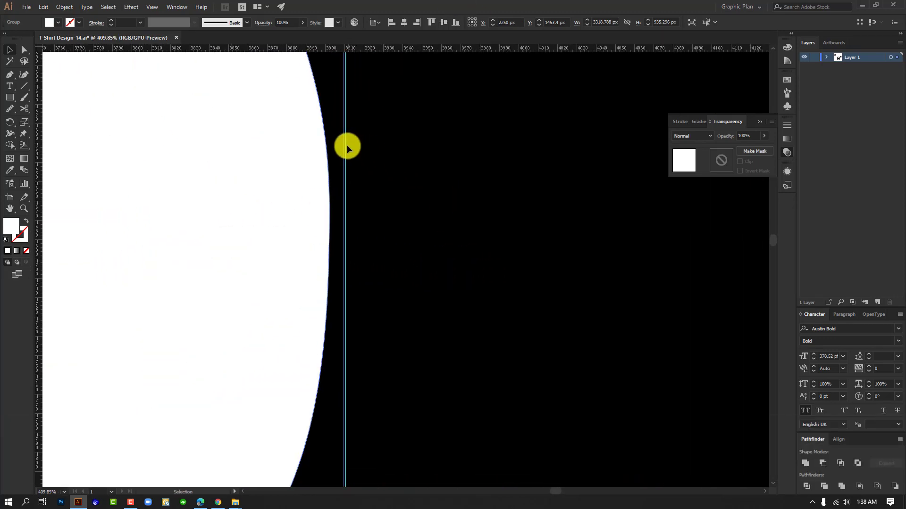
{"action": "left_click", "coordinate": [345, 145]}
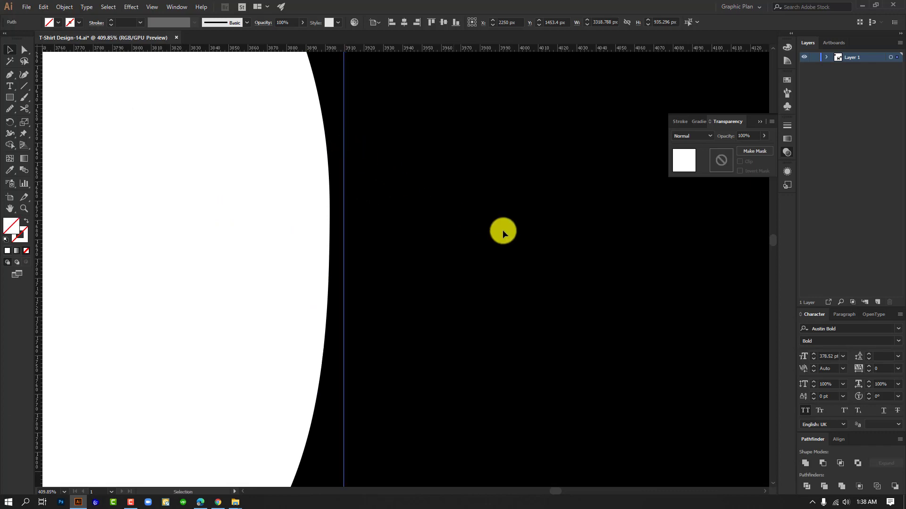
Step: Place a vertical ruler guide near the left edge of the T in TOOLS, at about X 590 px
{"action": "left_click_drag", "start_coordinate": [503, 230], "coordinate": [127, 185]}
{"action": "left_click_drag", "start_coordinate": [301, 237], "coordinate": [332, 233]}
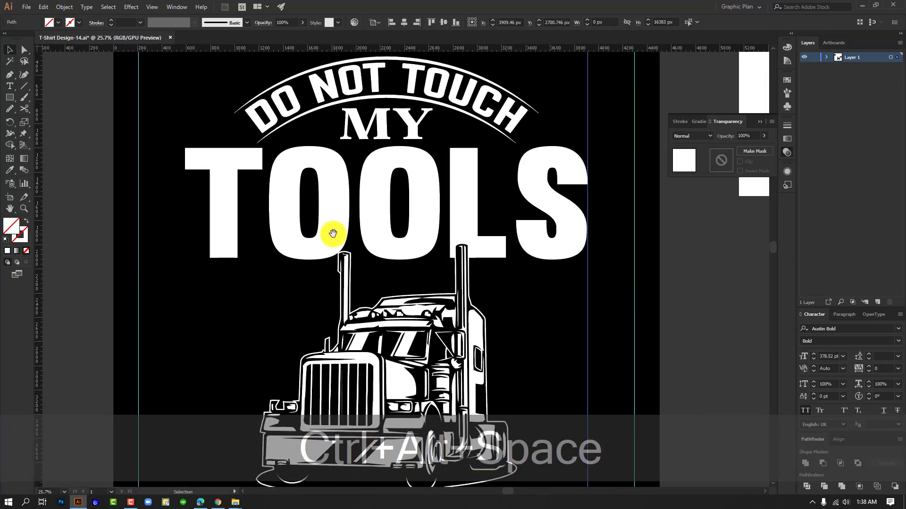
{"action": "left_click", "coordinate": [220, 163]}
{"action": "left_click_drag", "start_coordinate": [184, 183], "coordinate": [355, 262]}
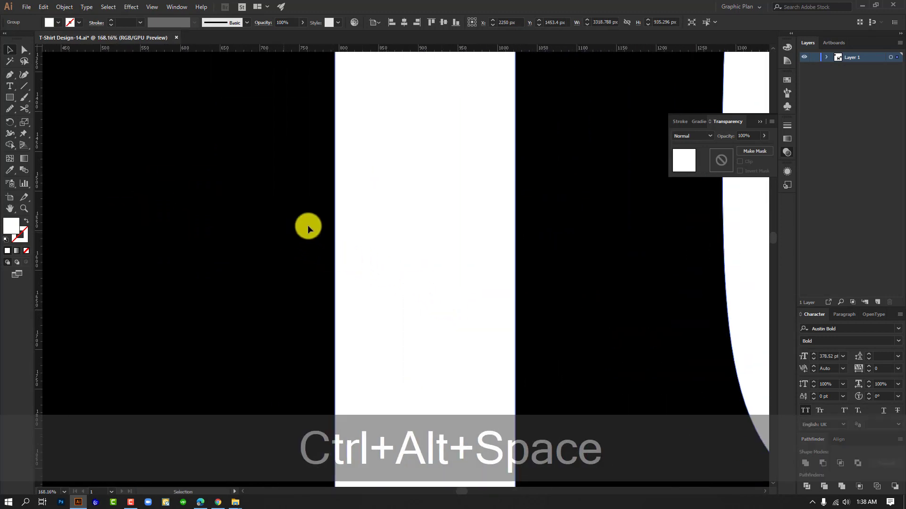
{"action": "left_click_drag", "start_coordinate": [40, 121], "coordinate": [174, 155]}
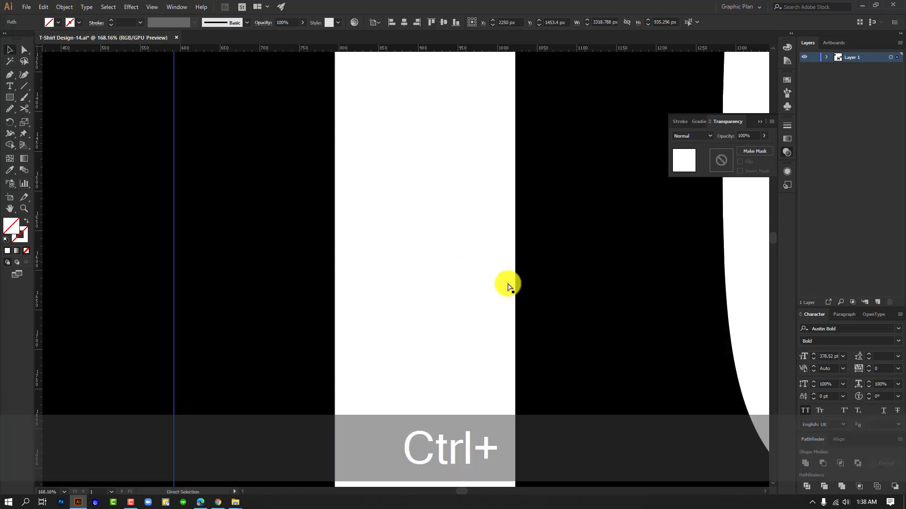
Step: Select the two new vertical guides at the edges of TOOLS and lock them
{"action": "left_click_drag", "start_coordinate": [505, 283], "coordinate": [71, 204]}
{"action": "left_click_drag", "start_coordinate": [455, 275], "coordinate": [240, 210]}
{"action": "left_click", "coordinate": [479, 381]}
{"action": "left_click_drag", "start_coordinate": [481, 400], "coordinate": [204, 421]}
{"action": "key", "text": "ctrl+2"}
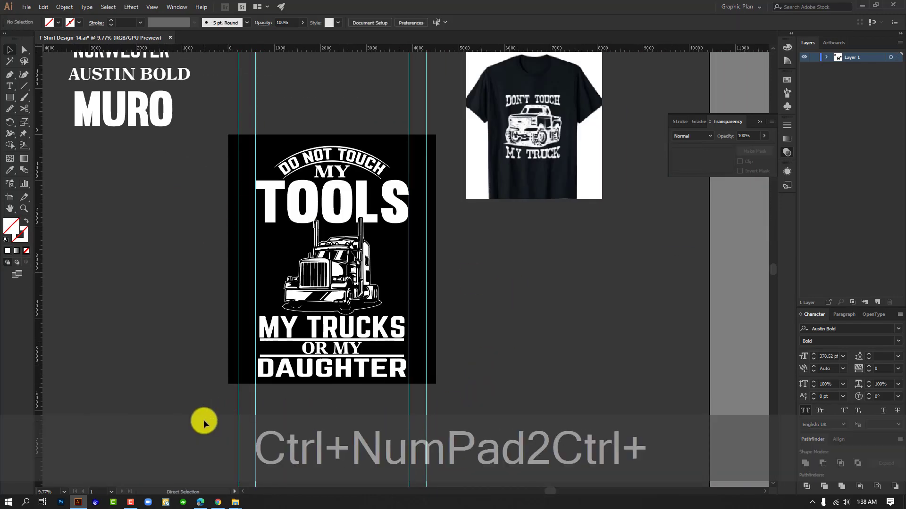
Step: Stretch only the width of the MY TRUCKS lettering about its centre to about 3320 px, so both ends meet the guides
{"action": "key", "text": "ctrl+alt+space"}
{"action": "left_click_drag", "start_coordinate": [391, 332], "coordinate": [514, 372]}
{"action": "left_click_drag", "start_coordinate": [429, 340], "coordinate": [491, 270]}
{"action": "left_click", "coordinate": [488, 264]}
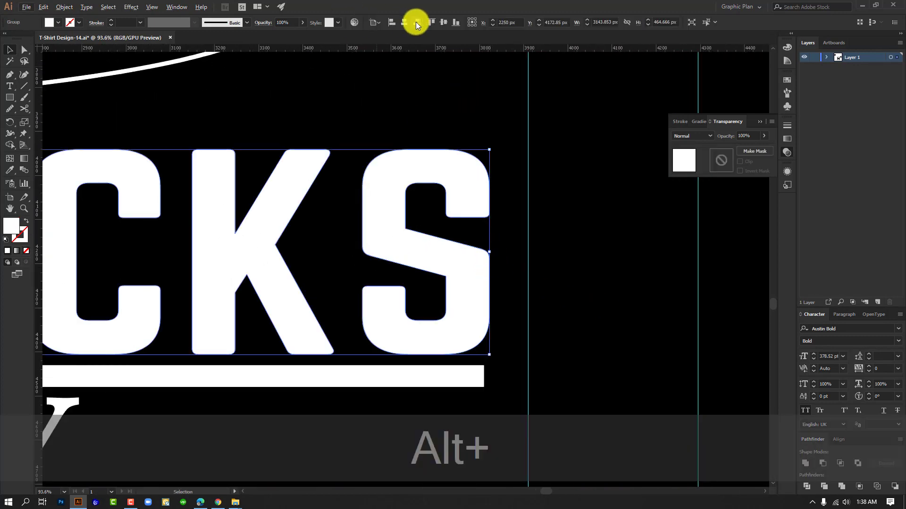
{"action": "left_click_drag", "start_coordinate": [488, 249], "coordinate": [528, 253]}
Step: Select both divider bars and lengthen them about their centre to about 3317 px, reaching the guides at both ends
{"action": "left_click_drag", "start_coordinate": [634, 285], "coordinate": [351, 257]}
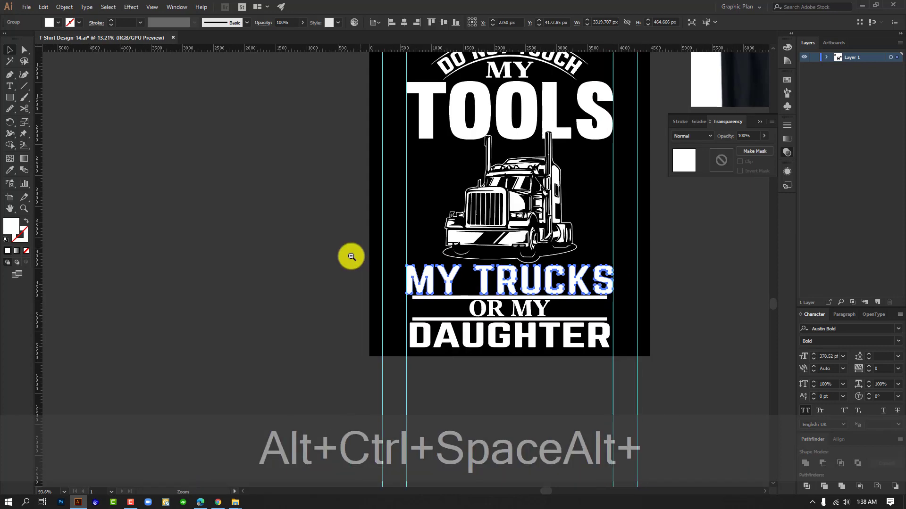
{"action": "left_click_drag", "start_coordinate": [456, 299], "coordinate": [606, 333]}
{"action": "left_click_drag", "start_coordinate": [510, 305], "coordinate": [242, 164]}
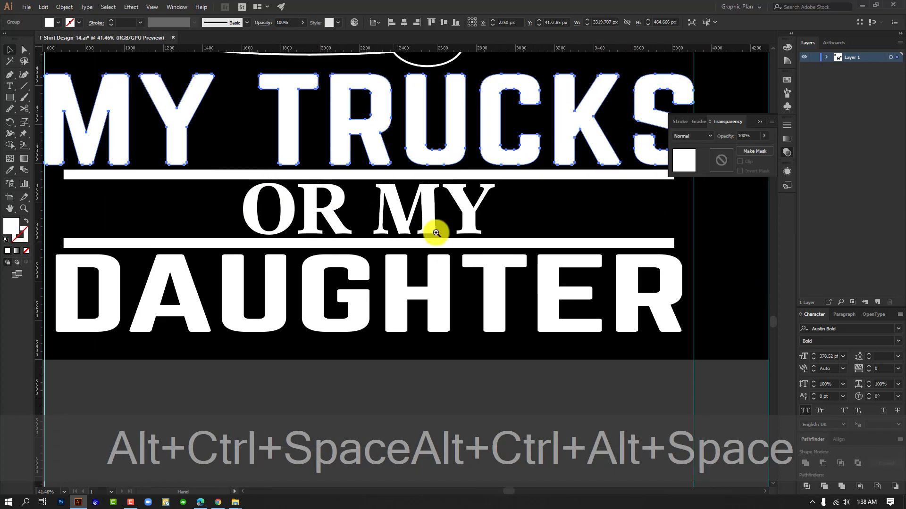
{"action": "left_click_drag", "start_coordinate": [517, 242], "coordinate": [471, 227]}
{"action": "left_click_drag", "start_coordinate": [557, 208], "coordinate": [671, 256]}
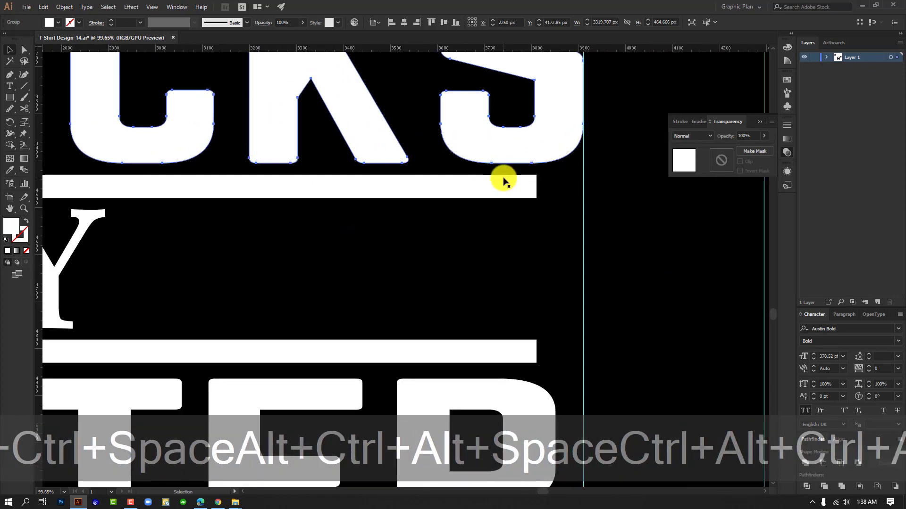
{"action": "left_click", "coordinate": [505, 181]}
{"action": "left_click", "coordinate": [467, 349], "text": "shift"}
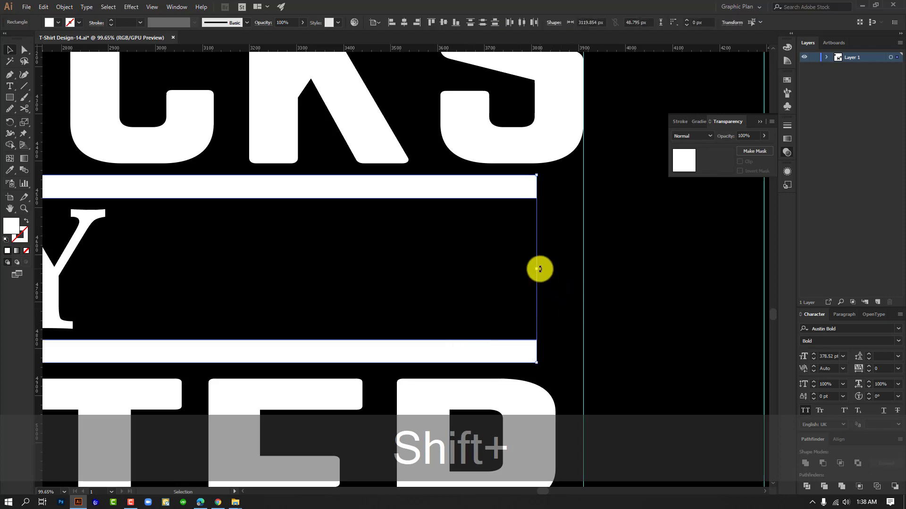
{"action": "left_click_drag", "start_coordinate": [539, 269], "coordinate": [584, 276]}
Step: Stretch the DAUGHTER lettering horizontally about its centre so both ends meet the guides
{"action": "left_click_drag", "start_coordinate": [651, 299], "coordinate": [505, 270]}
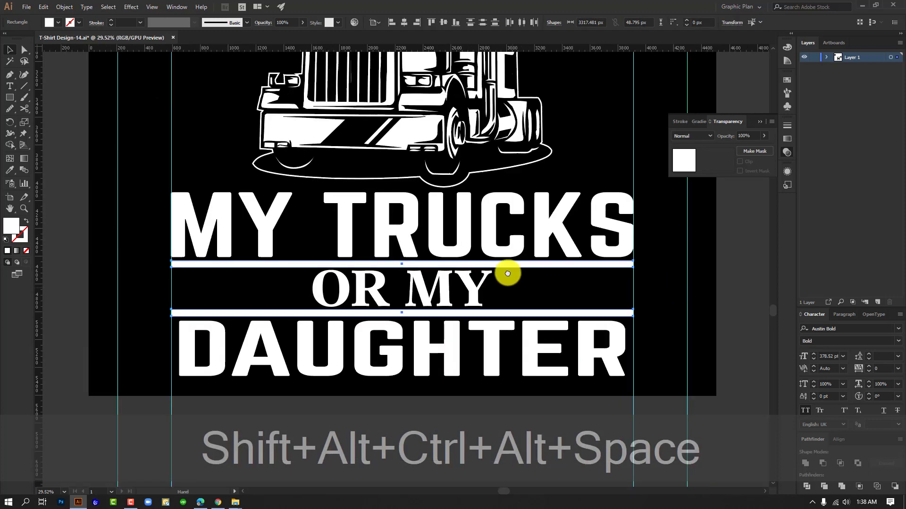
{"action": "left_click", "coordinate": [516, 294]}
{"action": "left_click_drag", "start_coordinate": [607, 302], "coordinate": [616, 302]}
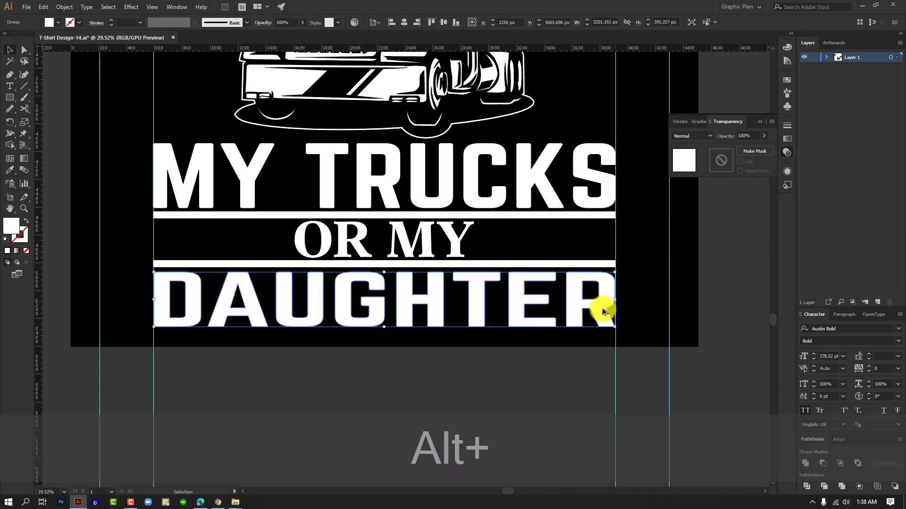
{"action": "left_click", "coordinate": [318, 361]}
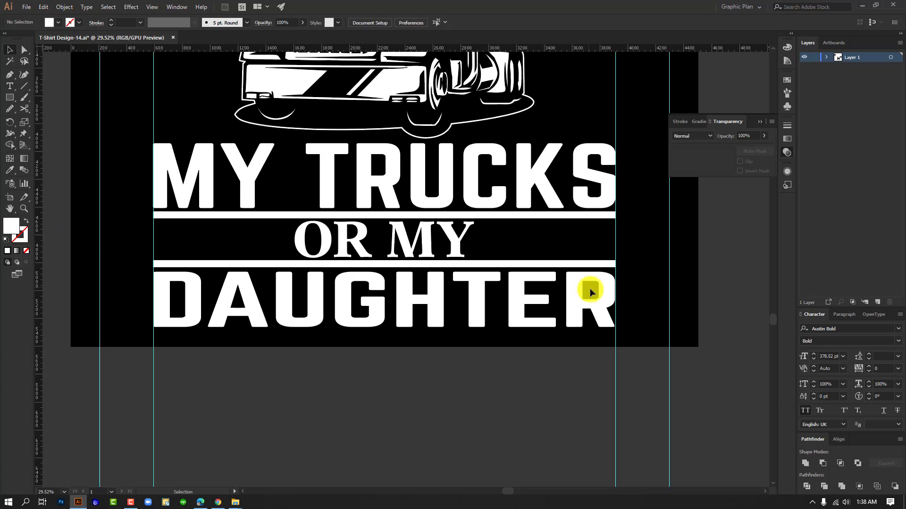
Step: Enlarge the truck proportionally about its centre to about 2325 by 2290 px
{"action": "key", "text": "ctrl+alt+space"}
{"action": "left_click", "coordinate": [516, 279], "text": "ctrl+alt"}
{"action": "left_click_drag", "start_coordinate": [486, 298], "coordinate": [342, 362]}
{"action": "key", "text": "ctrl+alt+space"}
{"action": "left_click", "coordinate": [548, 287], "text": "ctrl+alt"}
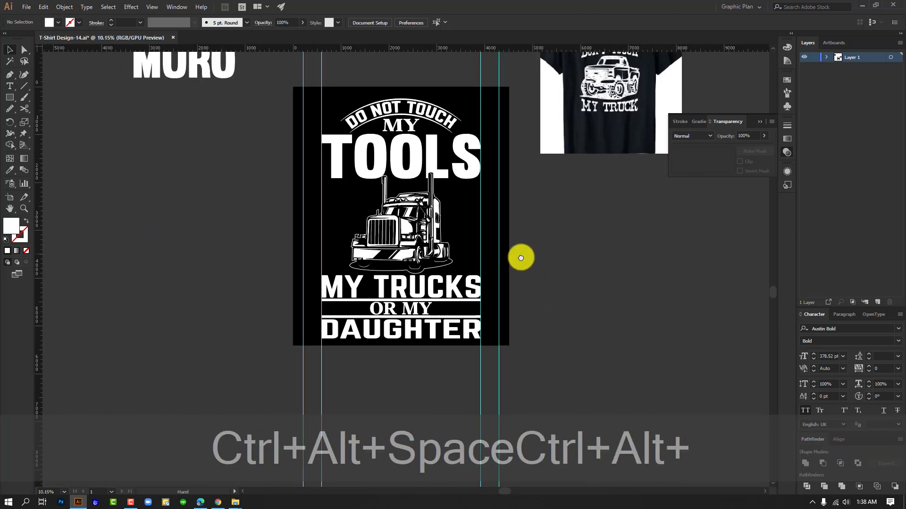
{"action": "left_click", "coordinate": [378, 234], "text": "ctrl"}
{"action": "left_click", "coordinate": [375, 236]}
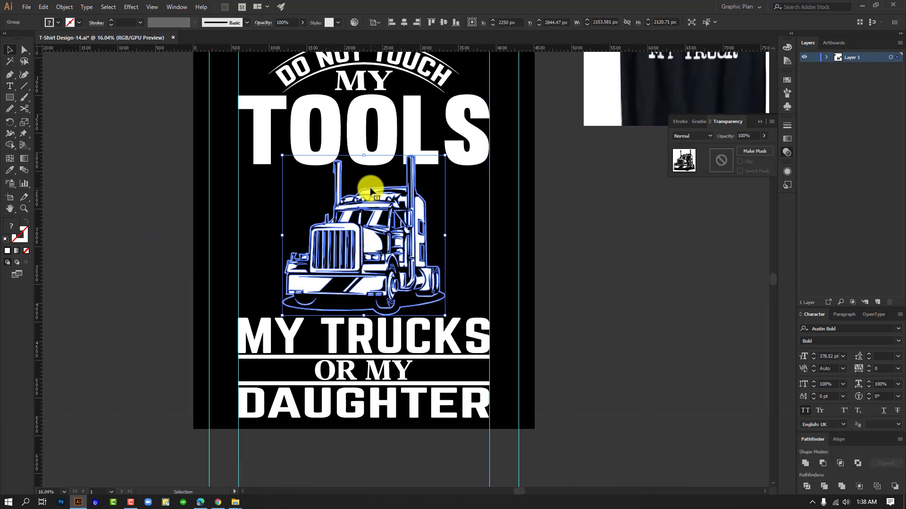
{"action": "left_click_drag", "start_coordinate": [365, 158], "coordinate": [366, 149]}
{"action": "left_click", "coordinate": [565, 274]}
{"action": "left_click_drag", "start_coordinate": [543, 277], "coordinate": [485, 275]}
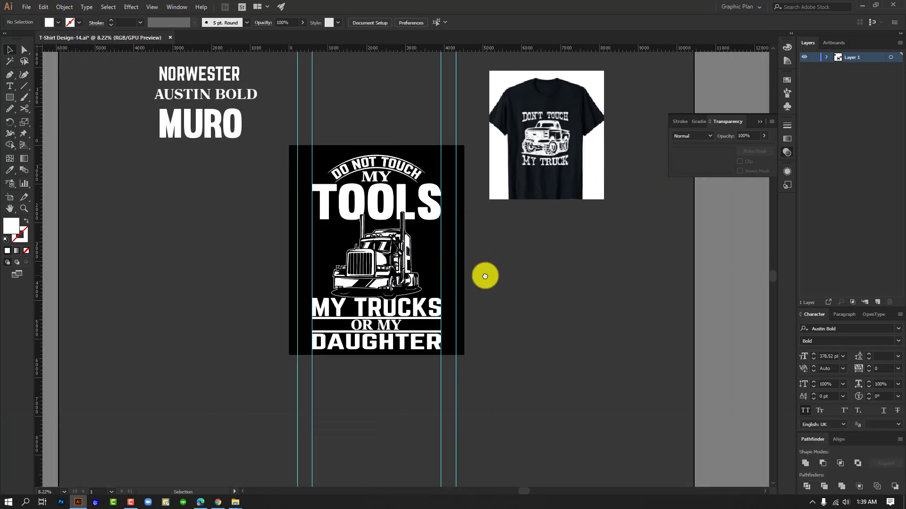
Step: Move the truck straight up to about Y 2793 px, keeping it horizontally centred
{"action": "left_click_drag", "start_coordinate": [485, 274], "coordinate": [512, 298]}
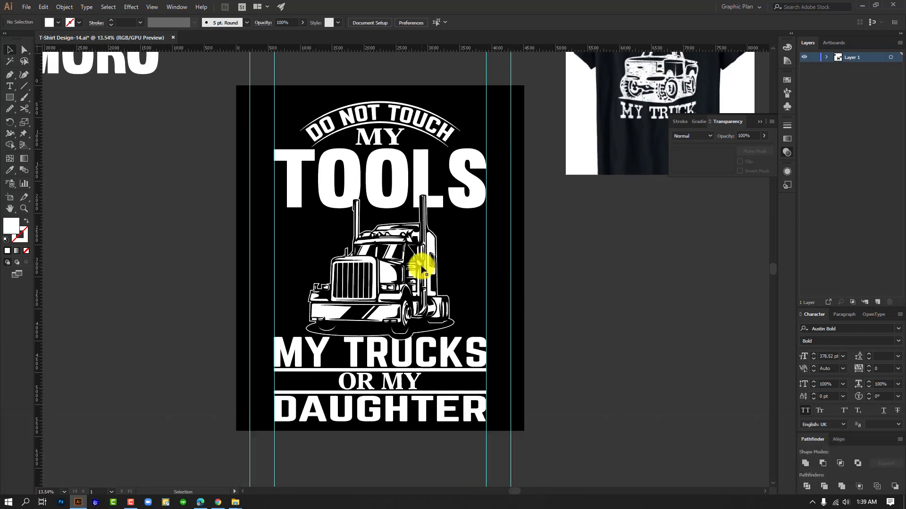
{"action": "left_click", "coordinate": [398, 260]}
{"action": "left_click_drag", "start_coordinate": [397, 255], "coordinate": [398, 253]}
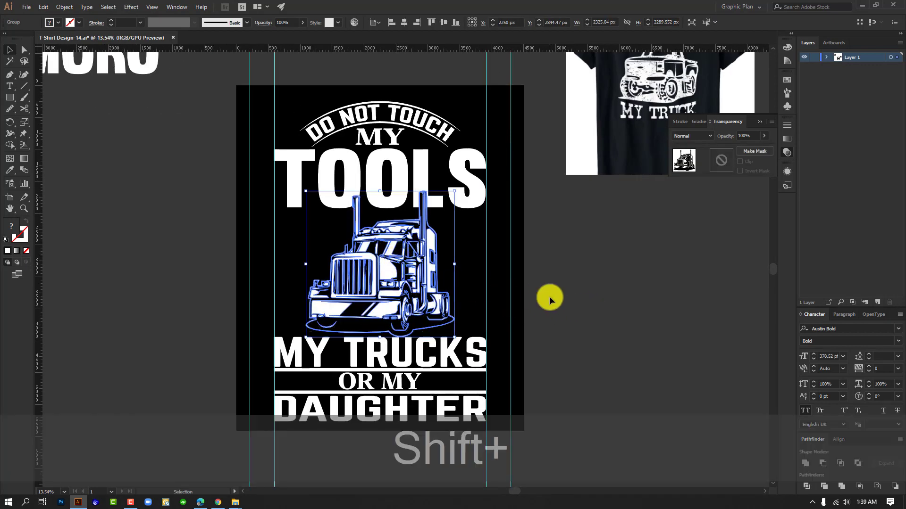
{"action": "left_click", "coordinate": [576, 256]}
Step: Scale the truck up proportionally about its centre to about 2565 by 2526 px
{"action": "left_click_drag", "start_coordinate": [463, 241], "coordinate": [394, 234]}
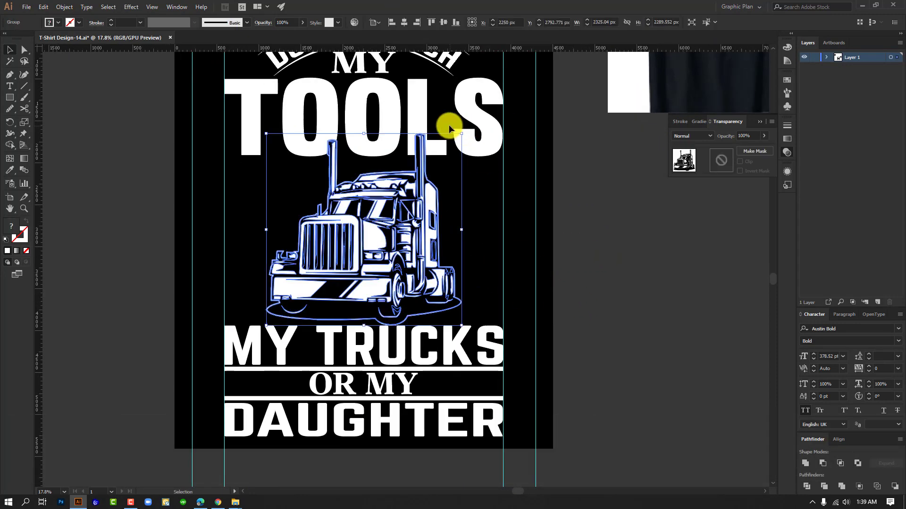
{"action": "left_click_drag", "start_coordinate": [463, 134], "coordinate": [471, 124]}
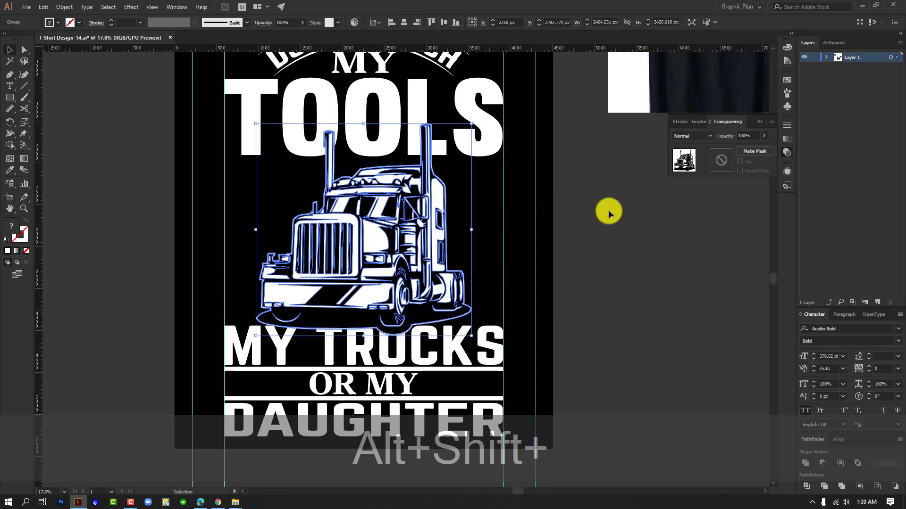
{"action": "left_click", "coordinate": [608, 212]}
{"action": "left_click", "coordinate": [372, 242]}
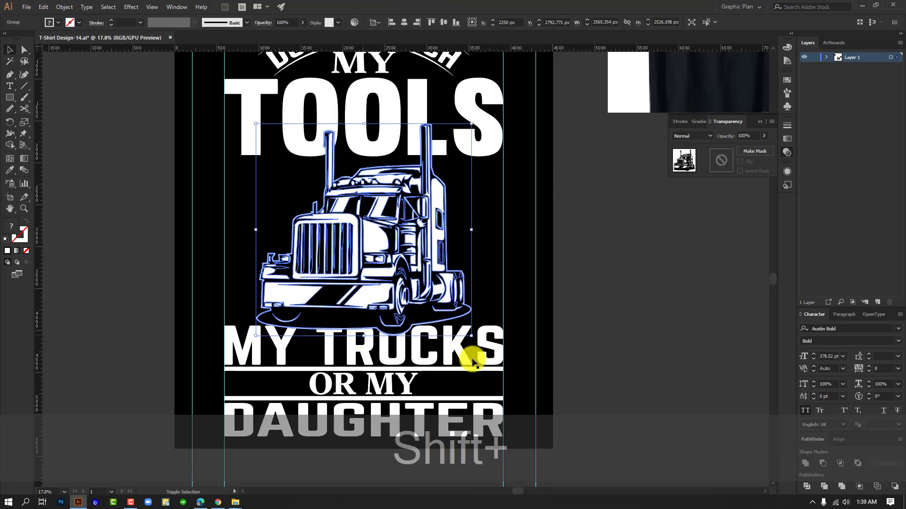
{"action": "left_click", "coordinate": [607, 356]}
Step: Select MY TRUCKS, OR MY, DAUGHTER and both divider bars together and nudge them slightly down, away from the truck
{"action": "scroll", "coordinate": [578, 314], "scroll_direction": "down", "scroll_amount": 2}
{"action": "left_click_drag", "start_coordinate": [568, 303], "coordinate": [532, 257]}
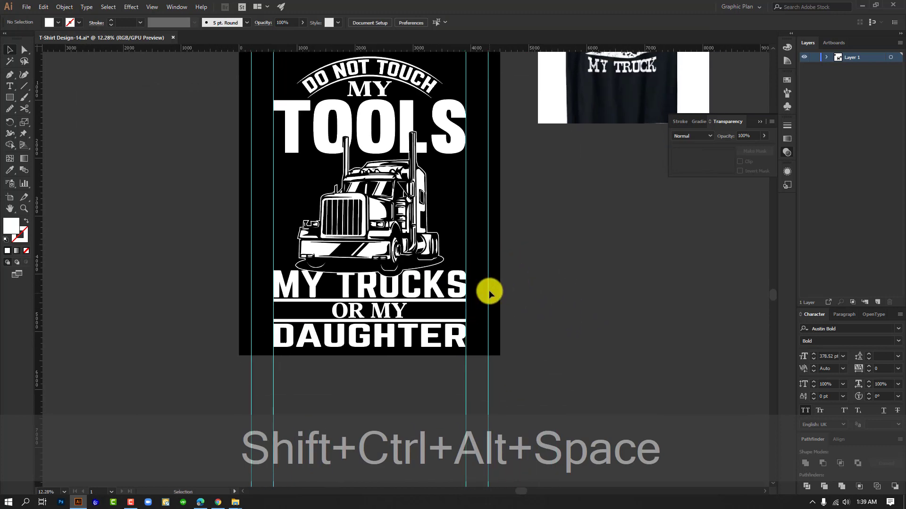
{"action": "left_click", "coordinate": [313, 348]}
{"action": "key", "text": "Down"}
{"action": "key", "text": "Down"}
{"action": "key", "text": "Down"}
{"action": "key", "text": "Down"}
{"action": "key", "text": "Down"}
{"action": "key", "text": "Down"}
{"action": "key", "text": "Down"}
{"action": "key", "text": "Down"}
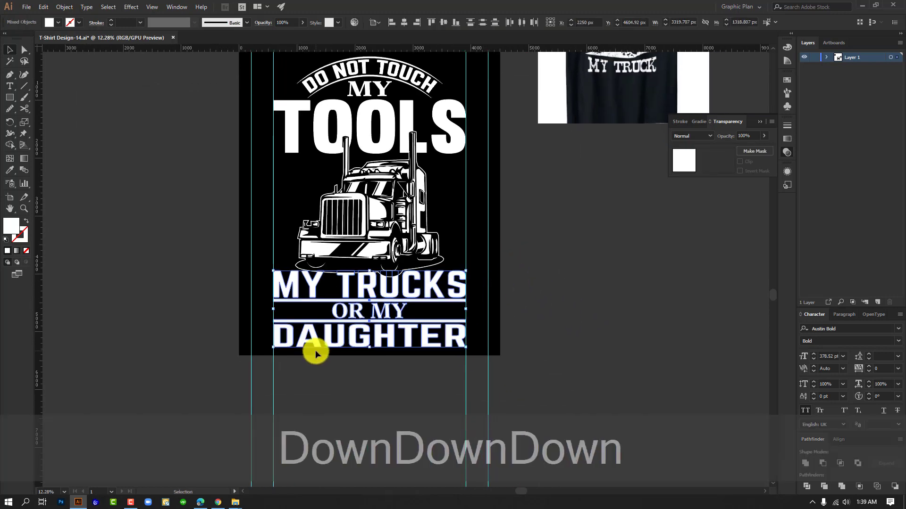
{"action": "left_click", "coordinate": [554, 305]}
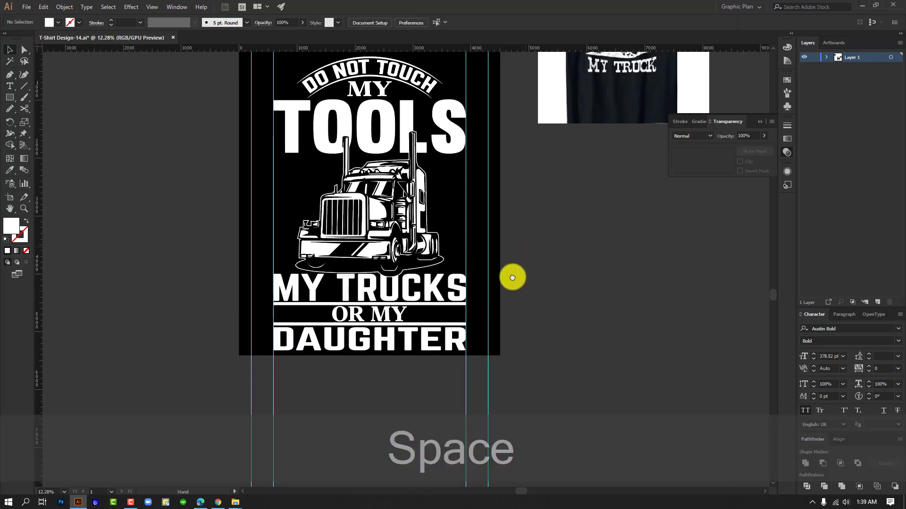
Step: Offset the truck illustration's paths by 12 px with miter joins and cut the resulting offset paths to the clipboard
{"action": "left_click_drag", "start_coordinate": [564, 246], "coordinate": [543, 298]}
{"action": "left_click", "coordinate": [324, 244]}
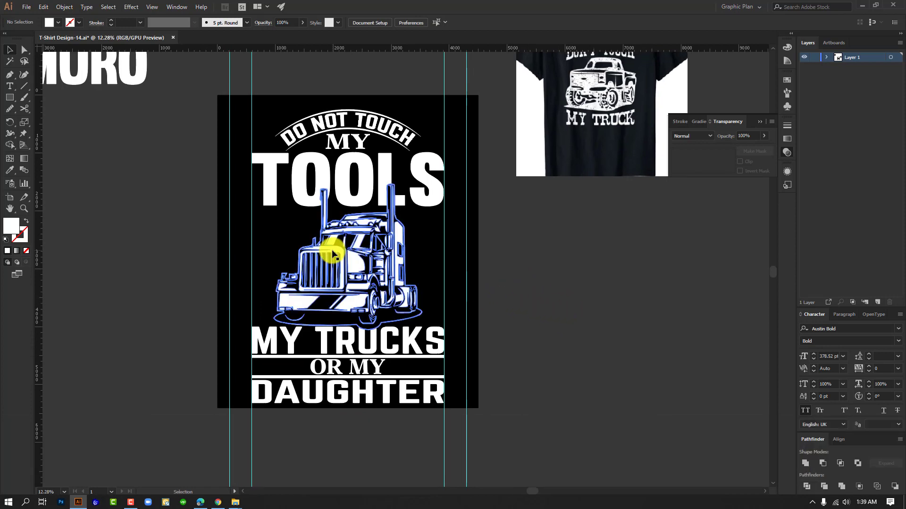
{"action": "left_click", "coordinate": [456, 191]}
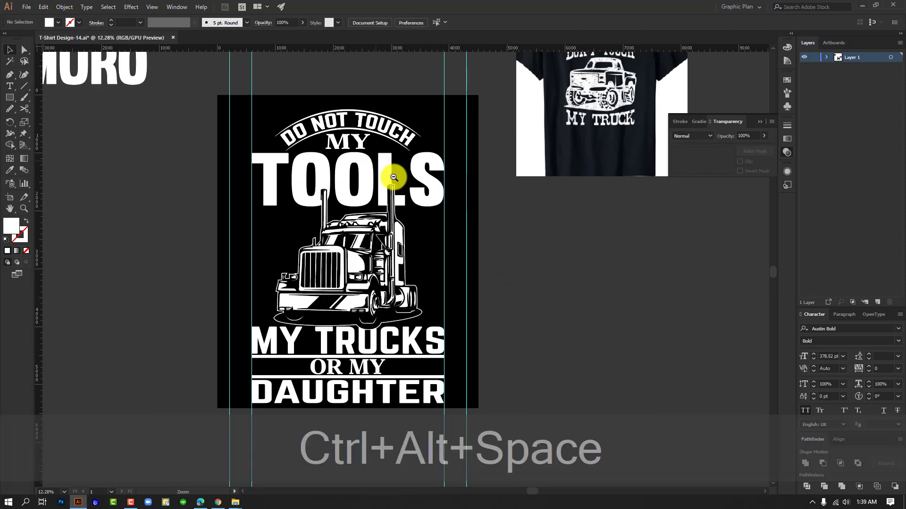
{"action": "left_click_drag", "start_coordinate": [391, 176], "coordinate": [592, 254]}
{"action": "left_click_drag", "start_coordinate": [546, 298], "coordinate": [496, 291], "text": "ctrl+alt"}
{"action": "left_click_drag", "start_coordinate": [496, 290], "coordinate": [457, 205]}
{"action": "left_click", "coordinate": [401, 273]}
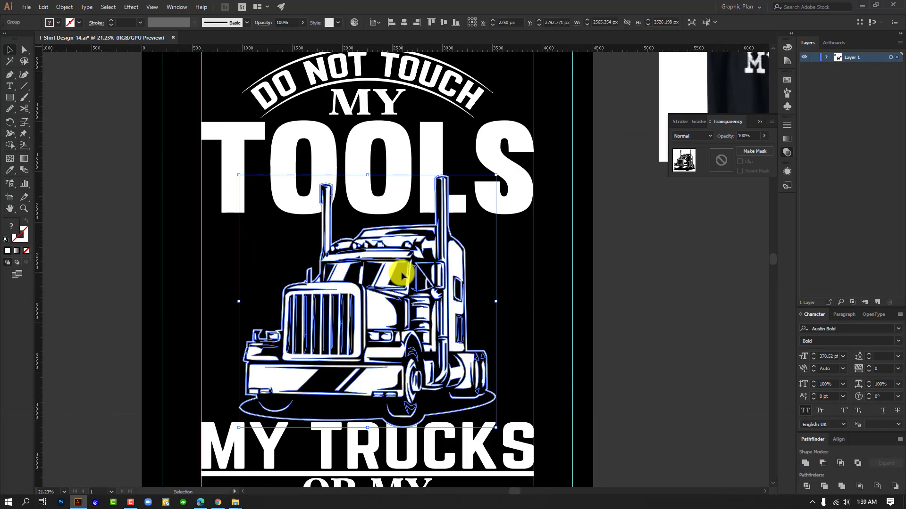
{"action": "left_click", "coordinate": [65, 8]}
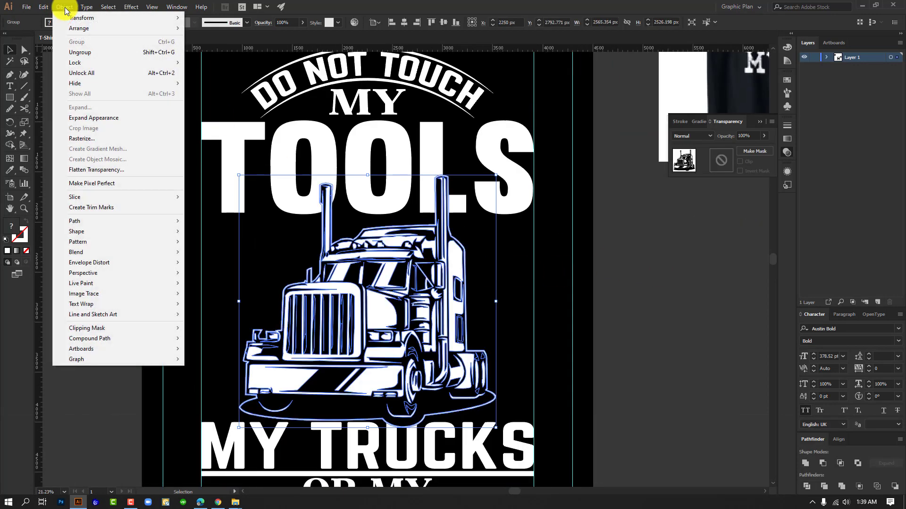
{"action": "mouse_move", "coordinate": [103, 227]}
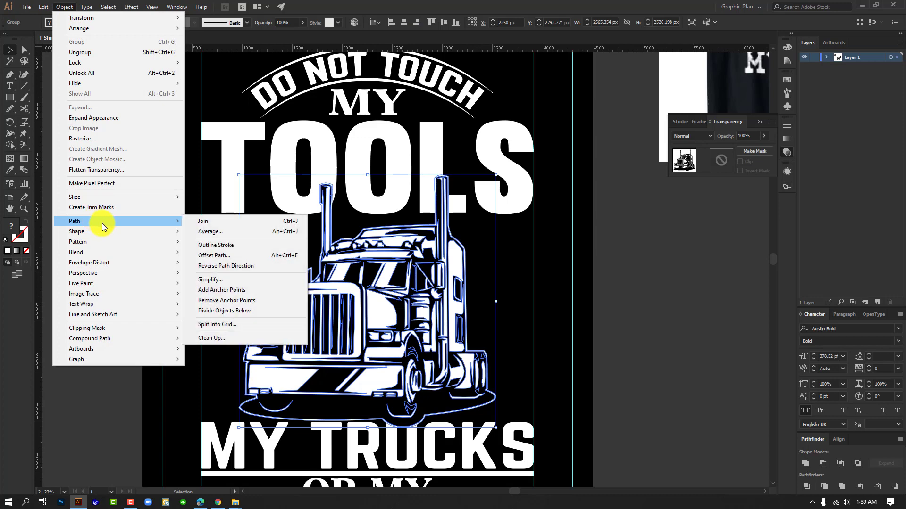
{"action": "left_click", "coordinate": [234, 256]}
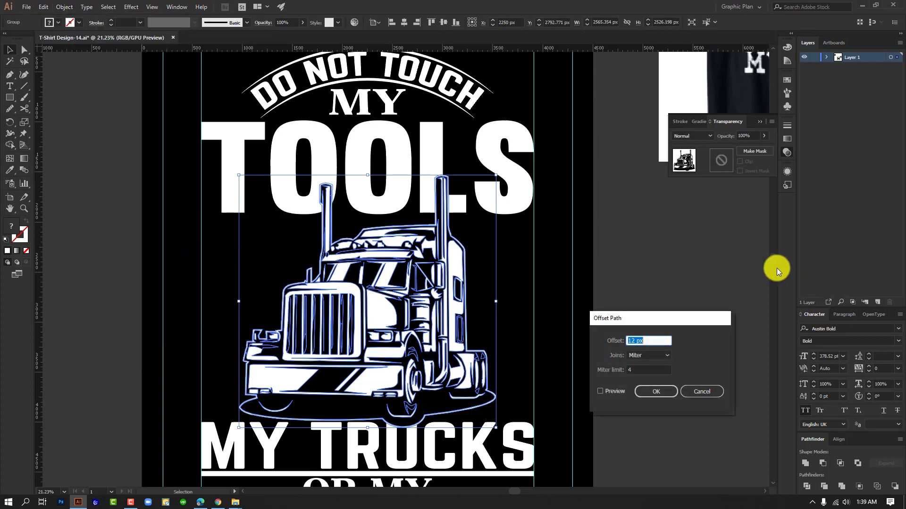
{"action": "left_click", "coordinate": [612, 392]}
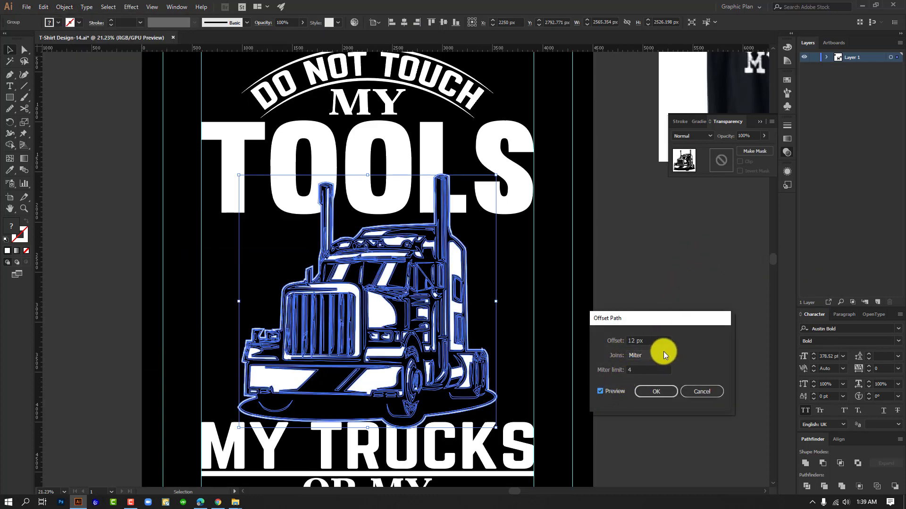
{"action": "left_click", "coordinate": [644, 395]}
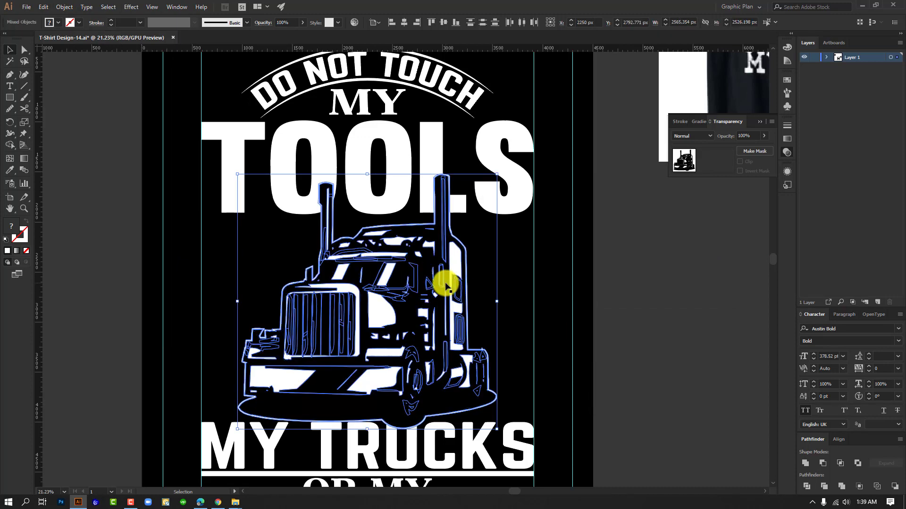
{"action": "left_click", "coordinate": [443, 286]}
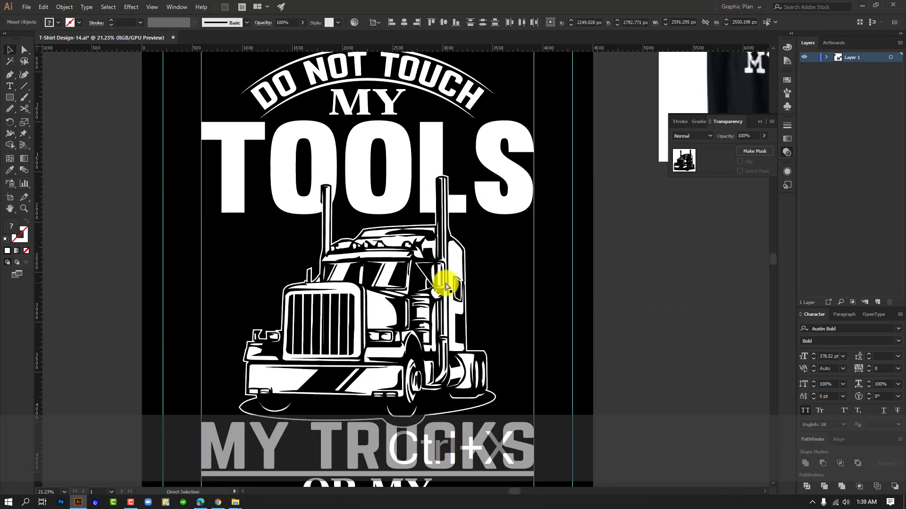
Step: Add an opacity mask with clipping turned off to the TOOLS lettering
{"action": "left_click", "coordinate": [396, 142]}
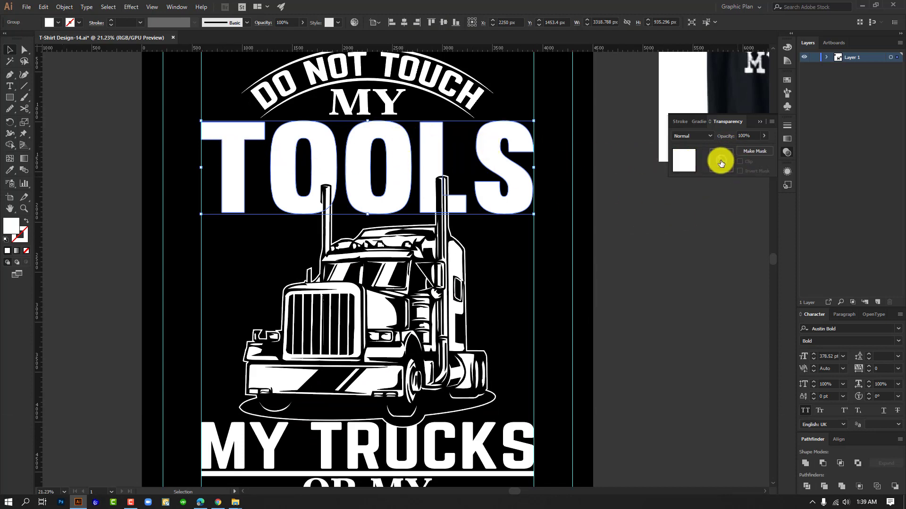
{"action": "left_click", "coordinate": [427, 164]}
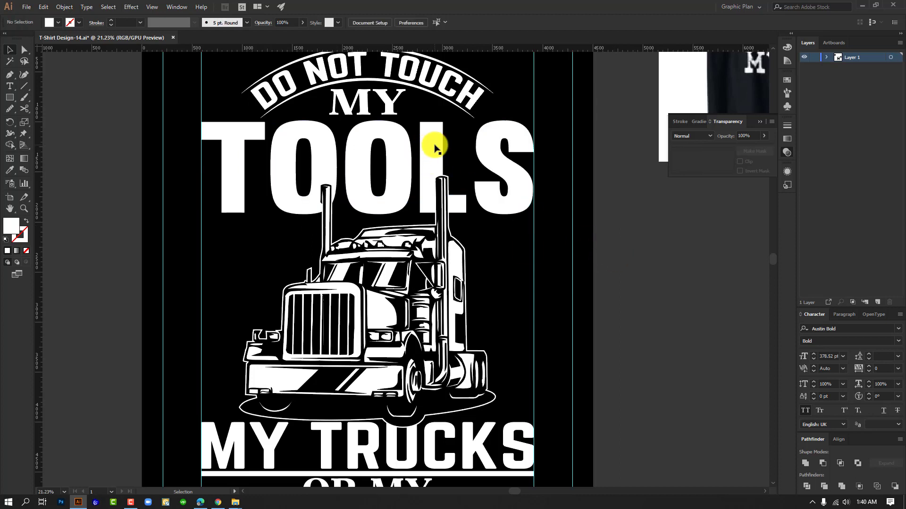
{"action": "left_click", "coordinate": [434, 147]}
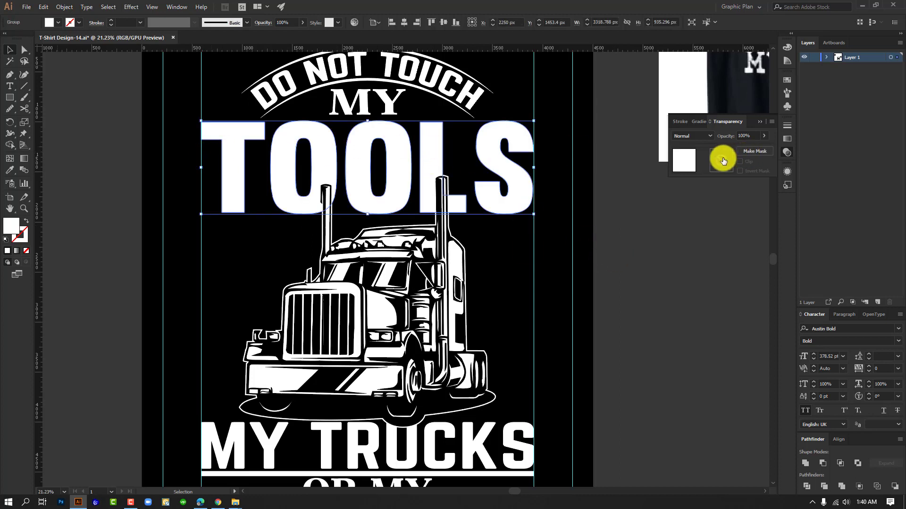
{"action": "left_click", "coordinate": [787, 151]}
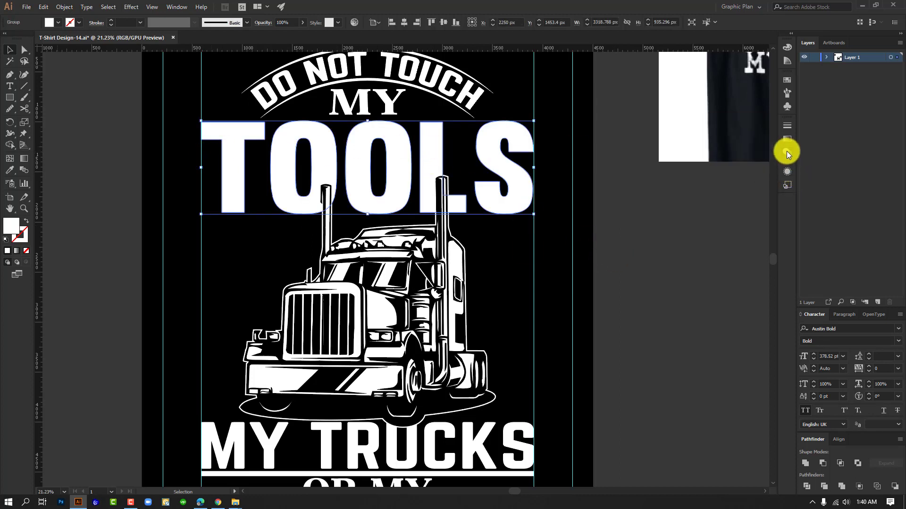
{"action": "left_click", "coordinate": [786, 152]}
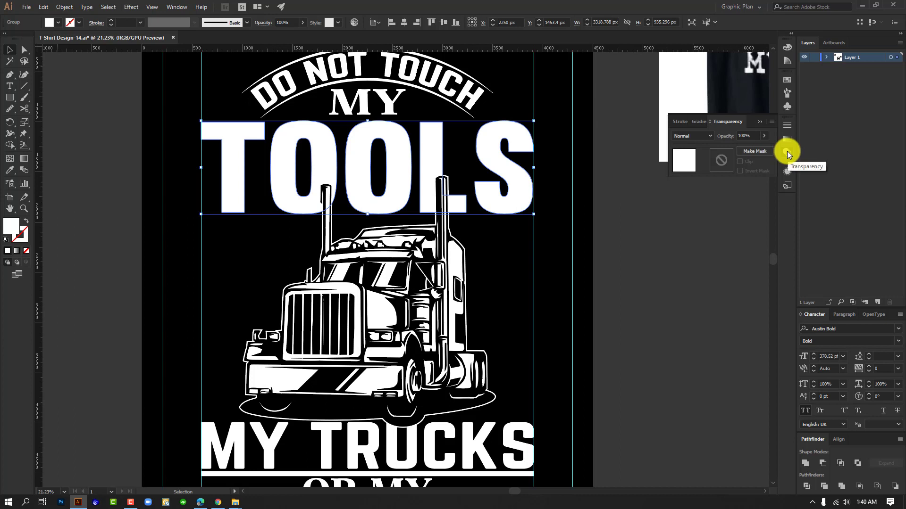
{"action": "left_click", "coordinate": [724, 161]}
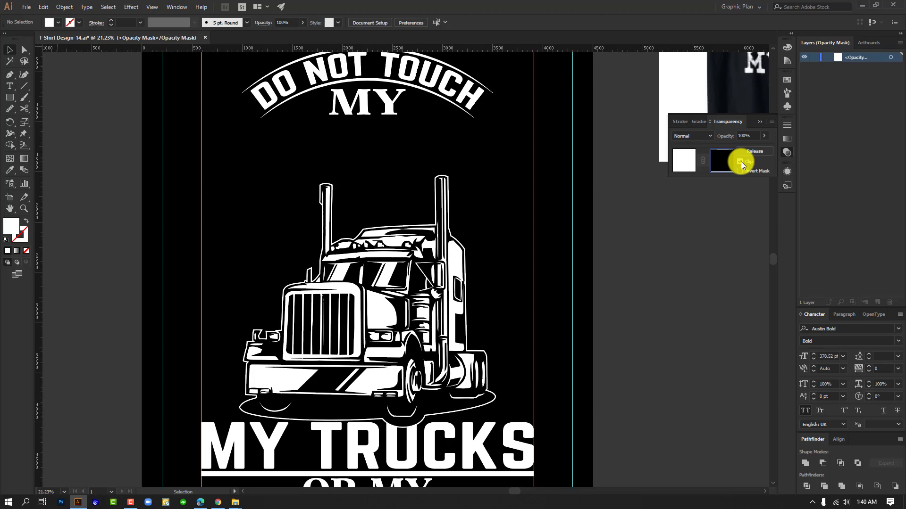
{"action": "left_click", "coordinate": [740, 161]}
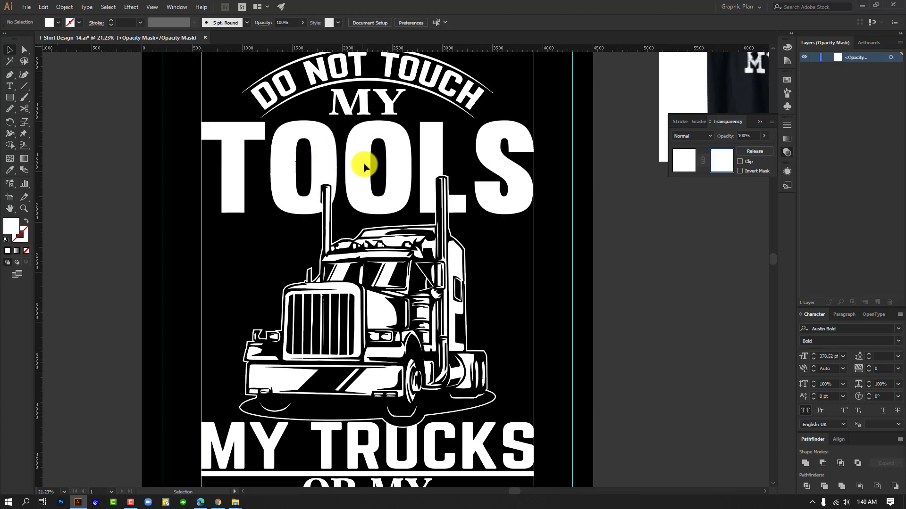
Step: Paste the cut truck offset paths in place inside the TOOLS opacity mask and fill them black
{"action": "key", "text": "ctrl"}
{"action": "key", "text": "ctrl+f"}
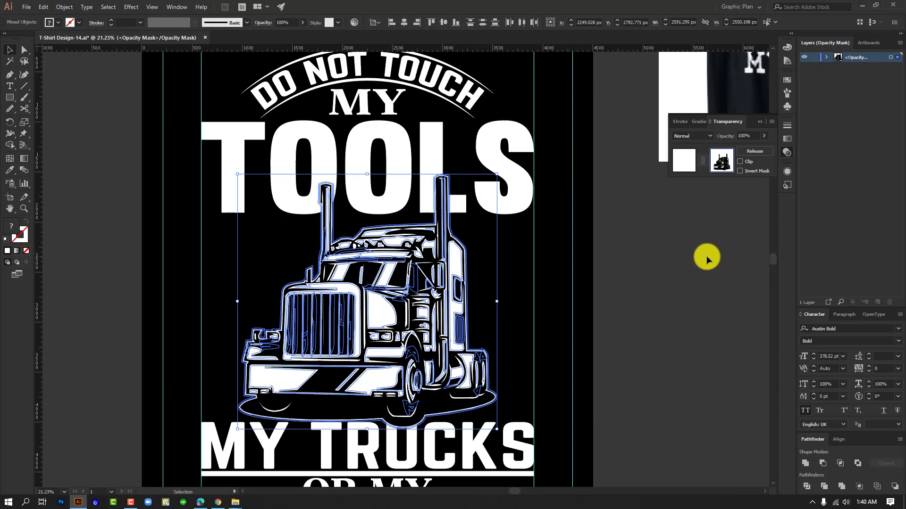
{"action": "key", "text": "i"}
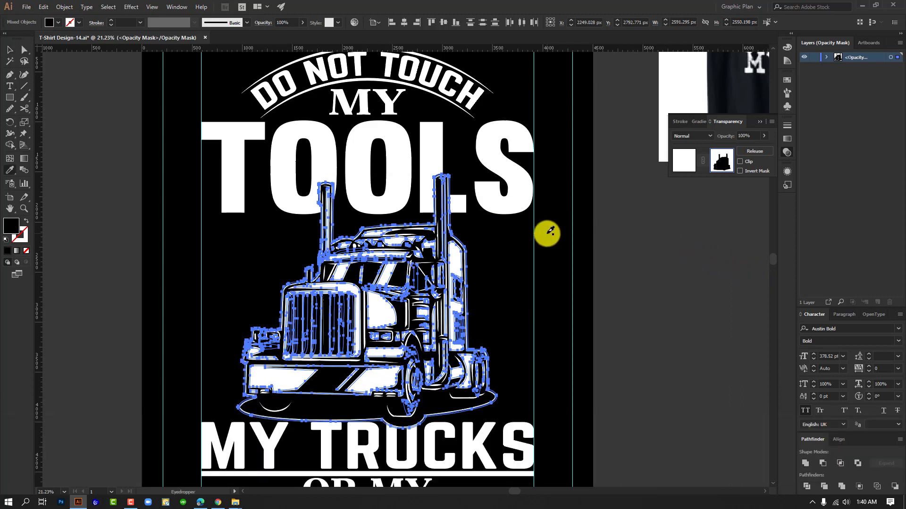
Step: Merge the black truck paths in the mask into one silhouette and stop editing the opacity mask
{"action": "left_click", "coordinate": [841, 491]}
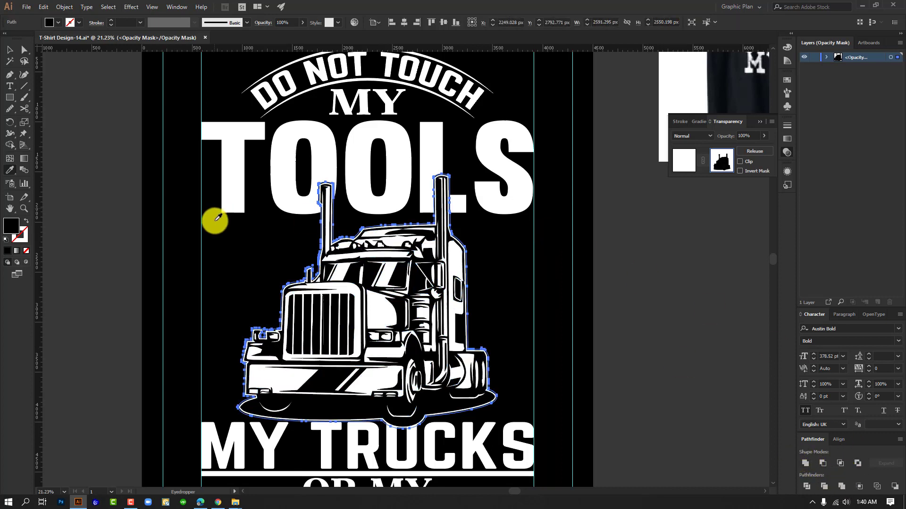
{"action": "left_click", "coordinate": [9, 49]}
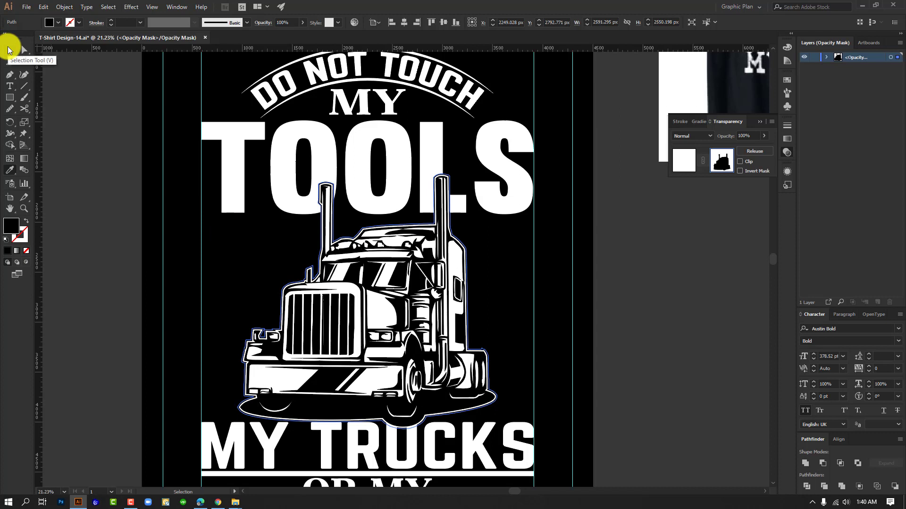
{"action": "left_click", "coordinate": [660, 234]}
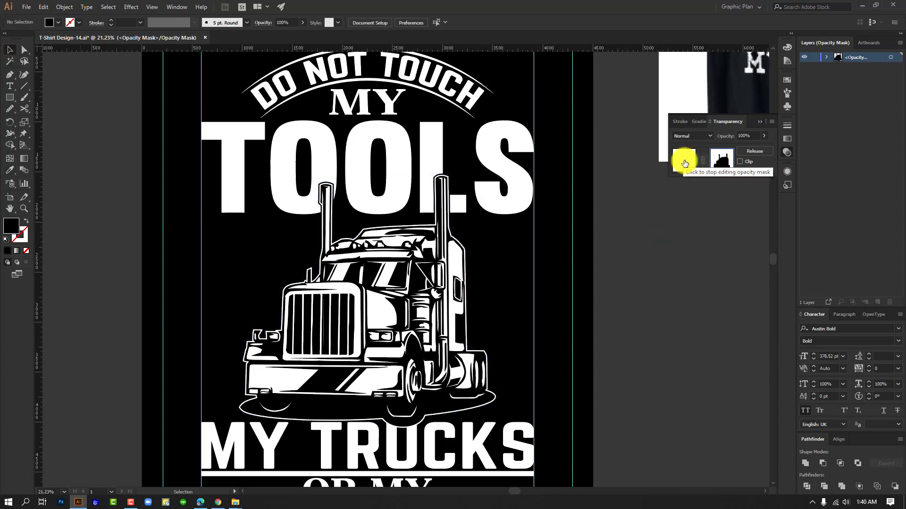
{"action": "left_click", "coordinate": [684, 162]}
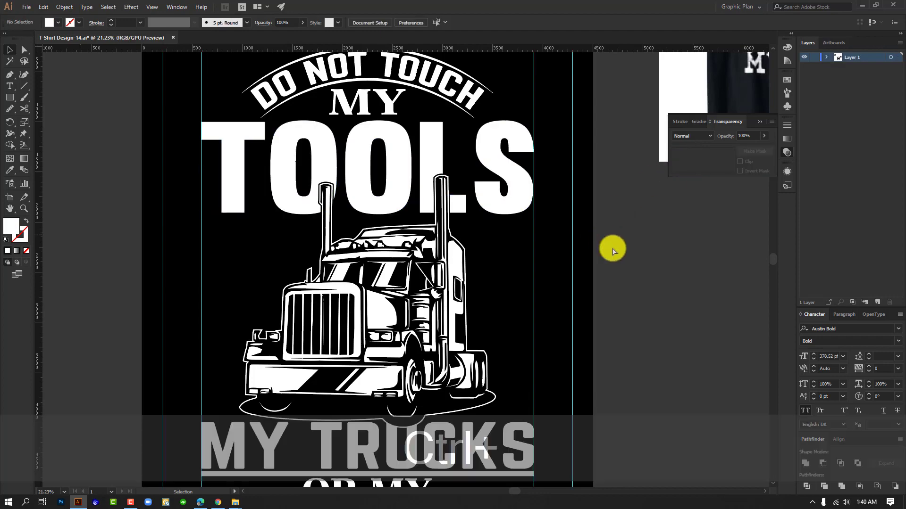
Step: Examine the masked TOOLS lettering around the truck's exhaust stacks and the overall T-shirt layout
{"action": "left_click", "coordinate": [599, 243], "text": "ctrl+alt"}
{"action": "left_click_drag", "start_coordinate": [525, 246], "coordinate": [493, 169]}
{"action": "left_click_drag", "start_coordinate": [388, 162], "coordinate": [493, 259]}
{"action": "left_click_drag", "start_coordinate": [560, 257], "coordinate": [478, 205]}
{"action": "left_click_drag", "start_coordinate": [447, 293], "coordinate": [499, 331]}
{"action": "left_click_drag", "start_coordinate": [495, 342], "coordinate": [500, 260]}
{"action": "left_click_drag", "start_coordinate": [549, 216], "coordinate": [518, 335]}
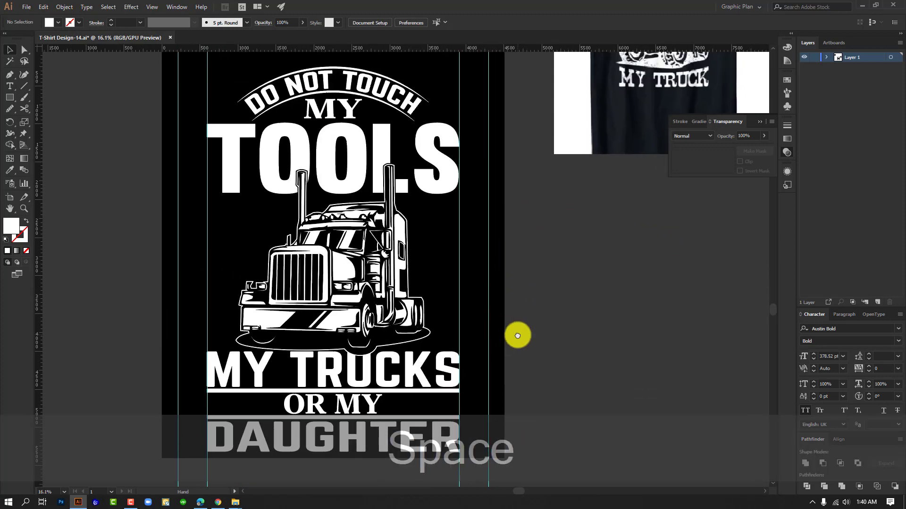
{"action": "left_click_drag", "start_coordinate": [346, 100], "coordinate": [350, 130]}
{"action": "left_click_drag", "start_coordinate": [649, 240], "coordinate": [332, 483]}
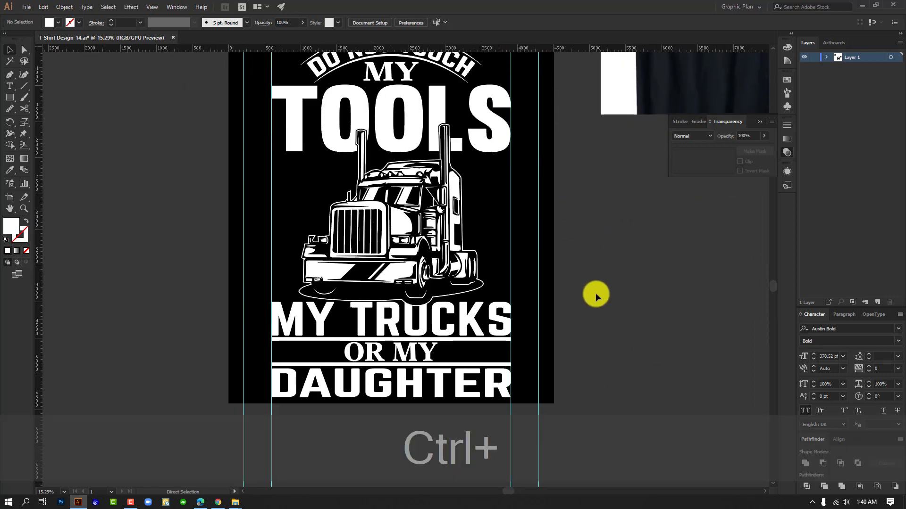
Step: Paste the clipart image of a hammer, wrench, pliers and screwdriver onto the empty canvas beside the artboard
{"action": "key", "text": "ctrl+v"}
{"action": "left_click_drag", "start_coordinate": [415, 273], "coordinate": [565, 296]}
{"action": "left_click_drag", "start_coordinate": [529, 257], "coordinate": [477, 260]}
{"action": "left_click_drag", "start_coordinate": [526, 301], "coordinate": [836, 398]}
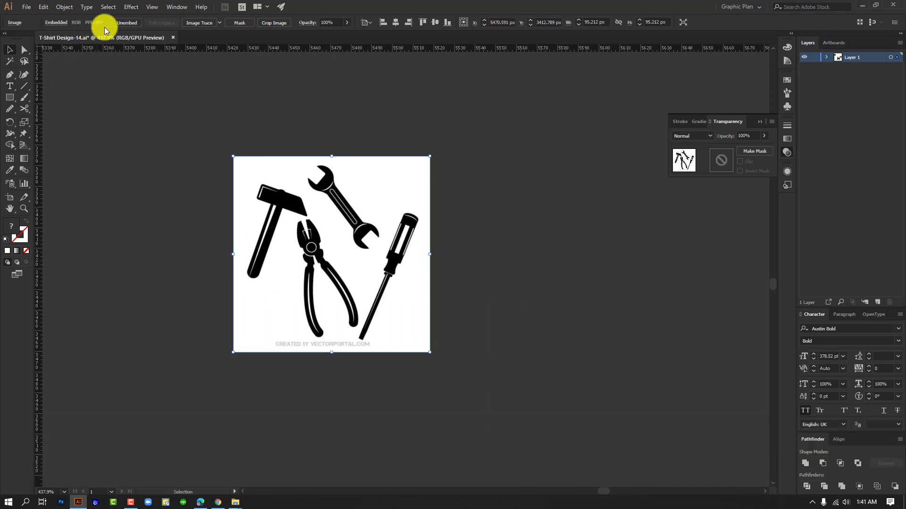
{"action": "left_click_drag", "start_coordinate": [310, 245], "coordinate": [446, 285]}
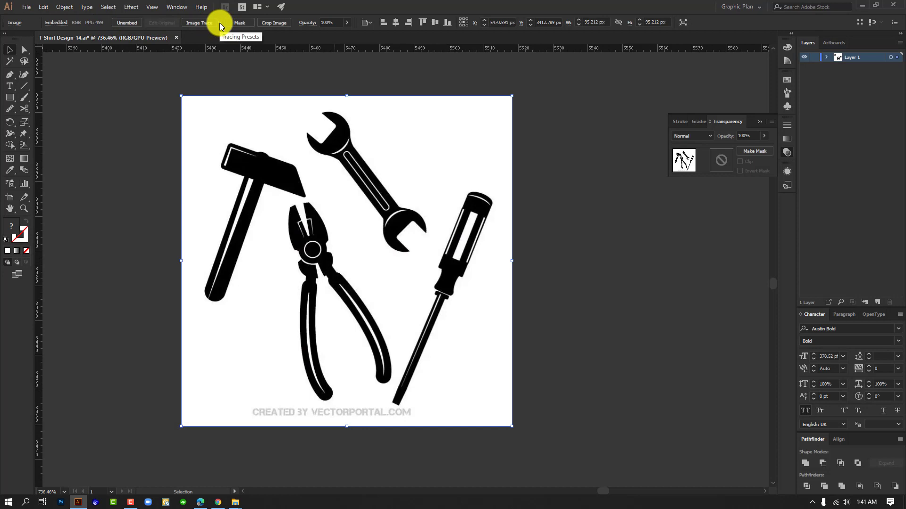
{"action": "left_click_drag", "start_coordinate": [290, 118], "coordinate": [303, 126]}
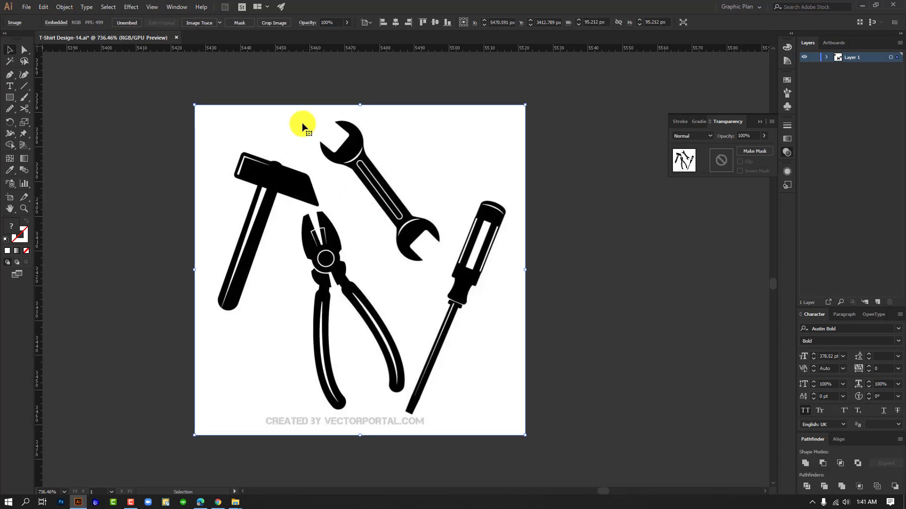
Step: Image-trace the hand-tools clipart with the Silhouettes preset, set the threshold to 126 and expand the tracing
{"action": "left_click", "coordinate": [221, 24]}
{"action": "left_click", "coordinate": [228, 140]}
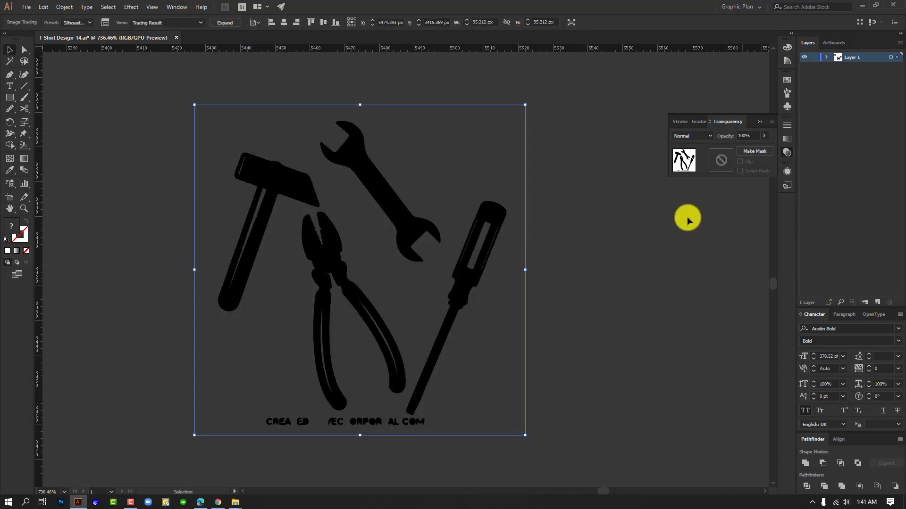
{"action": "left_click", "coordinate": [107, 23]}
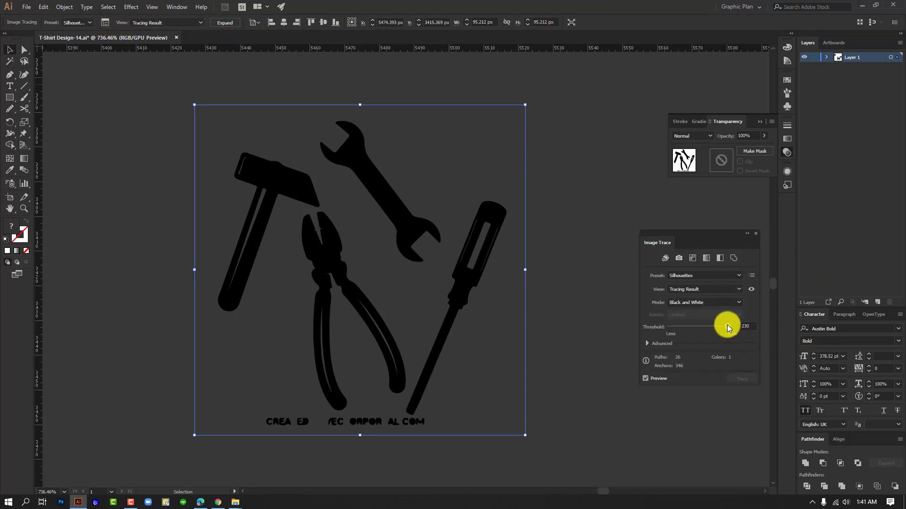
{"action": "left_click_drag", "start_coordinate": [727, 325], "coordinate": [719, 325]}
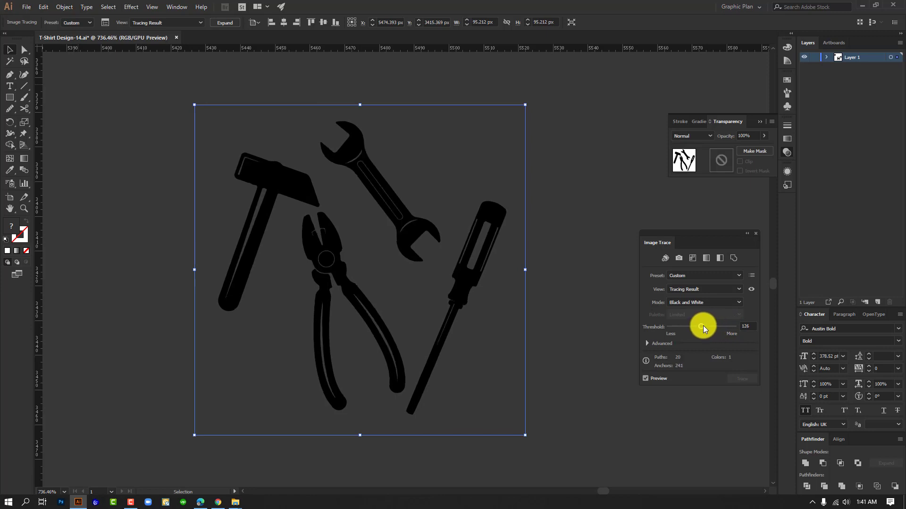
{"action": "left_click", "coordinate": [756, 234]}
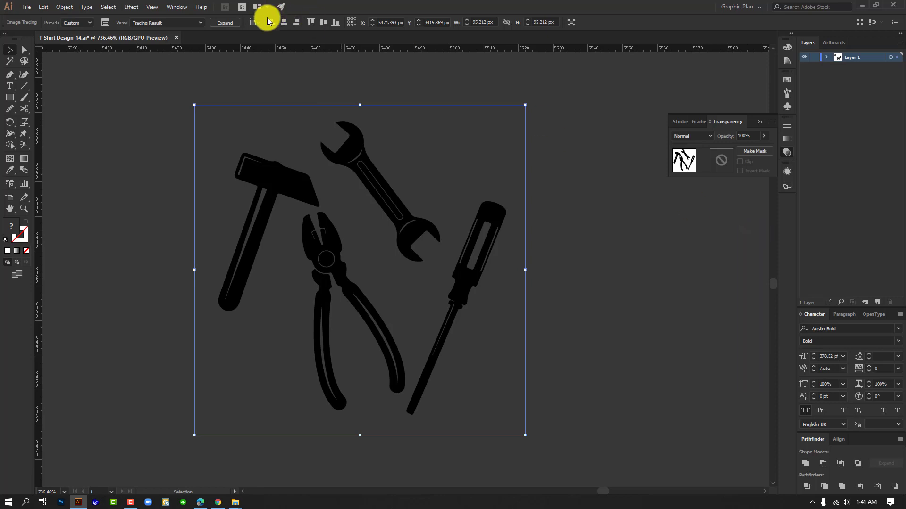
{"action": "left_click", "coordinate": [222, 24]}
Step: Scale the traced hand-tools group up to about 1505 by 1536 px beside the artboard
{"action": "key", "text": "ctrl+alt+space"}
{"action": "left_click_drag", "start_coordinate": [614, 314], "coordinate": [359, 241]}
{"action": "left_click_drag", "start_coordinate": [499, 284], "coordinate": [397, 160]}
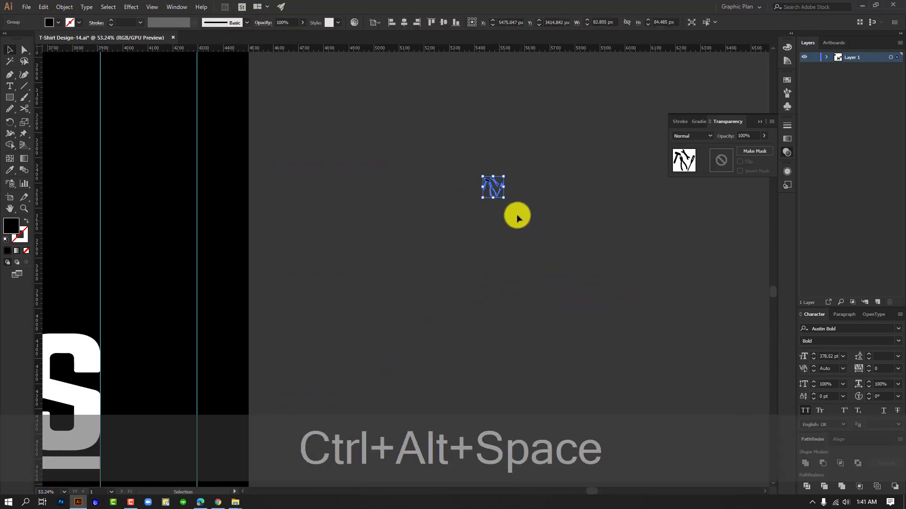
{"action": "left_click_drag", "start_coordinate": [504, 199], "coordinate": [684, 384]}
{"action": "key", "text": "ctrl+space"}
{"action": "left_click_drag", "start_coordinate": [666, 354], "coordinate": [574, 313]}
{"action": "left_click", "coordinate": [679, 352]}
Step: Ungroup the traced hand-tools artwork into separate tools and deselect them
{"action": "left_click", "coordinate": [653, 284]}
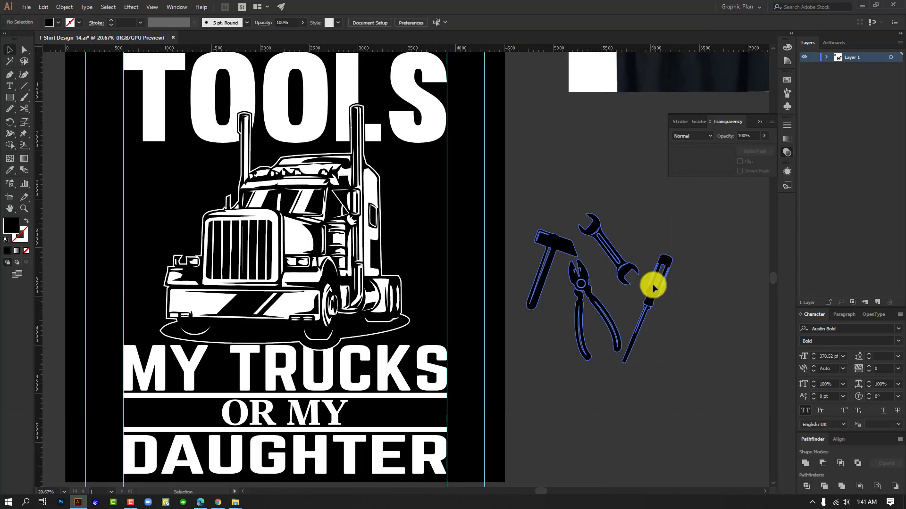
{"action": "right_click", "coordinate": [626, 230]}
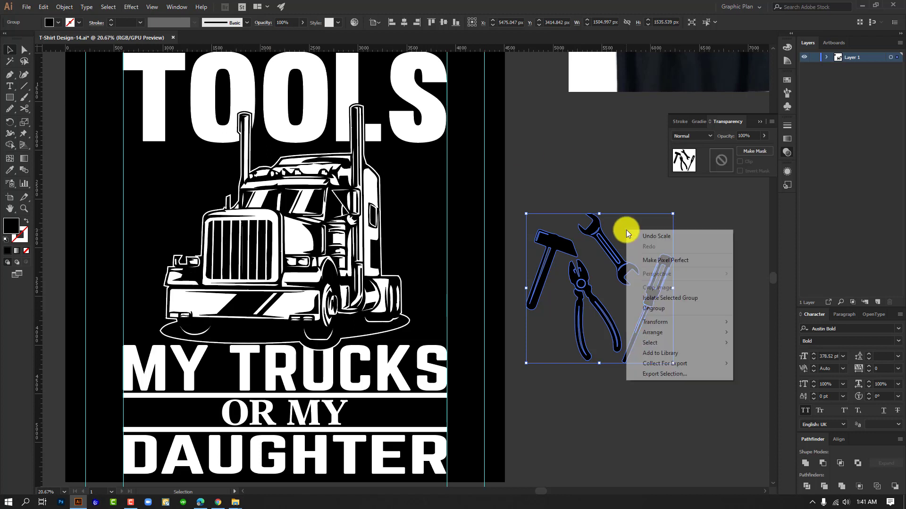
{"action": "left_click", "coordinate": [666, 309]}
{"action": "left_click", "coordinate": [713, 338]}
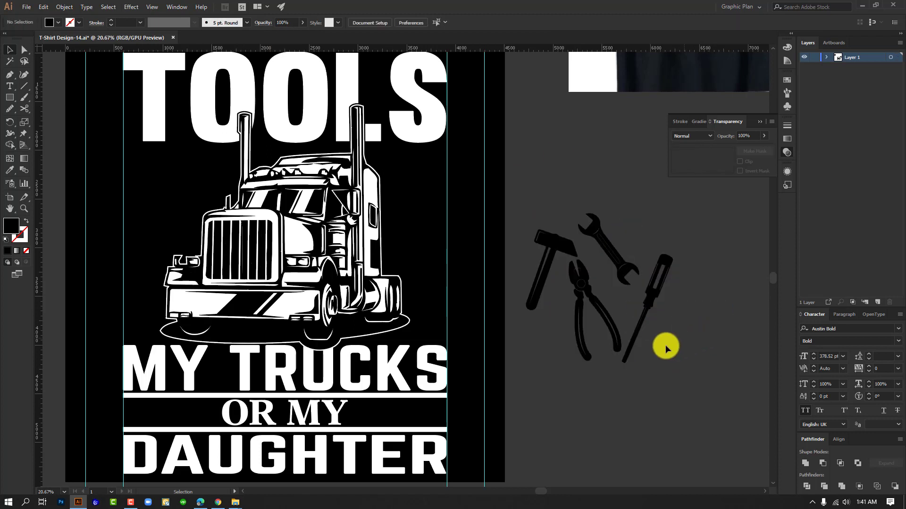
Step: Try to merge the screwdriver's handle and shaft into one shape with Pathfinder Unite
{"action": "left_click", "coordinate": [670, 275]}
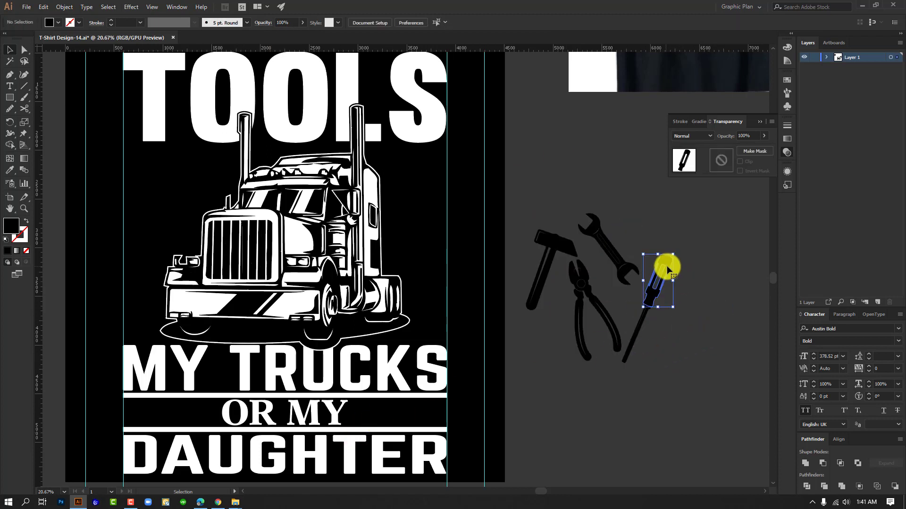
{"action": "left_click_drag", "start_coordinate": [702, 269], "coordinate": [651, 316]}
{"action": "right_click", "coordinate": [656, 296]}
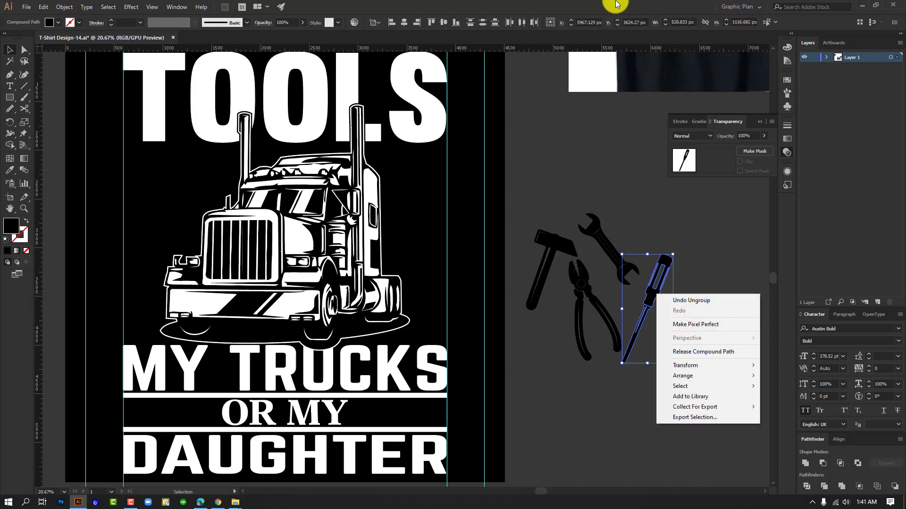
{"action": "key", "text": "Escape"}
{"action": "key", "text": "ctrl+g"}
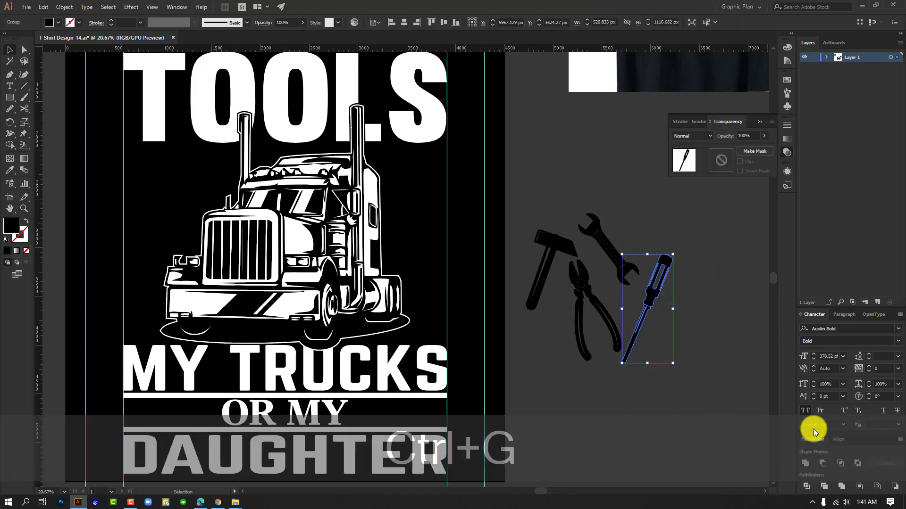
{"action": "left_click", "coordinate": [801, 463]}
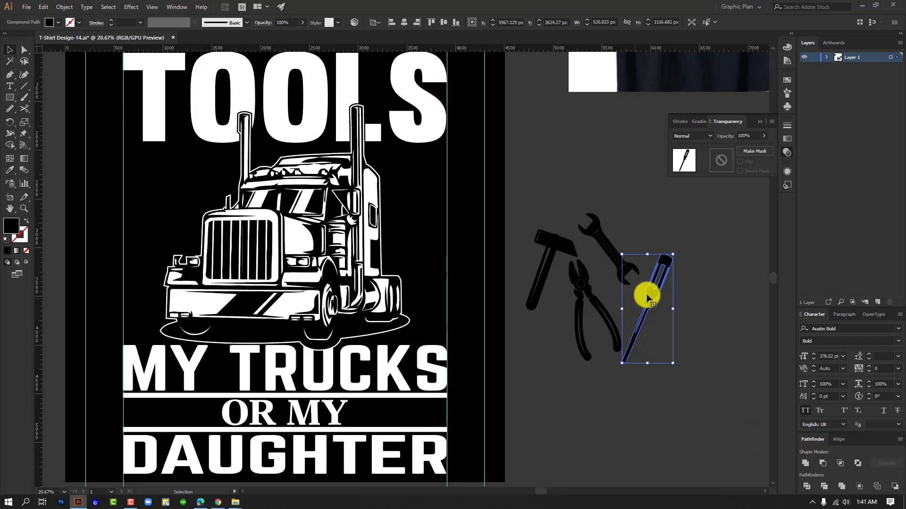
{"action": "left_click", "coordinate": [682, 329]}
Step: Undo the attempted merge of the screwdriver's handle and shaft
{"action": "key", "text": "ctrl+alt+space"}
{"action": "left_click_drag", "start_coordinate": [669, 324], "coordinate": [871, 455]}
{"action": "key", "text": "ctrl+z"}
{"action": "left_click", "coordinate": [689, 324]}
{"action": "key", "text": "ctrl+alt+space"}
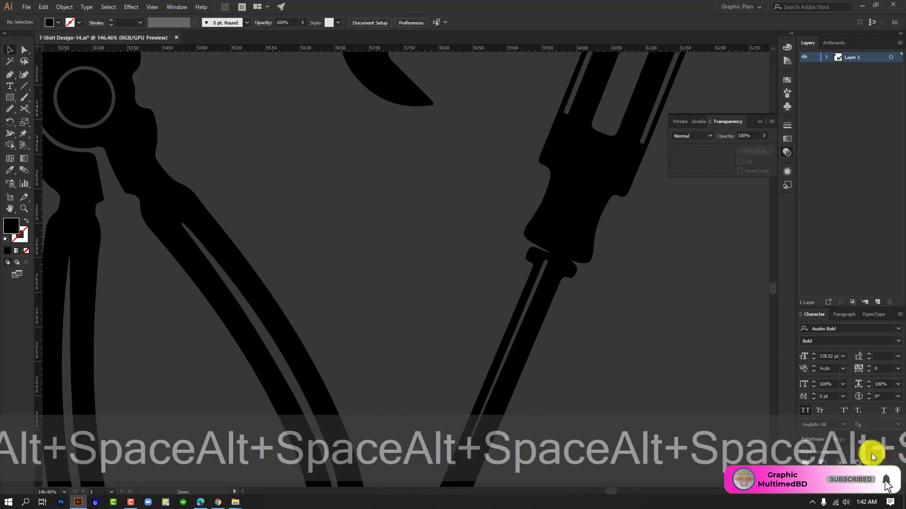
{"action": "key", "text": "ctrl+z"}
{"action": "key", "text": "ctrl+alt+space"}
{"action": "left_click_drag", "start_coordinate": [692, 349], "coordinate": [477, 274]}
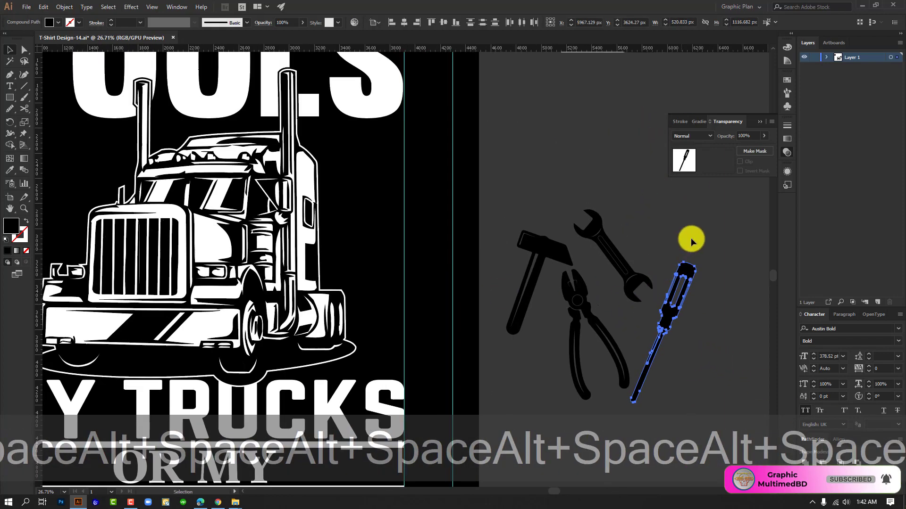
{"action": "left_click", "coordinate": [695, 286]}
{"action": "left_click_drag", "start_coordinate": [691, 272], "coordinate": [482, 345]}
{"action": "key", "text": "ctrl+z"}
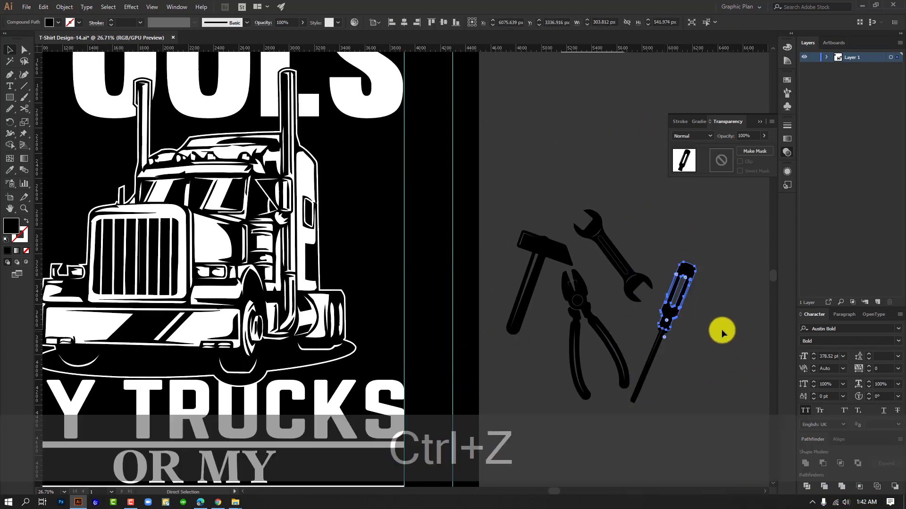
Step: Combine the screwdriver's handle and shaft into a single shape and deselect it
{"action": "left_click", "coordinate": [720, 329]}
{"action": "key", "text": "v"}
{"action": "left_click", "coordinate": [655, 363]}
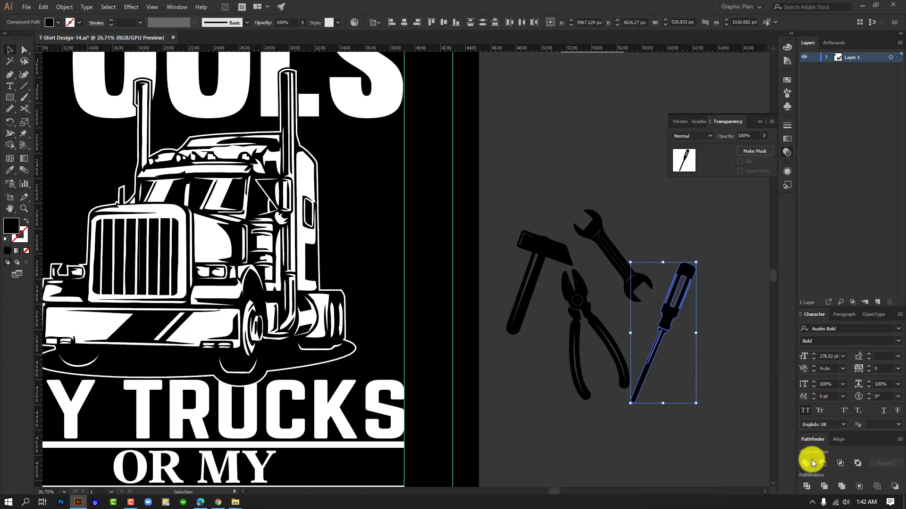
{"action": "right_click", "coordinate": [660, 313]}
{"action": "left_click", "coordinate": [647, 145]}
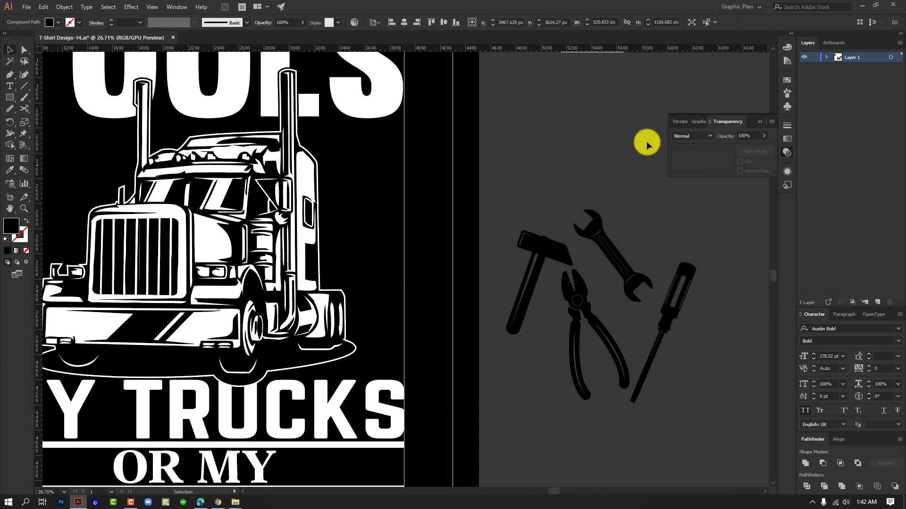
Step: Move the screwdriver away from the other tools to below the hammer and fill it with white
{"action": "left_click_drag", "start_coordinate": [667, 313], "coordinate": [507, 388]}
{"action": "left_click_drag", "start_coordinate": [547, 410], "coordinate": [589, 283]}
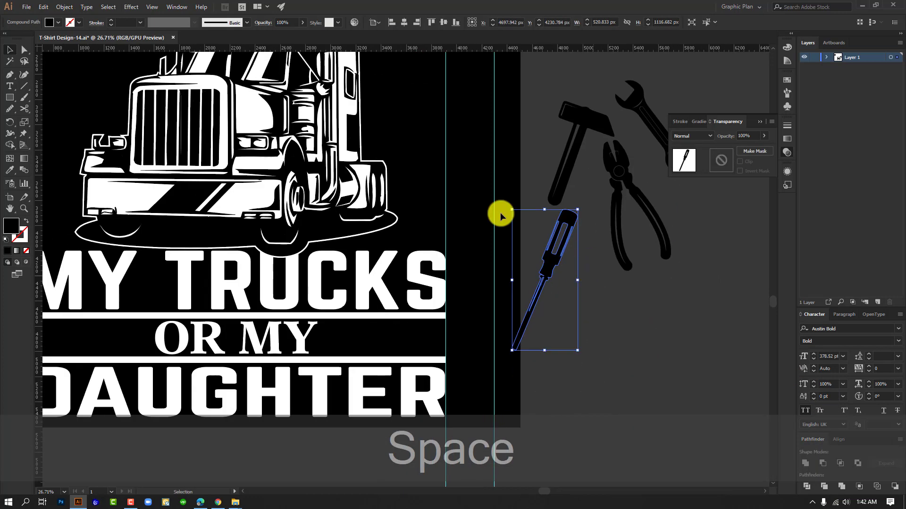
{"action": "left_click", "coordinate": [51, 22]}
{"action": "left_click", "coordinate": [20, 37]}
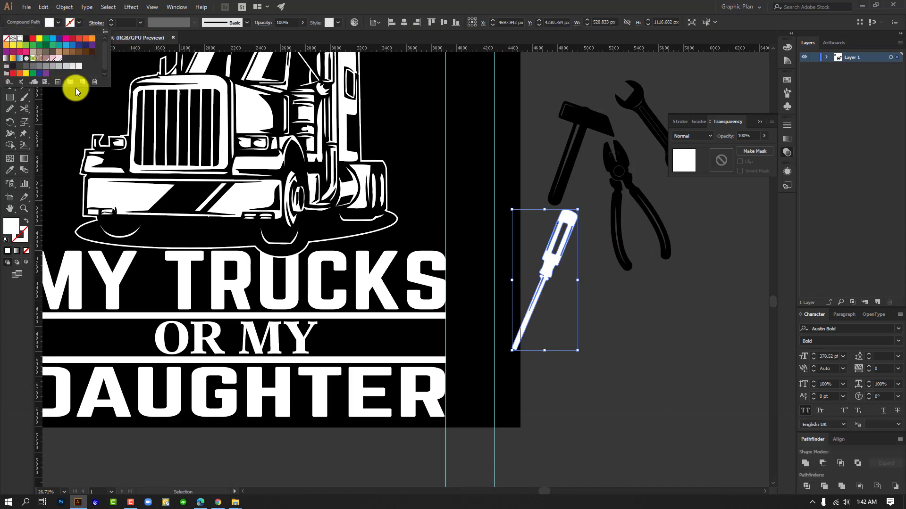
{"action": "left_click", "coordinate": [626, 347]}
Step: Scale down the white screwdriver in the empty space beside the artboard and rotate it to lie horizontally
{"action": "left_click_drag", "start_coordinate": [546, 263], "coordinate": [617, 307]}
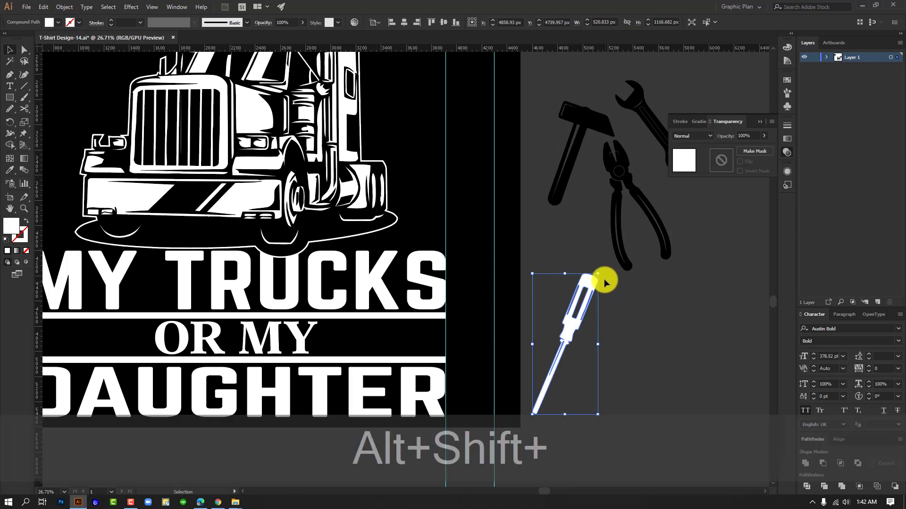
{"action": "left_click_drag", "start_coordinate": [599, 273], "coordinate": [580, 313]}
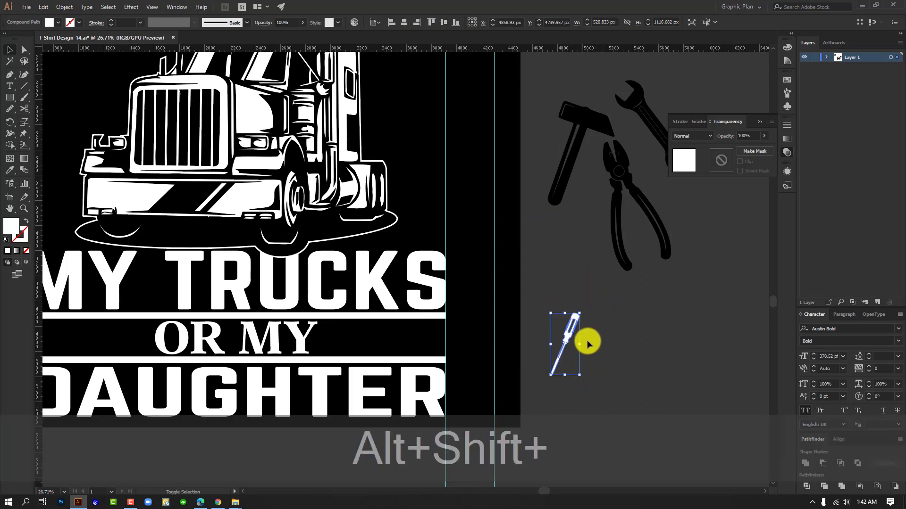
{"action": "left_click_drag", "start_coordinate": [584, 346], "coordinate": [649, 358]}
{"action": "left_click_drag", "start_coordinate": [578, 347], "coordinate": [613, 401]}
{"action": "left_click", "coordinate": [542, 358]}
Step: Place the screwdriver, about 996 by 118 px, after OR MY between the white bars, with its tip against the guide at the lettering's edge
{"action": "left_click_drag", "start_coordinate": [491, 287], "coordinate": [716, 375]}
{"action": "left_click_drag", "start_coordinate": [667, 315], "coordinate": [579, 354]}
{"action": "left_click", "coordinate": [461, 279]}
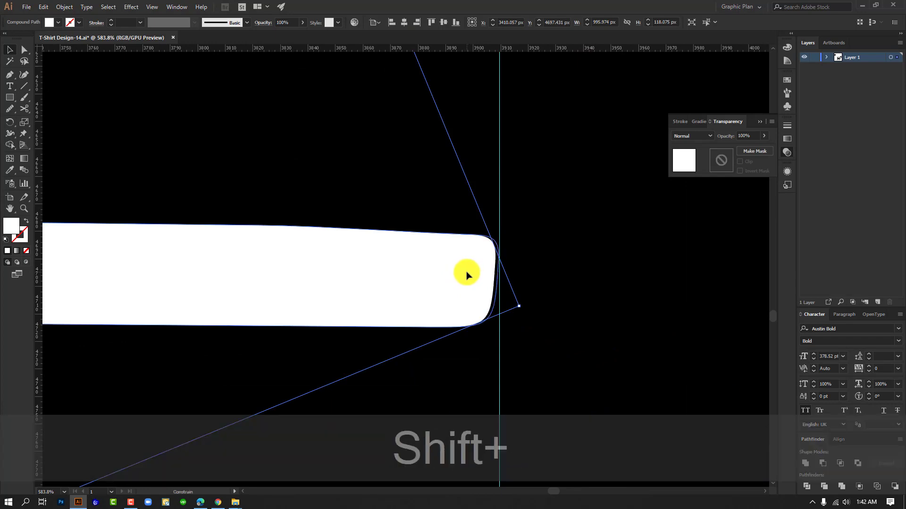
{"action": "left_click_drag", "start_coordinate": [467, 273], "coordinate": [467, 273]}
{"action": "left_click", "coordinate": [689, 347]}
{"action": "left_click_drag", "start_coordinate": [632, 329], "coordinate": [323, 289]}
{"action": "left_click_drag", "start_coordinate": [479, 362], "coordinate": [451, 435]}
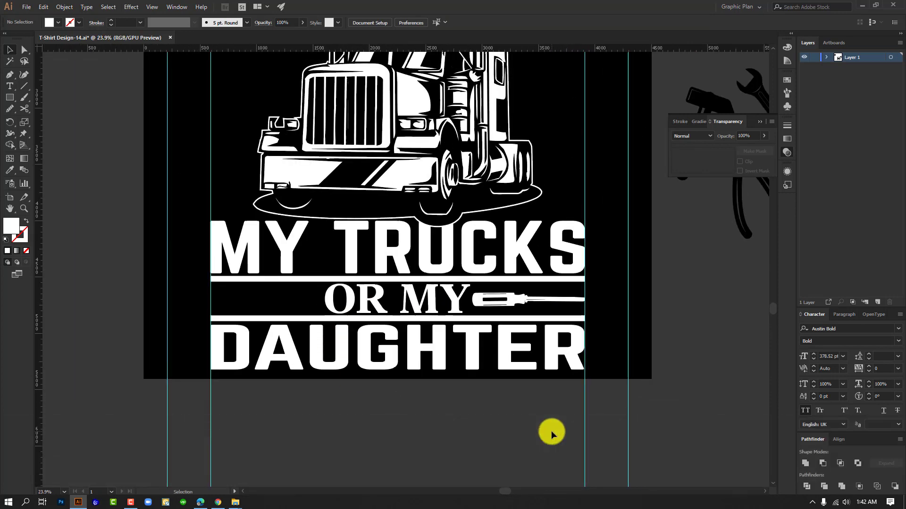
Step: Duplicate the screwdriver straight across to the empty space before OR MY, between the two white bars
{"action": "left_click", "coordinate": [408, 293]}
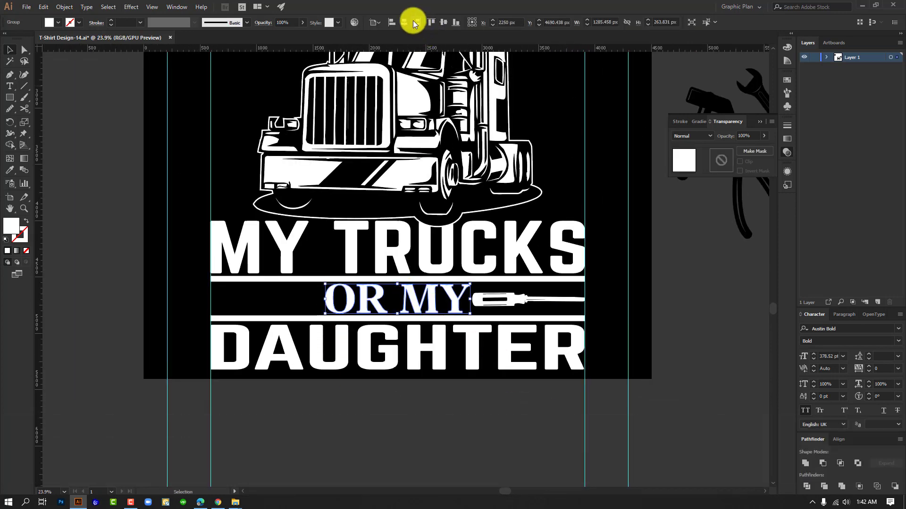
{"action": "left_click_drag", "start_coordinate": [506, 302], "coordinate": [570, 324]}
{"action": "left_click_drag", "start_coordinate": [569, 325], "coordinate": [618, 310]}
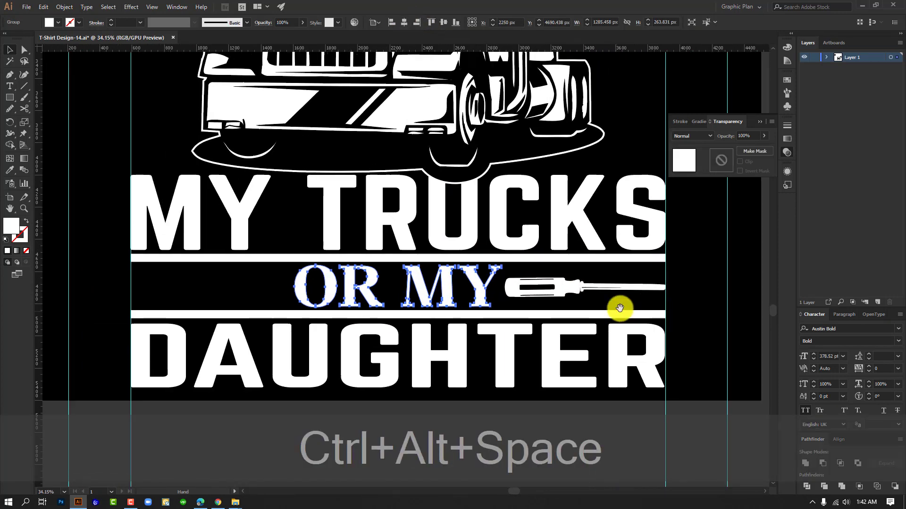
{"action": "left_click", "coordinate": [555, 277]}
{"action": "left_click_drag", "start_coordinate": [564, 287], "coordinate": [199, 276]}
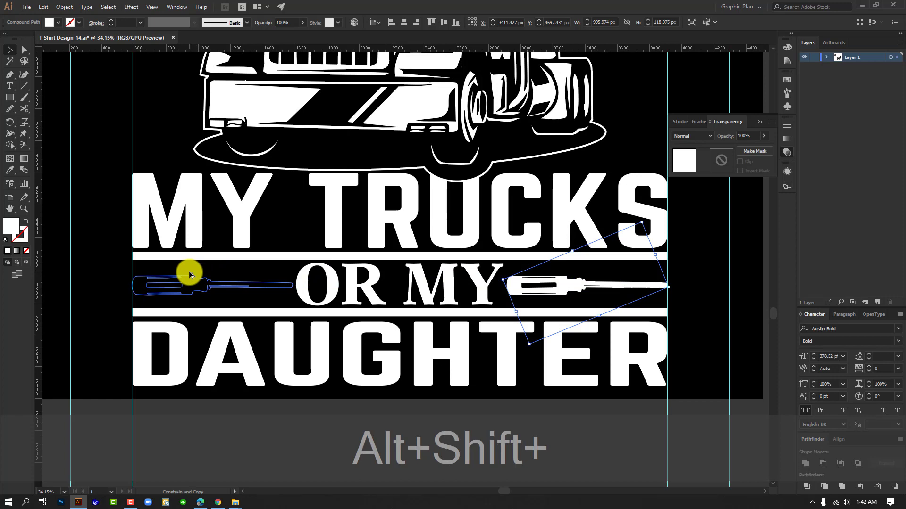
{"action": "left_click_drag", "start_coordinate": [189, 273], "coordinate": [190, 273]}
Step: Reflect the copied screwdriver about the vertical axis so its handle faces OR MY
{"action": "left_click_drag", "start_coordinate": [167, 304], "coordinate": [279, 329]}
{"action": "left_click_drag", "start_coordinate": [279, 330], "coordinate": [331, 330]}
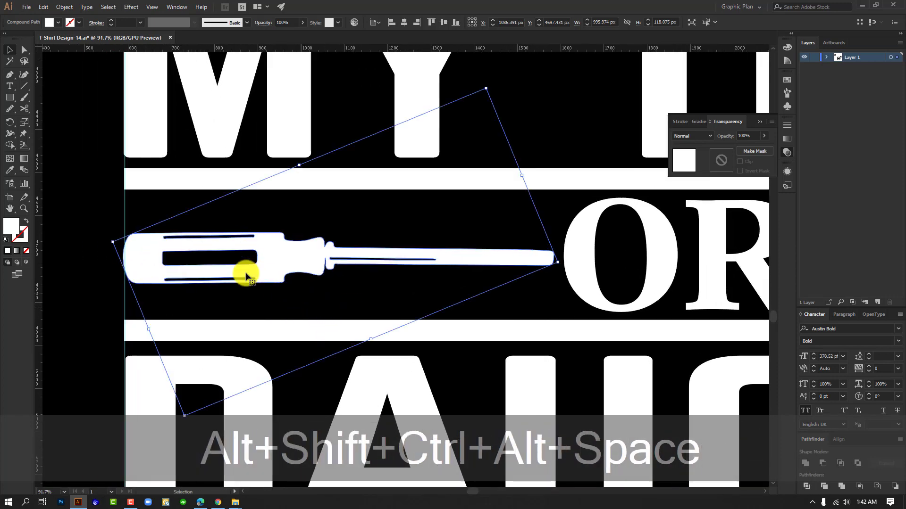
{"action": "right_click", "coordinate": [151, 250]}
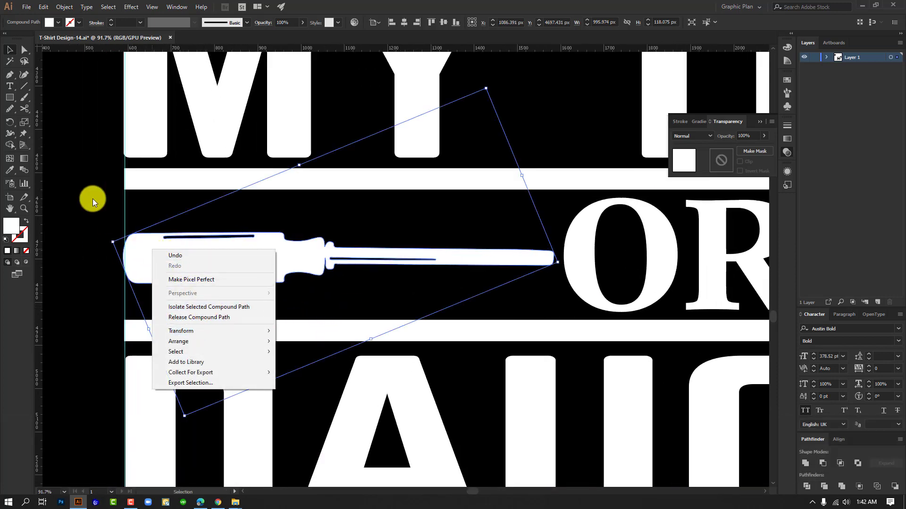
{"action": "left_click", "coordinate": [93, 199]}
{"action": "left_click", "coordinate": [159, 249]}
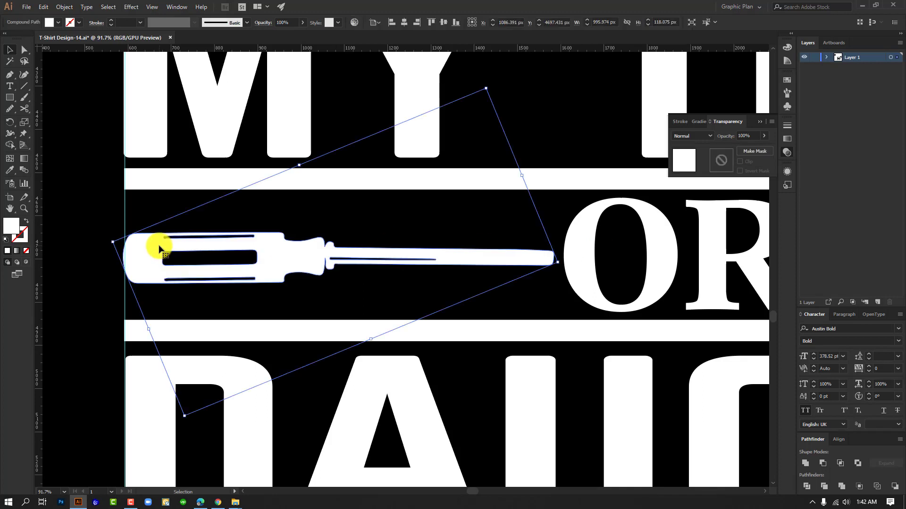
{"action": "right_click", "coordinate": [160, 245]}
{"action": "mouse_move", "coordinate": [220, 330]}
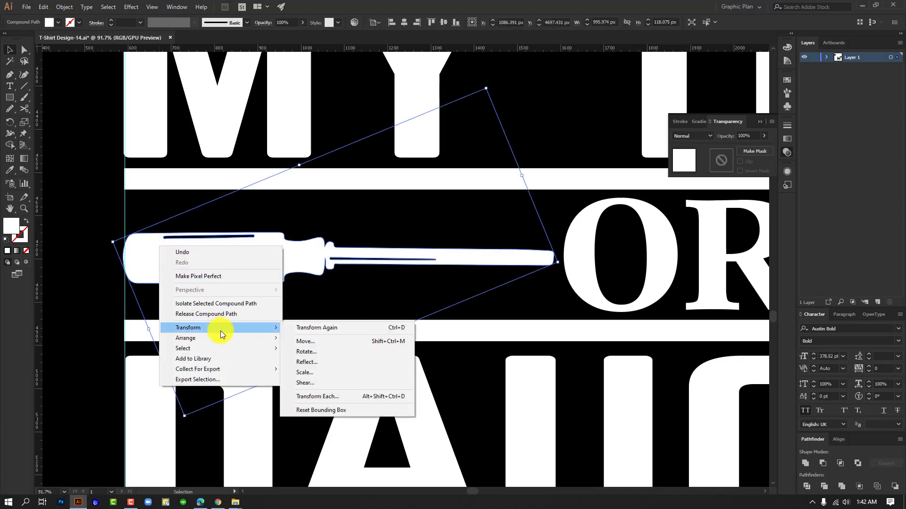
{"action": "left_click", "coordinate": [338, 364]}
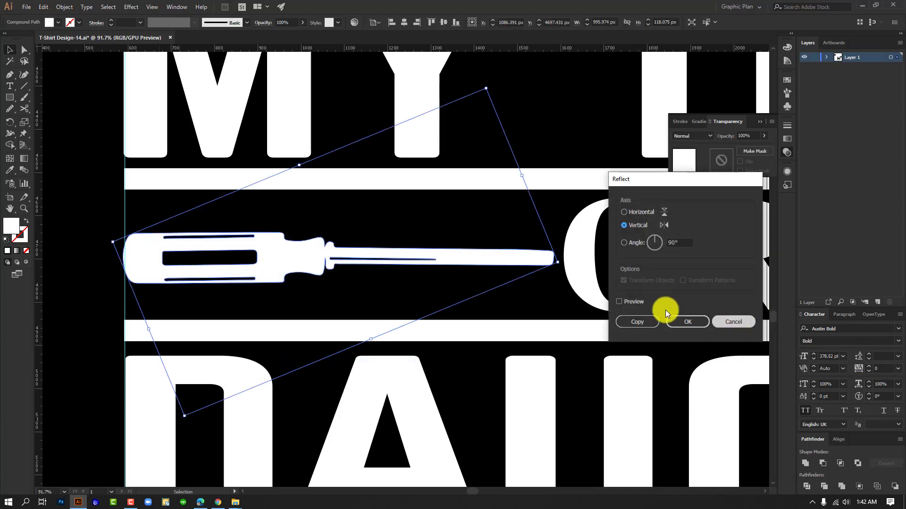
{"action": "left_click", "coordinate": [631, 302]}
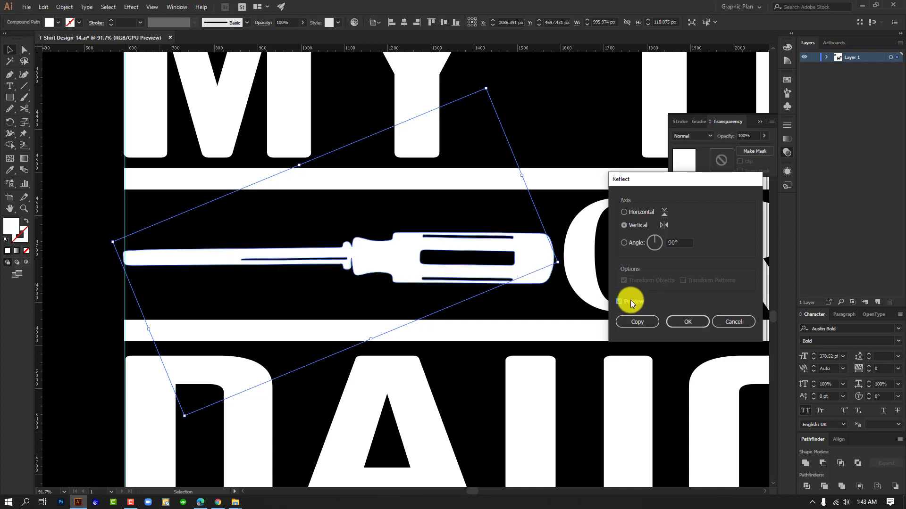
{"action": "left_click", "coordinate": [677, 321]}
Step: Align the reflected screwdriver's tip with the guide at the start of the lettering and deselect it
{"action": "left_click_drag", "start_coordinate": [110, 255], "coordinate": [269, 300]}
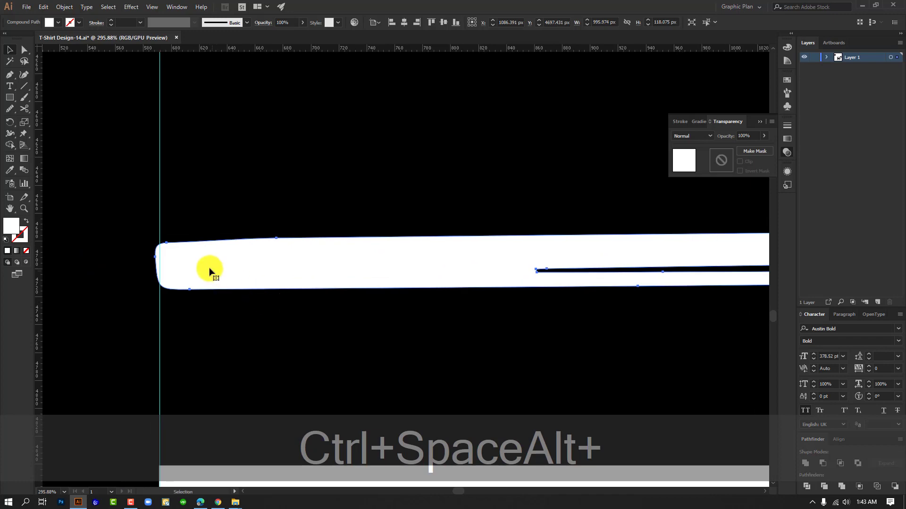
{"action": "left_click_drag", "start_coordinate": [185, 262], "coordinate": [190, 261]}
{"action": "left_click_drag", "start_coordinate": [394, 328], "coordinate": [226, 324]}
{"action": "left_click_drag", "start_coordinate": [653, 406], "coordinate": [274, 288]}
{"action": "left_click", "coordinate": [315, 318]}
Step: Move the wrench out of the hand-tools cluster to the empty space beside the word TOOLS
{"action": "left_click_drag", "start_coordinate": [469, 311], "coordinate": [437, 307]}
{"action": "left_click_drag", "start_coordinate": [458, 300], "coordinate": [434, 372]}
{"action": "left_click_drag", "start_coordinate": [340, 244], "coordinate": [433, 284]}
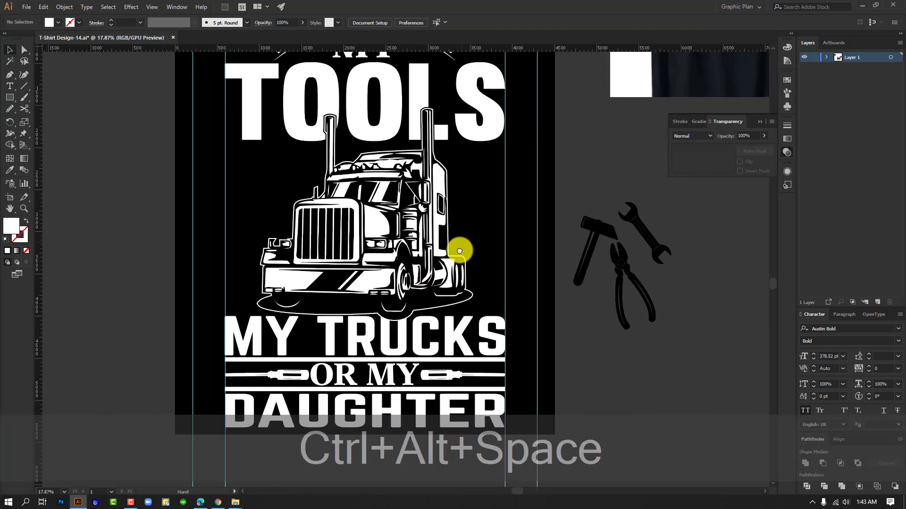
{"action": "left_click_drag", "start_coordinate": [460, 236], "coordinate": [440, 365]}
{"action": "left_click_drag", "start_coordinate": [414, 200], "coordinate": [429, 210]}
{"action": "left_click_drag", "start_coordinate": [592, 301], "coordinate": [484, 266]}
{"action": "left_click_drag", "start_coordinate": [671, 417], "coordinate": [576, 240]}
Step: Recolor the wrench white by sampling the TOOLS lettering with the Eyedropper, and deselect it
{"action": "key", "text": "i"}
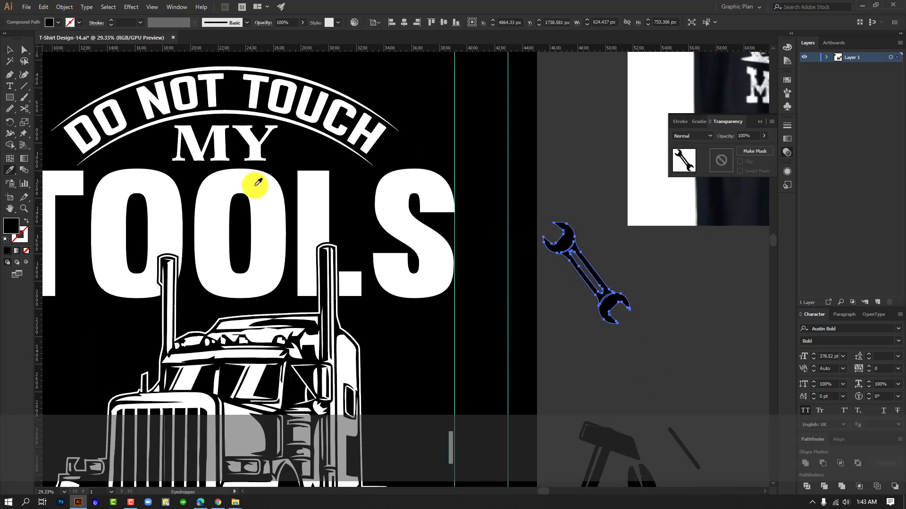
{"action": "left_click", "coordinate": [253, 186]}
{"action": "left_click", "coordinate": [14, 52]}
{"action": "left_click", "coordinate": [622, 280]}
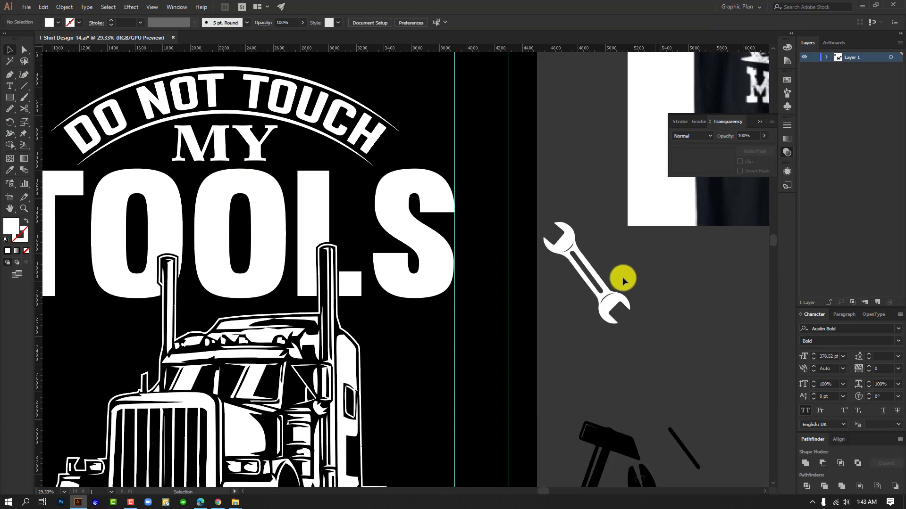
Step: Place the wrench after MY under the arc, rotate it nearly horizontal and scale it to about 448 by 138 px
{"action": "left_click_drag", "start_coordinate": [572, 250], "coordinate": [312, 163]}
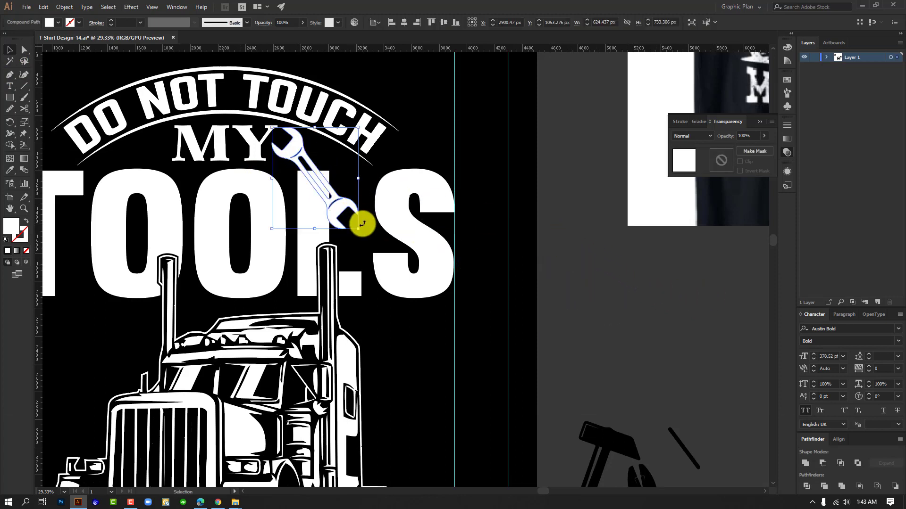
{"action": "left_click_drag", "start_coordinate": [363, 232], "coordinate": [412, 189]}
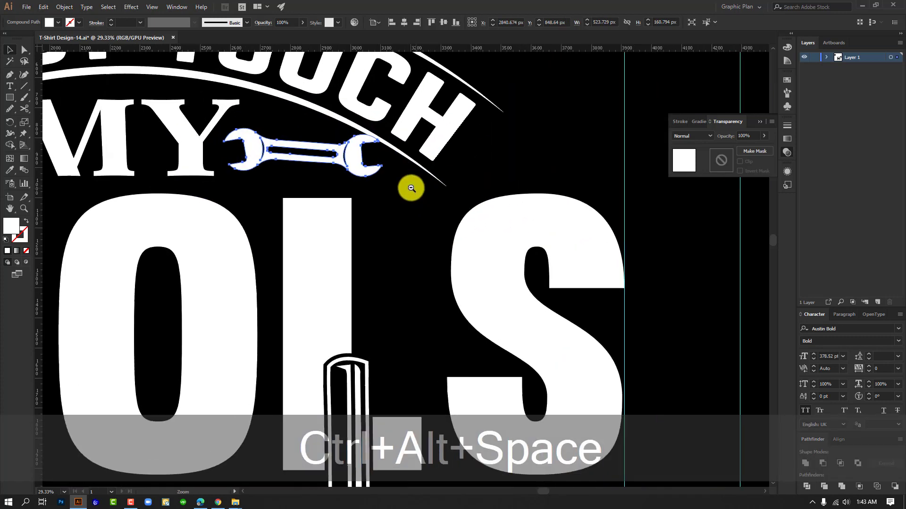
{"action": "left_click", "coordinate": [411, 188], "text": "ctrl+alt"}
{"action": "left_click_drag", "start_coordinate": [480, 198], "coordinate": [424, 203]}
{"action": "left_click", "coordinate": [550, 211]}
{"action": "left_click", "coordinate": [582, 223]}
{"action": "key", "text": "ctrl+alt+space"}
{"action": "left_click_drag", "start_coordinate": [556, 226], "coordinate": [464, 220]}
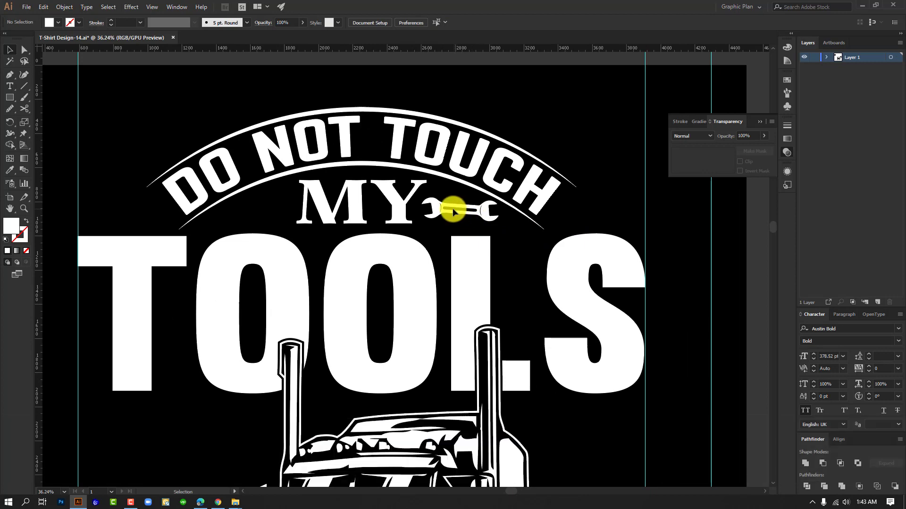
Step: Nudge the wrench beside MY slightly down and to the left, and deselect it
{"action": "left_click", "coordinate": [449, 208]}
{"action": "key", "text": "Down"}
{"action": "key", "text": "Down"}
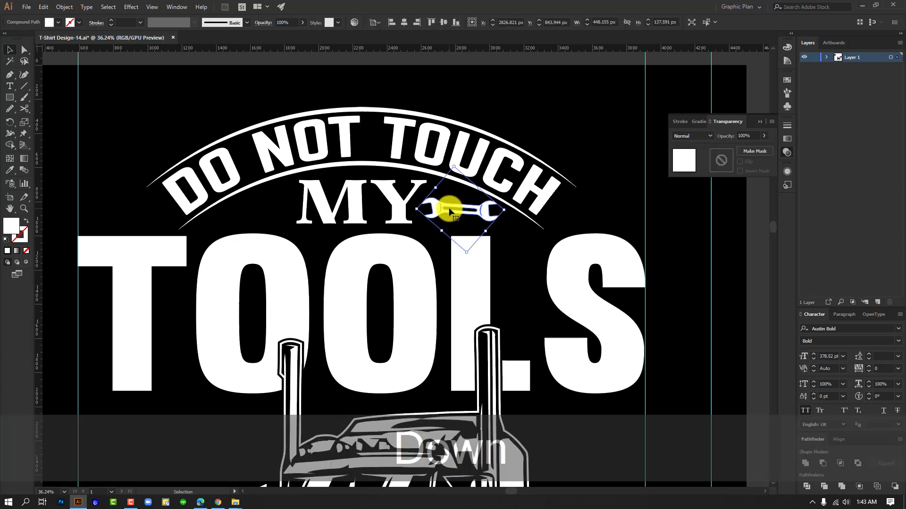
{"action": "key", "text": "Left"}
{"action": "key", "text": "Down"}
{"action": "left_click", "coordinate": [574, 218]}
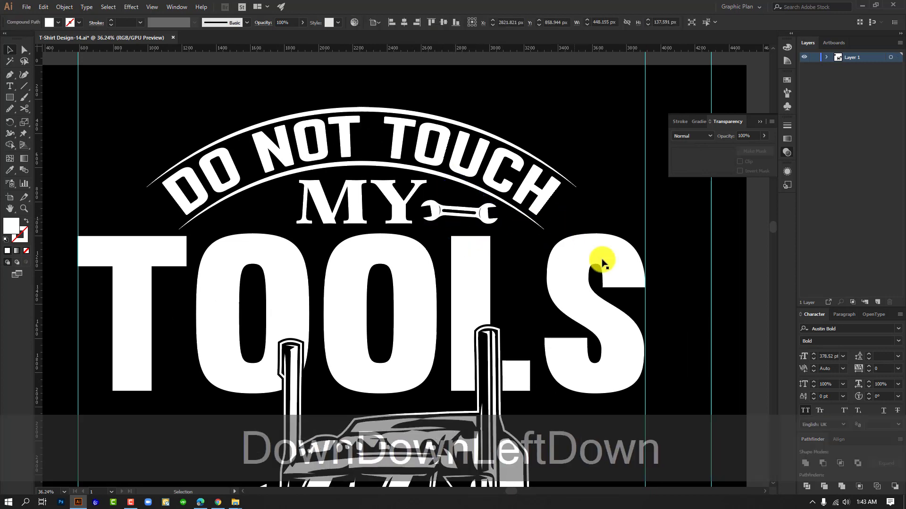
Step: Duplicate the wrench straight across to the other side of MY, under the start of the arc, and deselect it
{"action": "key", "text": "ctrl+space"}
{"action": "left_click", "coordinate": [364, 258]}
{"action": "left_click_drag", "start_coordinate": [530, 203], "coordinate": [291, 204]}
{"action": "left_click_drag", "start_coordinate": [292, 204], "coordinate": [290, 203]}
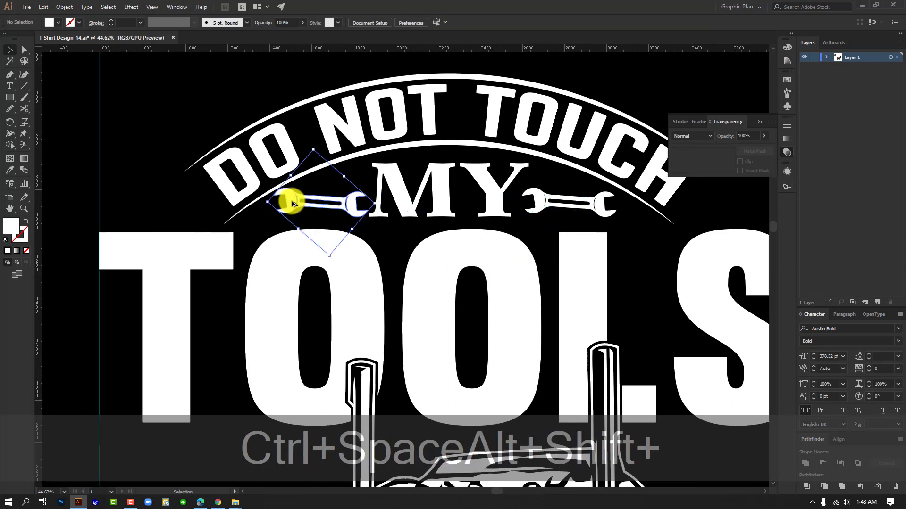
{"action": "left_click", "coordinate": [512, 125]}
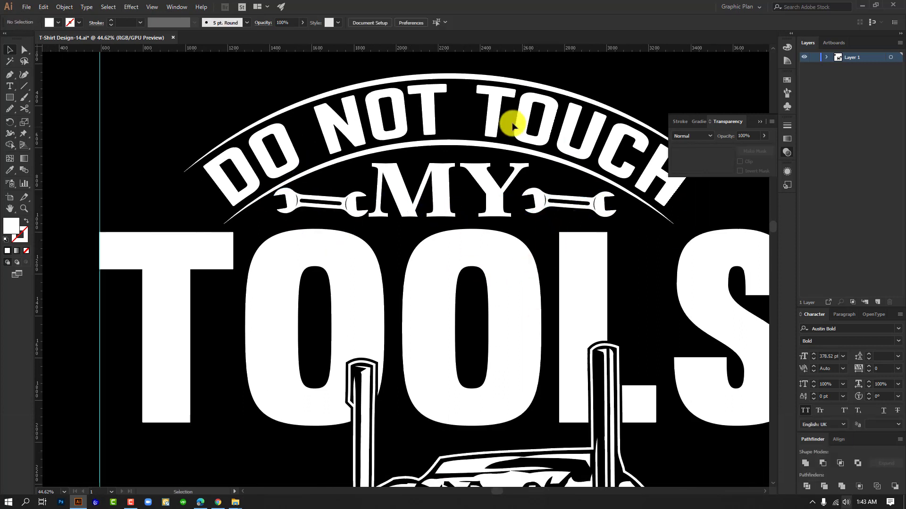
Step: Reflect the wrench before MY across the vertical axis
{"action": "left_click", "coordinate": [448, 181]}
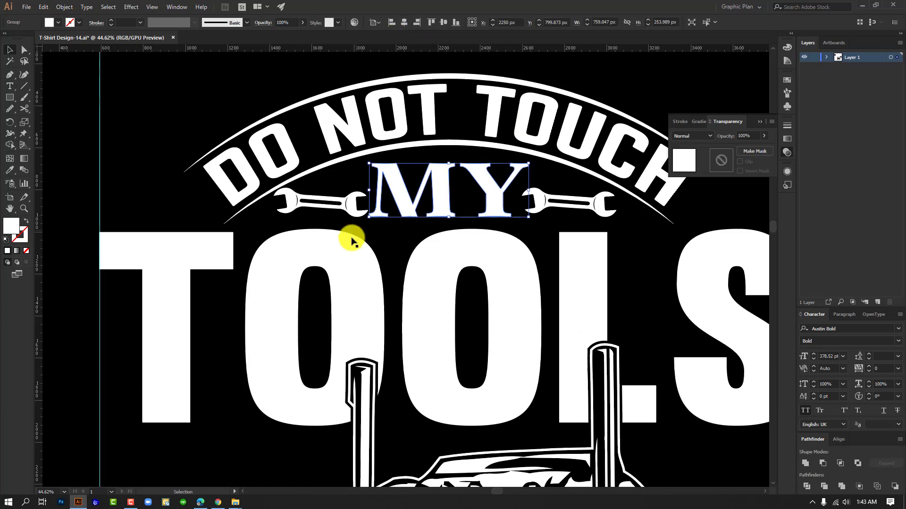
{"action": "right_click", "coordinate": [349, 206]}
{"action": "mouse_move", "coordinate": [400, 291]}
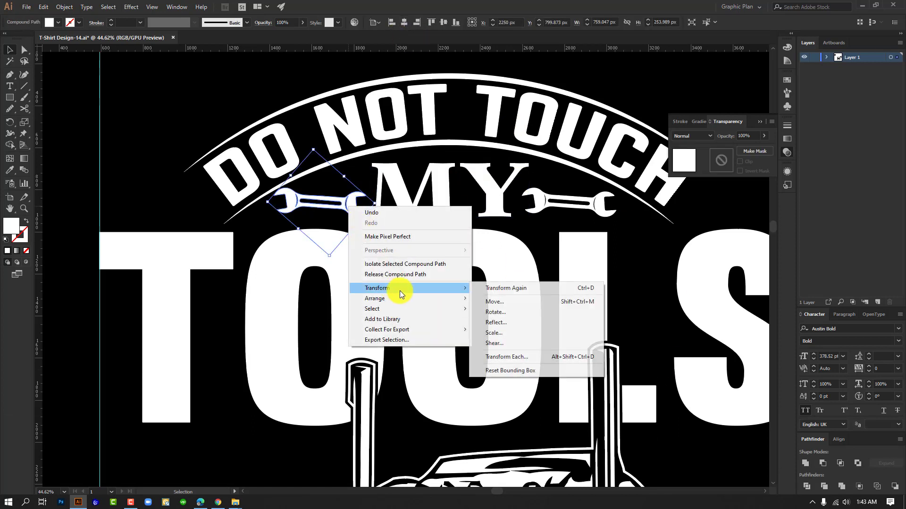
{"action": "left_click", "coordinate": [533, 323]}
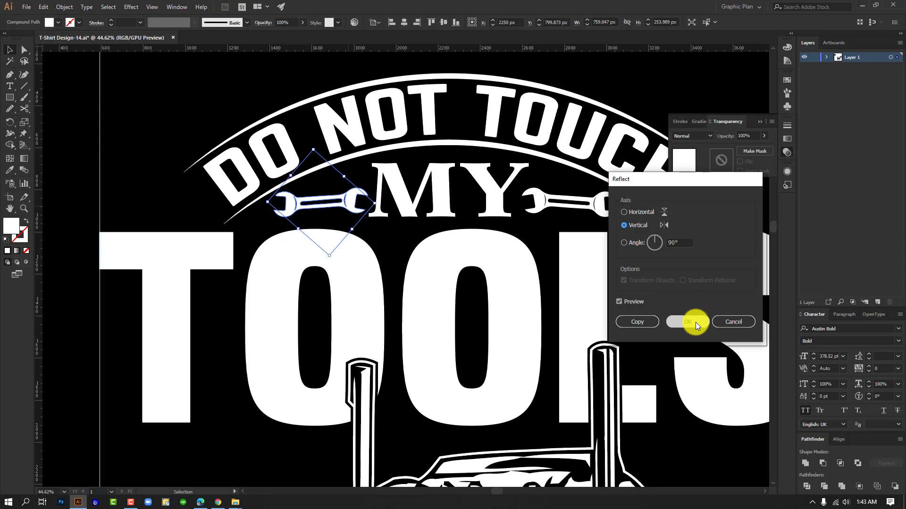
{"action": "left_click", "coordinate": [695, 322]}
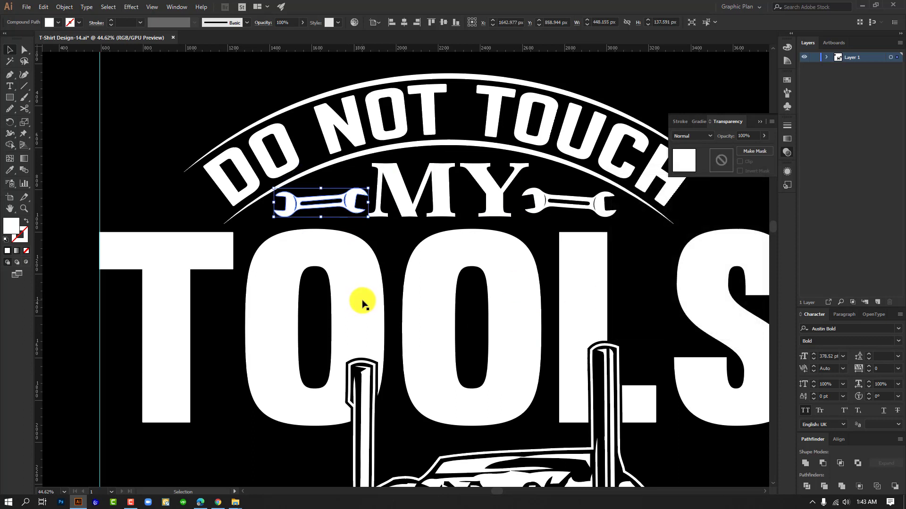
Step: Nudge the reflected wrench 15 px right toward MY, and deselect it
{"action": "key", "text": "Right"}
{"action": "key", "text": "Right"}
{"action": "key", "text": "Right"}
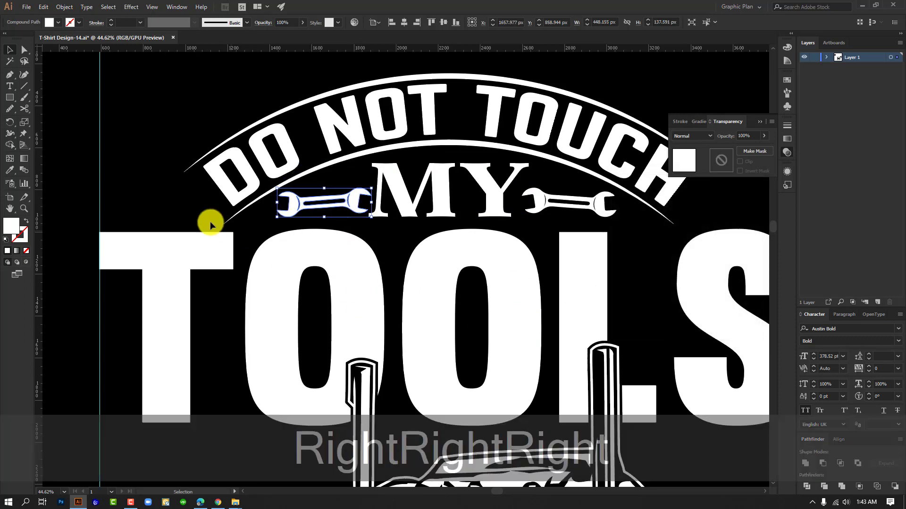
{"action": "left_click", "coordinate": [171, 181]}
Step: Move the hammer silhouette up beside the artboard's edge and recolor it white by sampling the TOOLS lettering with the Eyedropper
{"action": "left_click_drag", "start_coordinate": [565, 329], "coordinate": [485, 299]}
{"action": "left_click_drag", "start_coordinate": [595, 351], "coordinate": [418, 234]}
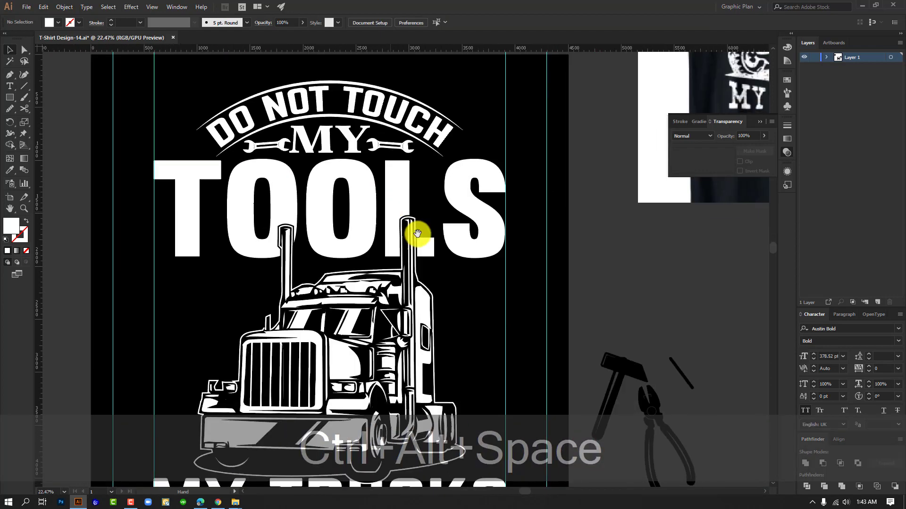
{"action": "left_click", "coordinate": [568, 296], "text": "ctrl+alt"}
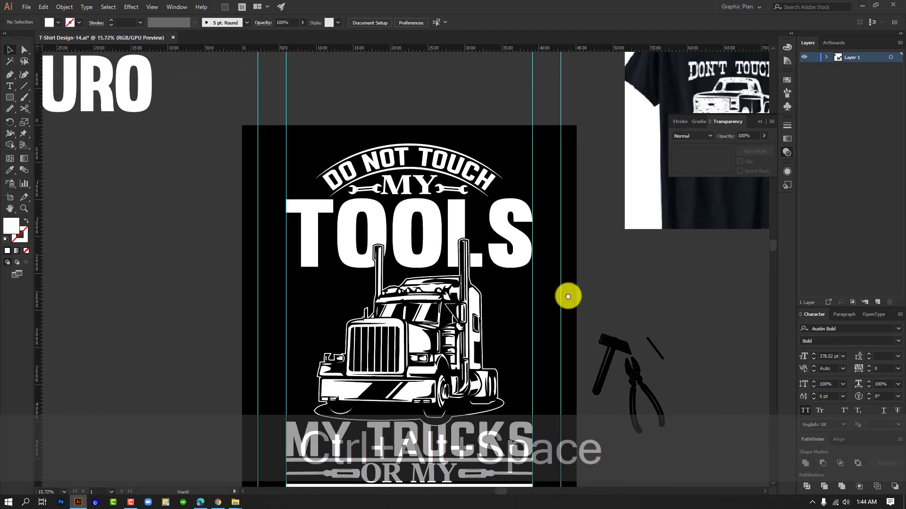
{"action": "left_click_drag", "start_coordinate": [568, 296], "coordinate": [656, 413]}
{"action": "left_click", "coordinate": [562, 312]}
{"action": "left_click_drag", "start_coordinate": [644, 323], "coordinate": [610, 305]}
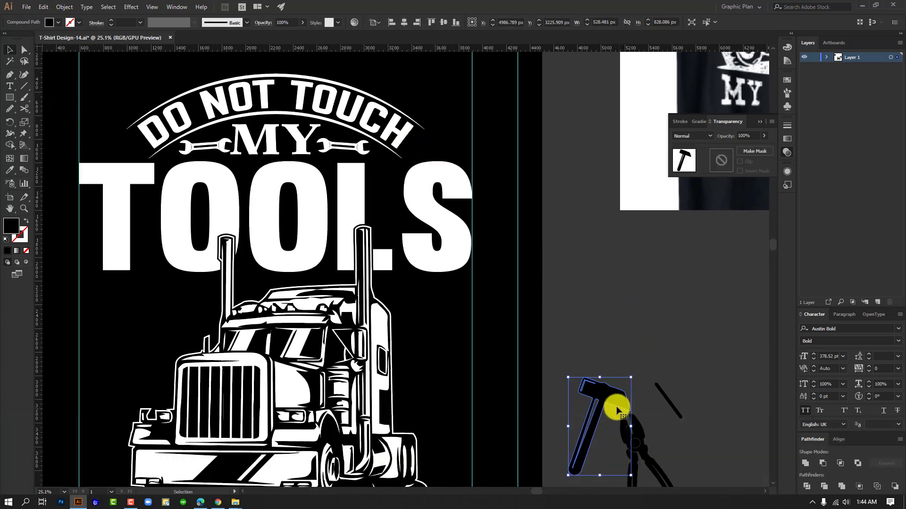
{"action": "left_click_drag", "start_coordinate": [616, 410], "coordinate": [593, 297]}
{"action": "key", "text": "i"}
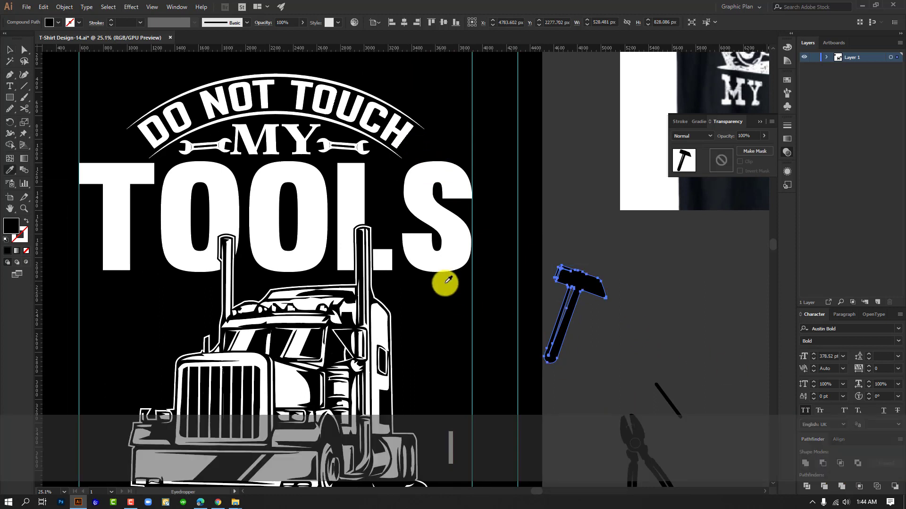
{"action": "left_click", "coordinate": [434, 168]}
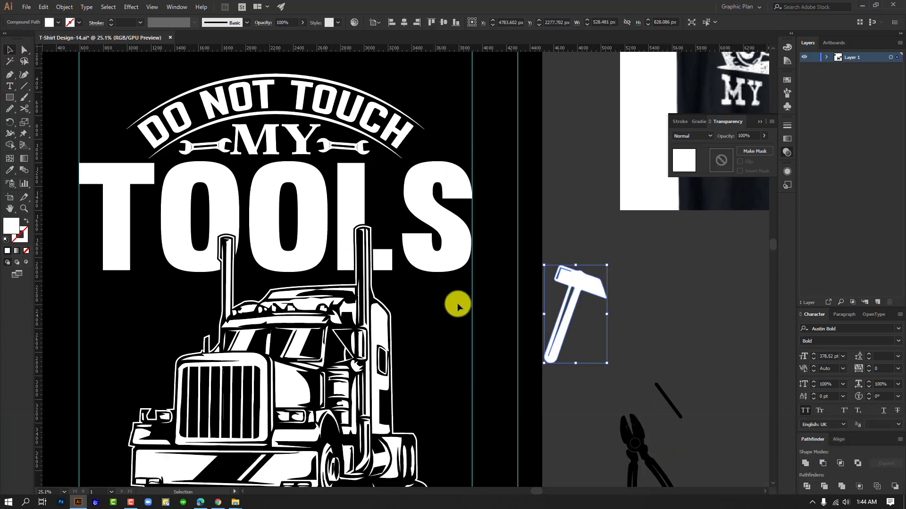
Step: Place the hammer above the S of TOOLS at about 202 by 317 px, tilt it clockwise along the arc's end, and deselect it
{"action": "left_click_drag", "start_coordinate": [567, 287], "coordinate": [538, 180]}
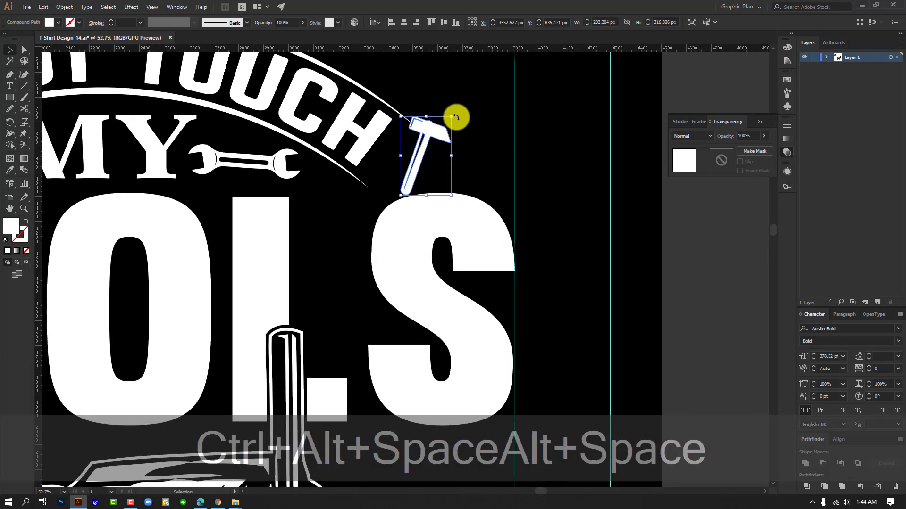
{"action": "left_click_drag", "start_coordinate": [456, 117], "coordinate": [451, 140]}
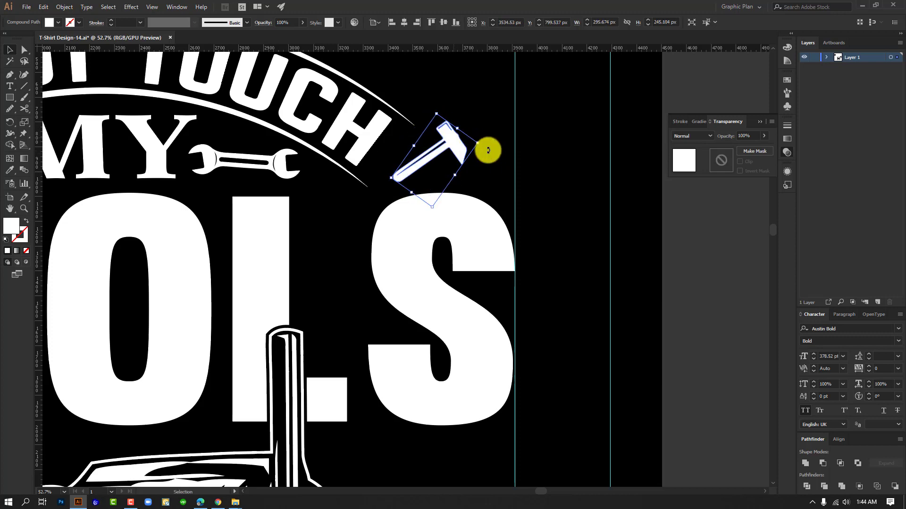
{"action": "left_click", "coordinate": [602, 222]}
{"action": "left_click_drag", "start_coordinate": [602, 223], "coordinate": [424, 196]}
{"action": "left_click", "coordinate": [449, 202]}
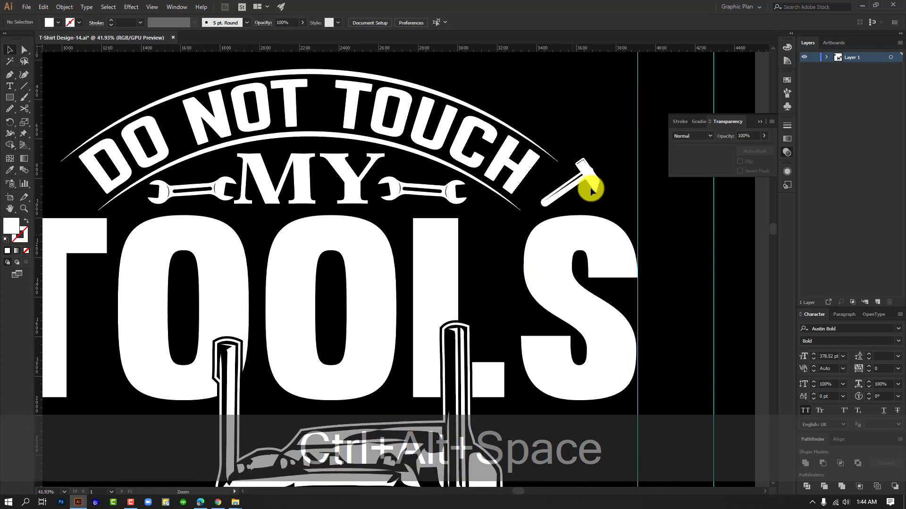
Step: Enlarge the tilted hammer above the S to about 348 by 288 px, and deselect it
{"action": "left_click", "coordinate": [506, 181]}
{"action": "left_click_drag", "start_coordinate": [595, 164], "coordinate": [598, 156]}
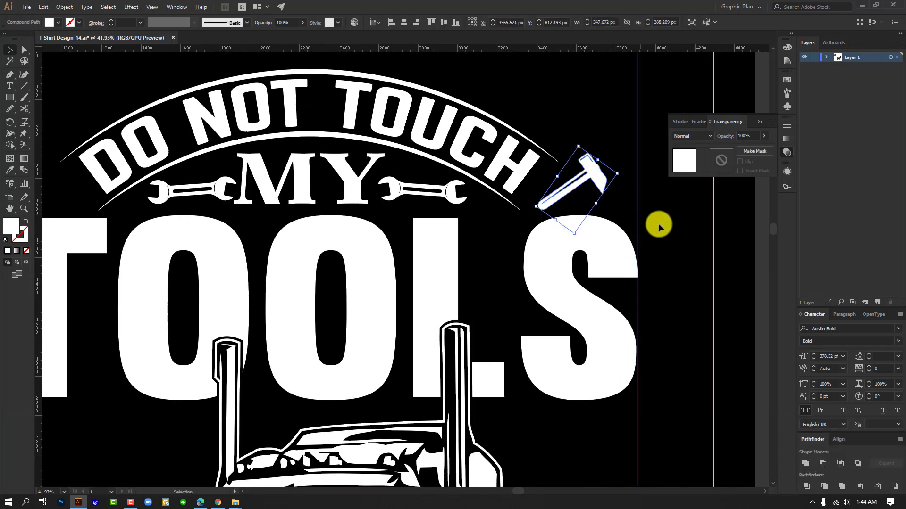
{"action": "left_click", "coordinate": [650, 238]}
Step: Duplicate the hammer straight across to the start of the arc above the T, and reflect the copy across the vertical axis
{"action": "left_click", "coordinate": [608, 254], "text": "ctrl+alt"}
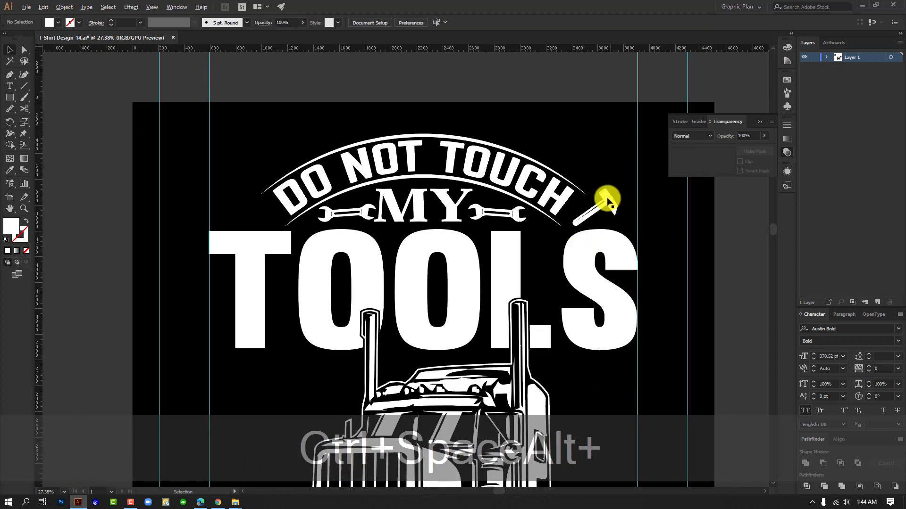
{"action": "left_click_drag", "start_coordinate": [608, 200], "coordinate": [273, 202]}
{"action": "right_click", "coordinate": [272, 201]}
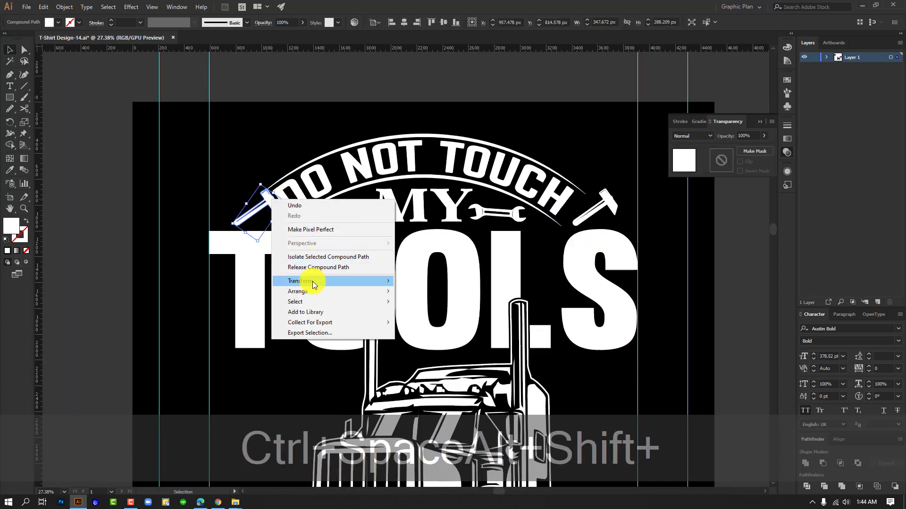
{"action": "mouse_move", "coordinate": [321, 280]}
{"action": "left_click", "coordinate": [413, 316]}
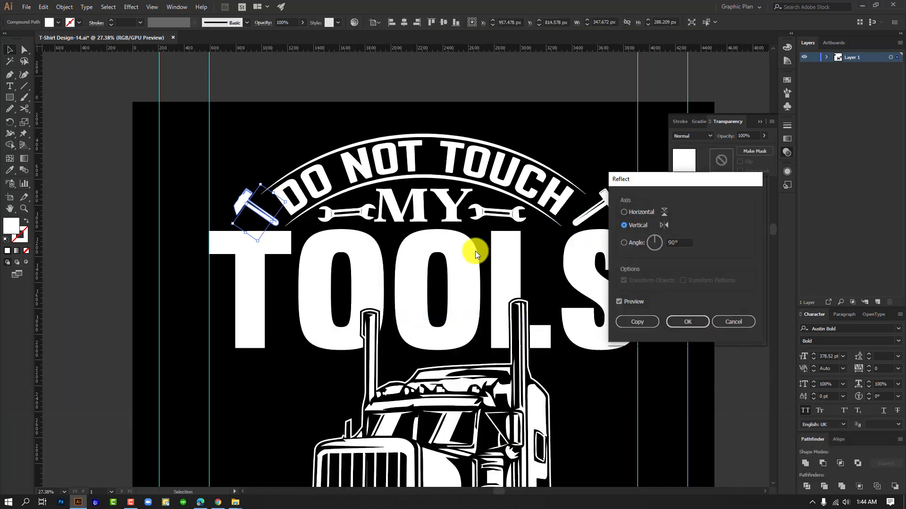
{"action": "left_click", "coordinate": [688, 321]}
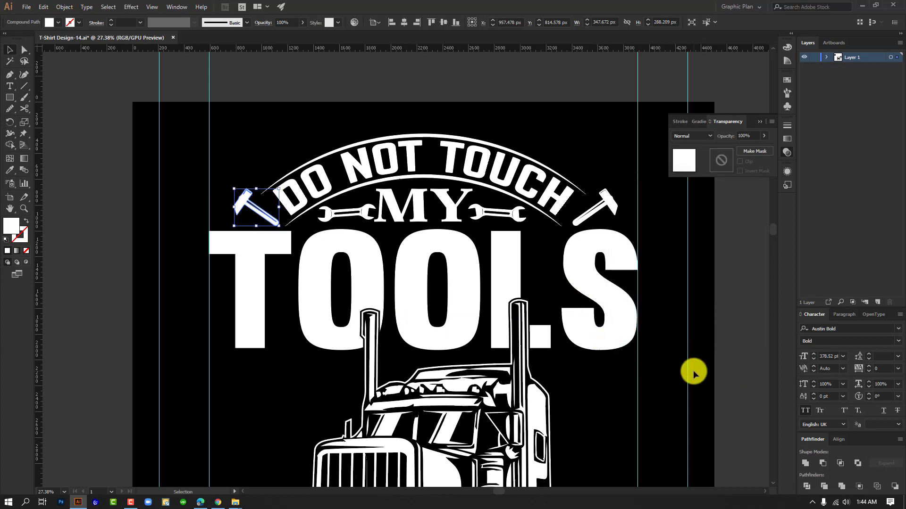
Step: Nudge the copied hammer 30 px left, away from the arched DO NOT TOUCH lettering, and deselect it
{"action": "key", "text": "Left"}
{"action": "key", "text": "Left"}
{"action": "key", "text": "Left"}
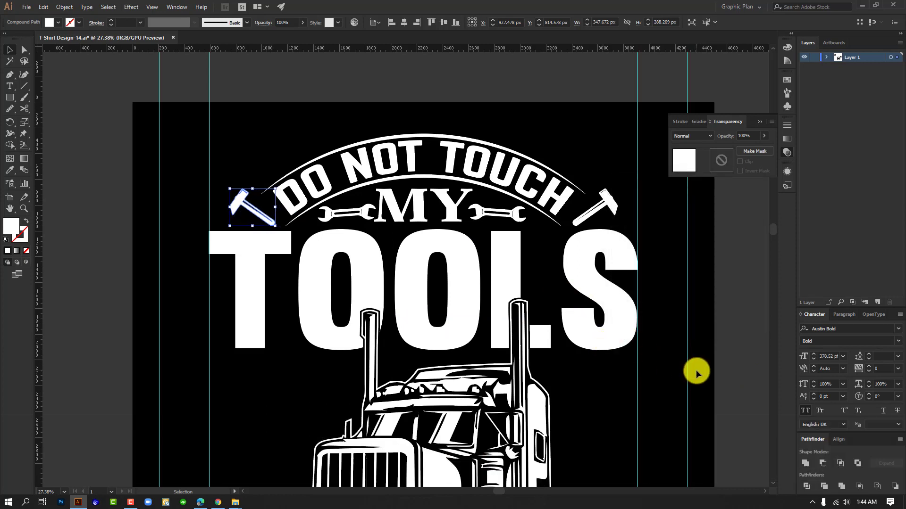
{"action": "key", "text": "Left"}
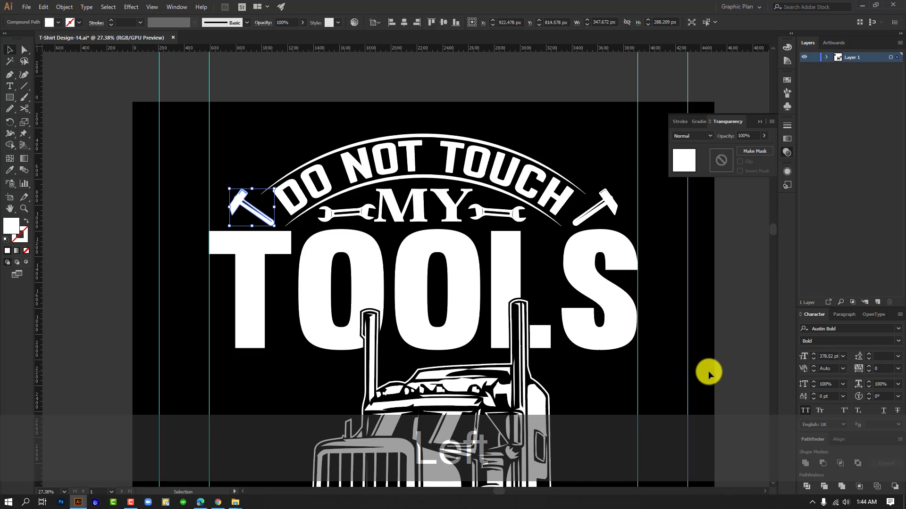
{"action": "key", "text": "Right"}
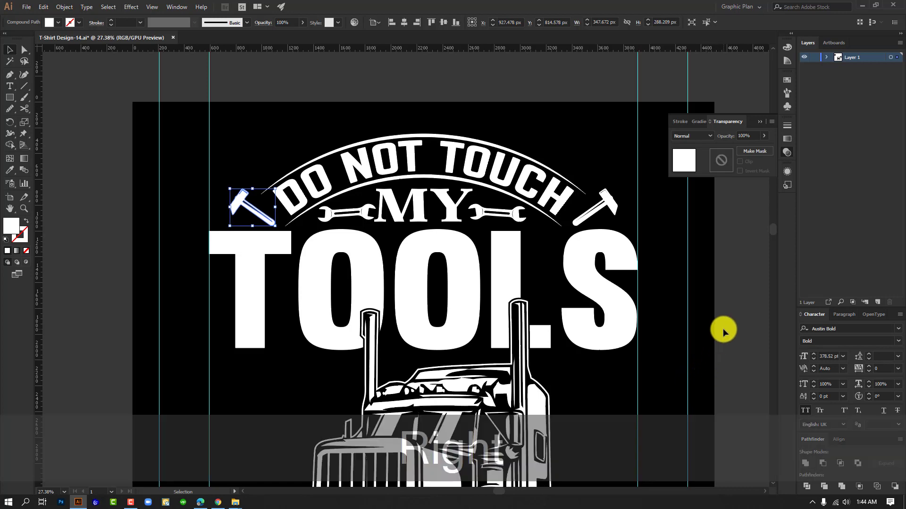
{"action": "left_click", "coordinate": [723, 329]}
Step: Examine the whole design on the artboard, checking the hammers, wrenches, truck and lower slogan lines
{"action": "key", "text": "ctrl+alt+space"}
{"action": "left_click_drag", "start_coordinate": [658, 342], "coordinate": [641, 356]}
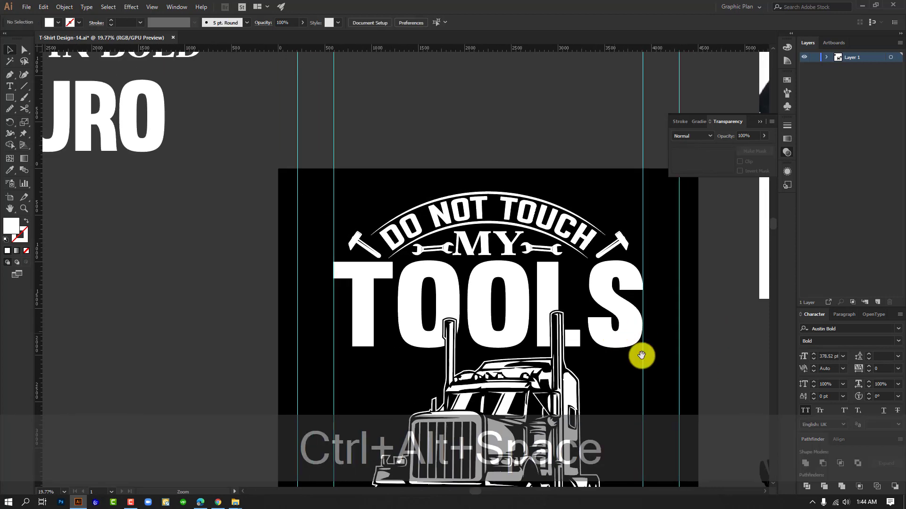
{"action": "left_click_drag", "start_coordinate": [704, 422], "coordinate": [628, 295]}
{"action": "key", "text": "ctrl+alt+space"}
{"action": "left_click_drag", "start_coordinate": [581, 332], "coordinate": [554, 324]}
{"action": "left_click_drag", "start_coordinate": [598, 356], "coordinate": [542, 306]}
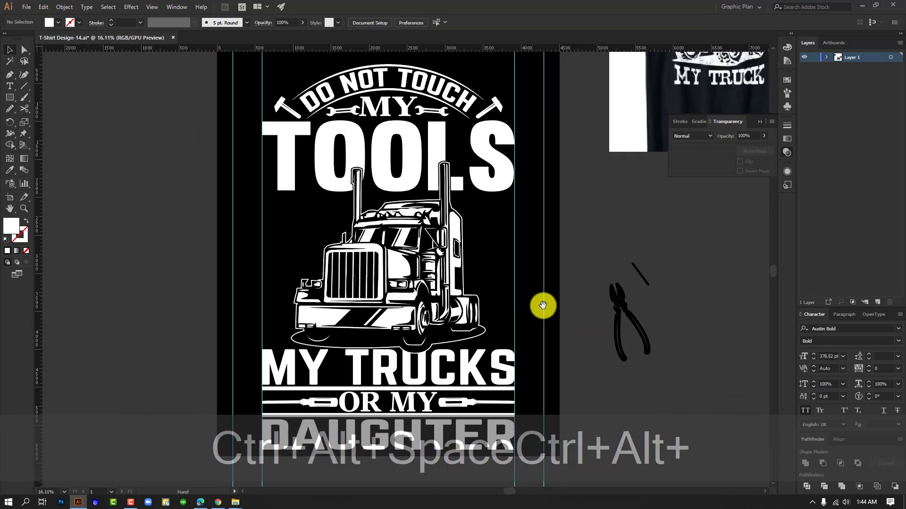
{"action": "left_click_drag", "start_coordinate": [569, 363], "coordinate": [569, 339]}
{"action": "key", "text": "ctrl+alt+space"}
{"action": "left_click_drag", "start_coordinate": [568, 340], "coordinate": [519, 316]}
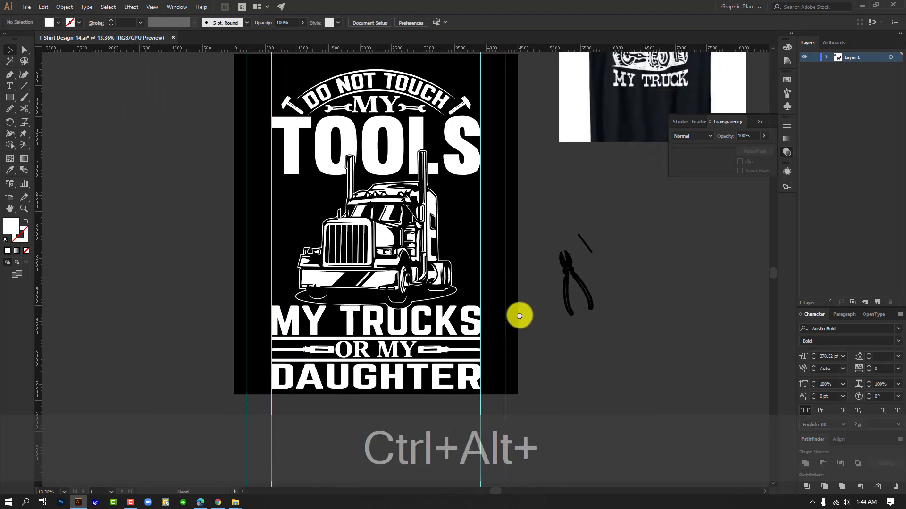
{"action": "key", "text": "ctrl+alt+space"}
{"action": "left_click_drag", "start_coordinate": [453, 305], "coordinate": [476, 305]}
{"action": "left_click_drag", "start_coordinate": [478, 305], "coordinate": [484, 338]}
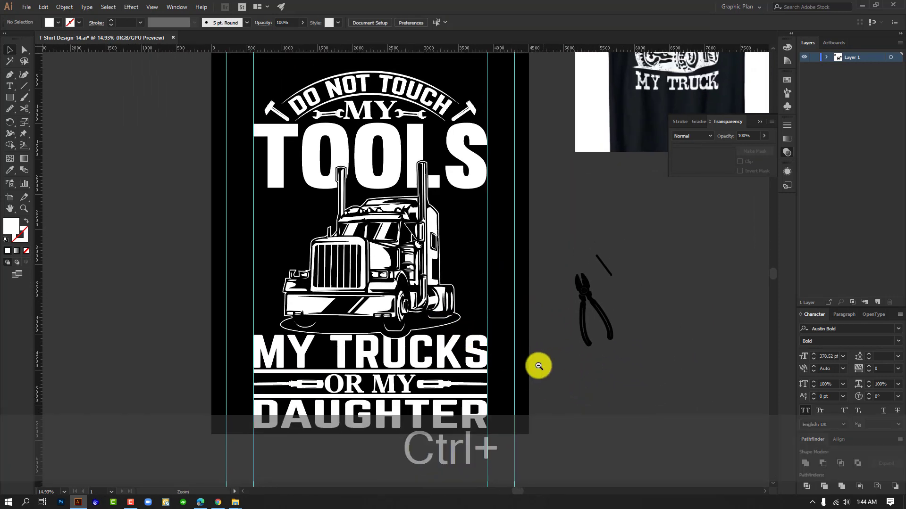
Step: Nudge the lower block of MY TRUCKS, OR MY and DAUGHTER slightly down, and deselect it
{"action": "key", "text": "ctrl+alt+space"}
{"action": "left_click", "coordinate": [538, 366]}
{"action": "left_click_drag", "start_coordinate": [537, 366], "coordinate": [292, 409]}
{"action": "key", "text": "Down"}
{"action": "key", "text": "Down"}
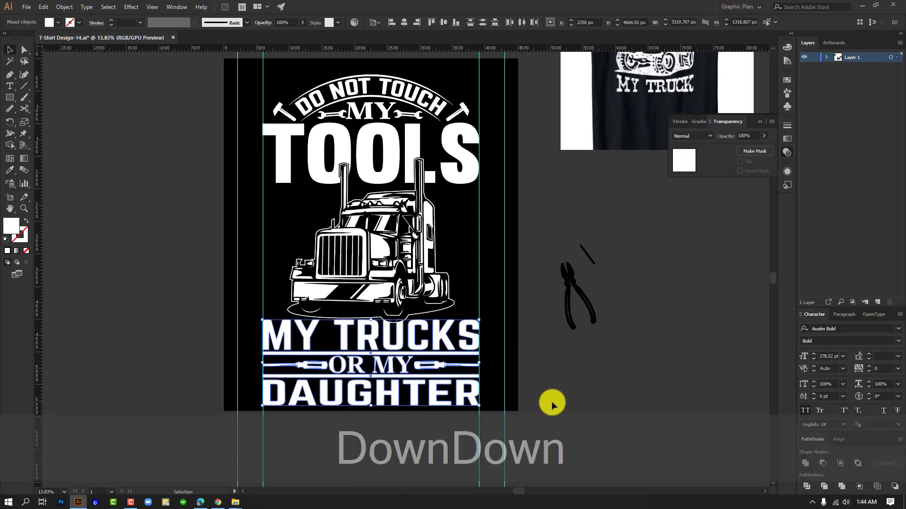
{"action": "key", "text": "Up"}
{"action": "left_click", "coordinate": [580, 386]}
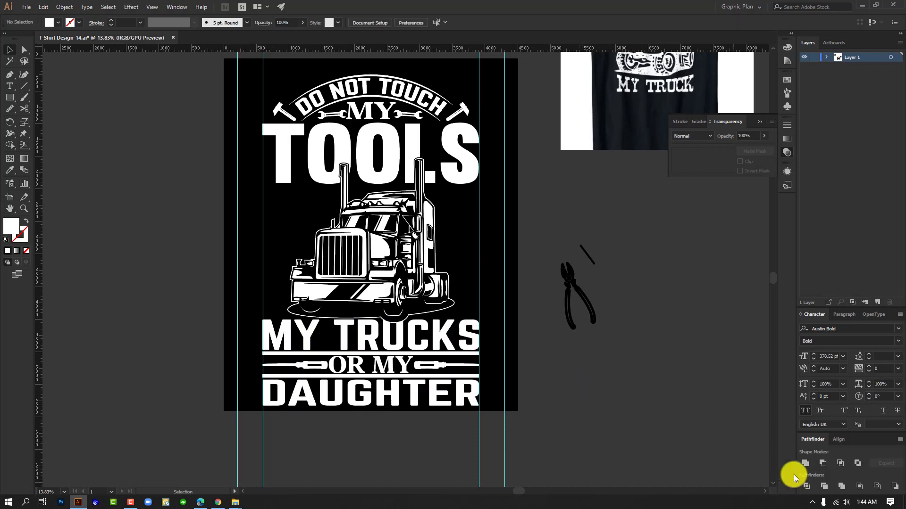
{"action": "left_click_drag", "start_coordinate": [220, 67], "coordinate": [500, 415]}
{"action": "right_click", "coordinate": [398, 208]}
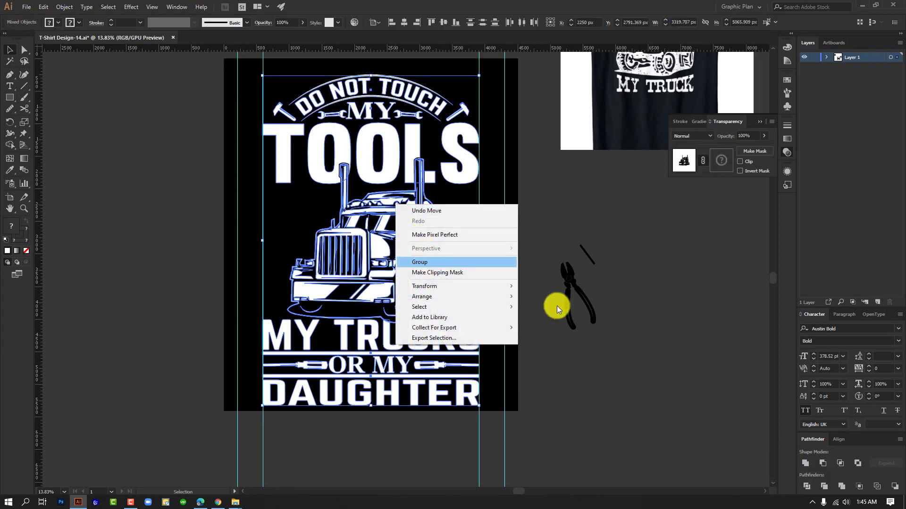
{"action": "left_click", "coordinate": [596, 353]}
{"action": "left_click_drag", "start_coordinate": [577, 386], "coordinate": [572, 340]}
{"action": "scroll", "coordinate": [574, 340], "scroll_direction": "down", "scroll_amount": 2}
{"action": "left_click_drag", "start_coordinate": [268, 398], "coordinate": [557, 430]}
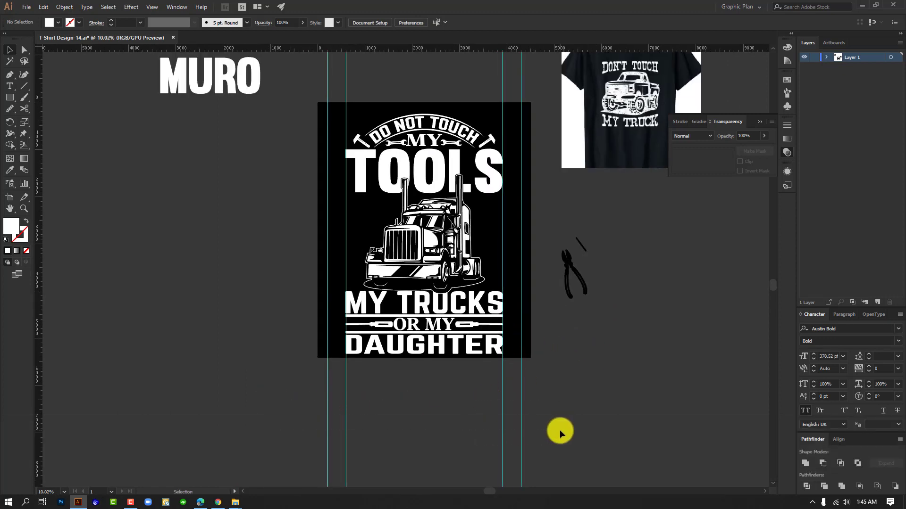
{"action": "scroll", "coordinate": [579, 373], "scroll_direction": "up", "scroll_amount": 3}
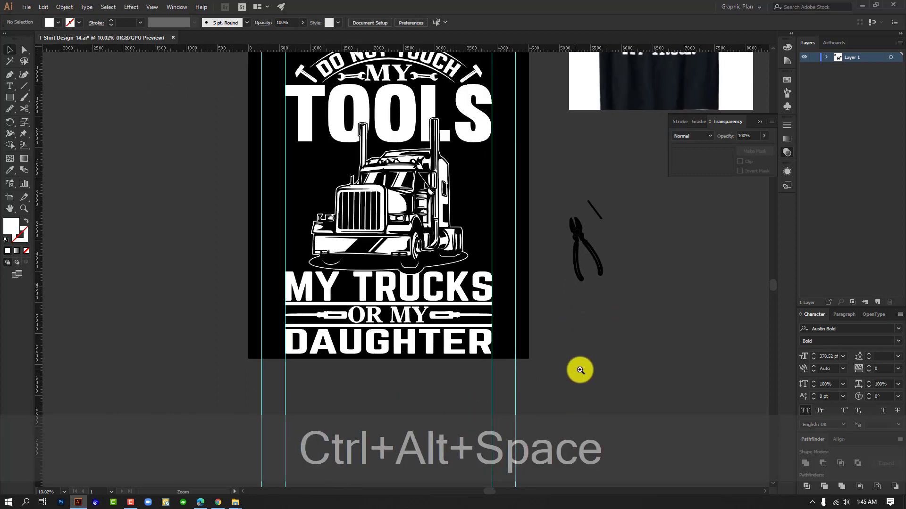
{"action": "left_click_drag", "start_coordinate": [601, 361], "coordinate": [576, 413]}
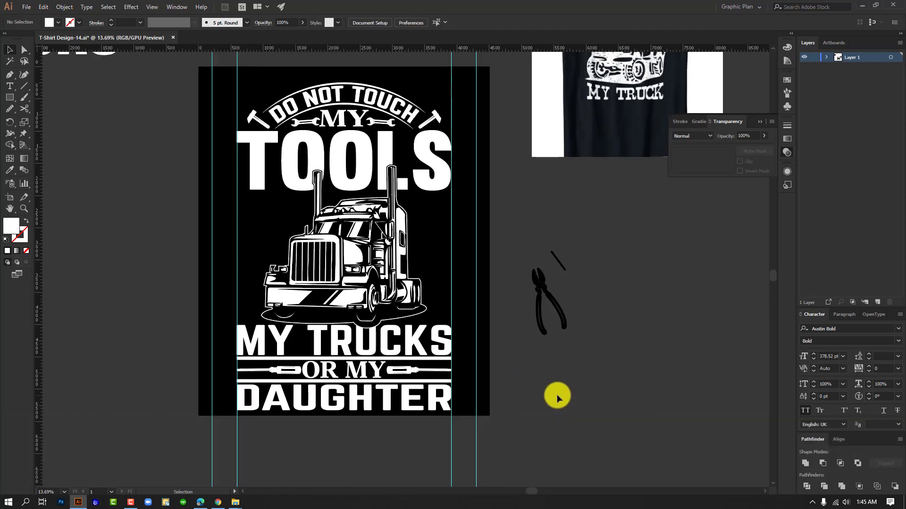
{"action": "left_click_drag", "start_coordinate": [354, 246], "coordinate": [477, 438]}
{"action": "left_click", "coordinate": [528, 423]}
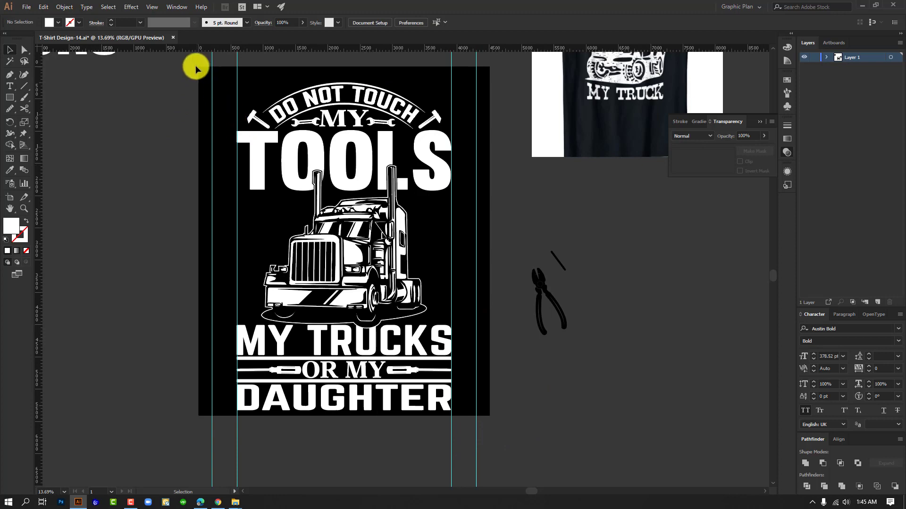
Step: Select all of the design's artwork and move it up about 70 px on the black artboard
{"action": "left_click_drag", "start_coordinate": [196, 67], "coordinate": [465, 425]}
{"action": "key", "text": "Up"}
{"action": "key", "text": "Up"}
{"action": "key", "text": "Up"}
{"action": "key", "text": "Up"}
{"action": "key", "text": "Up"}
{"action": "key", "text": "Up"}
{"action": "key", "text": "Up"}
{"action": "key", "text": "Up"}
{"action": "key", "text": "Up"}
{"action": "key", "text": "Up"}
{"action": "key", "text": "Up"}
{"action": "key", "text": "Up"}
{"action": "key", "text": "Up"}
{"action": "key", "text": "Up"}
{"action": "key", "text": "Up"}
{"action": "key", "text": "Up"}
{"action": "key", "text": "Up"}
{"action": "key", "text": "Up"}
{"action": "key", "text": "Up"}
{"action": "key", "text": "Up"}
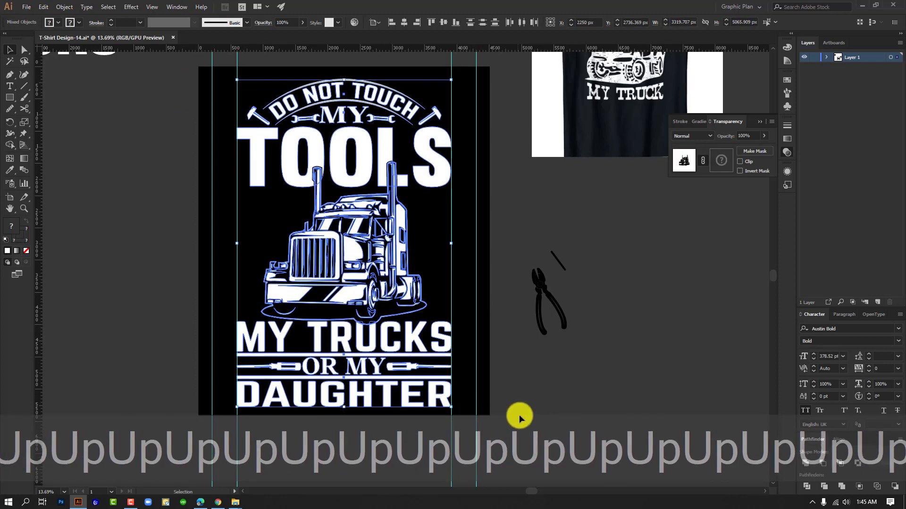
{"action": "key", "text": "Up"}
{"action": "key", "text": "Up"}
{"action": "key", "text": "Up"}
{"action": "key", "text": "Up"}
{"action": "key", "text": "Up"}
{"action": "key", "text": "Up"}
{"action": "key", "text": "Up"}
{"action": "key", "text": "Up"}
{"action": "key", "text": "Up"}
{"action": "key", "text": "Up"}
{"action": "key", "text": "Up"}
{"action": "key", "text": "Up"}
{"action": "key", "text": "Up"}
{"action": "key", "text": "Up"}
{"action": "key", "text": "Up"}
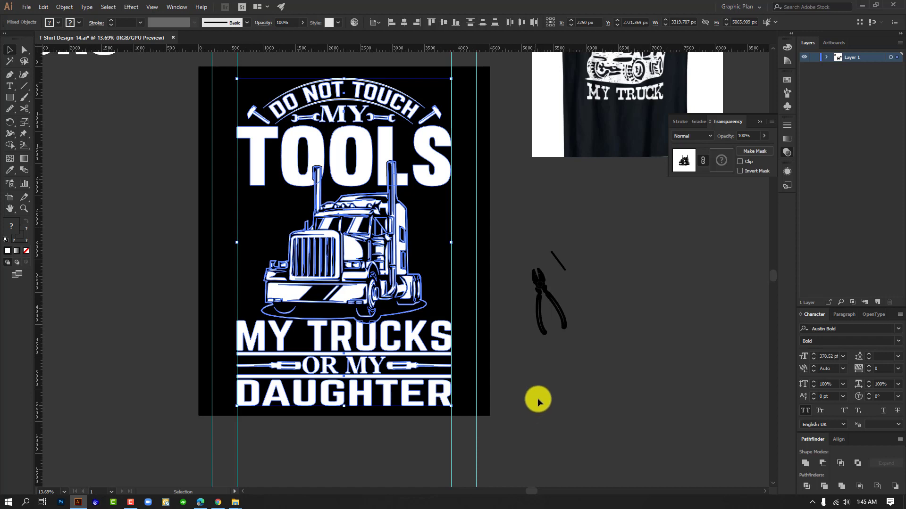
{"action": "scroll", "coordinate": [425, 200], "scroll_direction": "up", "scroll_amount": 1}
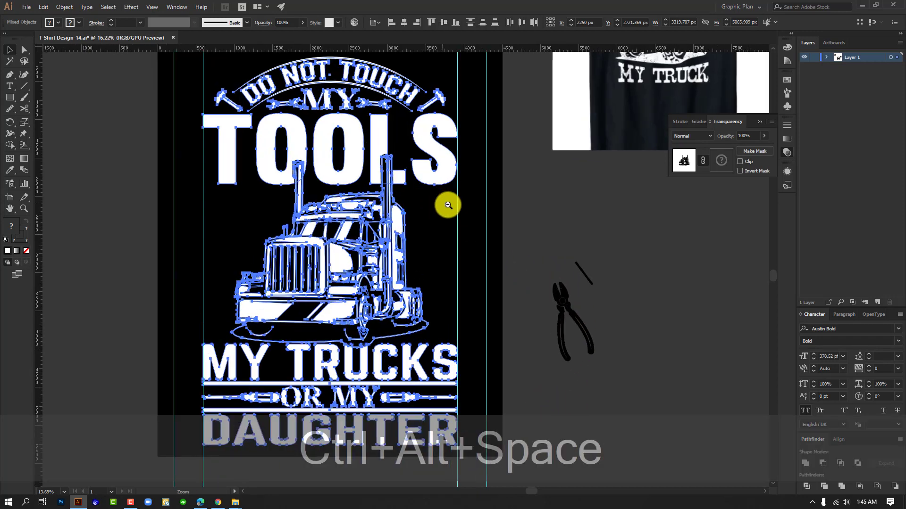
Step: Deselect the artwork and examine the complete design's placement and margins on the black artboard
{"action": "left_click_drag", "start_coordinate": [530, 216], "coordinate": [559, 221]}
{"action": "left_click", "coordinate": [579, 221]}
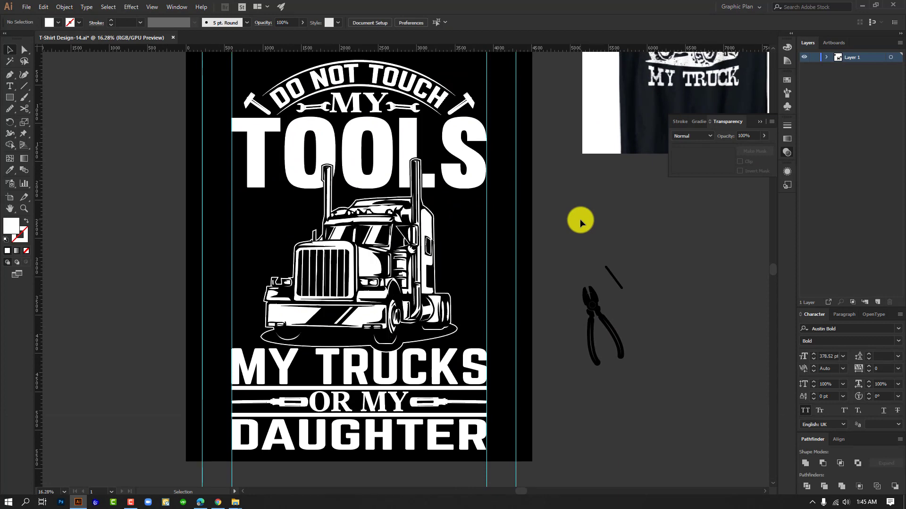
{"action": "left_click_drag", "start_coordinate": [572, 247], "coordinate": [558, 243]}
{"action": "left_click_drag", "start_coordinate": [558, 243], "coordinate": [555, 234]}
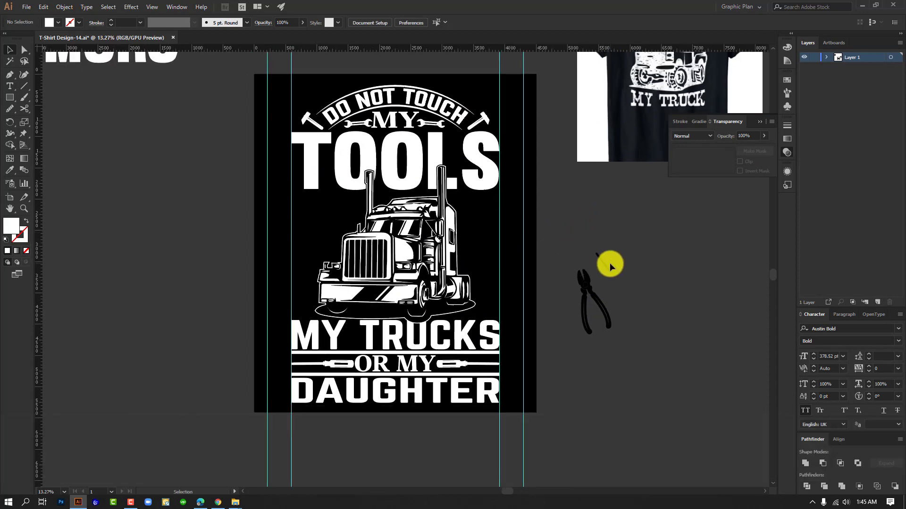
{"action": "left_click_drag", "start_coordinate": [433, 215], "coordinate": [452, 220]}
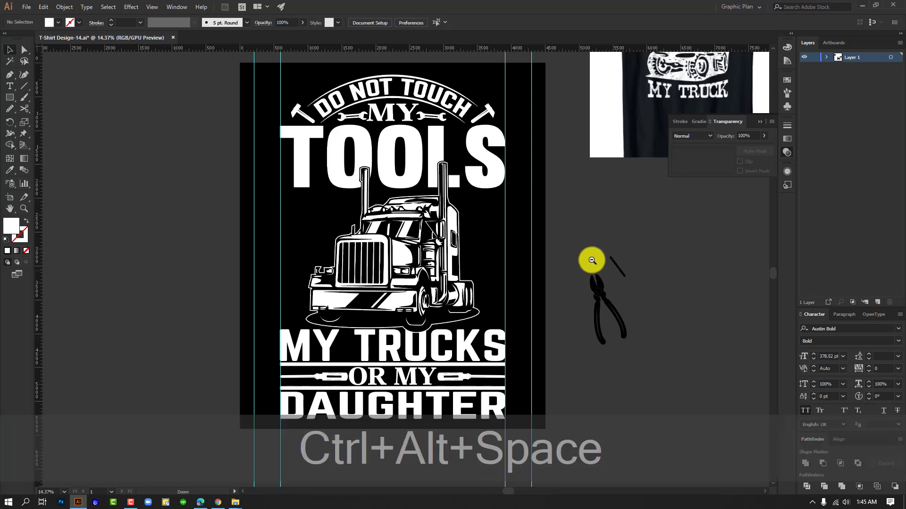
{"action": "left_click_drag", "start_coordinate": [592, 261], "coordinate": [541, 248]}
{"action": "left_click_drag", "start_coordinate": [460, 226], "coordinate": [489, 219]}
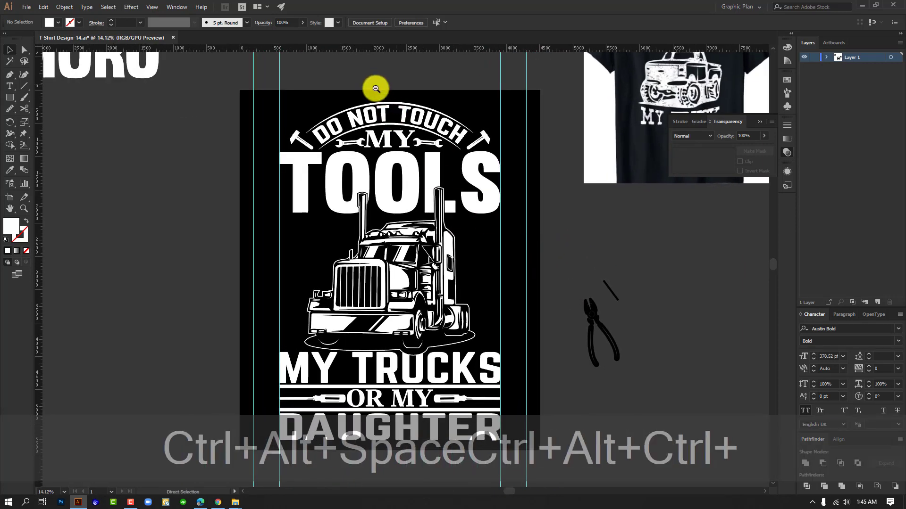
{"action": "left_click_drag", "start_coordinate": [376, 85], "coordinate": [582, 245]}
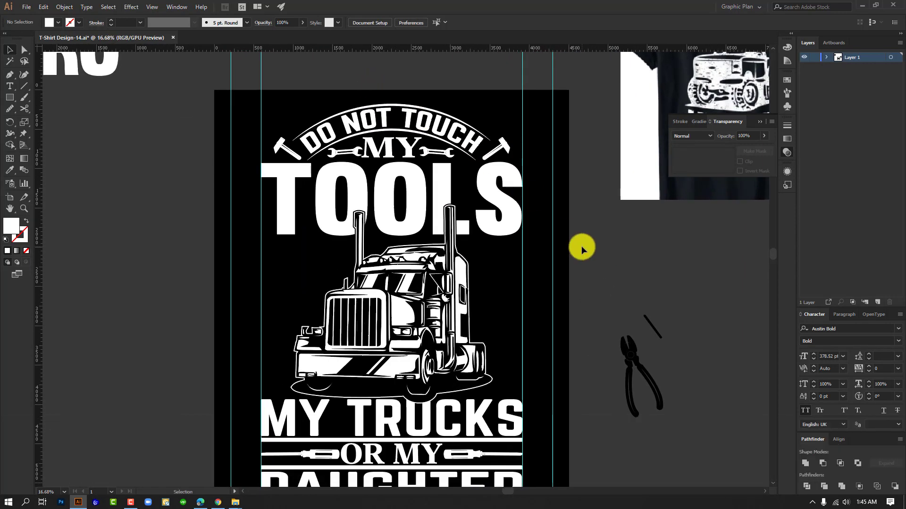
{"action": "left_click_drag", "start_coordinate": [627, 226], "coordinate": [492, 229]}
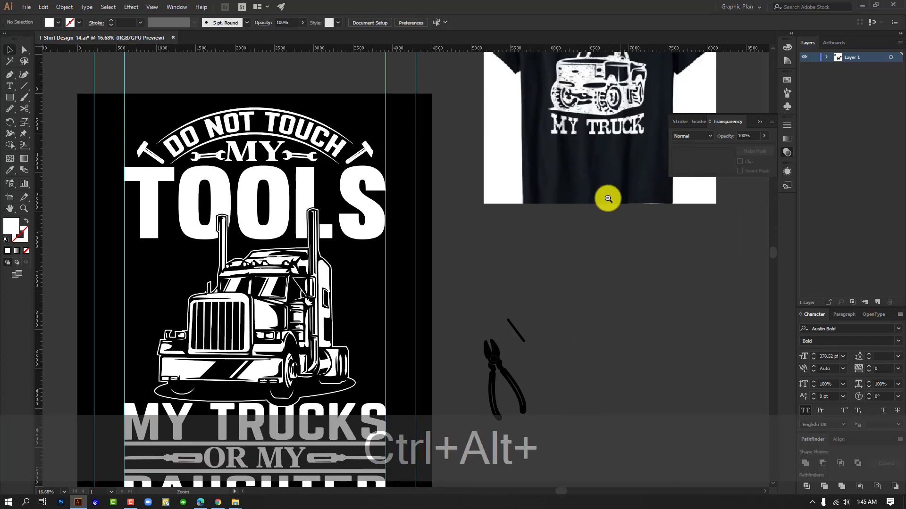
{"action": "left_click_drag", "start_coordinate": [608, 199], "coordinate": [566, 198]}
{"action": "left_click_drag", "start_coordinate": [551, 246], "coordinate": [599, 223]}
{"action": "left_click_drag", "start_coordinate": [432, 236], "coordinate": [476, 245]}
{"action": "left_click_drag", "start_coordinate": [612, 237], "coordinate": [594, 245]}
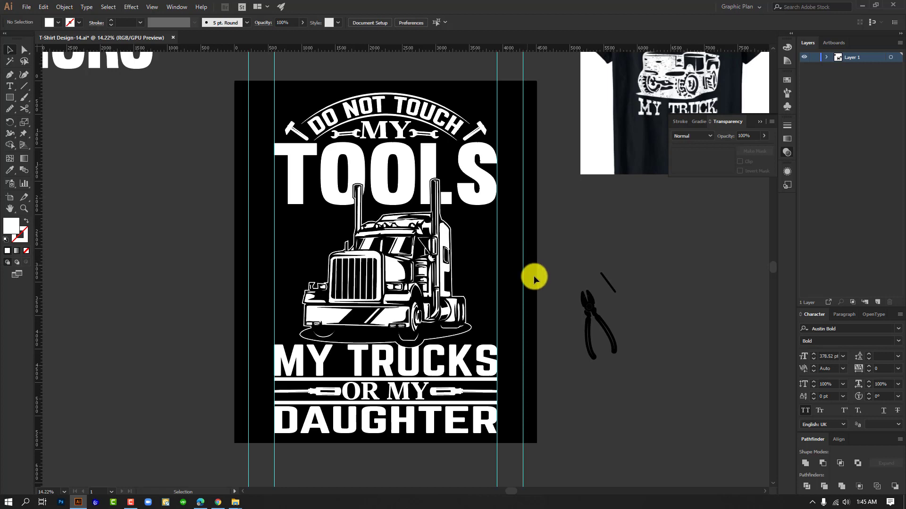
{"action": "left_click_drag", "start_coordinate": [426, 250], "coordinate": [631, 228]}
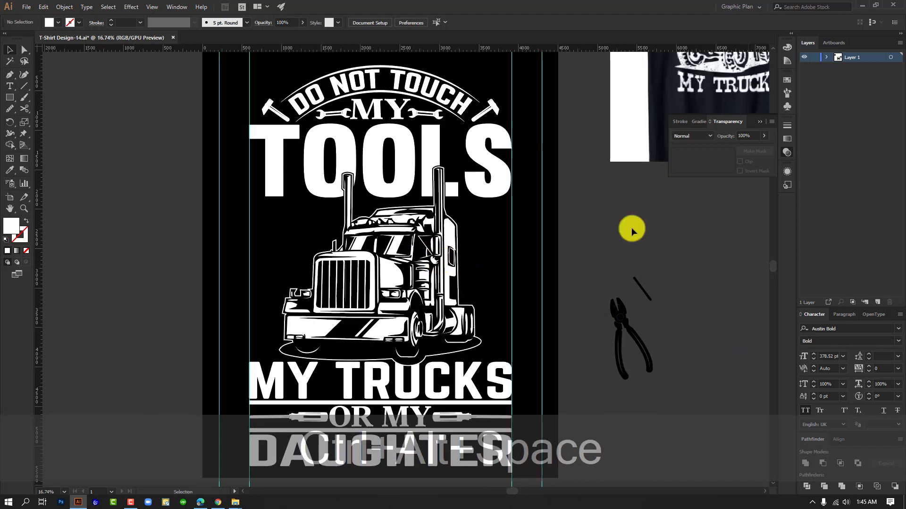
Step: Expand the appearance of the arched DO NOT TOUCH group and deselect it
{"action": "left_click", "coordinate": [359, 75]}
{"action": "left_click", "coordinate": [63, 6]}
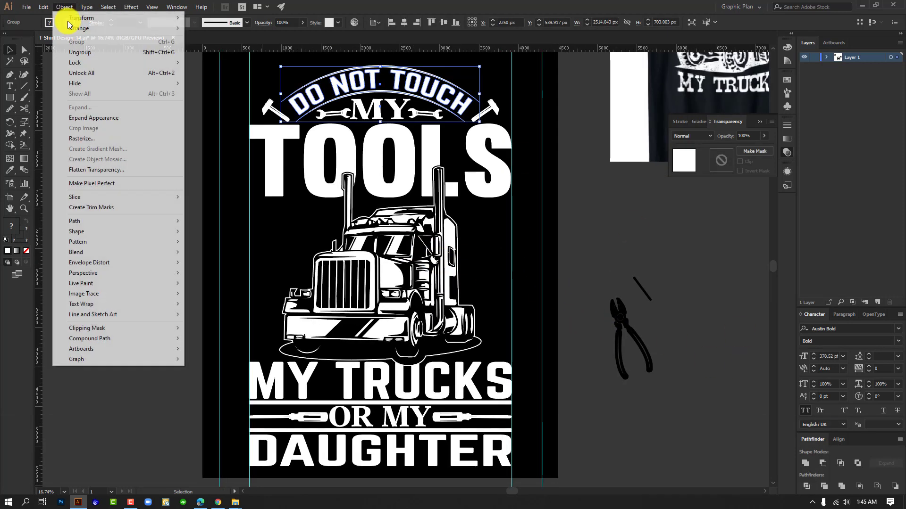
{"action": "left_click", "coordinate": [91, 118]}
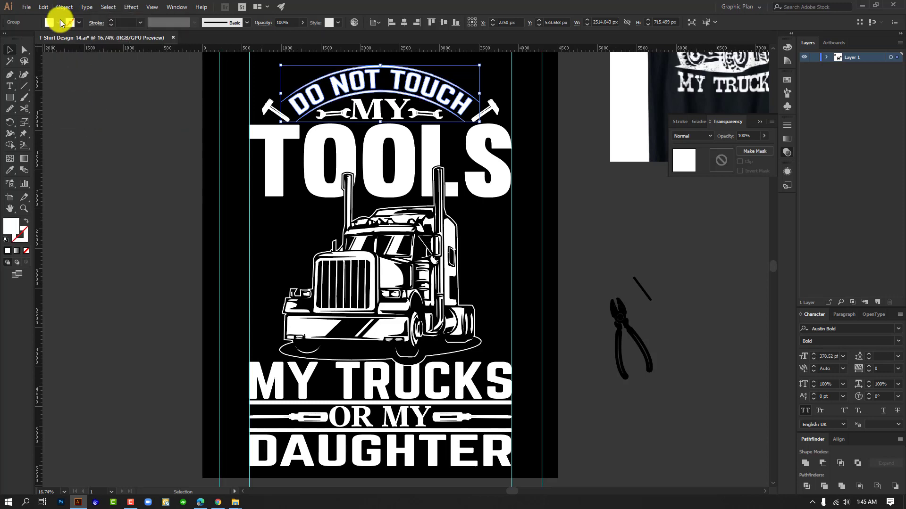
{"action": "left_click", "coordinate": [64, 8]}
{"action": "left_click", "coordinate": [97, 117]}
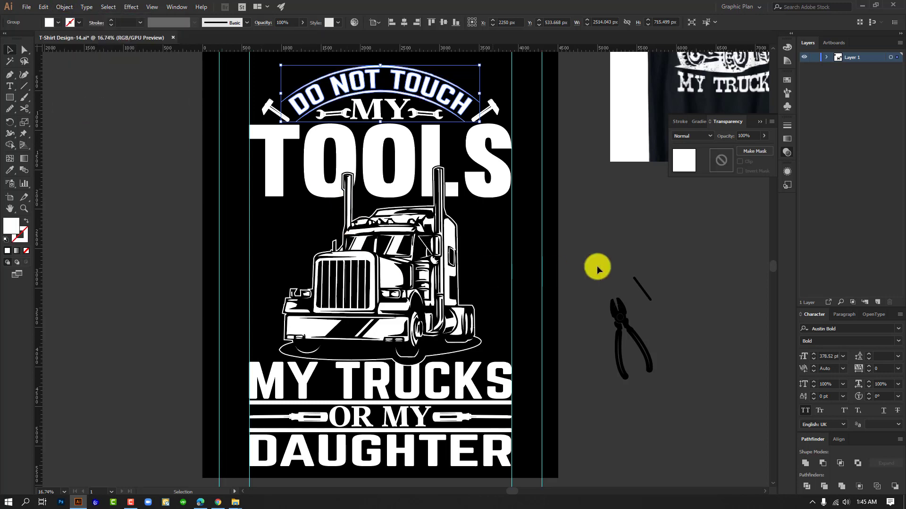
{"action": "left_click", "coordinate": [616, 254]}
Step: Ungroup the arched DO NOT TOUCH lettering from its curved border lines and deselect it
{"action": "key", "text": "ctrl+alt+space"}
{"action": "left_click_drag", "start_coordinate": [580, 257], "coordinate": [529, 218]}
{"action": "key", "text": "ctrl+alt+space"}
{"action": "left_click_drag", "start_coordinate": [411, 111], "coordinate": [439, 111]}
{"action": "left_click_drag", "start_coordinate": [505, 196], "coordinate": [487, 151]}
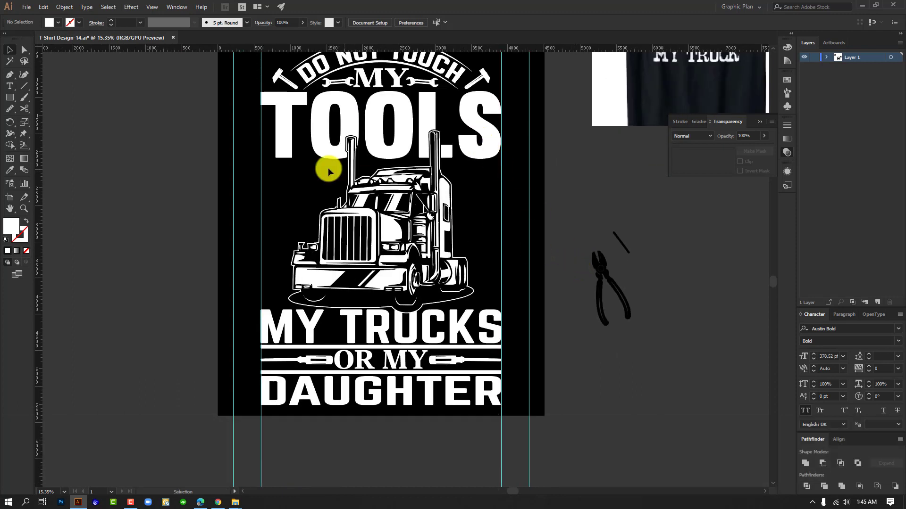
{"action": "left_click", "coordinate": [364, 106]}
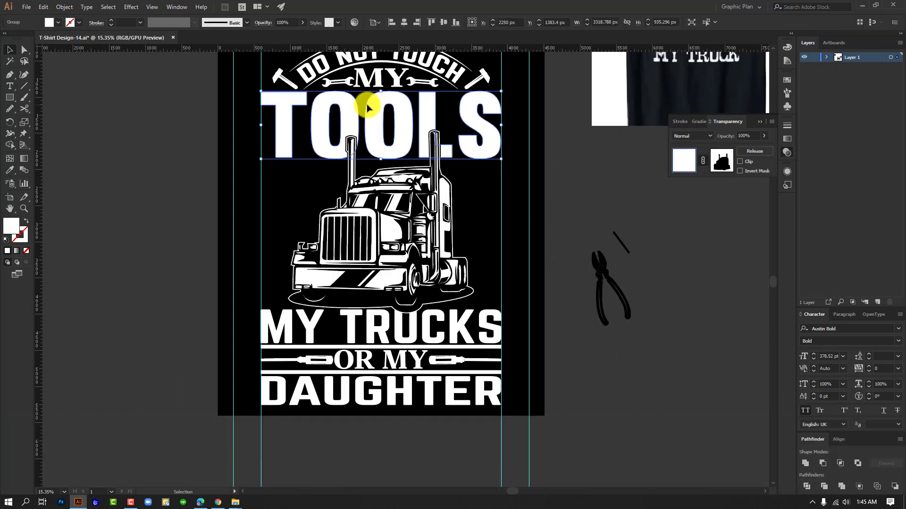
{"action": "left_click", "coordinate": [560, 244]}
{"action": "scroll", "coordinate": [548, 276], "scroll_direction": "up", "scroll_amount": 2}
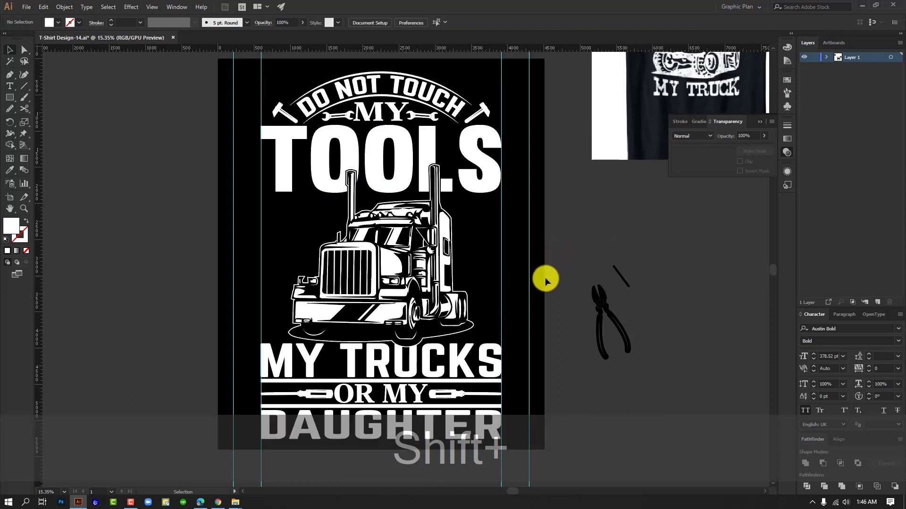
{"action": "scroll", "coordinate": [375, 91], "scroll_direction": "up", "scroll_amount": 1}
{"action": "left_click", "coordinate": [374, 91]}
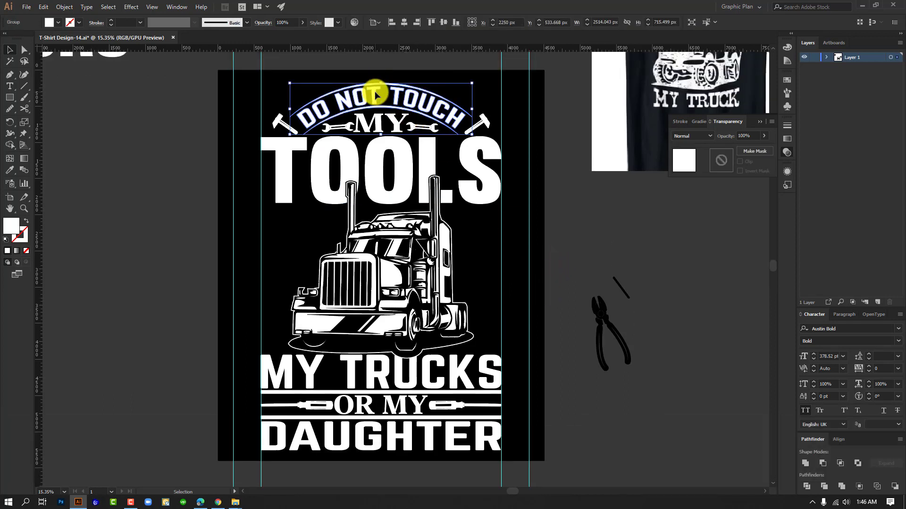
{"action": "right_click", "coordinate": [375, 93]}
{"action": "left_click", "coordinate": [411, 170]}
{"action": "left_click", "coordinate": [558, 169]}
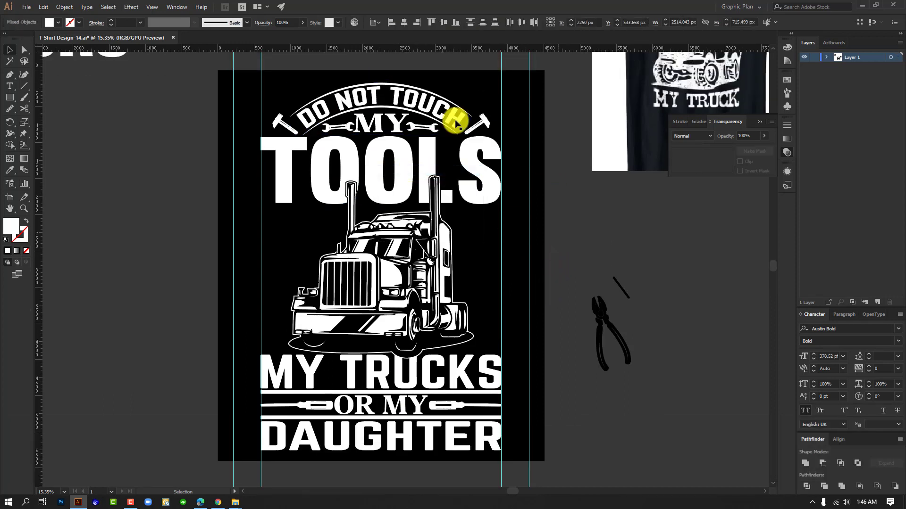
Step: Fill the DO NOT TOUCH, TOOLS, MY TRUCKS and DAUGHTER lettering together with red and deselect it
{"action": "left_click", "coordinate": [376, 91]}
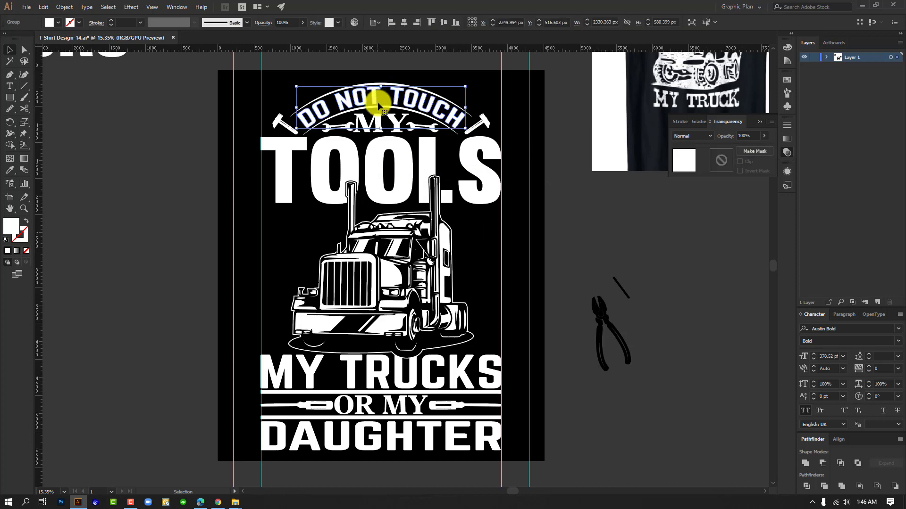
{"action": "left_click", "coordinate": [376, 151], "text": "shift"}
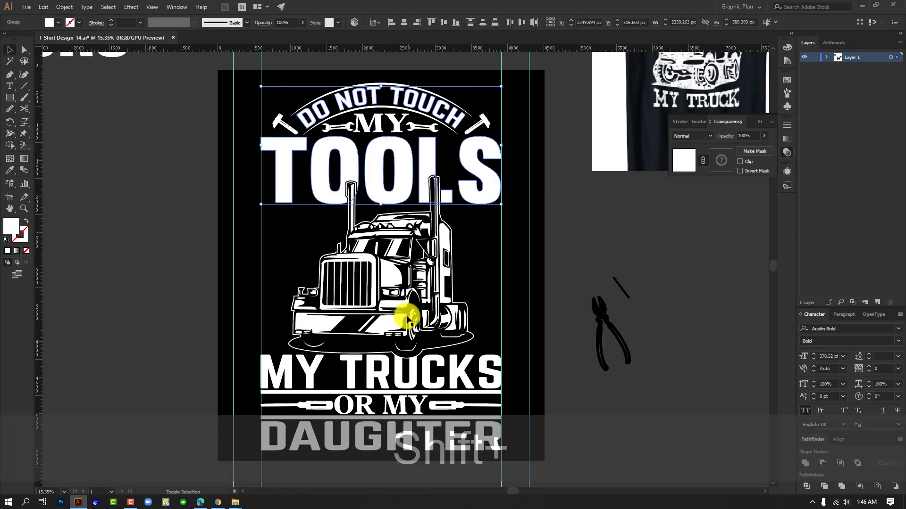
{"action": "left_click", "coordinate": [374, 366], "text": "shift"}
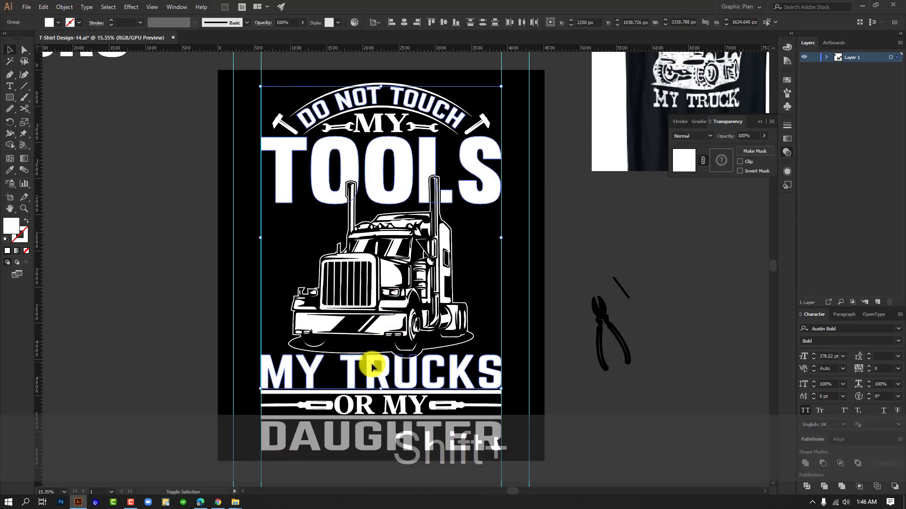
{"action": "left_click", "coordinate": [422, 433], "text": "shift"}
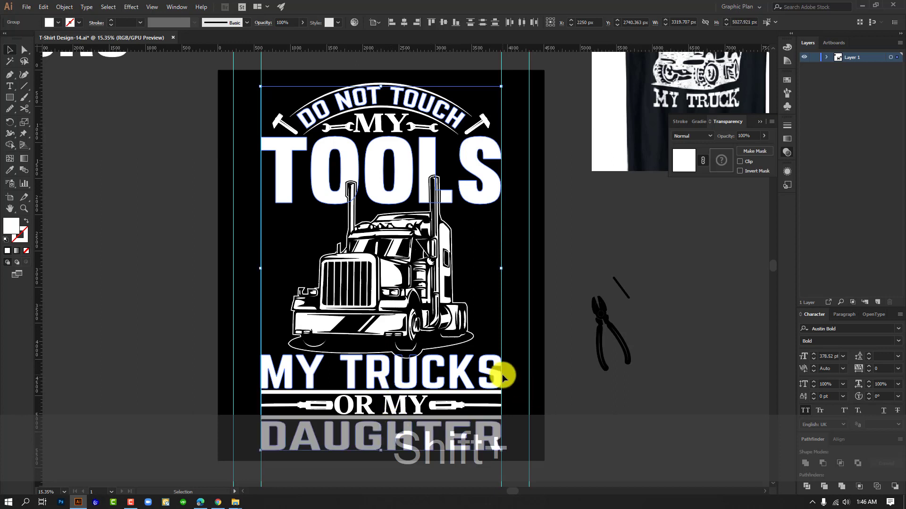
{"action": "scroll", "coordinate": [502, 374], "scroll_direction": "down", "scroll_amount": 2}
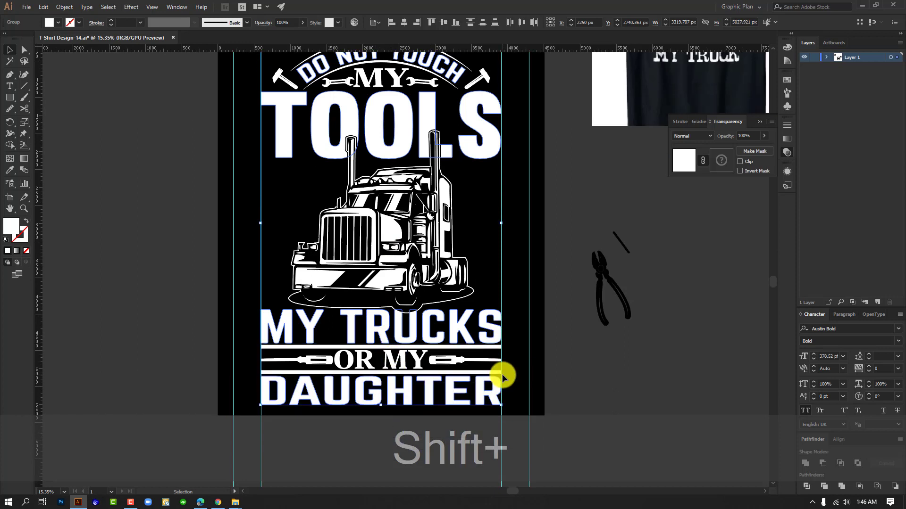
{"action": "left_click", "coordinate": [56, 24]}
{"action": "left_click", "coordinate": [34, 41]}
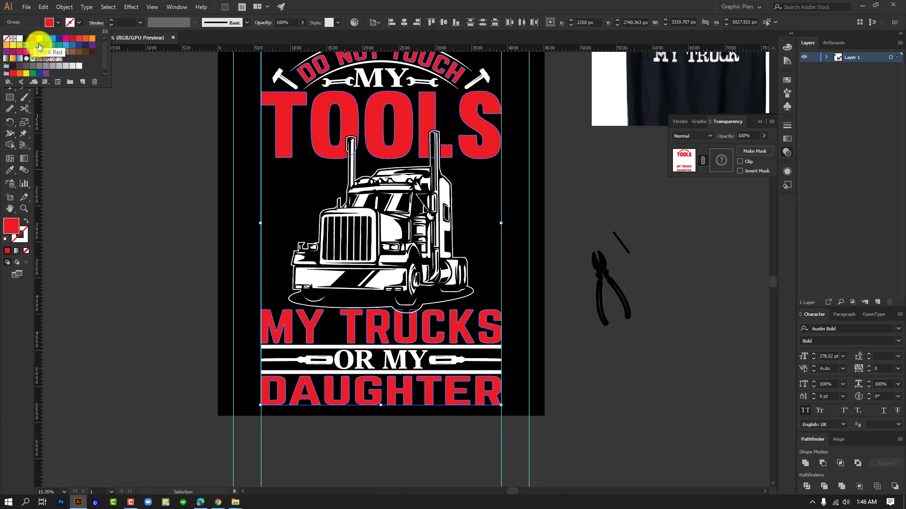
{"action": "left_click", "coordinate": [168, 181]}
Step: Recolour both screwdrivers beside OR MY with the red sampled from the MY TRUCKS lettering, and deselect them
{"action": "key", "text": "ctrl+alt+space"}
{"action": "left_click_drag", "start_coordinate": [531, 346], "coordinate": [508, 323]}
{"action": "key", "text": "ctrl+alt+space"}
{"action": "left_click_drag", "start_coordinate": [384, 159], "coordinate": [439, 180]}
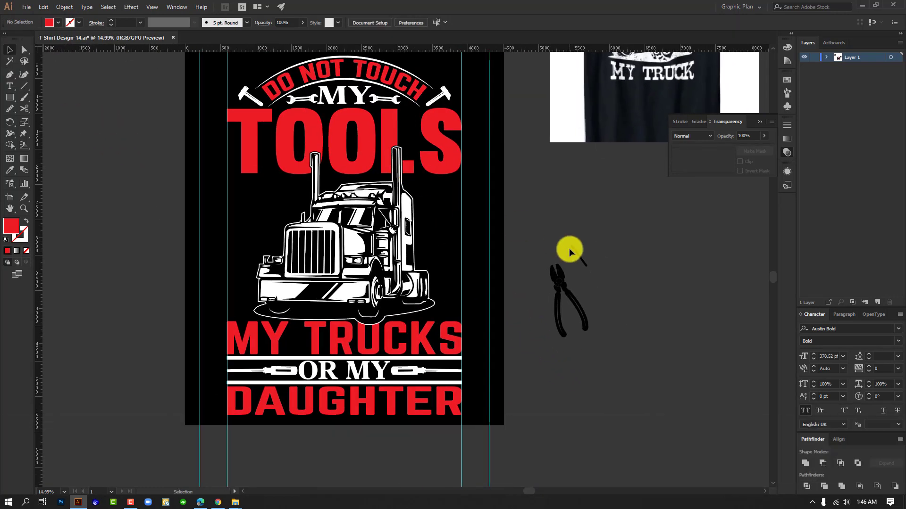
{"action": "key", "text": "ctrl+space"}
{"action": "left_click_drag", "start_coordinate": [361, 383], "coordinate": [448, 405]}
{"action": "left_click", "coordinate": [438, 363]}
{"action": "left_click", "coordinate": [232, 362], "text": "shift"}
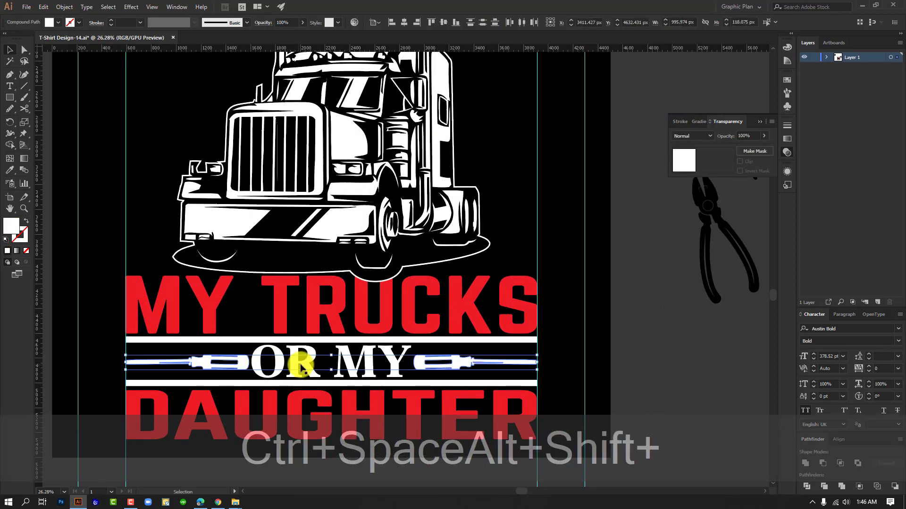
{"action": "key", "text": "i"}
{"action": "left_click", "coordinate": [376, 304]}
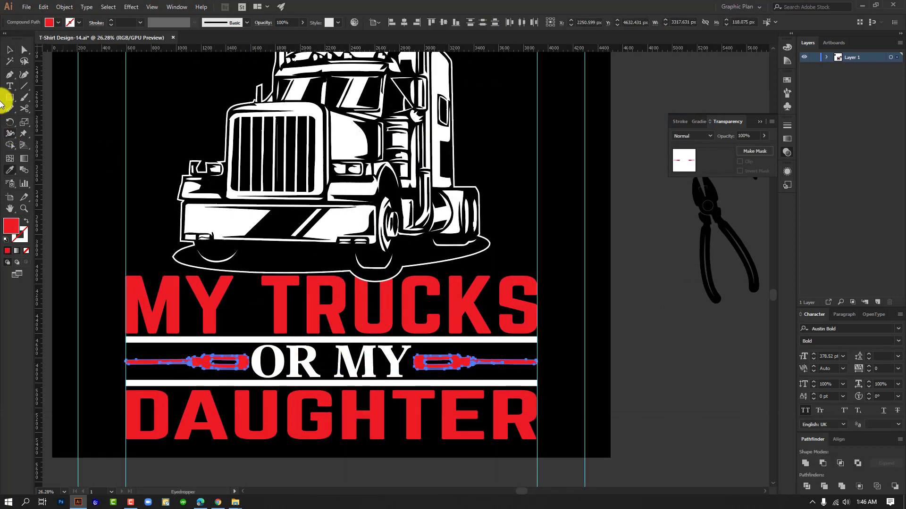
{"action": "left_click", "coordinate": [12, 52]}
{"action": "left_click", "coordinate": [75, 131]}
Step: Examine the whole design on the artboard, checking the balance of red and white elements
{"action": "key", "text": "ctrl+alt+space"}
{"action": "left_click_drag", "start_coordinate": [597, 369], "coordinate": [567, 334]}
{"action": "left_click_drag", "start_coordinate": [567, 334], "coordinate": [493, 350]}
{"action": "left_click_drag", "start_coordinate": [371, 138], "coordinate": [391, 150]}
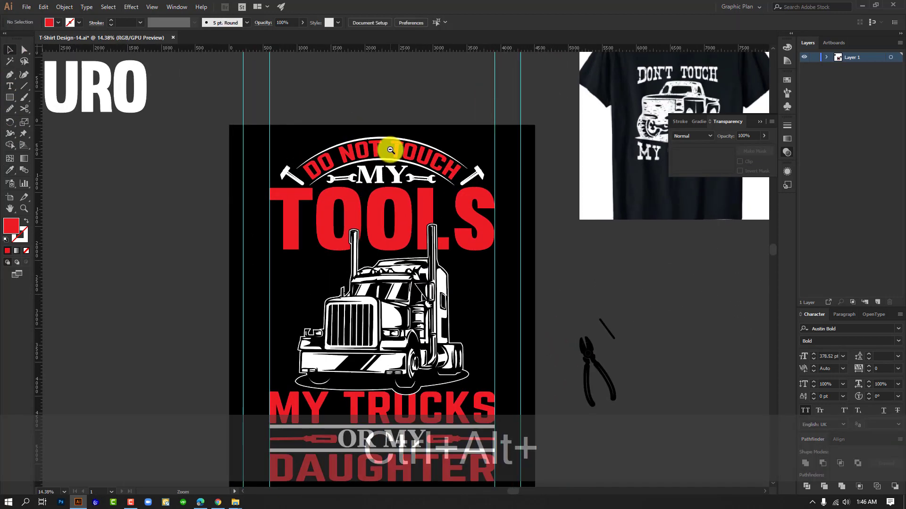
{"action": "left_click_drag", "start_coordinate": [525, 258], "coordinate": [502, 214]}
{"action": "left_click_drag", "start_coordinate": [405, 150], "coordinate": [425, 162]}
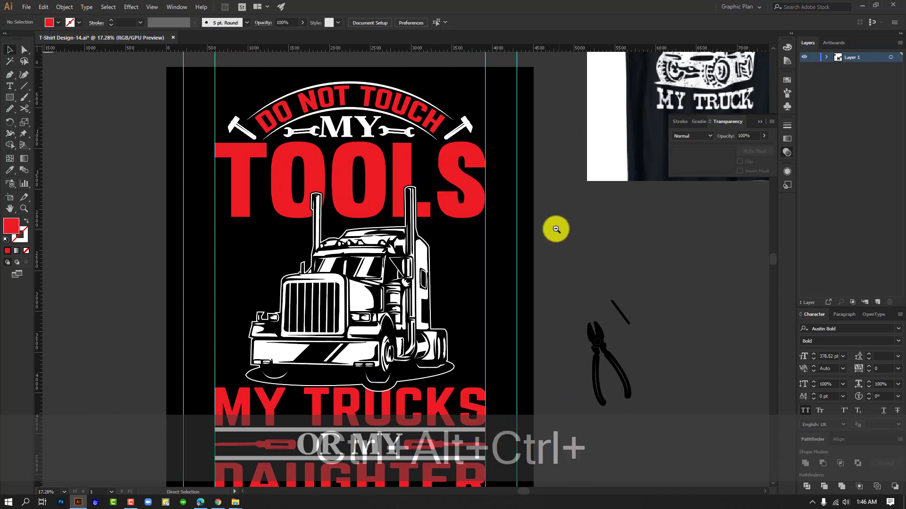
{"action": "left_click_drag", "start_coordinate": [556, 229], "coordinate": [512, 219]}
{"action": "left_click_drag", "start_coordinate": [493, 213], "coordinate": [449, 183]}
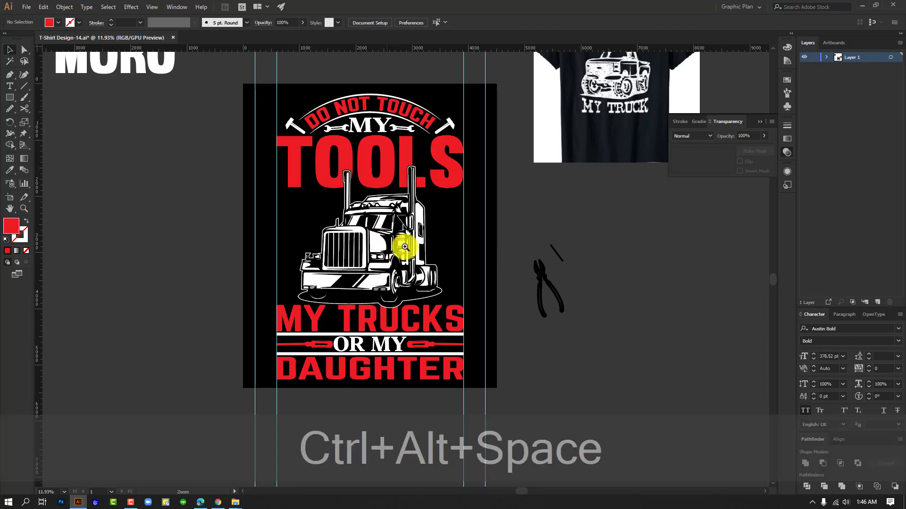
Step: Inspect where the truck meets the TOOLS and MY TRUCKS lettering, selecting each piece to check it
{"action": "left_click_drag", "start_coordinate": [396, 253], "coordinate": [395, 333]}
{"action": "left_click", "coordinate": [386, 318]}
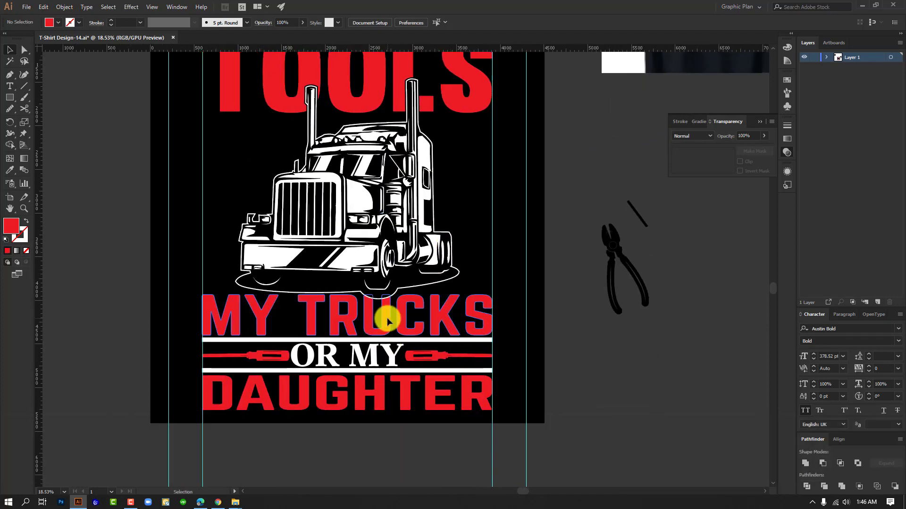
{"action": "left_click", "coordinate": [548, 299]}
{"action": "left_click", "coordinate": [384, 310]}
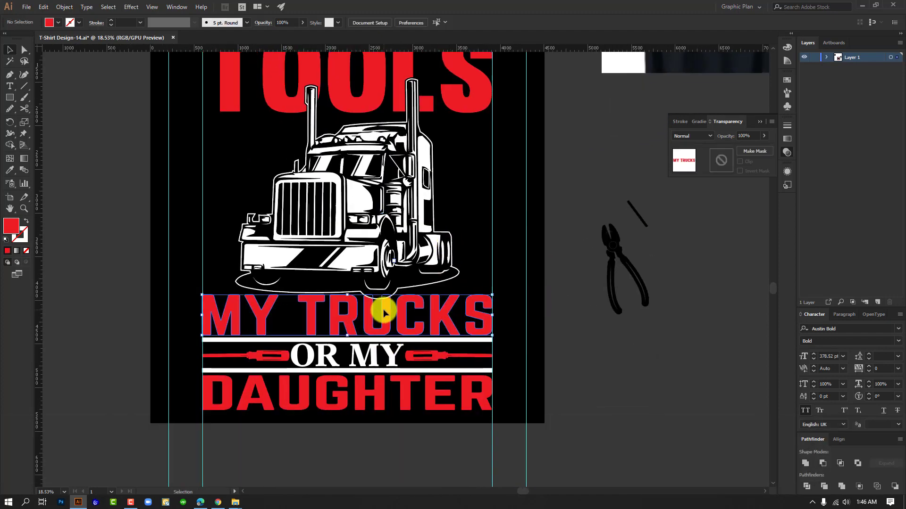
{"action": "left_click_drag", "start_coordinate": [415, 321], "coordinate": [364, 196]}
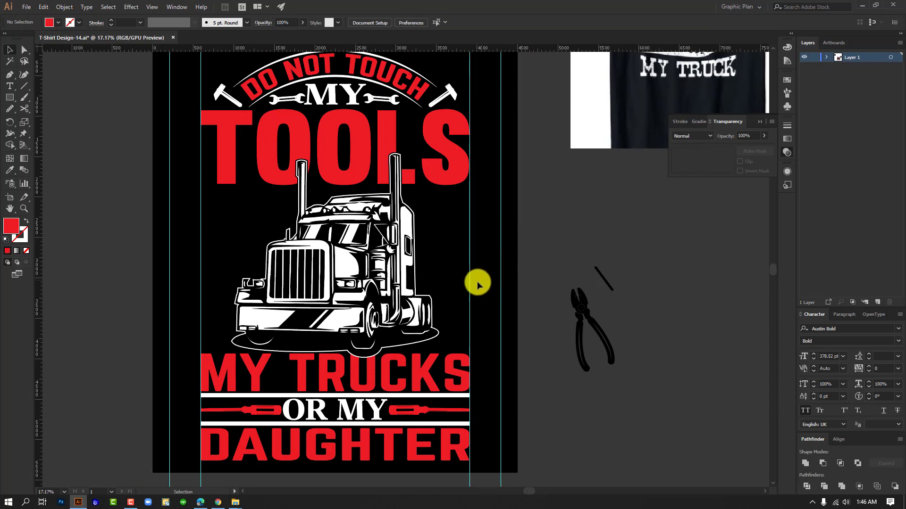
{"action": "left_click_drag", "start_coordinate": [441, 283], "coordinate": [360, 369]}
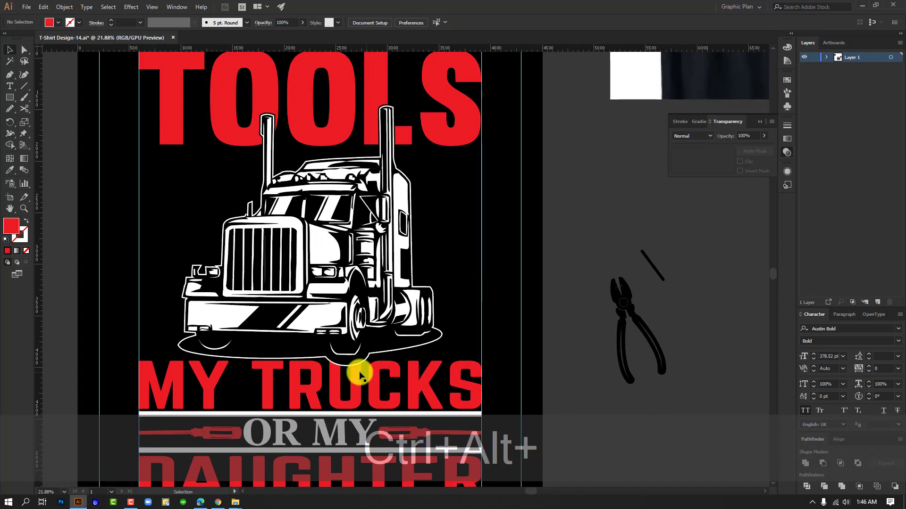
{"action": "left_click", "coordinate": [342, 285]}
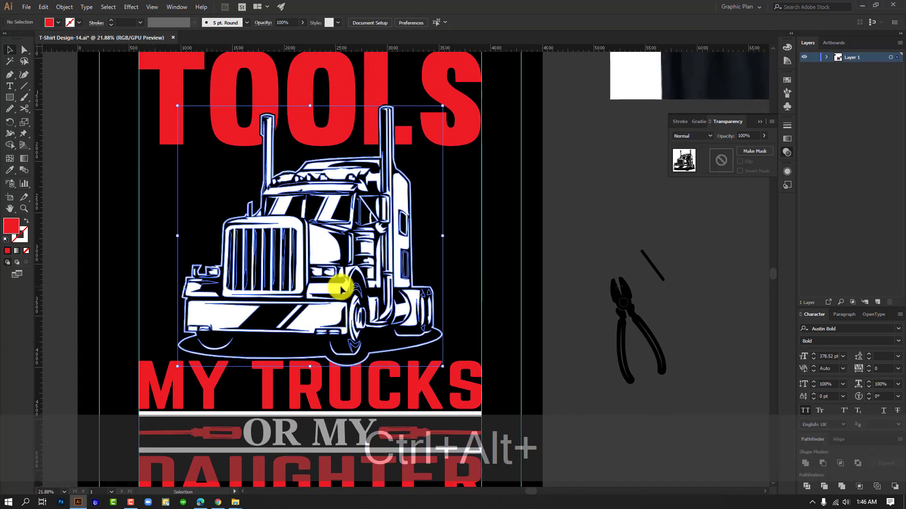
{"action": "left_click", "coordinate": [374, 76]}
{"action": "left_click", "coordinate": [354, 221]}
{"action": "key", "text": "ctrl"}
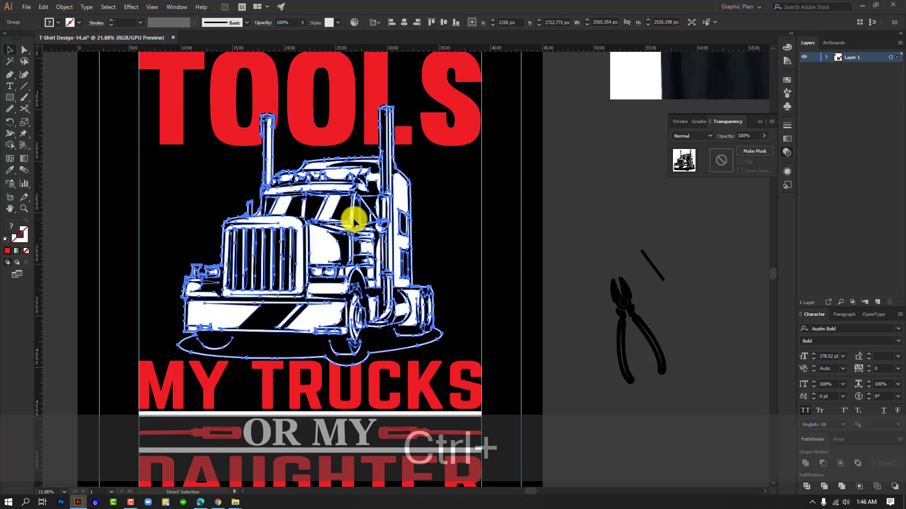
{"action": "left_click", "coordinate": [576, 219]}
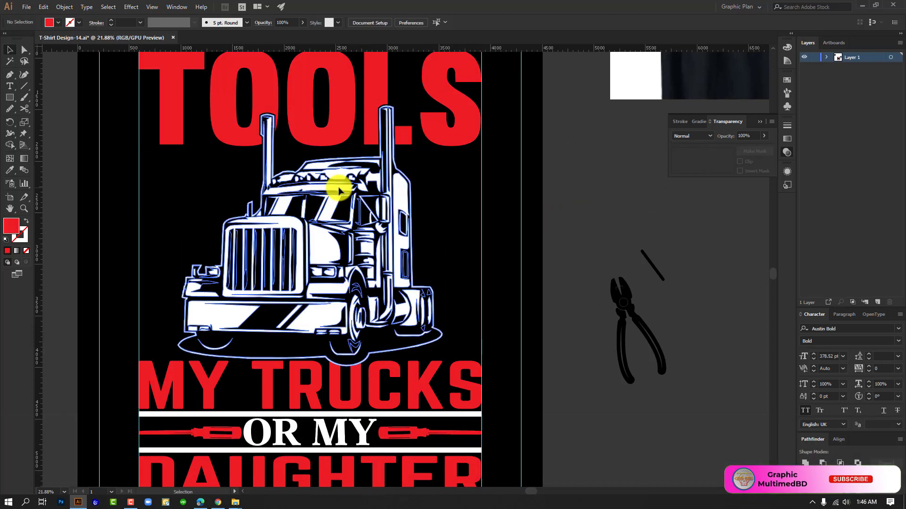
Step: Offset the truck artwork's paths by 12 px with miter joins and cut the resulting offset shapes
{"action": "left_click", "coordinate": [340, 190]}
{"action": "left_click", "coordinate": [71, 7]}
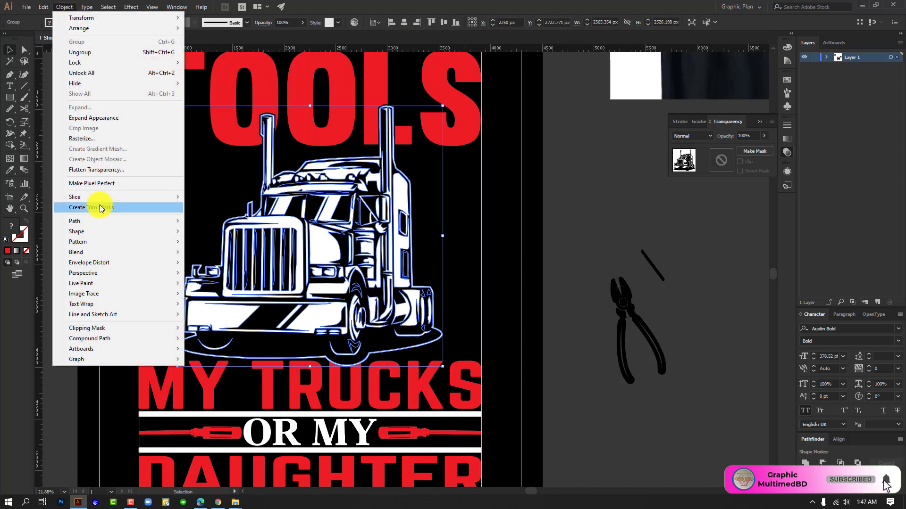
{"action": "mouse_move", "coordinate": [112, 227]}
{"action": "left_click", "coordinate": [214, 255]}
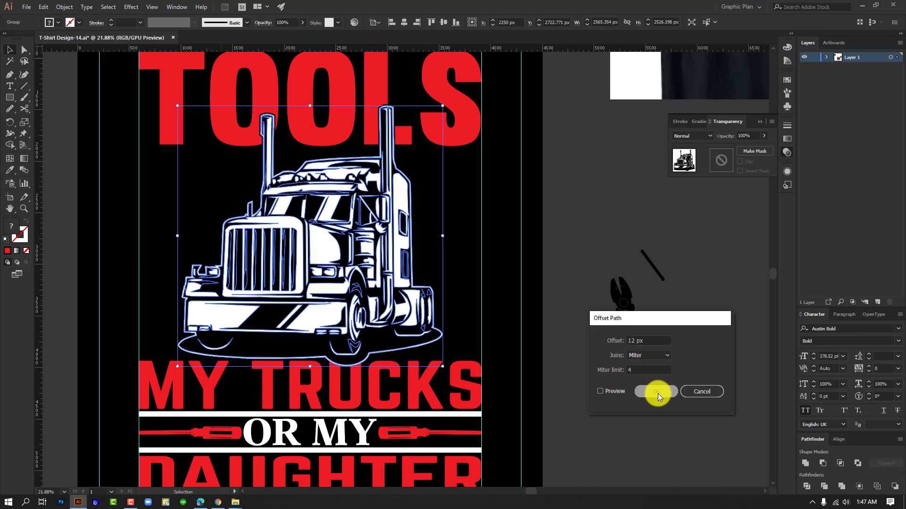
{"action": "left_click", "coordinate": [656, 392]}
{"action": "key", "text": "ctrl+x"}
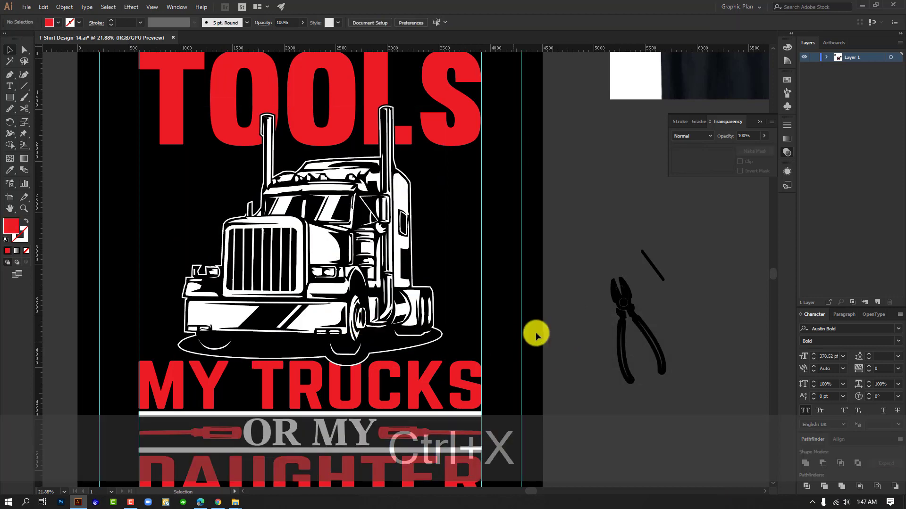
Step: Add an opacity mask with clipping off to the MY TRUCKS lettering and paste the offset truck shapes in place inside it
{"action": "scroll", "coordinate": [544, 336], "scroll_direction": "up", "scroll_amount": 1}
{"action": "scroll", "coordinate": [542, 338], "scroll_direction": "down", "scroll_amount": 3}
{"action": "left_click", "coordinate": [411, 348]}
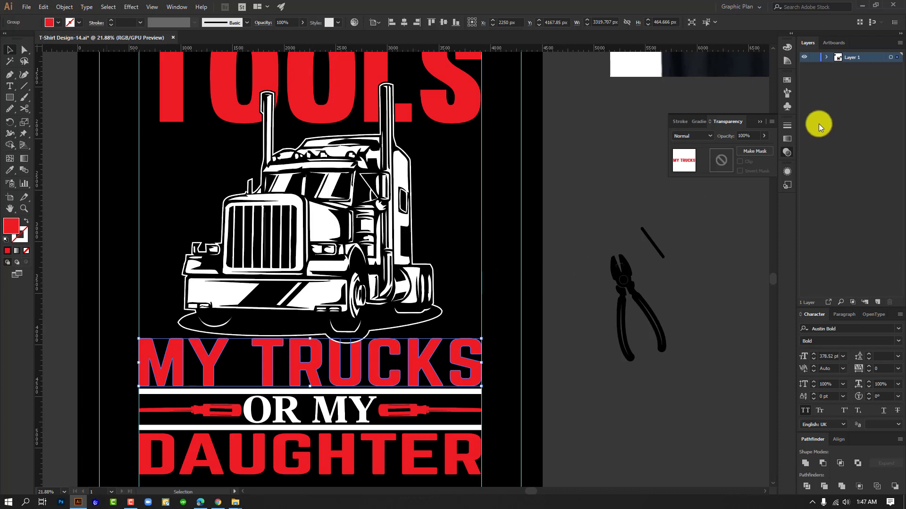
{"action": "double_click", "coordinate": [721, 161]}
{"action": "left_click", "coordinate": [739, 161]}
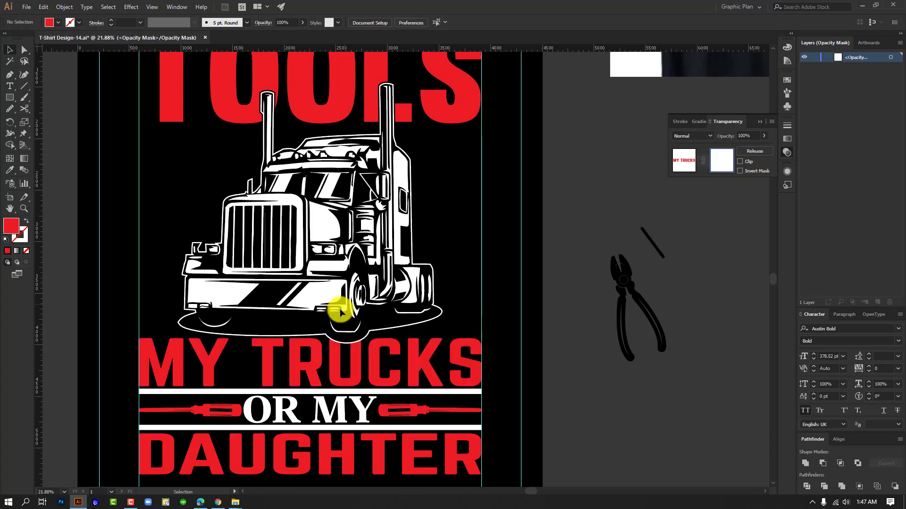
{"action": "key", "text": "ctrl+f"}
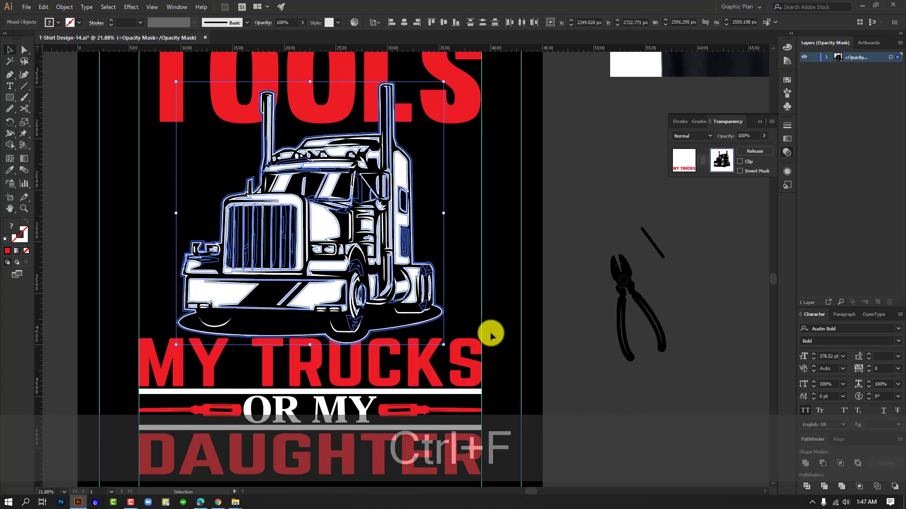
Step: Fill the truck shapes in the mask with black, unite them into one solid silhouette, and return to the normal artwork
{"action": "key", "text": "i"}
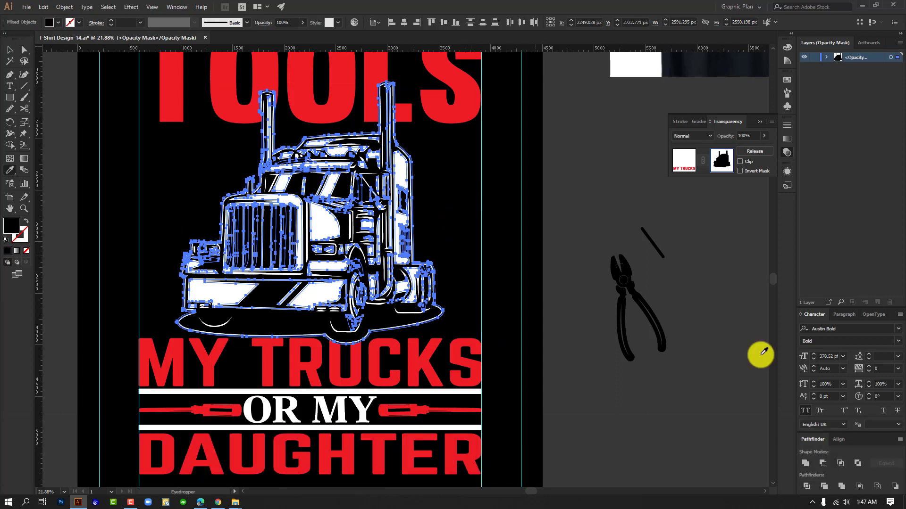
{"action": "left_click", "coordinate": [844, 488]}
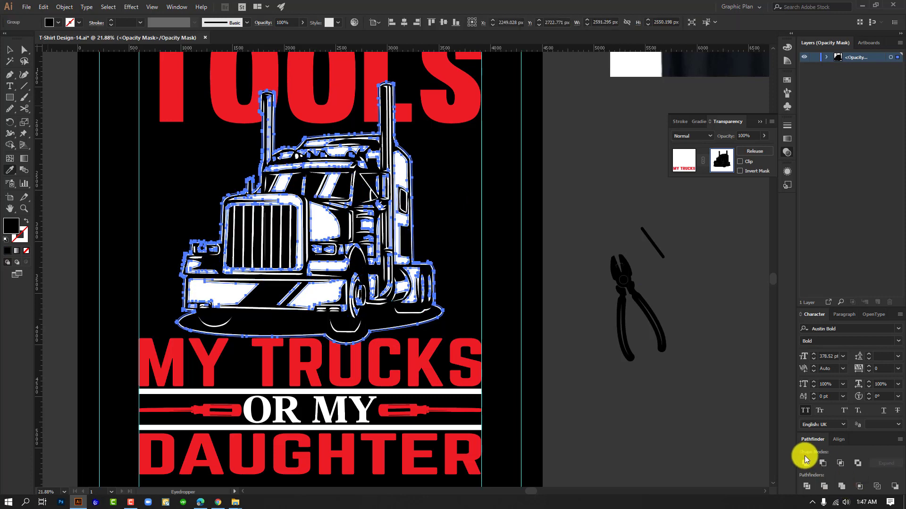
{"action": "left_click", "coordinate": [10, 48]}
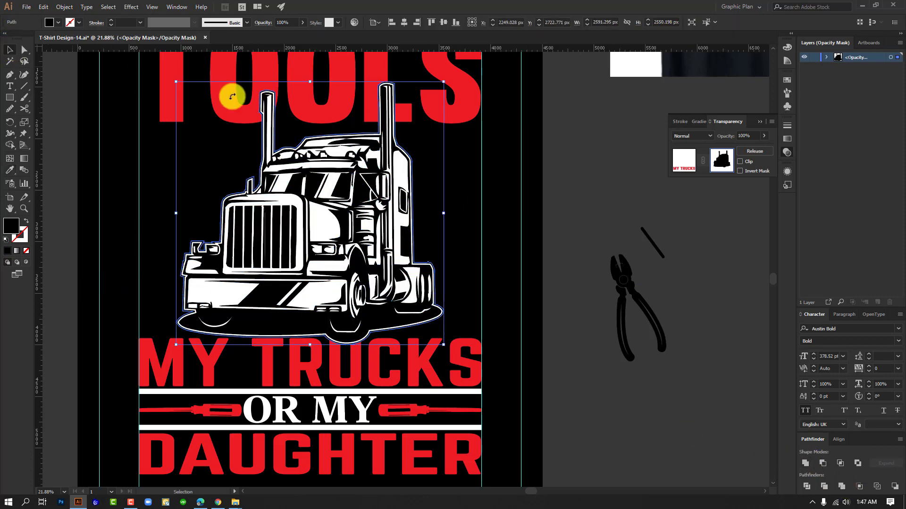
{"action": "left_click", "coordinate": [684, 163]}
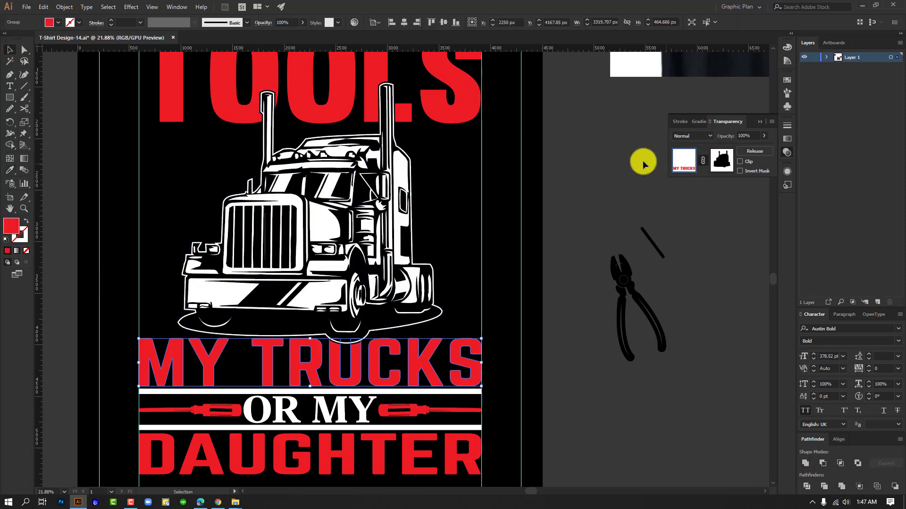
{"action": "left_click", "coordinate": [567, 164]}
Step: Examine the whole design on the artboard, checking the gap between the truck and the lettering around it
{"action": "left_click", "coordinate": [520, 330], "text": "ctrl+alt"}
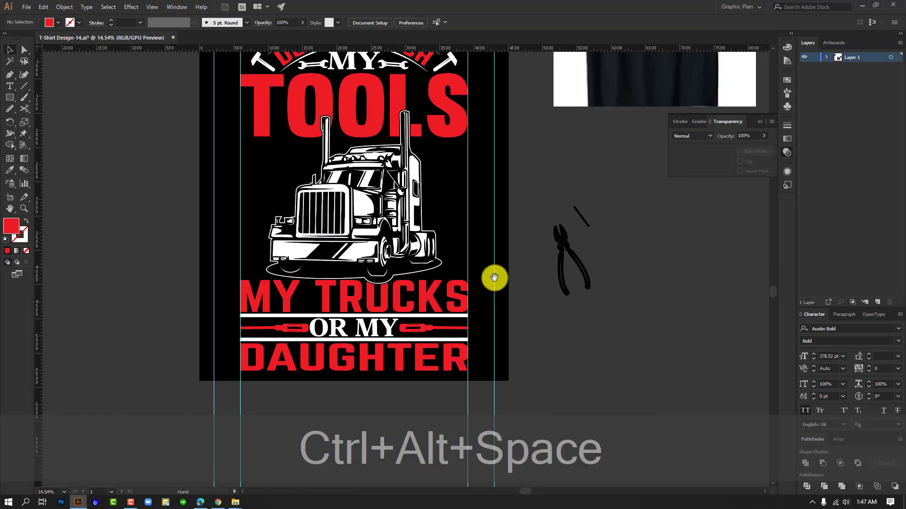
{"action": "left_click", "coordinate": [521, 283], "text": "ctrl+alt"}
{"action": "left_click_drag", "start_coordinate": [528, 276], "coordinate": [501, 318]}
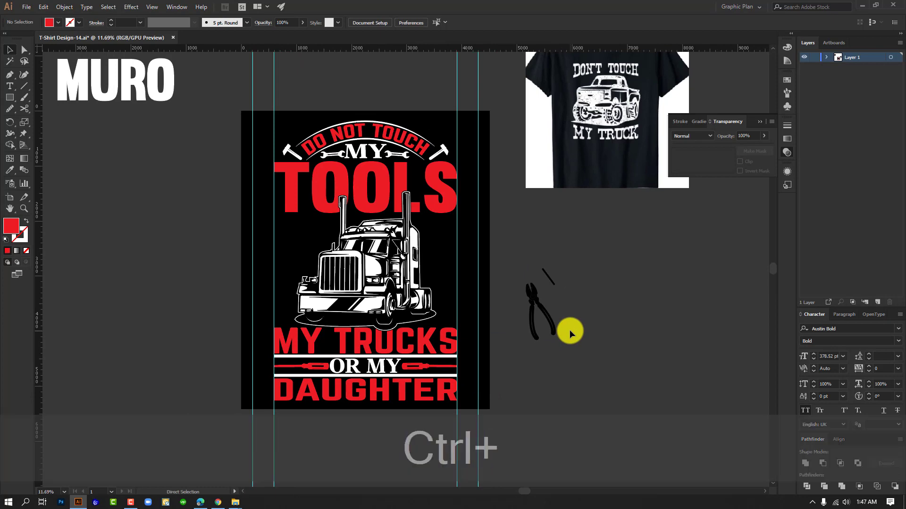
{"action": "left_click", "coordinate": [384, 194], "text": "ctrl+alt"}
{"action": "left_click", "coordinate": [366, 264]}
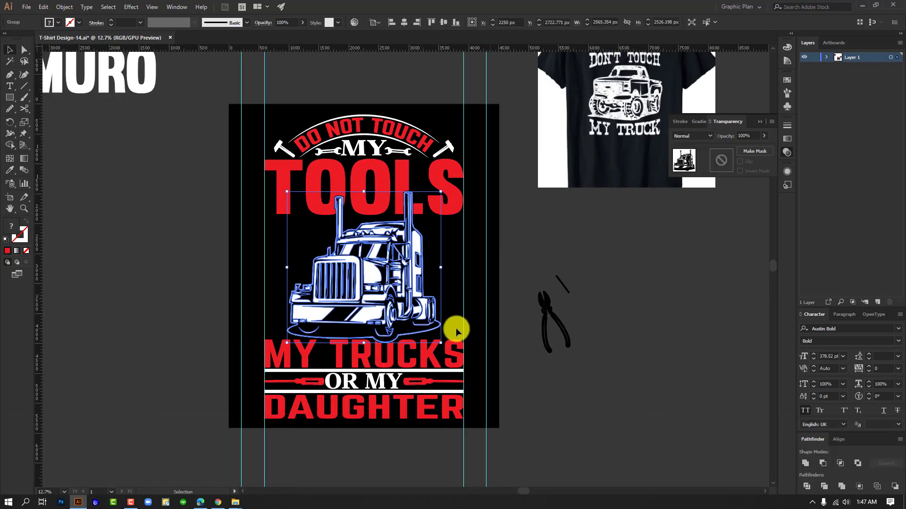
{"action": "left_click", "coordinate": [536, 238]}
{"action": "left_click_drag", "start_coordinate": [439, 236], "coordinate": [494, 243]}
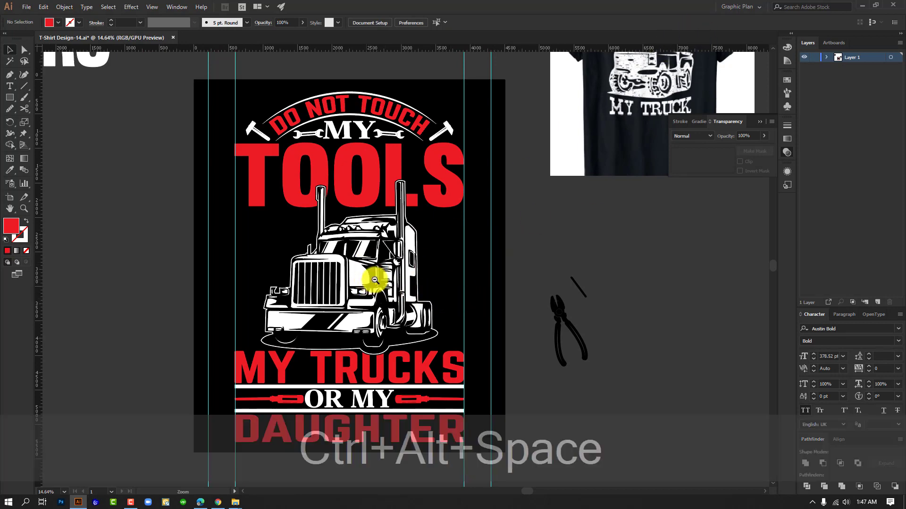
{"action": "left_click_drag", "start_coordinate": [386, 282], "coordinate": [416, 294]}
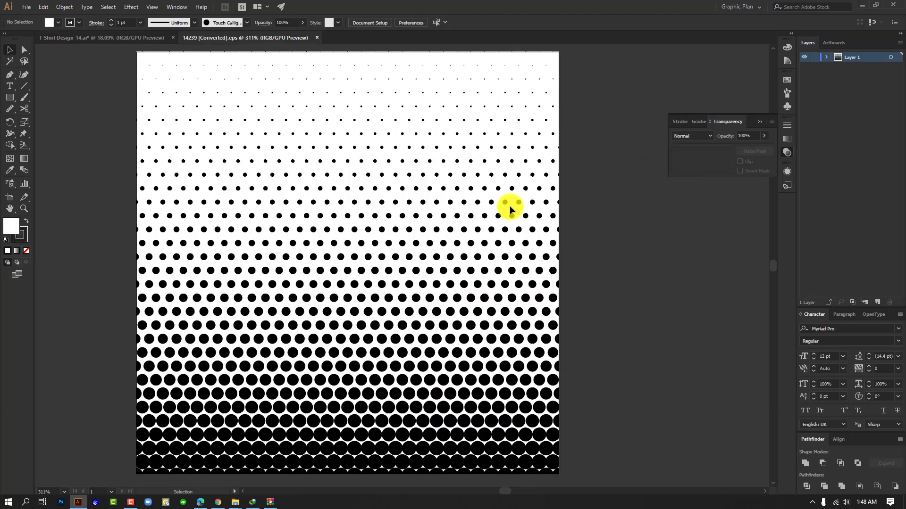
{"action": "left_click_drag", "start_coordinate": [376, 163], "coordinate": [153, 160]}
{"action": "right_click", "coordinate": [171, 176]}
{"action": "left_click", "coordinate": [226, 252]}
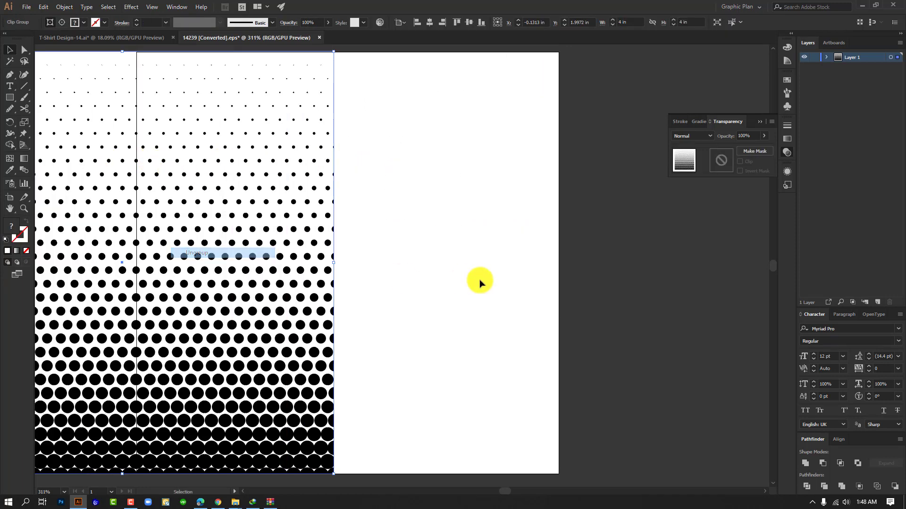
{"action": "left_click", "coordinate": [479, 281]}
{"action": "left_click_drag", "start_coordinate": [237, 62], "coordinate": [463, 69]}
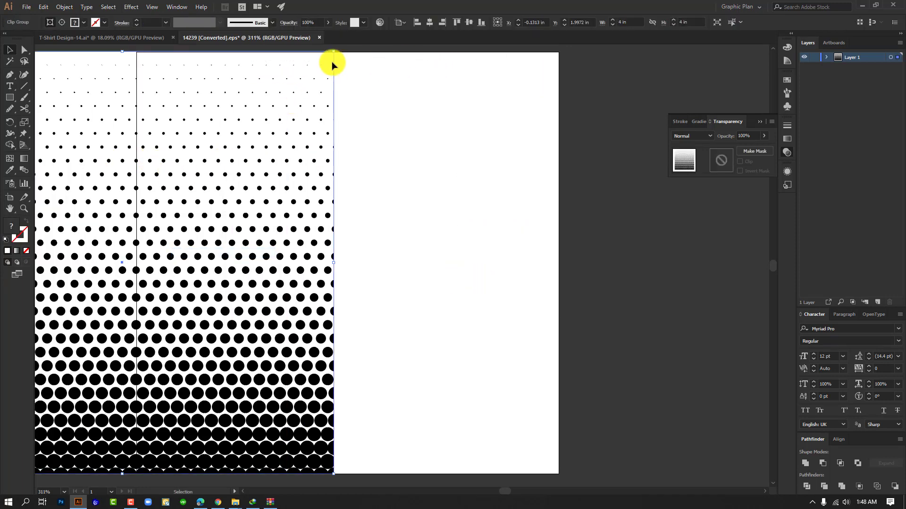
{"action": "key", "text": "Delete"}
{"action": "key", "text": "ctrl+z"}
{"action": "key", "text": "ctrl+z"}
Step: Move the halftone artwork off its artboard, release its clipping mask and delete the white background
{"action": "left_click_drag", "start_coordinate": [660, 321], "coordinate": [687, 244]}
{"action": "left_click_drag", "start_coordinate": [389, 323], "coordinate": [198, 301]}
{"action": "right_click", "coordinate": [267, 260]}
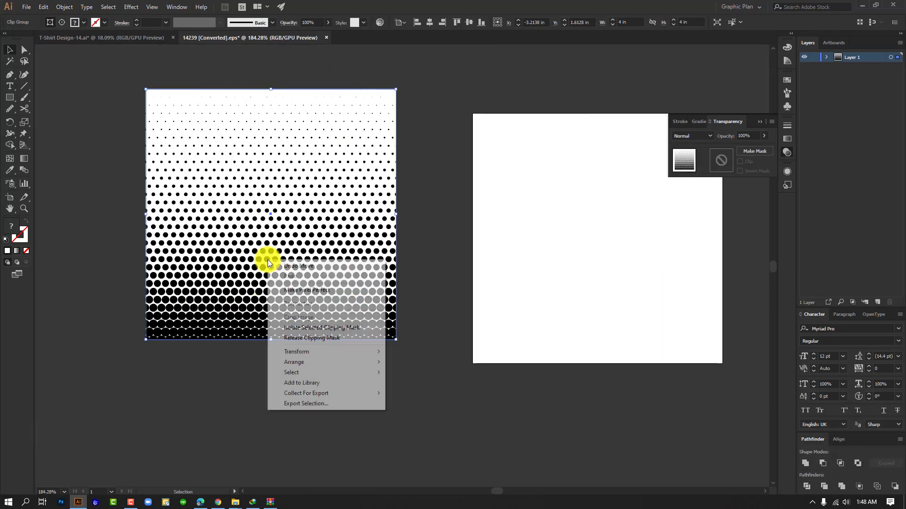
{"action": "left_click", "coordinate": [314, 338]}
{"action": "left_click", "coordinate": [412, 398]}
{"action": "left_click_drag", "start_coordinate": [406, 213], "coordinate": [541, 324]}
{"action": "left_click", "coordinate": [280, 104]}
{"action": "key", "text": "Delete"}
Step: Copy the halftone dots into T-Shirt Design-14.ai and enlarge them proportionally to about 3234 by 2950 px over the truck
{"action": "left_click_drag", "start_coordinate": [431, 291], "coordinate": [328, 172]}
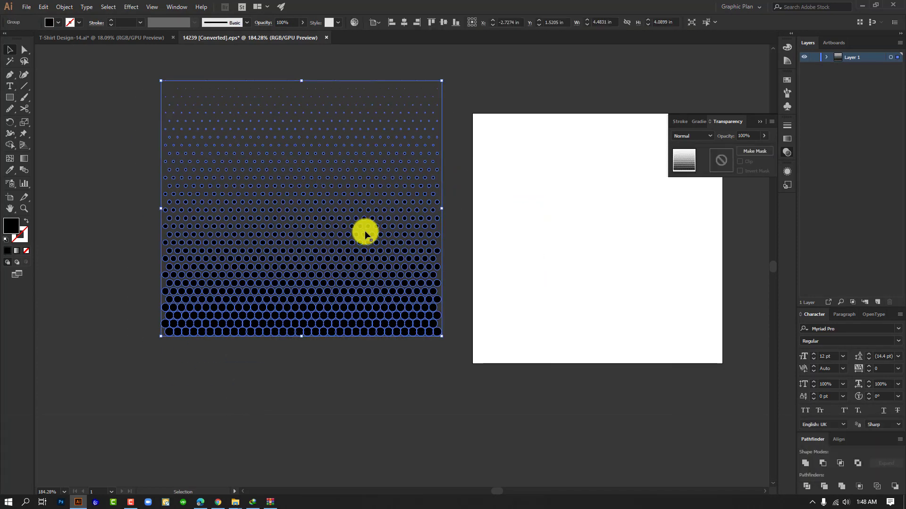
{"action": "key", "text": "ctrl+c"}
{"action": "left_click", "coordinate": [75, 37]}
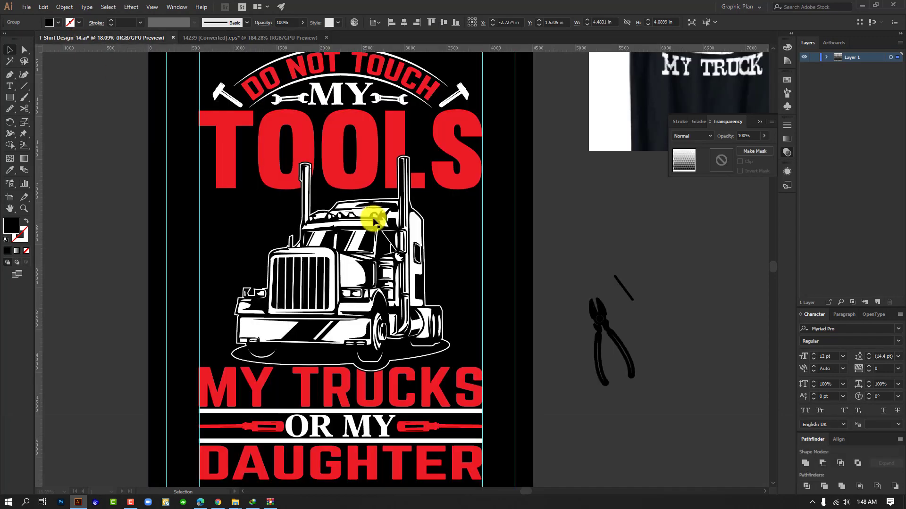
{"action": "key", "text": "ctrl+alt+0"}
{"action": "left_click", "coordinate": [186, 239]}
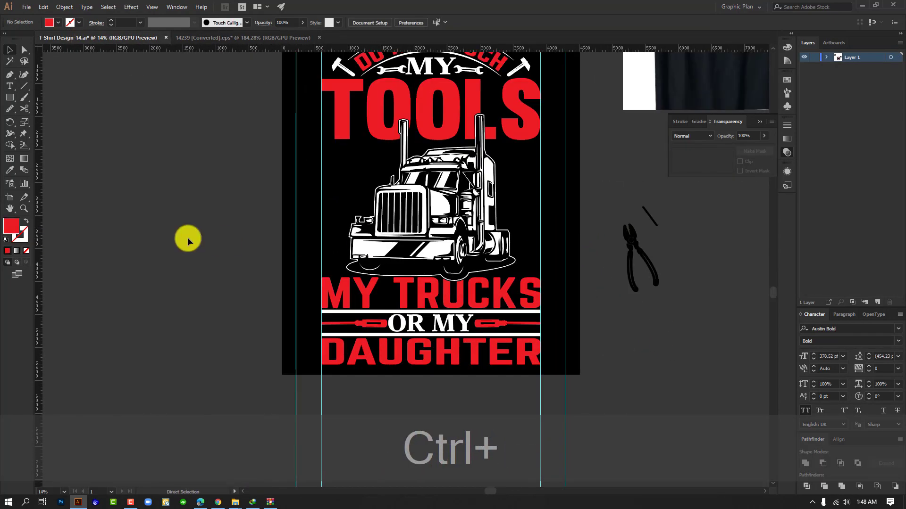
{"action": "key", "text": "ctrl+v"}
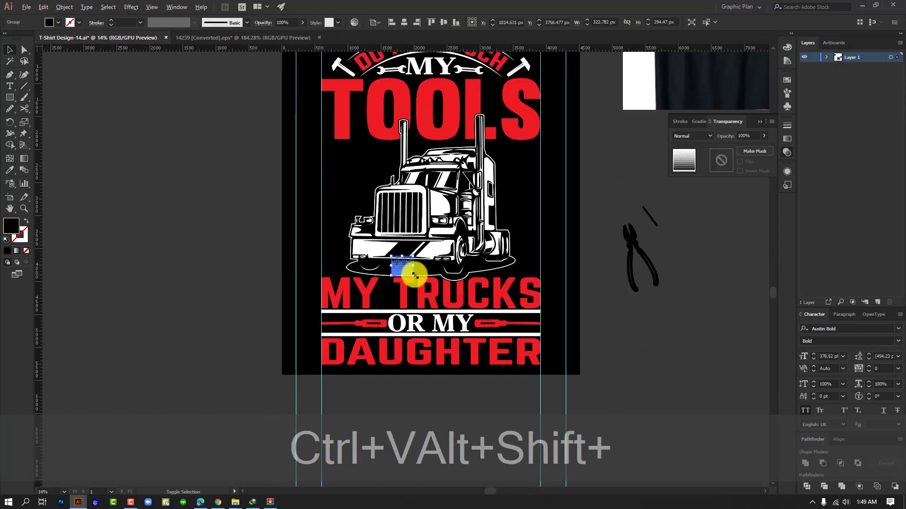
{"action": "left_click_drag", "start_coordinate": [415, 275], "coordinate": [554, 334]}
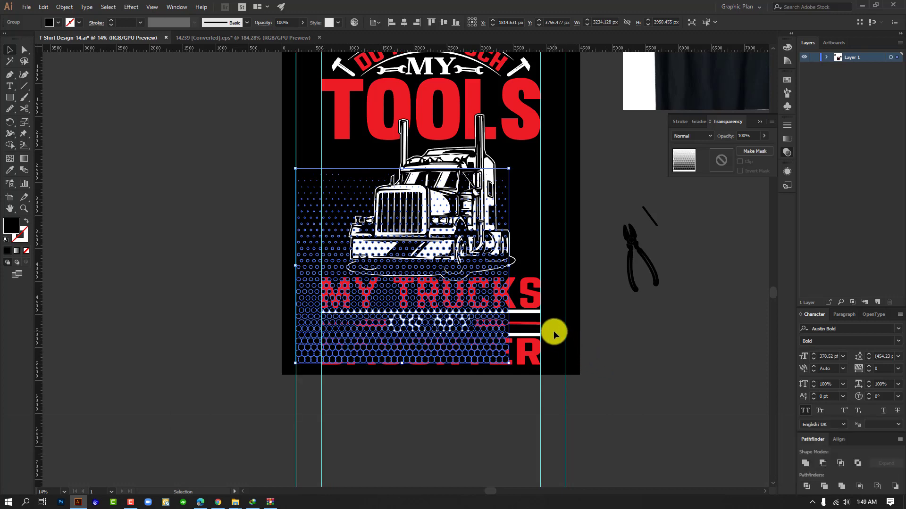
Step: Recolour the halftone dots with the red sampled from the TOOLS lettering, and deselect them
{"action": "key", "text": "i"}
{"action": "left_click", "coordinate": [474, 169]}
{"action": "left_click", "coordinate": [482, 123]}
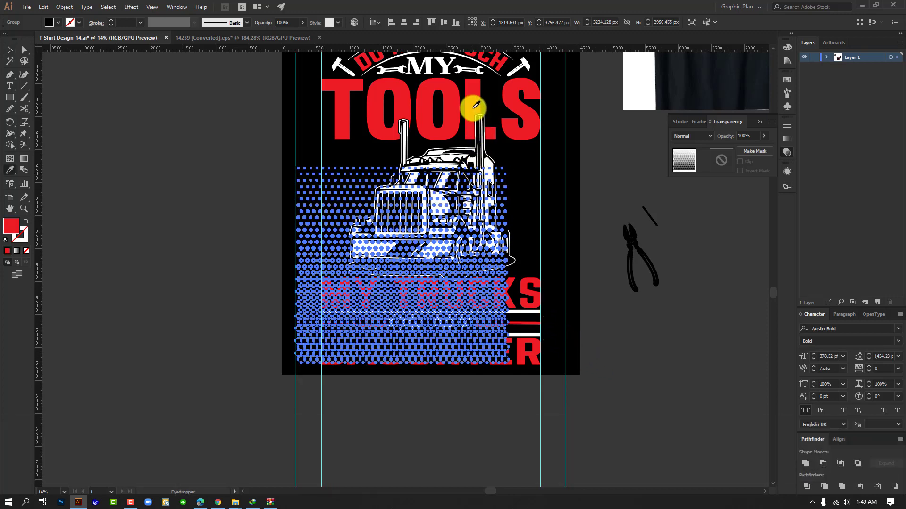
{"action": "left_click", "coordinate": [10, 49]}
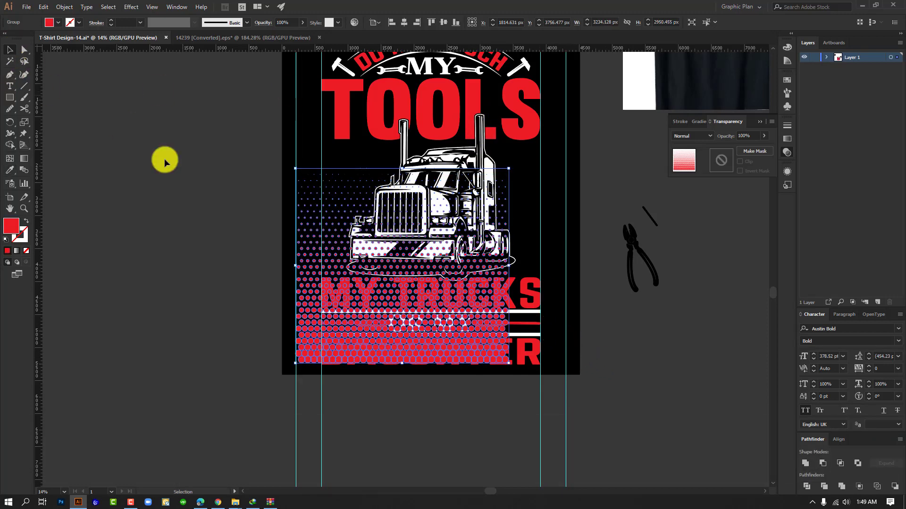
{"action": "left_click", "coordinate": [193, 185]}
Step: Move the halftone pattern up over the truck and centre it horizontally on the artboard
{"action": "left_click_drag", "start_coordinate": [542, 321], "coordinate": [570, 398]}
{"action": "scroll", "coordinate": [566, 396], "scroll_direction": "up", "scroll_amount": 1}
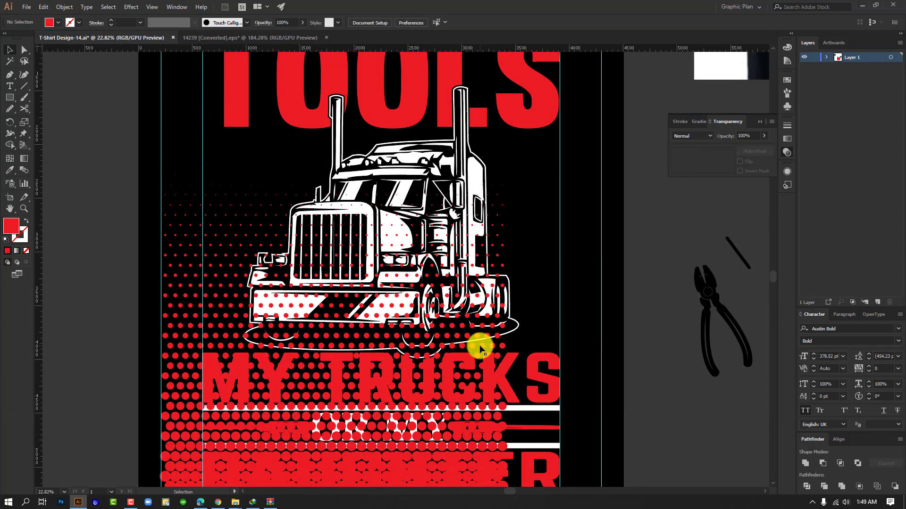
{"action": "left_click_drag", "start_coordinate": [480, 349], "coordinate": [538, 289]}
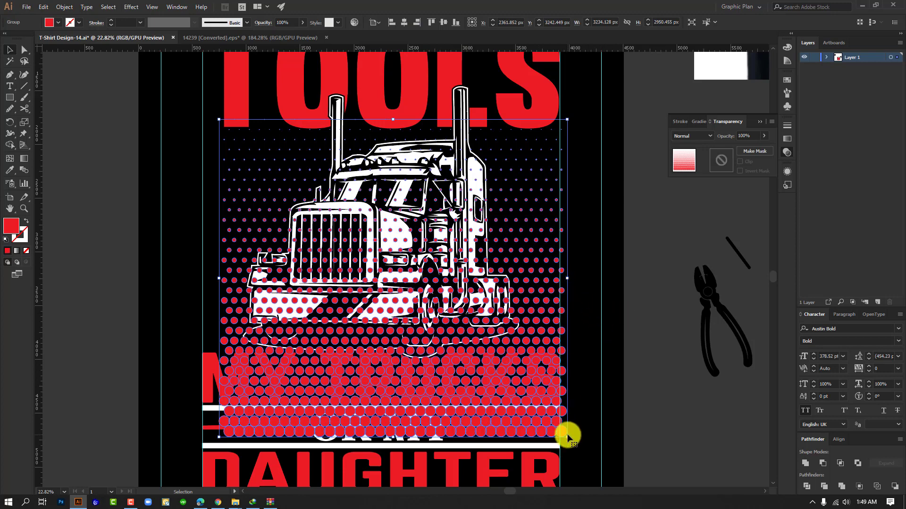
{"action": "left_click", "coordinate": [413, 27]}
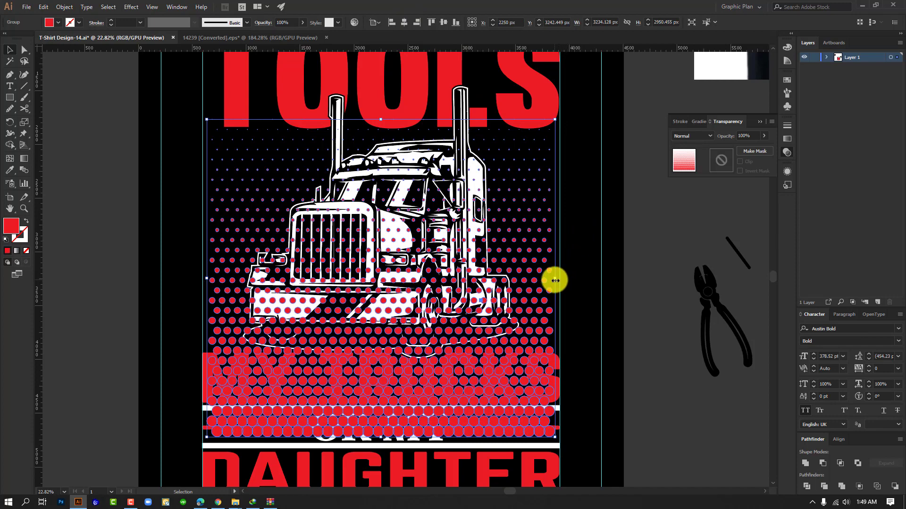
Step: Scale the halftone pattern proportionally from its centre to about 3330 px wide, and nudge it up about 95 px
{"action": "left_click_drag", "start_coordinate": [555, 281], "coordinate": [560, 283]}
{"action": "key", "text": "alt+shift+Up"}
{"action": "key", "text": "Up"}
{"action": "key", "text": "Up"}
{"action": "key", "text": "Up"}
{"action": "key", "text": "Up"}
{"action": "key", "text": "Up"}
{"action": "key", "text": "Up"}
{"action": "key", "text": "Up"}
{"action": "key", "text": "Up"}
{"action": "key", "text": "Up"}
{"action": "key", "text": "Up"}
{"action": "key", "text": "Up"}
{"action": "key", "text": "Up"}
{"action": "key", "text": "Up"}
{"action": "key", "text": "Up"}
{"action": "key", "text": "Up"}
{"action": "key", "text": "Up"}
{"action": "key", "text": "Up"}
{"action": "key", "text": "Up"}
{"action": "key", "text": "Up"}
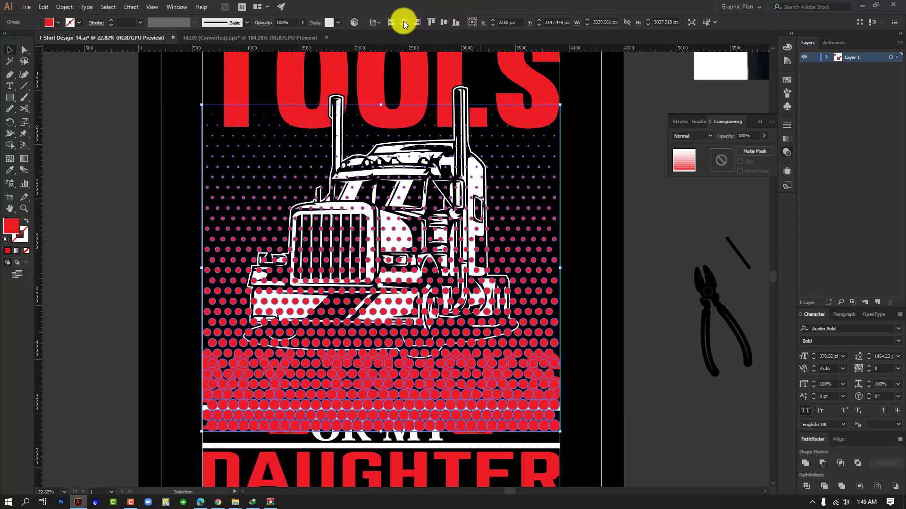
Step: Fine-tune the halftone pattern proportionally to about 3317 px wide to meet the inner guides, and nudge it up 5 px
{"action": "key", "text": "ctrl+space"}
{"action": "left_click_drag", "start_coordinate": [574, 273], "coordinate": [796, 433]}
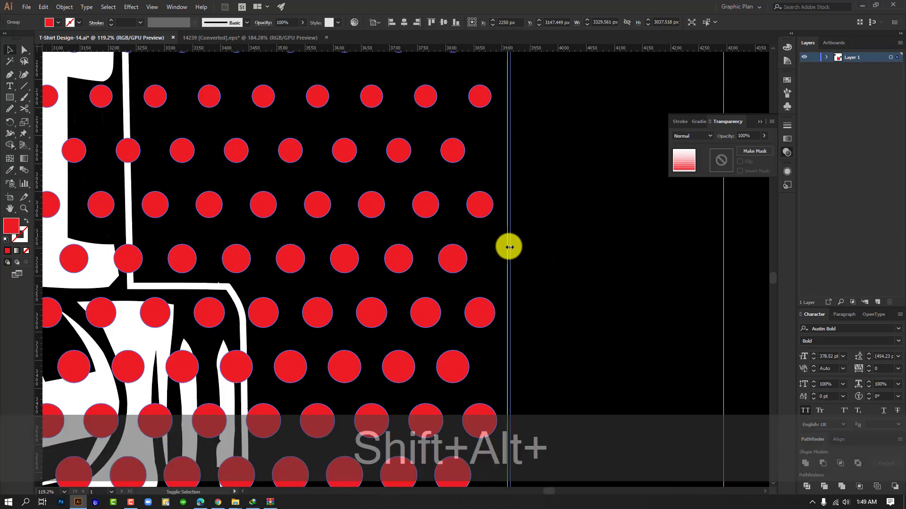
{"action": "left_click_drag", "start_coordinate": [510, 246], "coordinate": [507, 247]}
{"action": "key", "text": "ctrl+alt+space"}
{"action": "left_click_drag", "start_coordinate": [627, 316], "coordinate": [424, 255]}
{"action": "key", "text": "Up"}
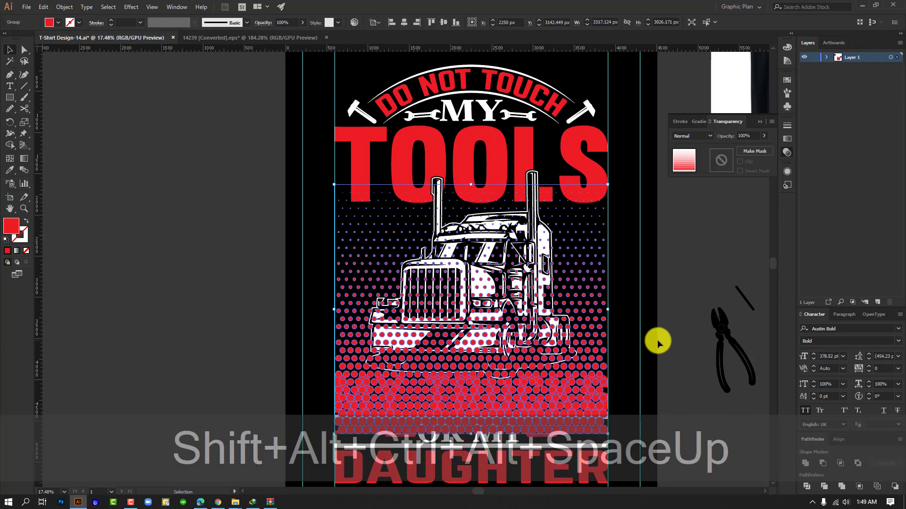
{"action": "left_click", "coordinate": [706, 267]}
Step: Cut the halftone pattern, select all the lettering and truck artwork, and paste the pattern in place behind it
{"action": "key", "text": "ctrl+alt+space"}
{"action": "left_click_drag", "start_coordinate": [608, 265], "coordinate": [440, 212]}
{"action": "left_click", "coordinate": [440, 211]}
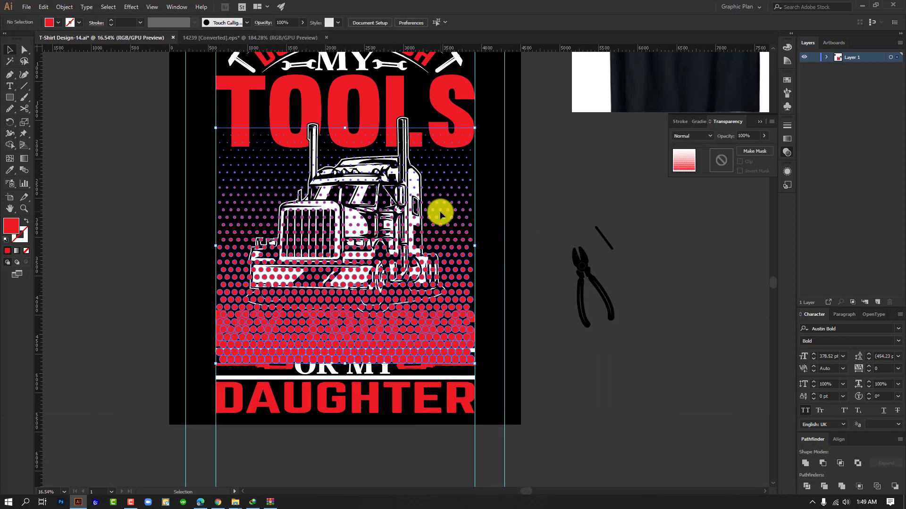
{"action": "key", "text": "ctrl+x"}
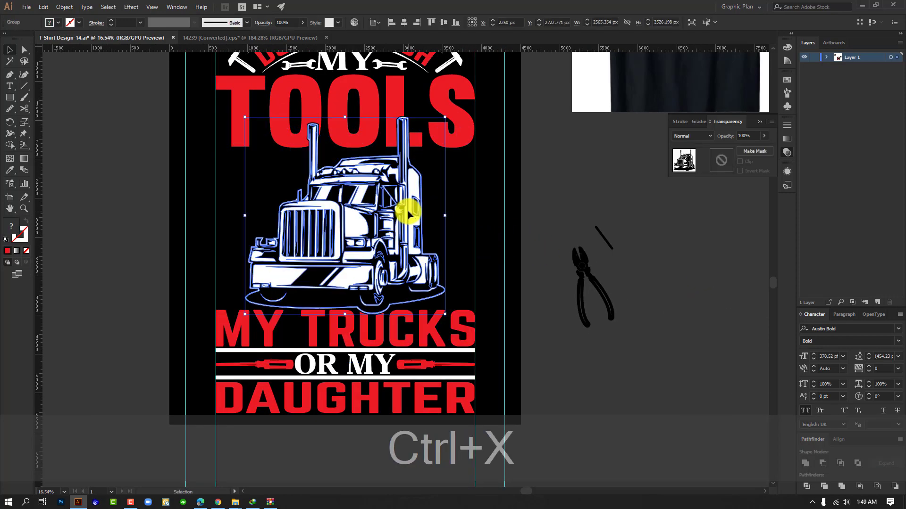
{"action": "key", "text": "ctrl+alt+space"}
{"action": "left_click_drag", "start_coordinate": [568, 284], "coordinate": [531, 415]}
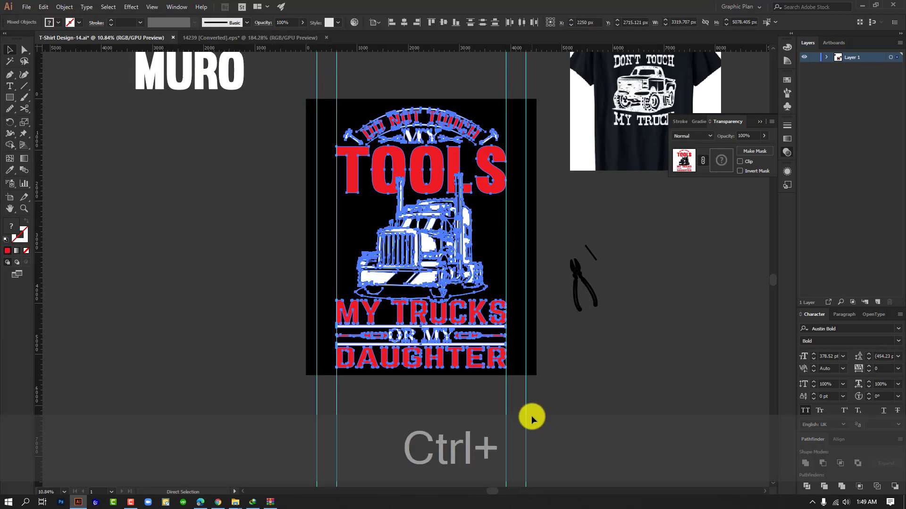
{"action": "key", "text": "ctrl+b"}
{"action": "left_click", "coordinate": [623, 408]}
{"action": "key", "text": "ctrl+alt+space"}
{"action": "left_click_drag", "start_coordinate": [440, 298], "coordinate": [546, 343]}
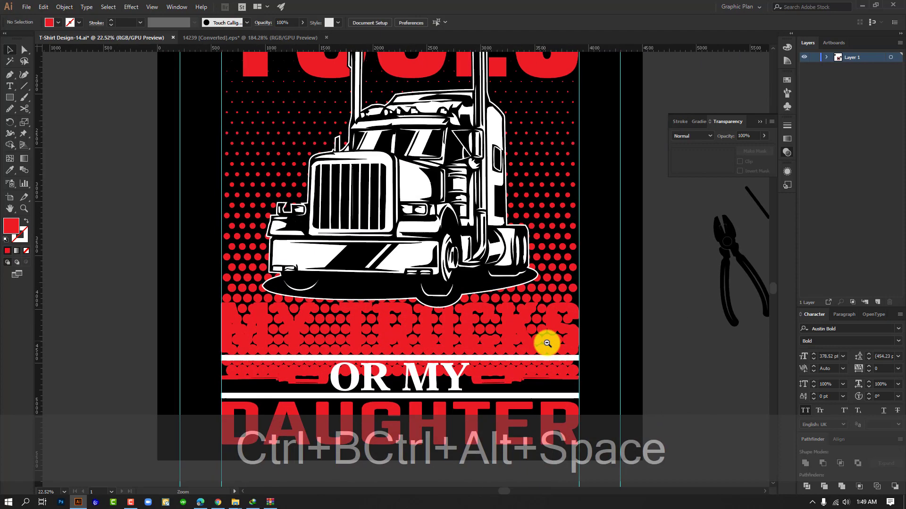
Step: Recolour the halftone pattern white by sampling the fill of the truck's body with the Eyedropper
{"action": "left_click", "coordinate": [542, 208]}
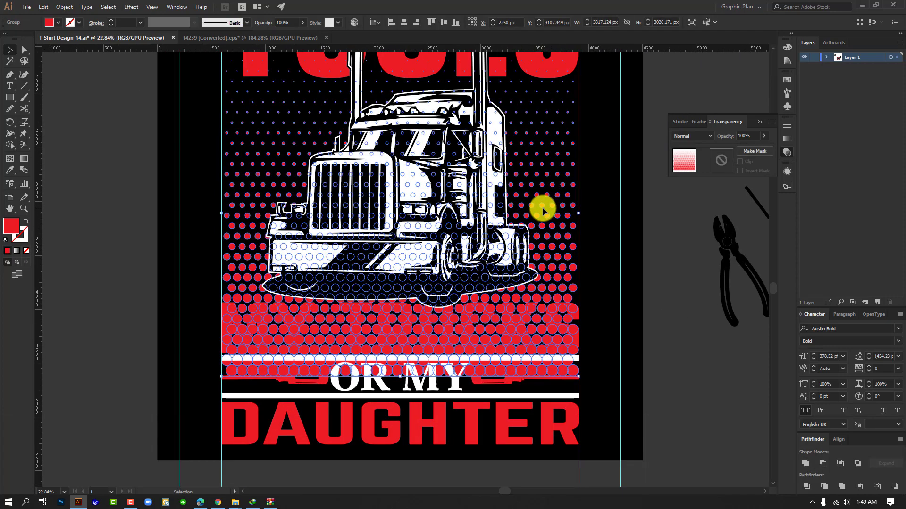
{"action": "key", "text": "i"}
{"action": "left_click", "coordinate": [461, 155]}
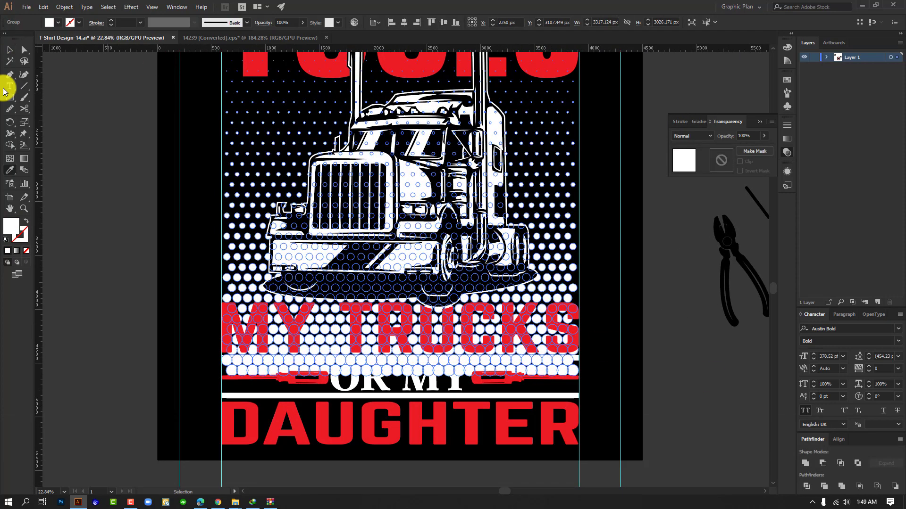
{"action": "left_click", "coordinate": [11, 52]}
{"action": "left_click", "coordinate": [167, 247]}
Step: Erase the lower part of the halftone pattern from the upper edge of the MY TRUCKS lettering downwards
{"action": "key", "text": "ctrl+alt+space"}
{"action": "left_click_drag", "start_coordinate": [498, 362], "coordinate": [539, 379]}
{"action": "left_click", "coordinate": [516, 303]}
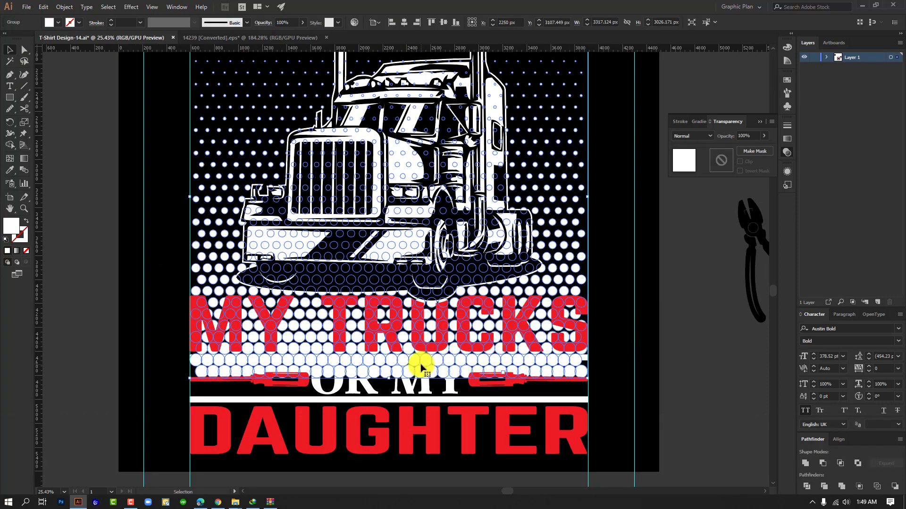
{"action": "key", "text": "ctrl+alt+space"}
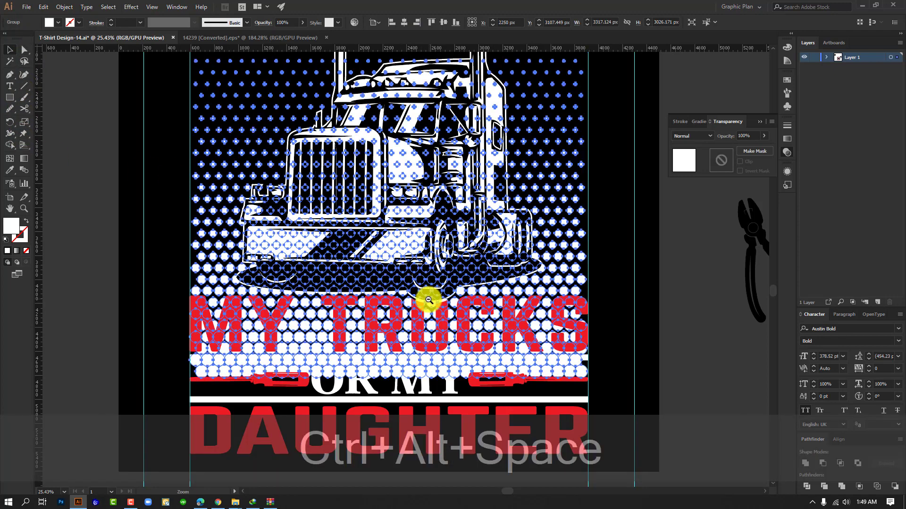
{"action": "left_click_drag", "start_coordinate": [431, 299], "coordinate": [564, 307]}
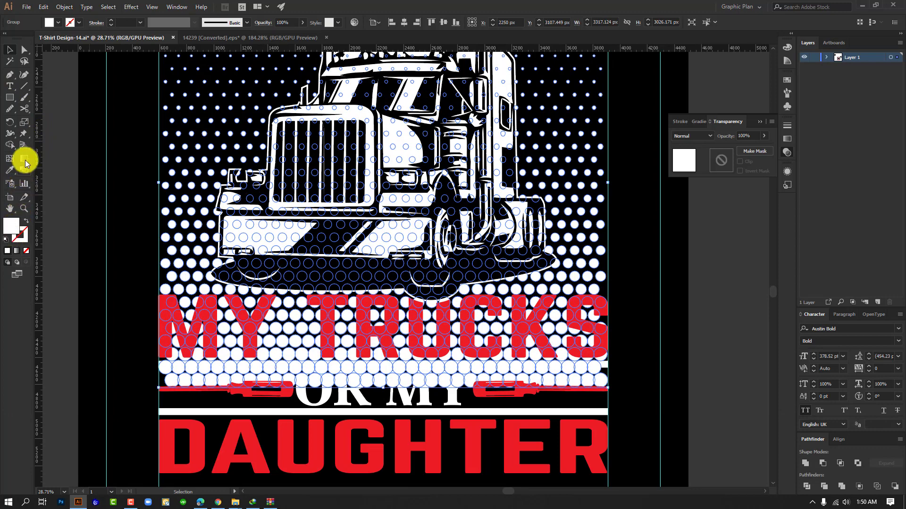
{"action": "left_click_drag", "start_coordinate": [27, 109], "coordinate": [63, 106]}
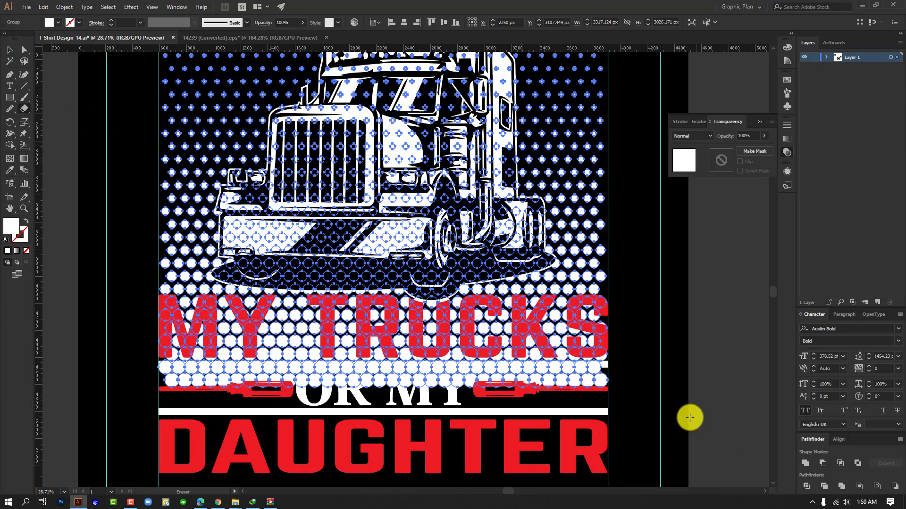
{"action": "key", "text": "alt"}
{"action": "mouse_move", "coordinate": [702, 429]}
{"action": "left_mouse_down"}
{"action": "mouse_move", "coordinate": [517, 424]}
{"action": "mouse_move", "coordinate": [105, 368]}
{"action": "mouse_move", "coordinate": [123, 295]}
{"action": "left_mouse_up"}
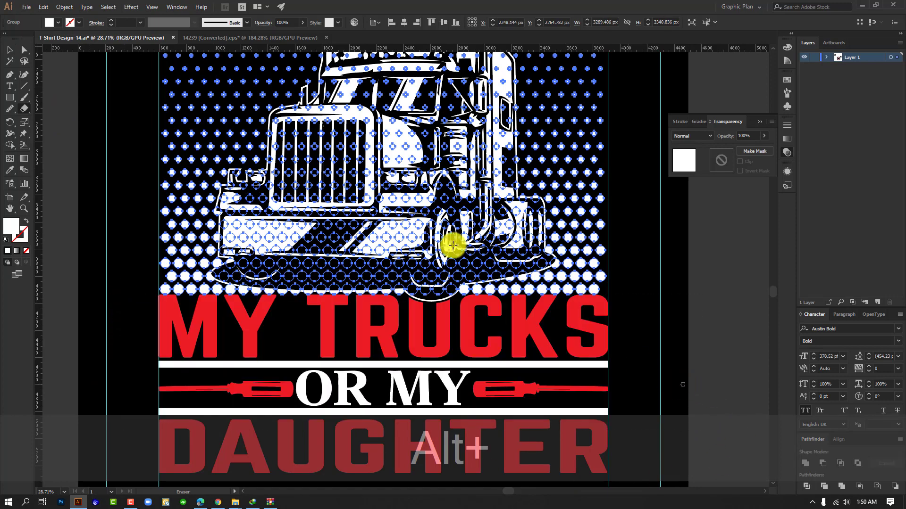
{"action": "left_click", "coordinate": [10, 49]}
{"action": "left_click", "coordinate": [123, 185]}
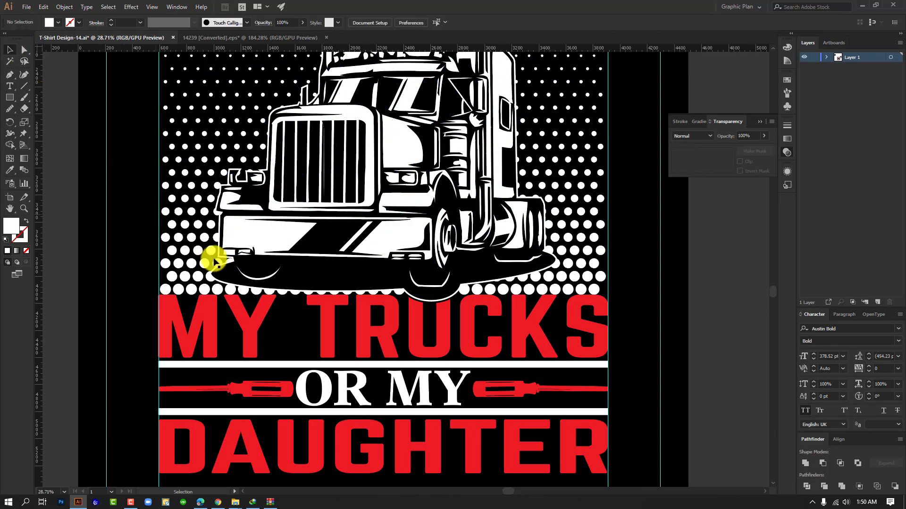
Step: Erase the small halftone dots that overlap the TOOLS lettering, down to the word's baseline
{"action": "left_click", "coordinate": [507, 353], "text": "ctrl+alt"}
{"action": "left_click", "coordinate": [449, 312], "text": "ctrl+alt"}
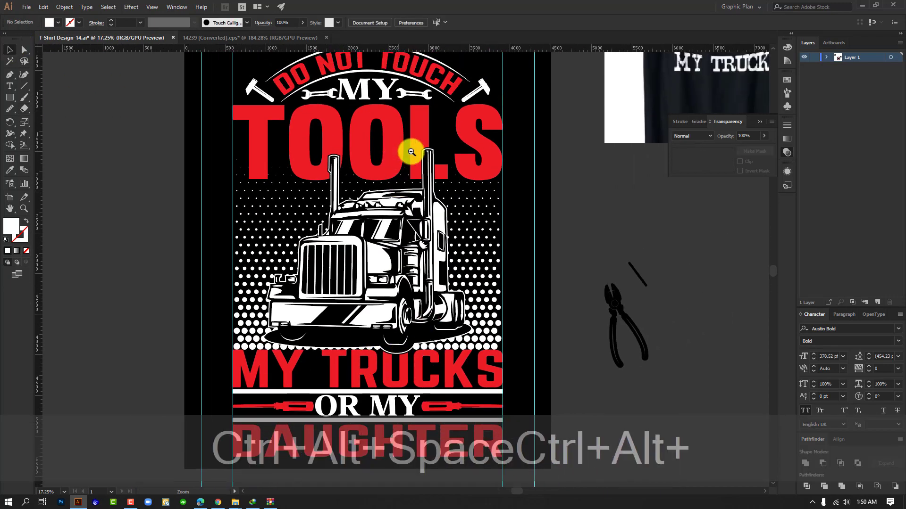
{"action": "left_click", "coordinate": [411, 151], "text": "ctrl"}
{"action": "left_click", "coordinate": [208, 211]}
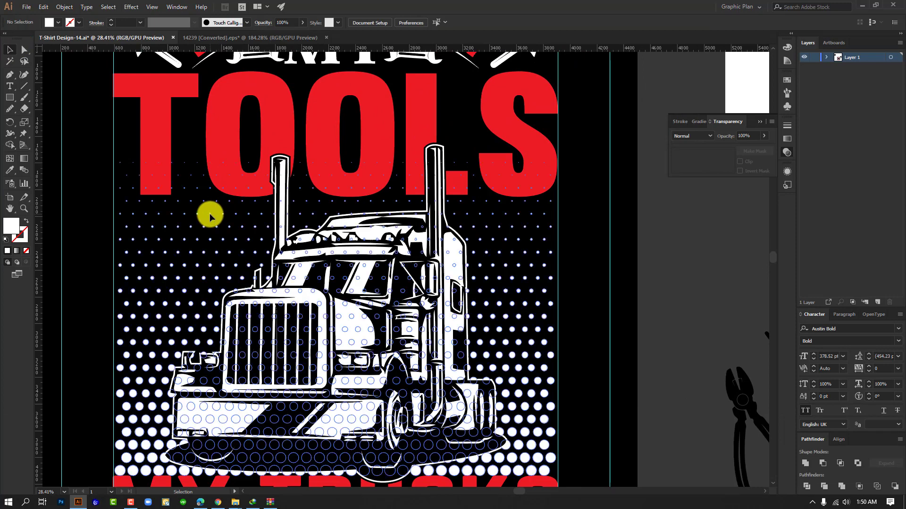
{"action": "left_click", "coordinate": [24, 107]}
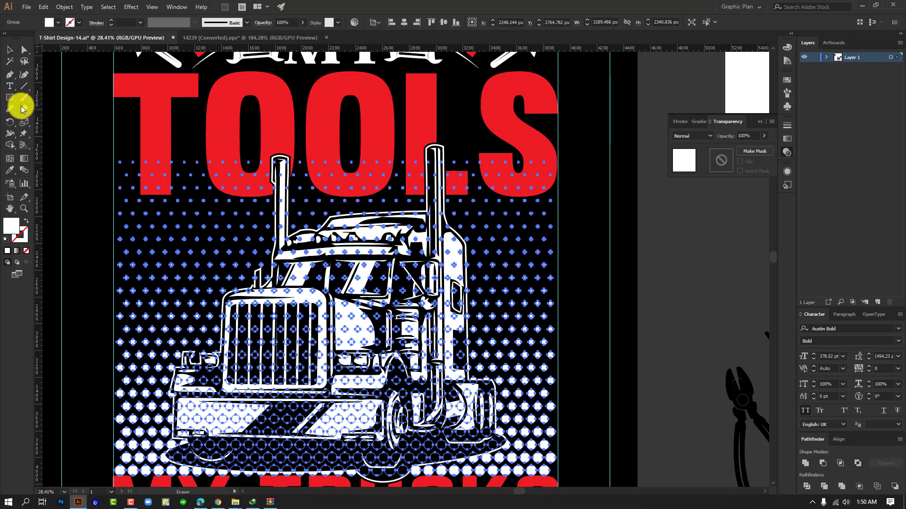
{"action": "mouse_move", "coordinate": [61, 103]}
{"action": "left_mouse_down"}
{"action": "mouse_move", "coordinate": [632, 173]}
{"action": "mouse_move", "coordinate": [659, 197]}
{"action": "left_mouse_up"}
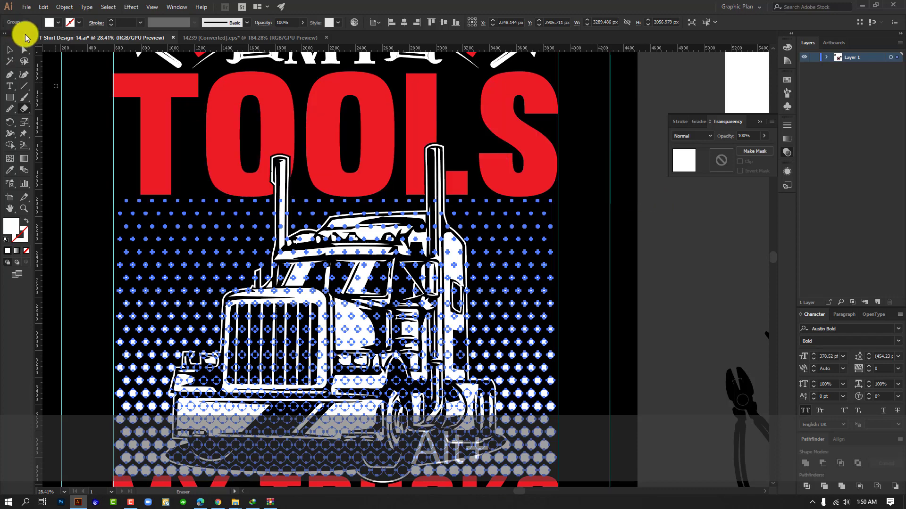
{"action": "left_click", "coordinate": [14, 49]}
{"action": "left_click", "coordinate": [88, 111]}
Step: Try to nudge the MY TRUCKS, OR MY and DAUGHTER lettering with its bars and screwdrivers slightly down
{"action": "left_click_drag", "start_coordinate": [533, 298], "coordinate": [417, 197]}
{"action": "left_click_drag", "start_coordinate": [505, 344], "coordinate": [562, 293]}
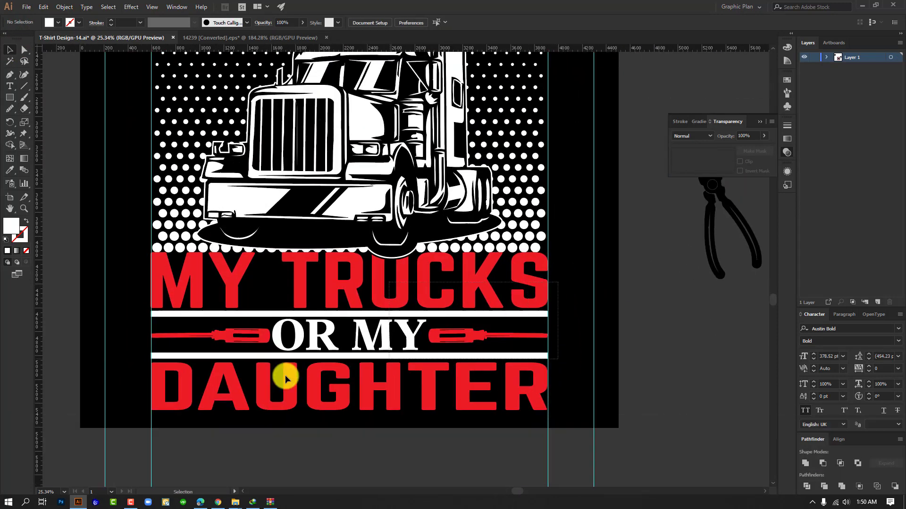
{"action": "left_click", "coordinate": [180, 398]}
{"action": "key", "text": "Down"}
{"action": "key", "text": "Down"}
{"action": "key", "text": "Down"}
{"action": "key", "text": "Down"}
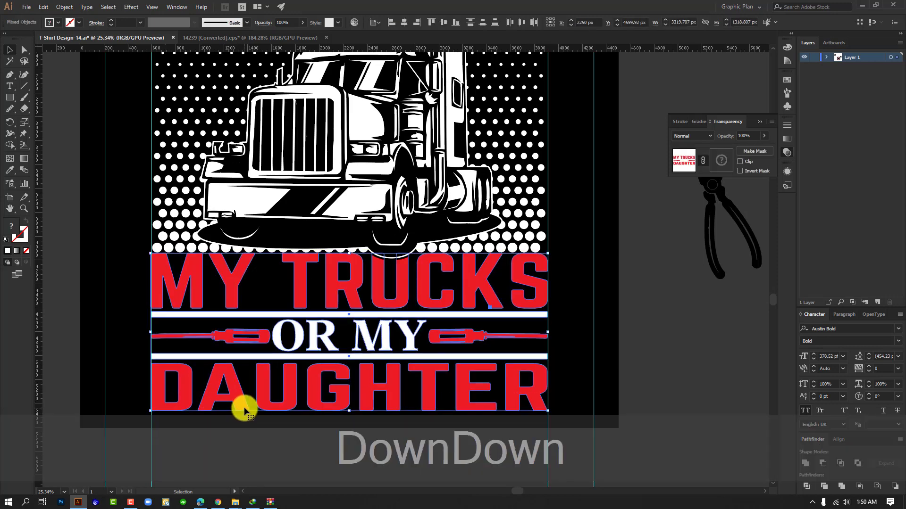
{"action": "left_click", "coordinate": [655, 346]}
{"action": "left_click", "coordinate": [634, 347], "text": "ctrl+alt"}
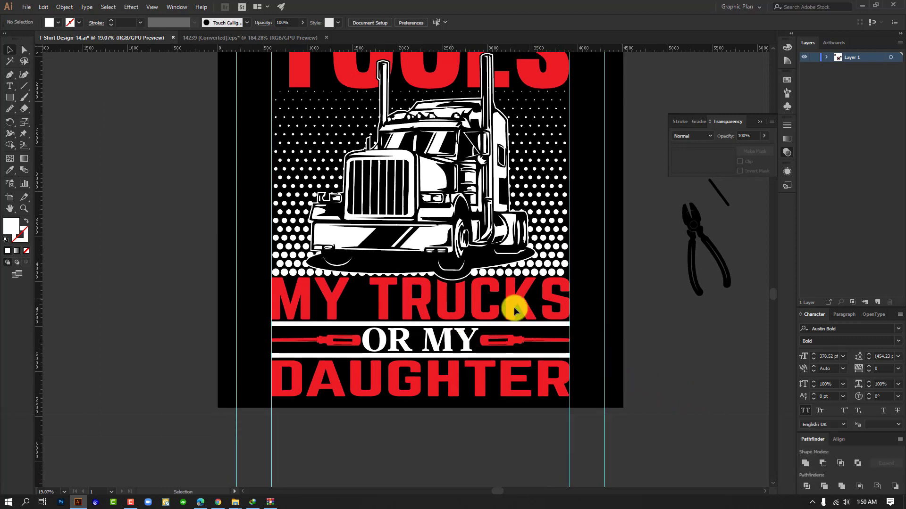
Step: Undo the nudges of the lower lettering, and redo the halftone erasure over TOOLS that was stepped back too
{"action": "key", "text": "ctrl+z"}
{"action": "key", "text": "ctrl+z"}
{"action": "key", "text": "ctrl+z"}
{"action": "key", "text": "ctrl+z"}
{"action": "key", "text": "ctrl+z"}
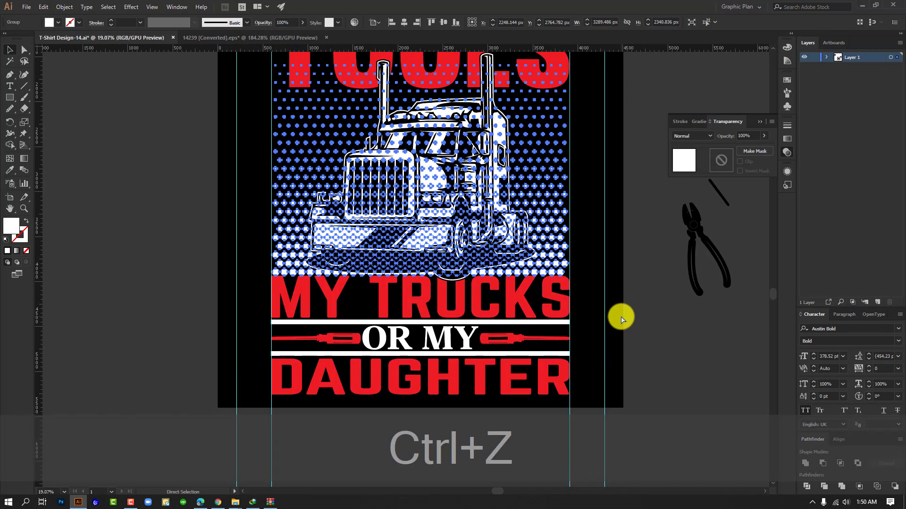
{"action": "key", "text": "ctrl+shift+z"}
Step: Centre the trimmed halftone pattern horizontally on the artboard
{"action": "left_click_drag", "start_coordinate": [533, 289], "coordinate": [616, 323]}
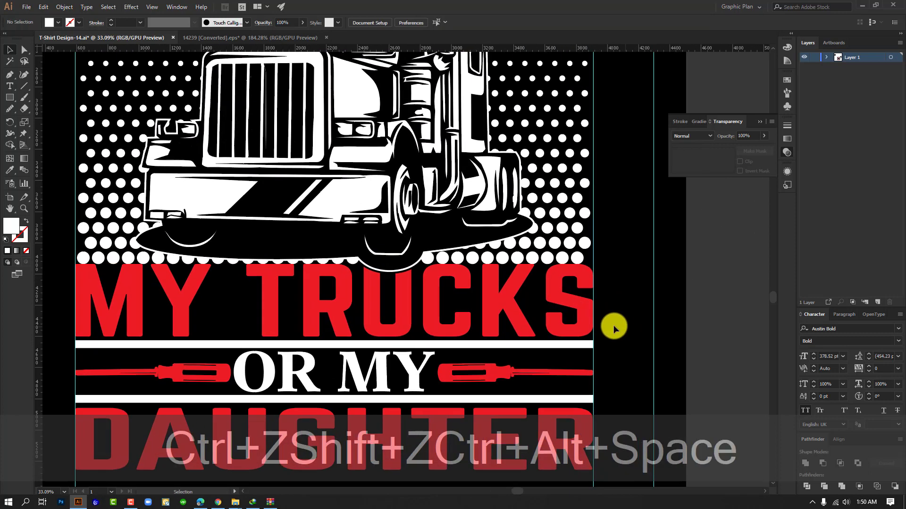
{"action": "left_click", "coordinate": [517, 259]}
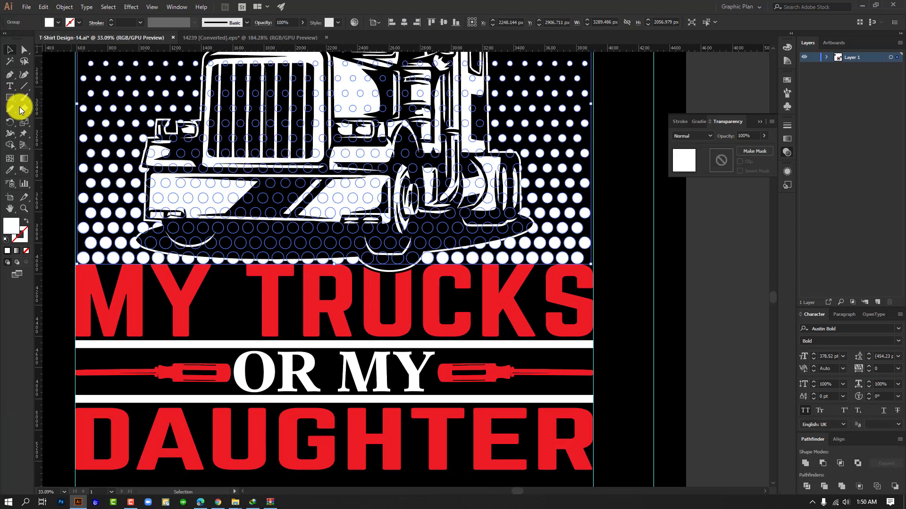
{"action": "left_click", "coordinate": [404, 23]}
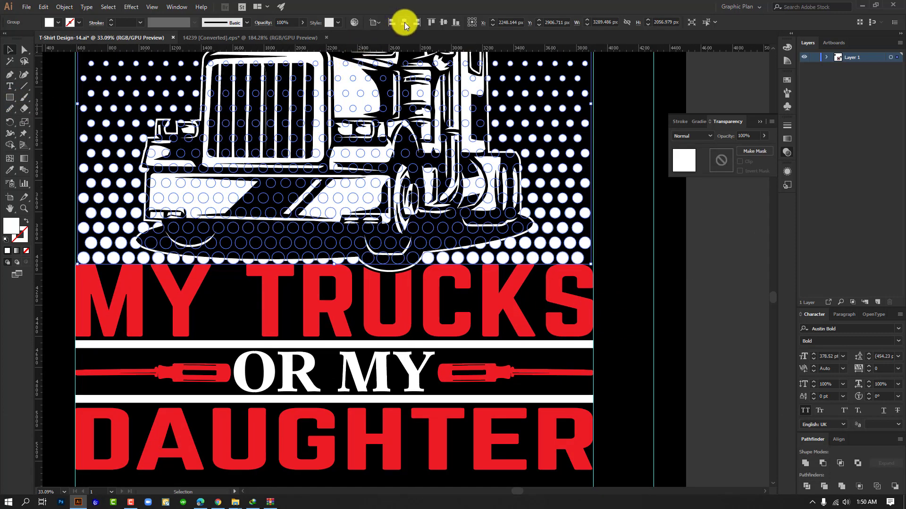
Step: Try to erase a thin strip along the halftone's lowest dot row above MY TRUCKS, and undo the erasure
{"action": "left_click", "coordinate": [27, 108]}
{"action": "mouse_move", "coordinate": [658, 348]}
{"action": "left_mouse_down"}
{"action": "mouse_move", "coordinate": [35, 309]}
{"action": "mouse_move", "coordinate": [36, 266]}
{"action": "mouse_move", "coordinate": [46, 258]}
{"action": "left_mouse_up"}
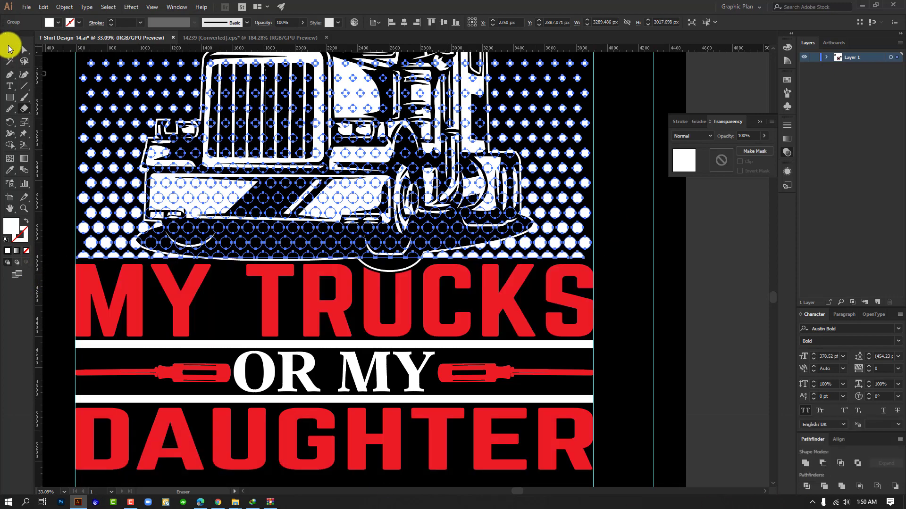
{"action": "left_click", "coordinate": [9, 48]}
{"action": "left_click", "coordinate": [708, 332]}
{"action": "left_click_drag", "start_coordinate": [657, 322], "coordinate": [592, 313]}
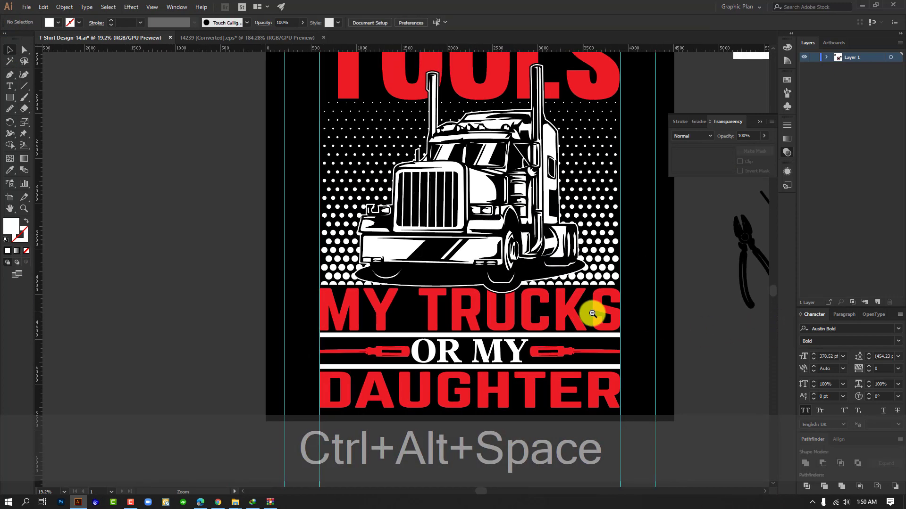
{"action": "left_click_drag", "start_coordinate": [679, 332], "coordinate": [588, 344]}
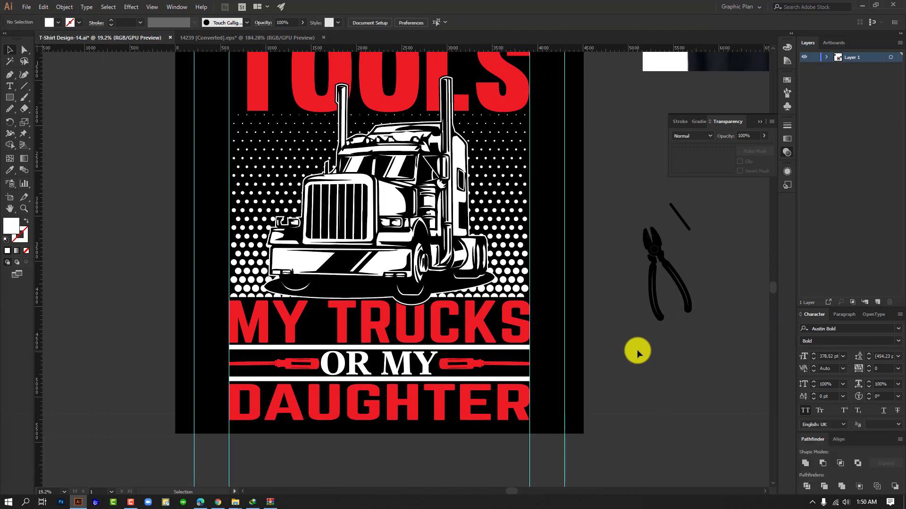
{"action": "key", "text": "ctrl+z"}
{"action": "left_click", "coordinate": [641, 368]}
Step: Offset the MY TRUCKS lettering by 12 px with mitered joins, and cut the offset outlines
{"action": "left_click_drag", "start_coordinate": [354, 279], "coordinate": [451, 326]}
{"action": "left_click_drag", "start_coordinate": [526, 360], "coordinate": [438, 325]}
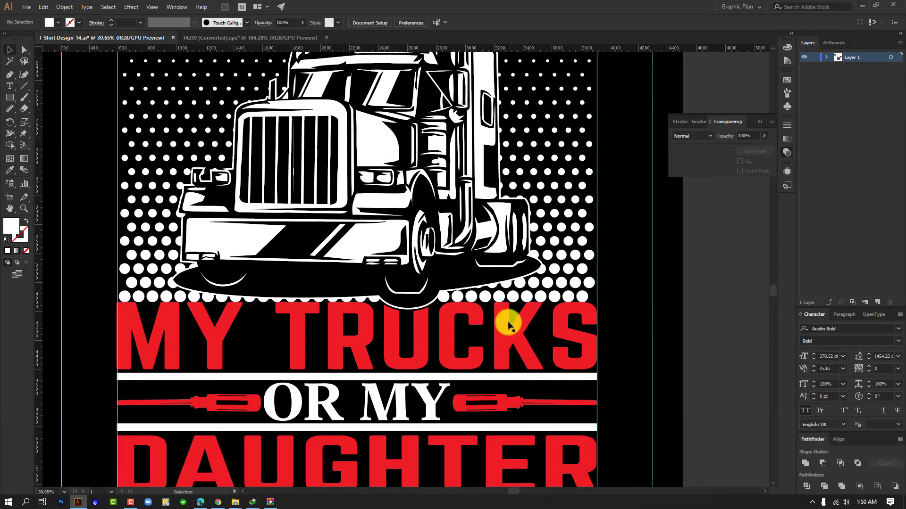
{"action": "left_click", "coordinate": [508, 324]}
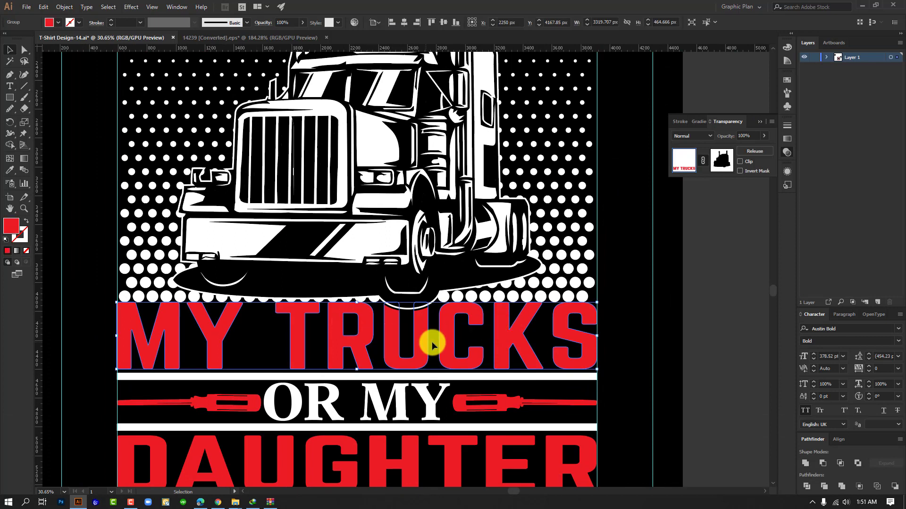
{"action": "key", "text": "ctrl+alt"}
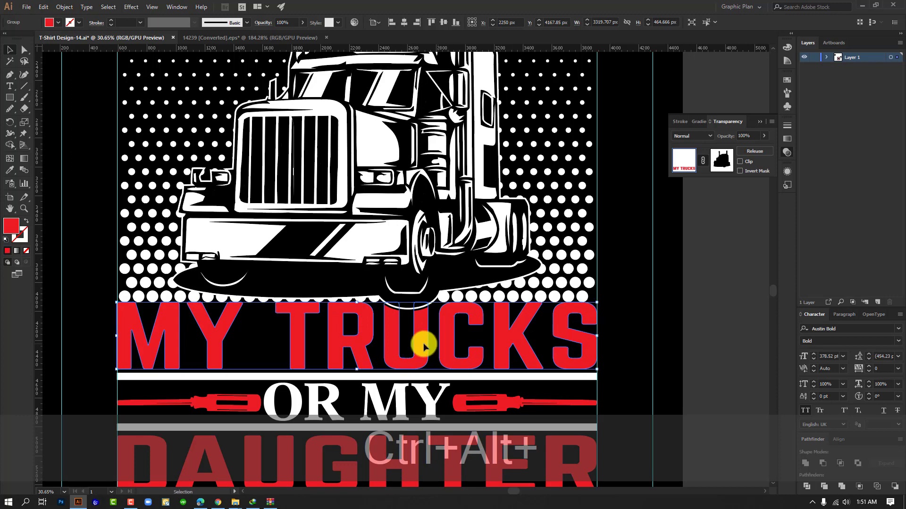
{"action": "left_click", "coordinate": [64, 7]}
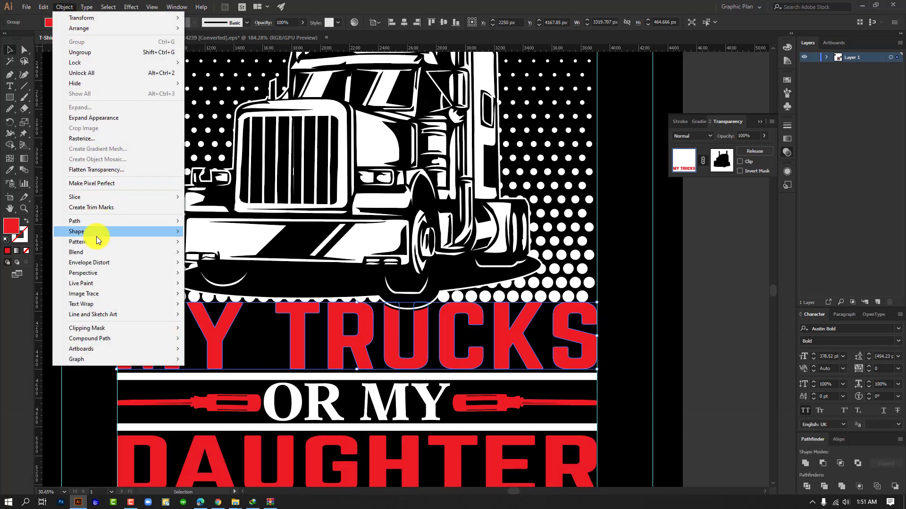
{"action": "mouse_move", "coordinate": [100, 223]}
{"action": "left_click", "coordinate": [252, 258]}
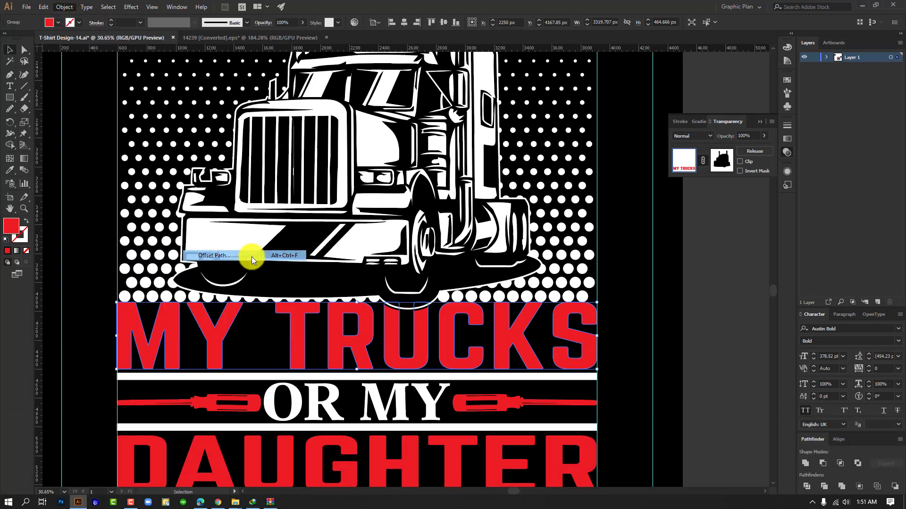
{"action": "left_click", "coordinate": [613, 391]}
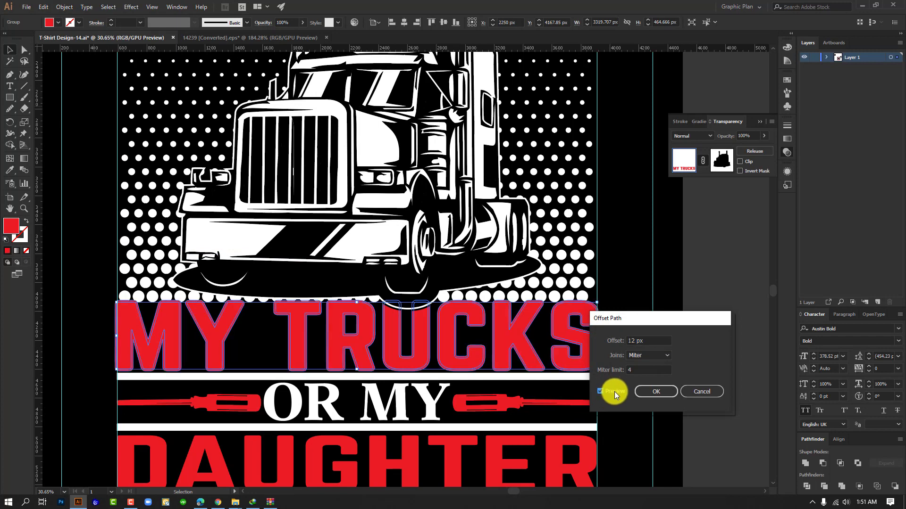
{"action": "left_click", "coordinate": [656, 393]}
{"action": "key", "text": "ctrl+x"}
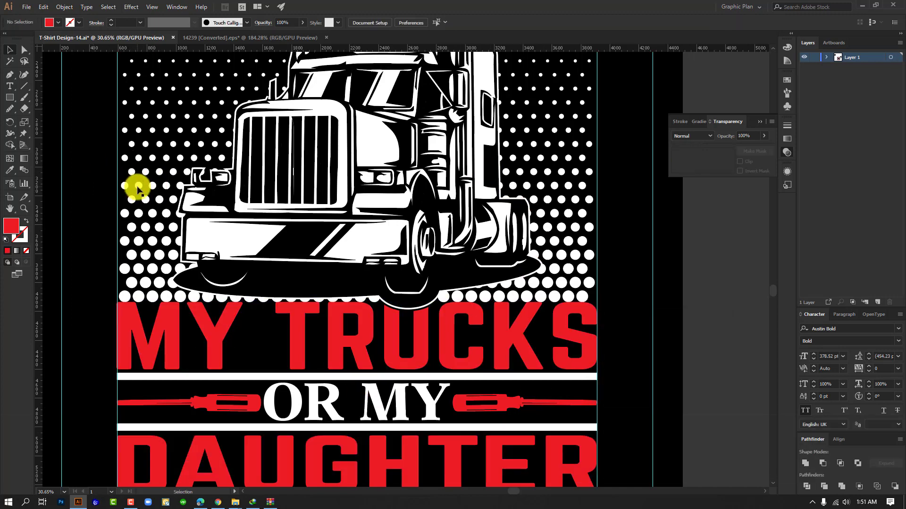
Step: Scale the halftone pattern proportionally from its centre to about 3333 px wide to meet the inner guides
{"action": "left_click", "coordinate": [139, 300]}
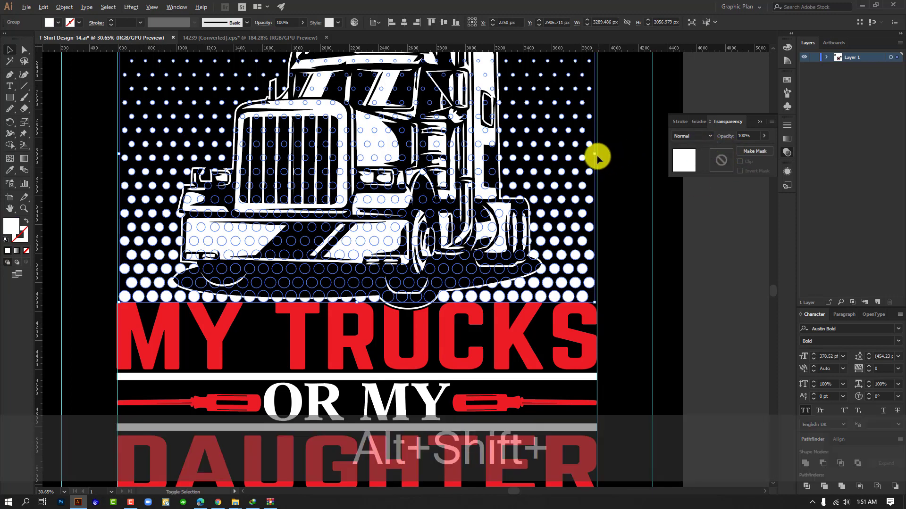
{"action": "left_click_drag", "start_coordinate": [598, 156], "coordinate": [599, 157]}
{"action": "left_click", "coordinate": [705, 231]}
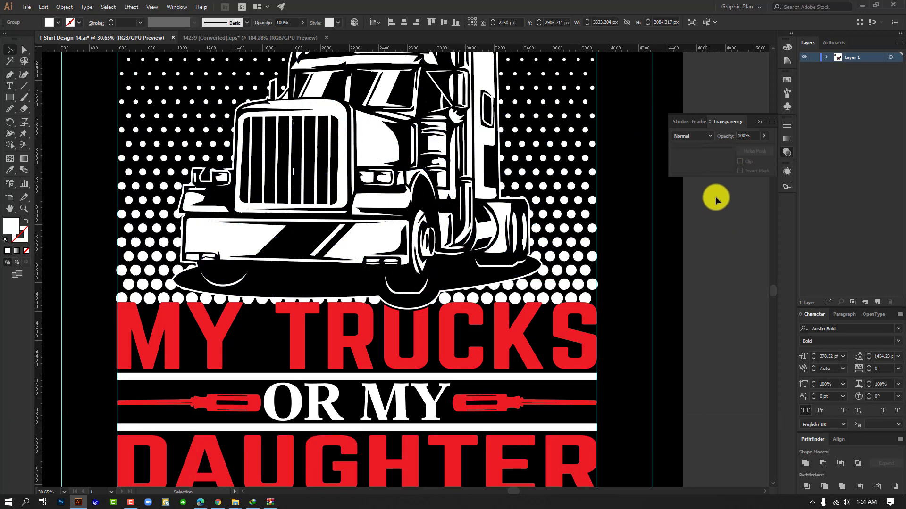
Step: Create an opacity mask without clipping on the halftone pattern and paste the MY TRUCKS offset outlines in place into it
{"action": "left_click", "coordinate": [573, 156]}
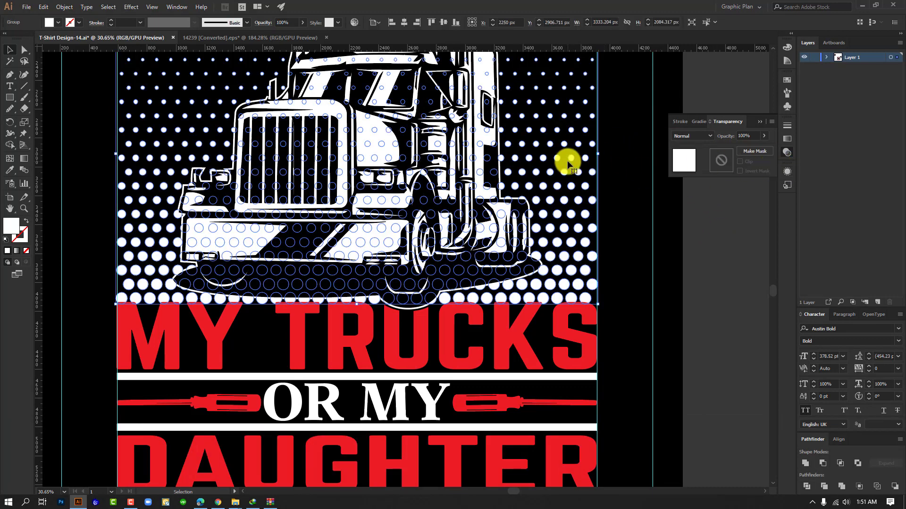
{"action": "left_click", "coordinate": [751, 151]}
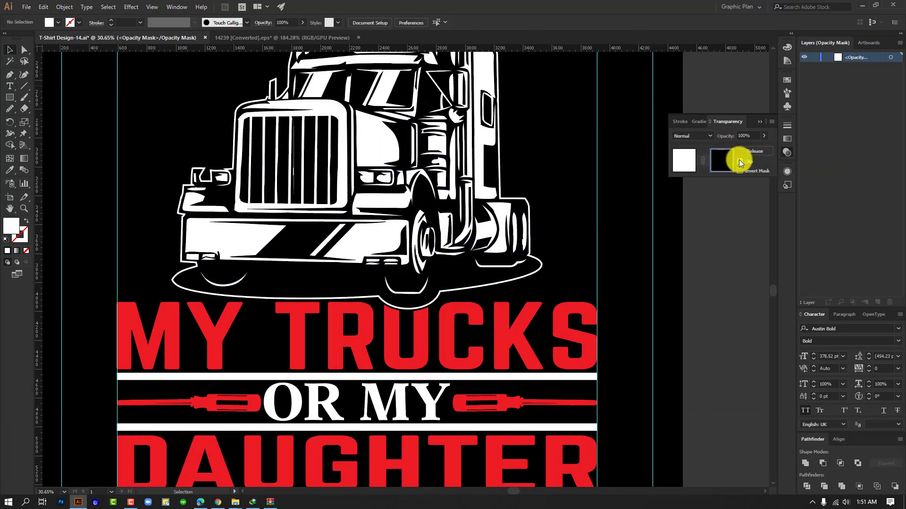
{"action": "key", "text": "ctrl+f"}
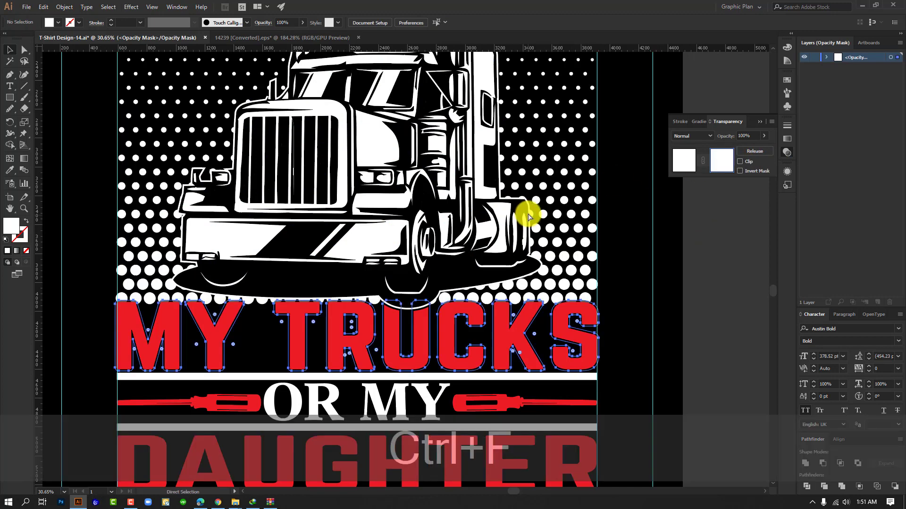
Step: Fill the MY TRUCKS outlines in the mask with the artboard's black, and return to editing the artwork
{"action": "key", "text": "i"}
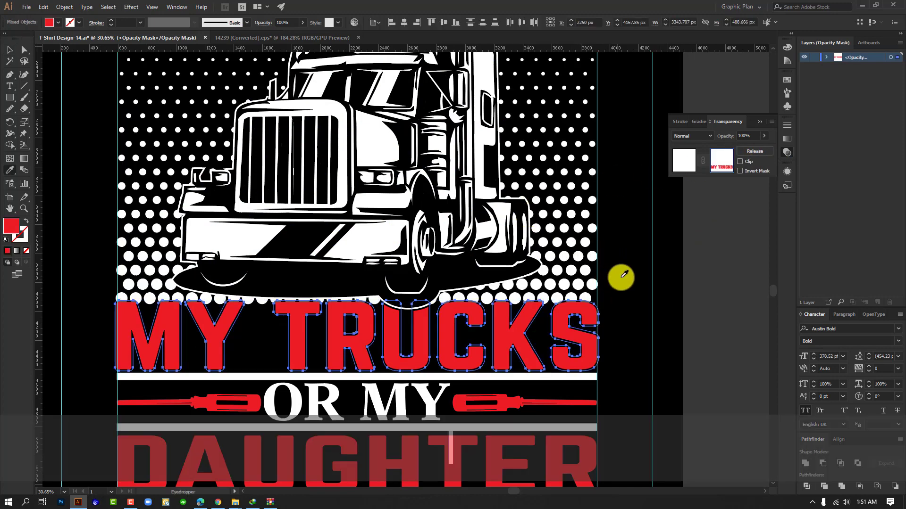
{"action": "left_click", "coordinate": [622, 273]}
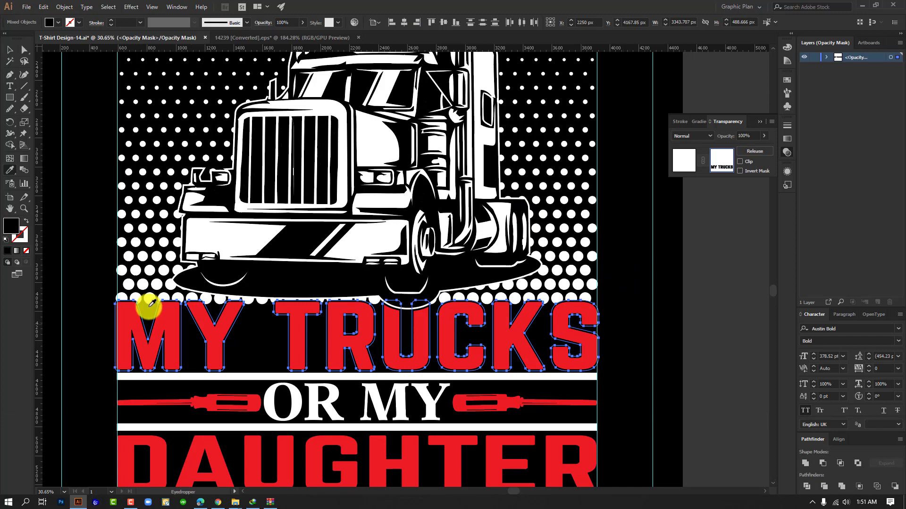
{"action": "left_click", "coordinate": [842, 486]}
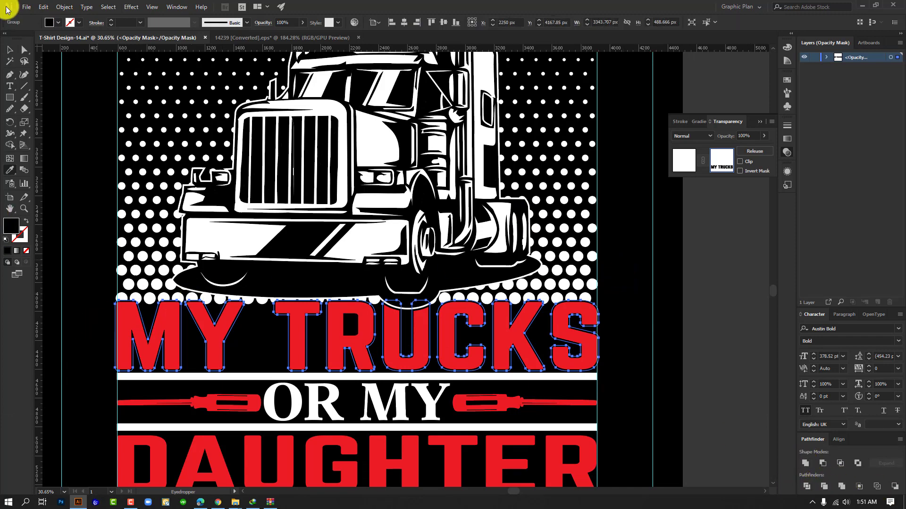
{"action": "left_click", "coordinate": [10, 49]}
{"action": "left_click", "coordinate": [686, 162]}
{"action": "left_click", "coordinate": [731, 229]}
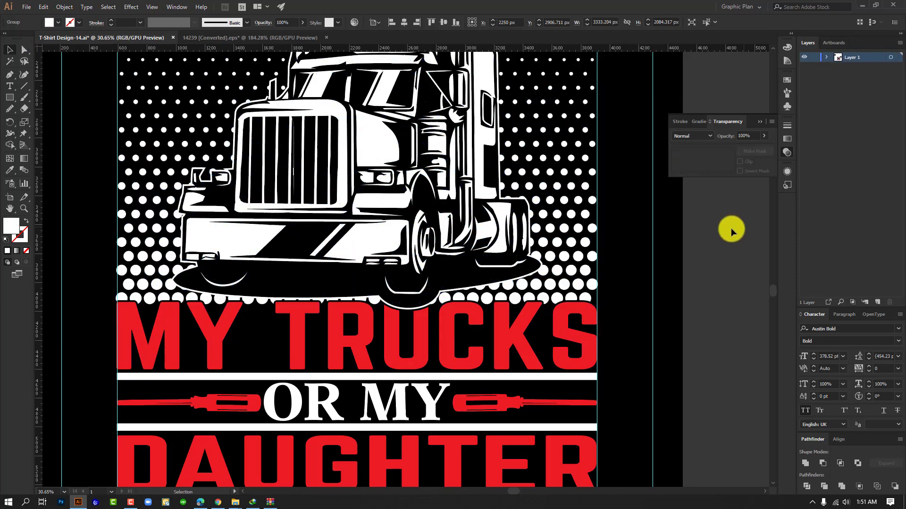
Step: Examine how the halftone dots meet the MY TRUCKS lettering and the truck's outline
{"action": "key", "text": "ctrl+alt+space"}
{"action": "left_click_drag", "start_coordinate": [674, 291], "coordinate": [642, 281]}
{"action": "scroll", "coordinate": [663, 316], "scroll_direction": "right", "scroll_amount": 5}
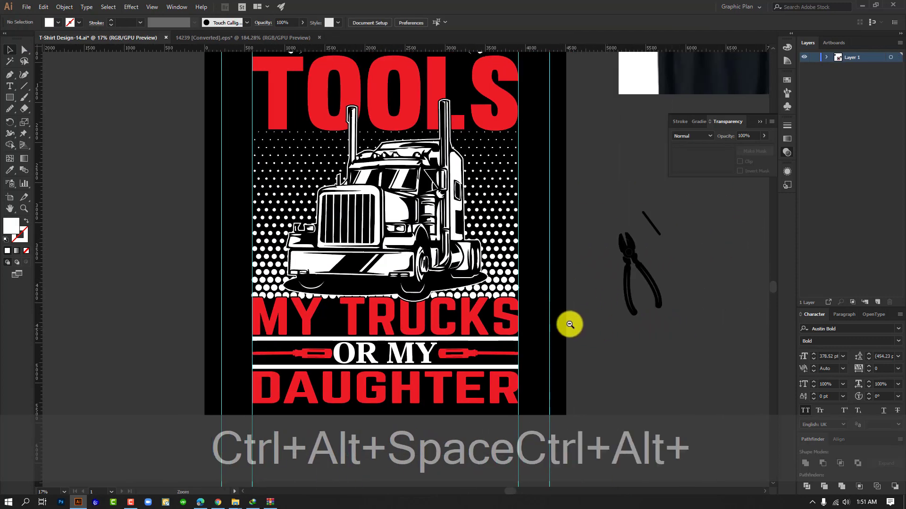
{"action": "left_click_drag", "start_coordinate": [570, 323], "coordinate": [550, 322]}
{"action": "left_click_drag", "start_coordinate": [444, 260], "coordinate": [687, 363]}
{"action": "key", "text": "ctrl+alt+space"}
{"action": "left_click", "coordinate": [464, 188]}
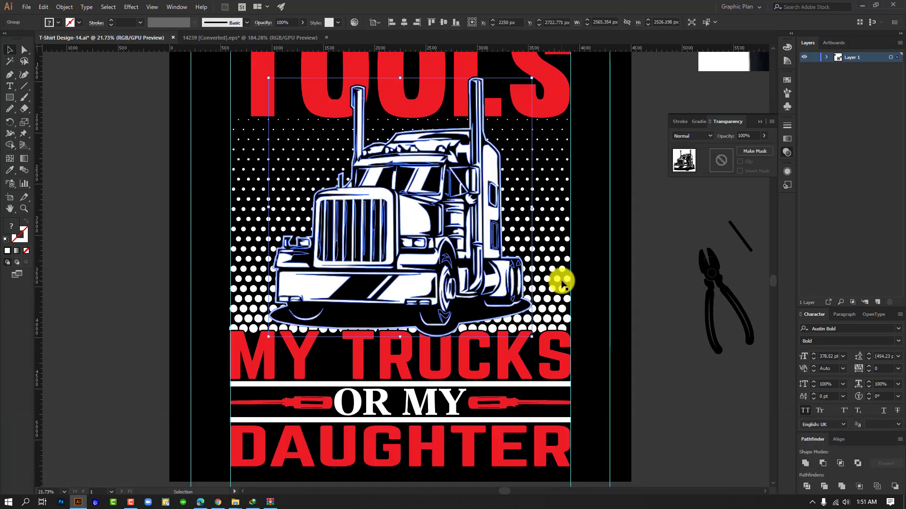
{"action": "key", "text": "ctrl+alt+space"}
{"action": "left_click_drag", "start_coordinate": [508, 282], "coordinate": [562, 275]}
{"action": "left_click", "coordinate": [546, 231]}
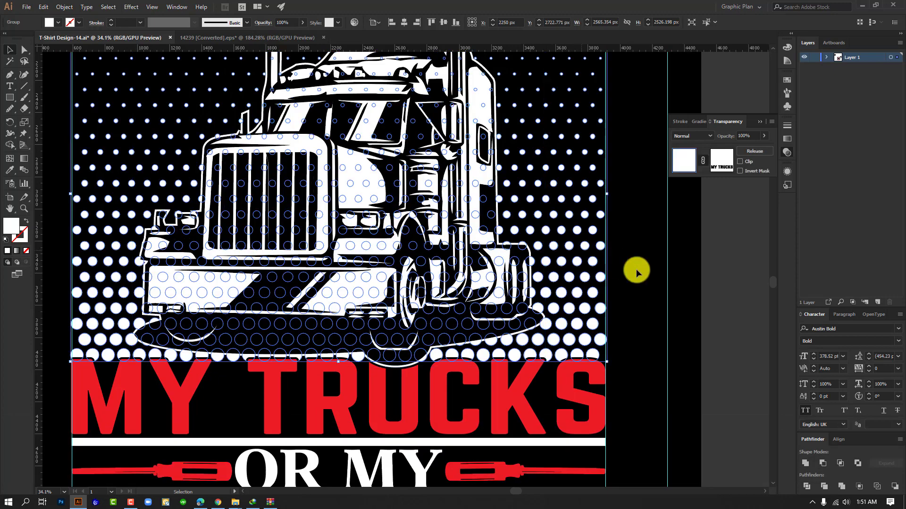
{"action": "left_click", "coordinate": [636, 268]}
Step: Offset the truck's paths by 12 px with mitered joins and a miter limit of 4, and cut the offset outlines
{"action": "left_click", "coordinate": [441, 143]}
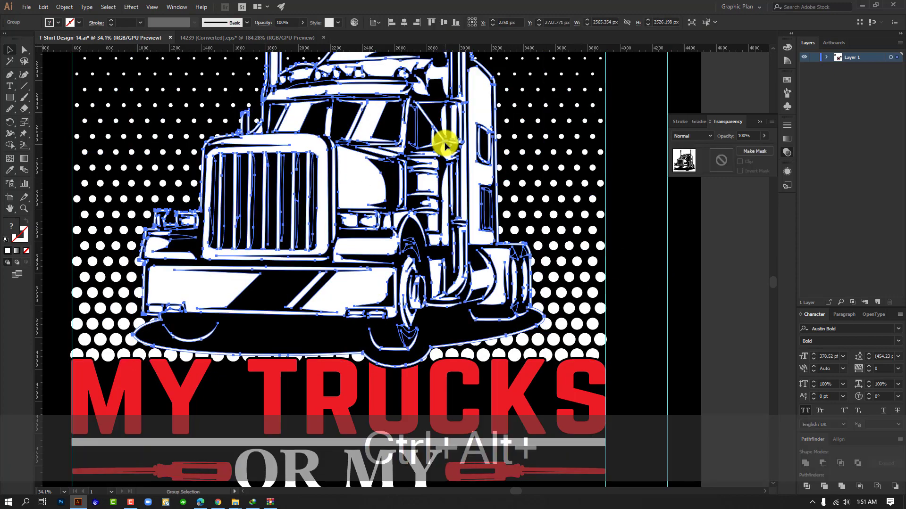
{"action": "key", "text": "ctrl+alt+f"}
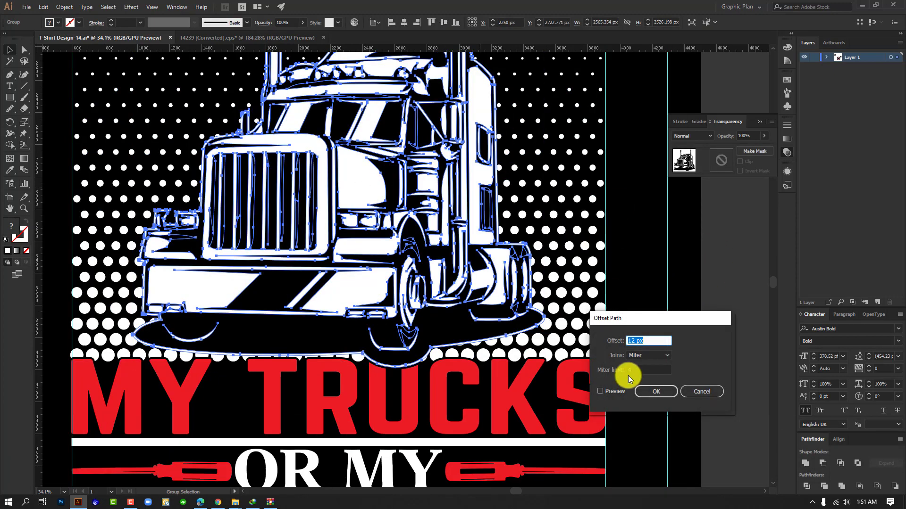
{"action": "left_click", "coordinate": [600, 391]}
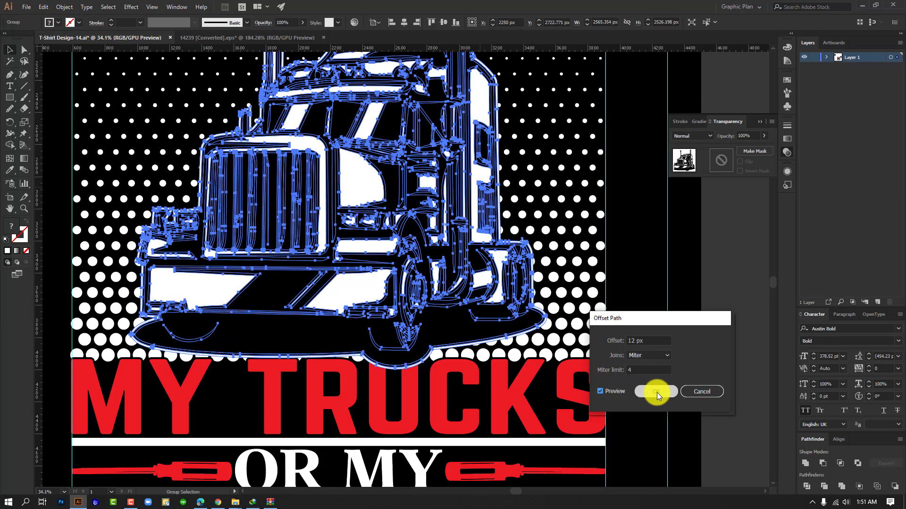
{"action": "left_click", "coordinate": [656, 392]}
{"action": "key", "text": "a"}
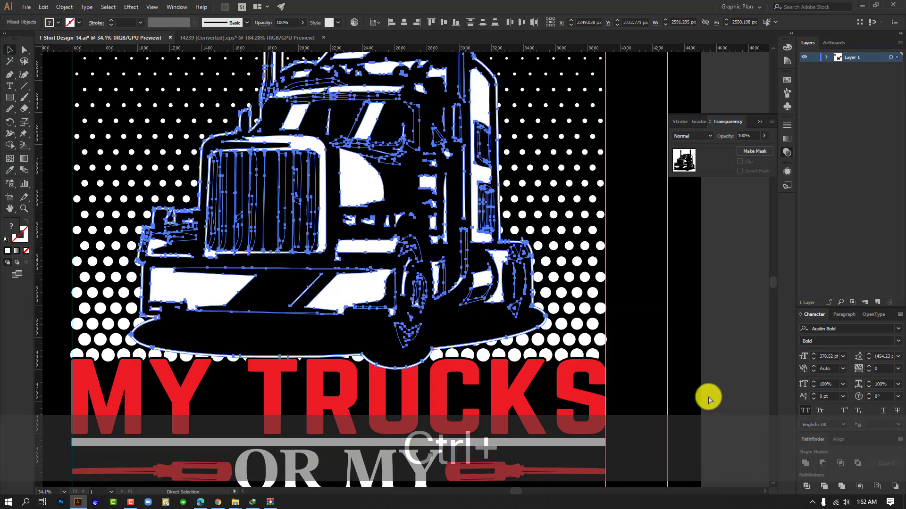
{"action": "key", "text": "ctrl+x"}
Step: Open the halftone pattern's existing opacity mask and paste the truck's offset outlines in place
{"action": "left_click", "coordinate": [518, 170]}
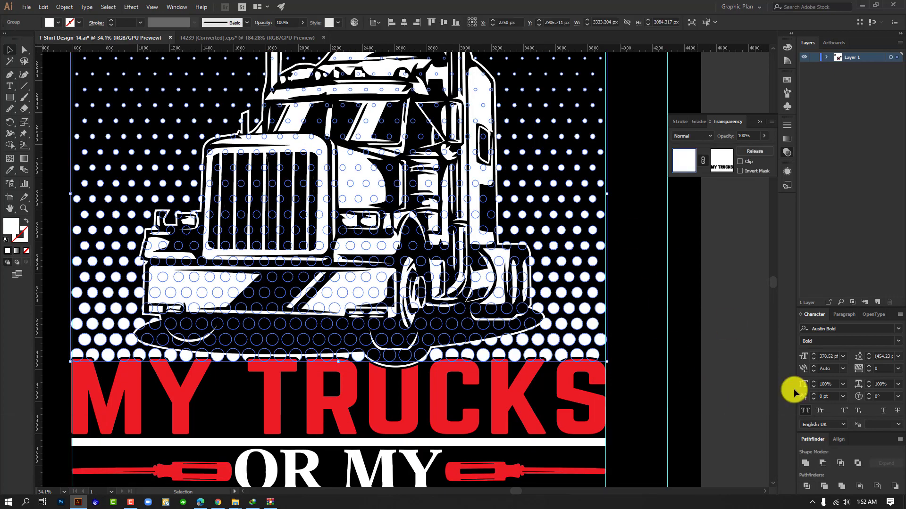
{"action": "left_click", "coordinate": [721, 161]}
{"action": "key", "text": "ctrl+f"}
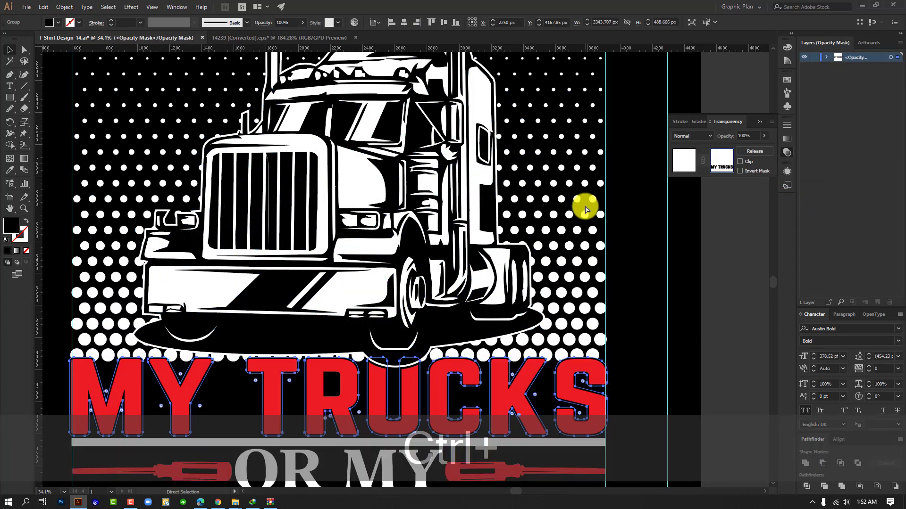
{"action": "key", "text": "ctrl+f"}
Step: Fill the truck outlines in the mask with black, unite them into one silhouette, and return to the artwork
{"action": "key", "text": "i"}
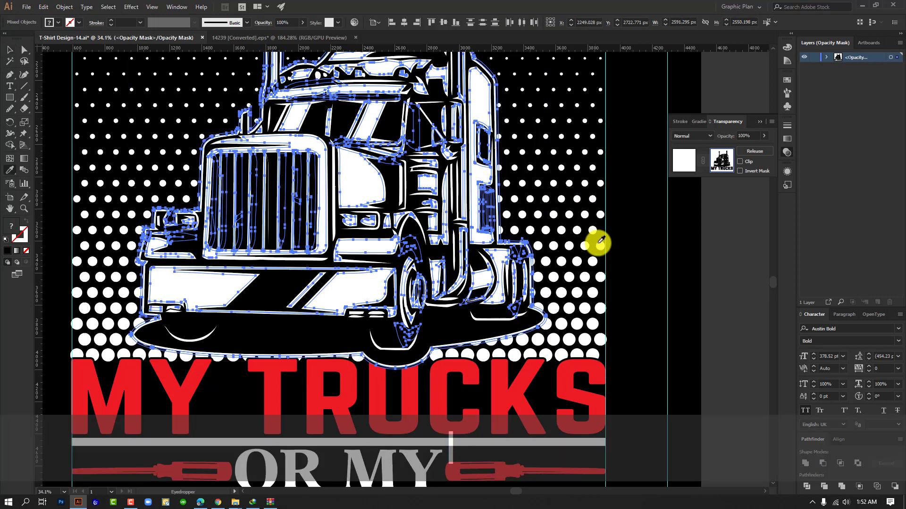
{"action": "left_click", "coordinate": [642, 267]}
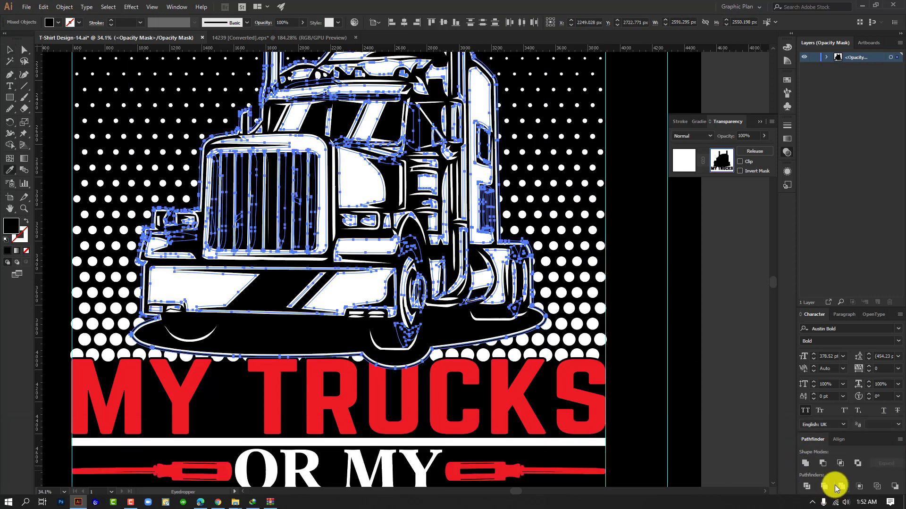
{"action": "left_click", "coordinate": [804, 463]}
{"action": "left_click", "coordinate": [10, 50]}
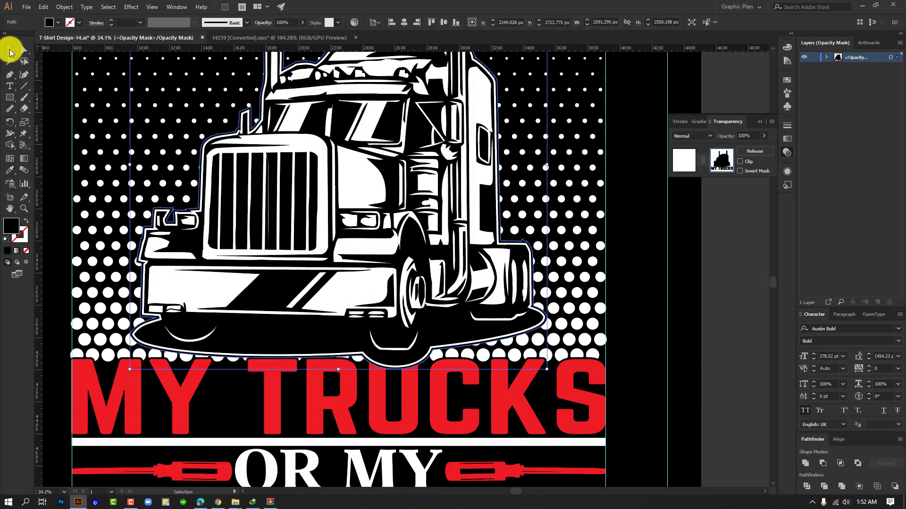
{"action": "left_click", "coordinate": [676, 162]}
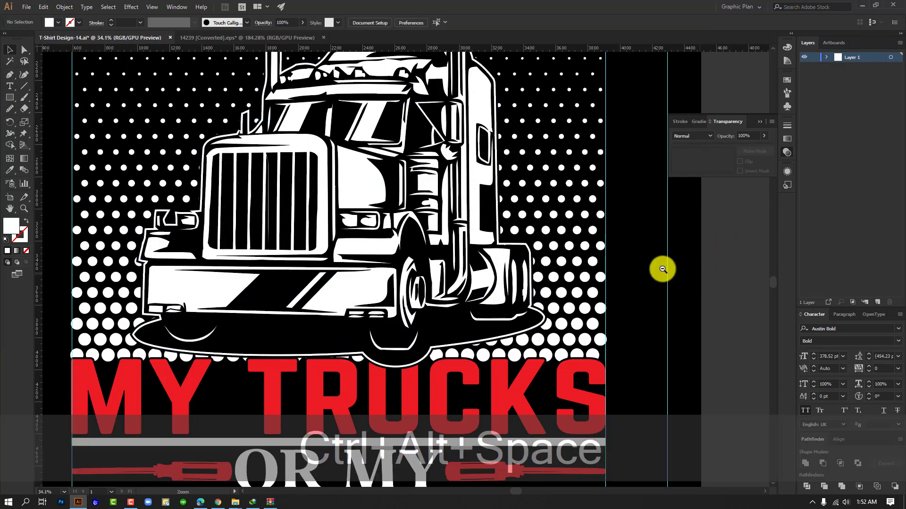
Step: Review the whole design and the masked gap around the truck, entering and leaving isolation of the halftone group
{"action": "left_click", "coordinate": [661, 268], "text": "ctrl+alt"}
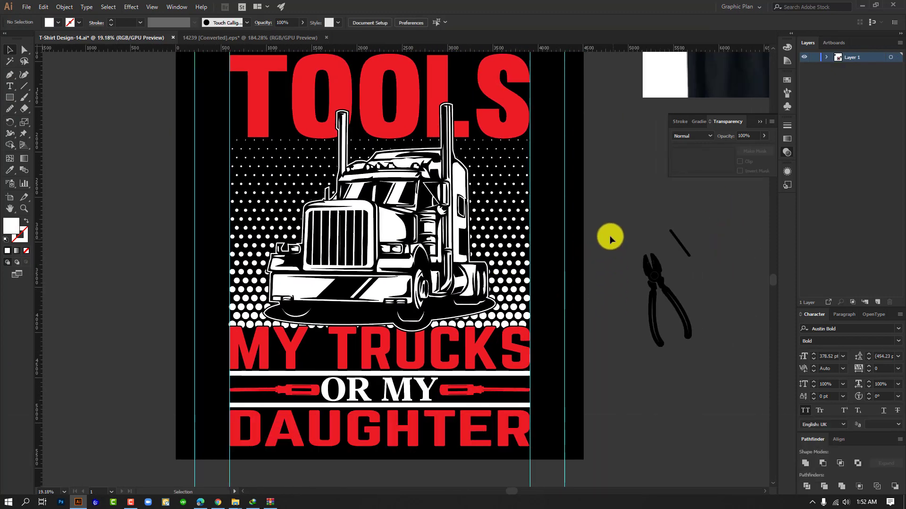
{"action": "left_click", "coordinate": [547, 197], "text": "ctrl+alt"}
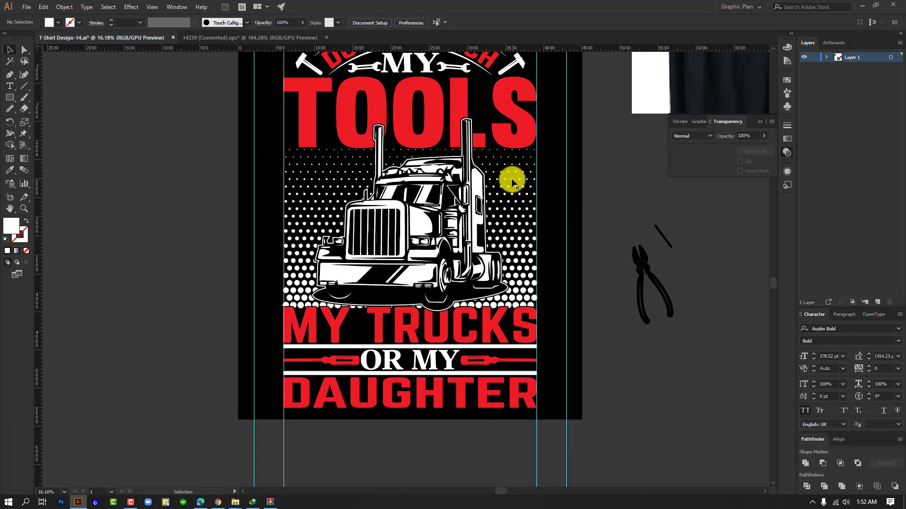
{"action": "left_click", "coordinate": [609, 230], "text": "ctrl+alt"}
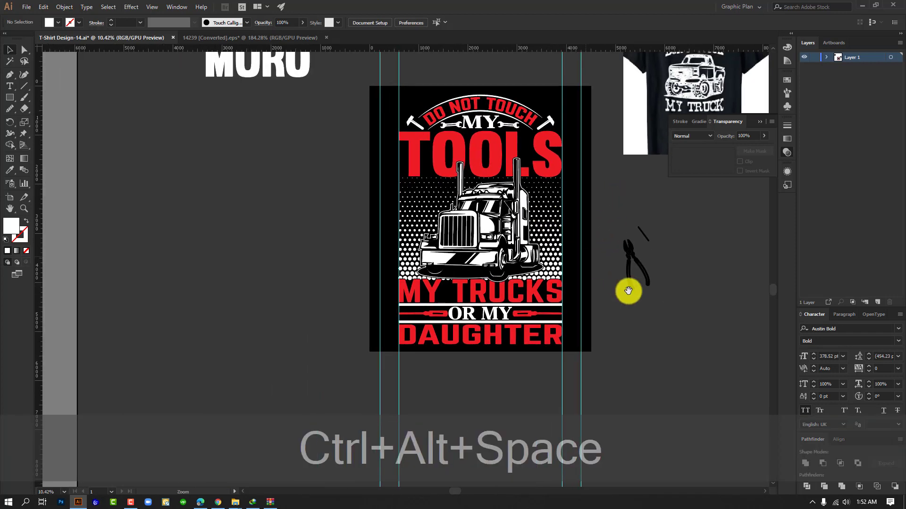
{"action": "left_click_drag", "start_coordinate": [628, 291], "coordinate": [516, 293]}
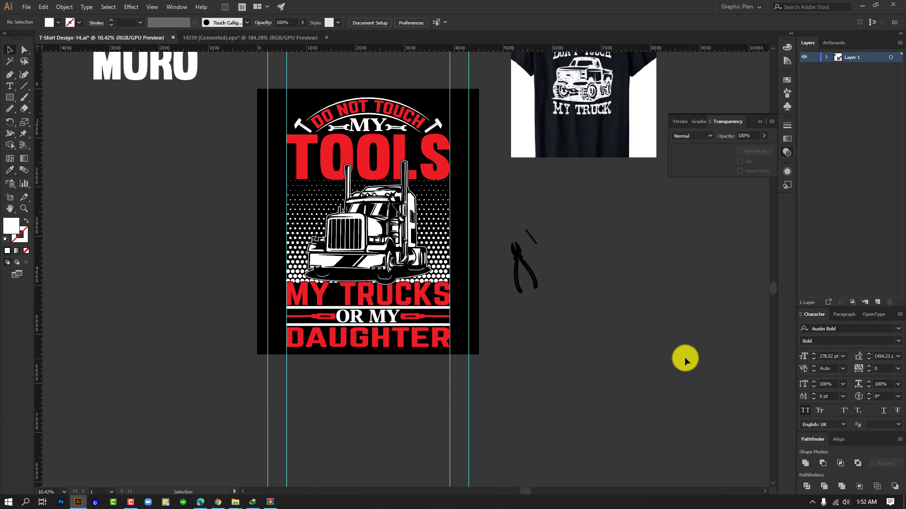
{"action": "left_click_drag", "start_coordinate": [406, 203], "coordinate": [472, 240]}
{"action": "left_click_drag", "start_coordinate": [563, 279], "coordinate": [527, 280]}
{"action": "left_click_drag", "start_coordinate": [501, 239], "coordinate": [565, 274]}
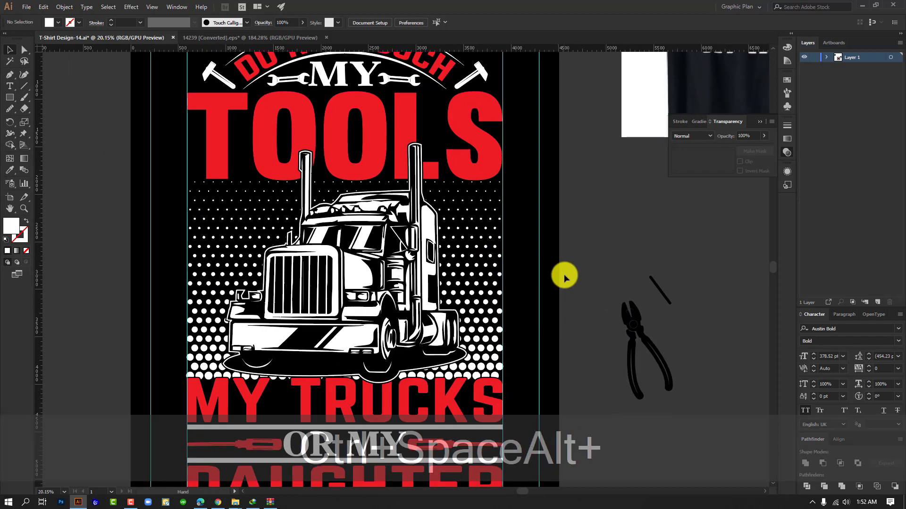
{"action": "double_click", "coordinate": [500, 276]}
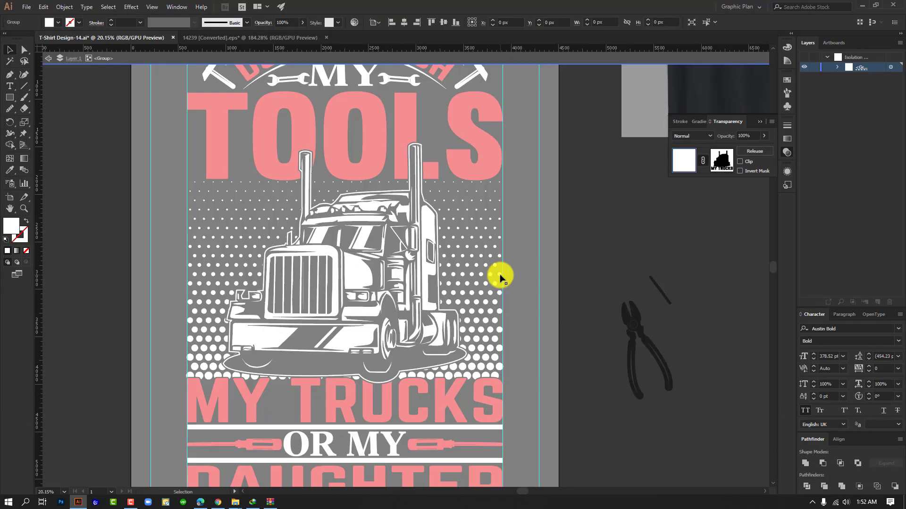
{"action": "double_click", "coordinate": [554, 271]}
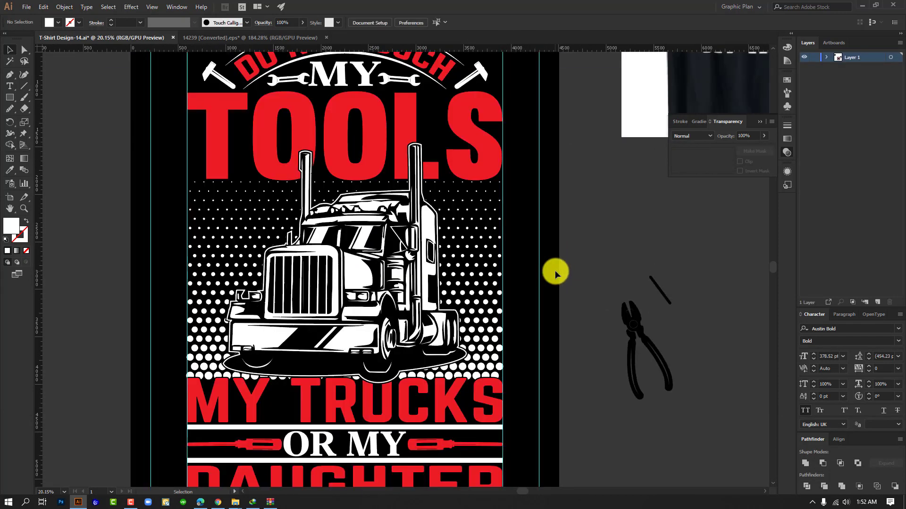
Step: Try the red of the TOOLS lettering on the halftone pattern, and undo the colour change
{"action": "left_click", "coordinate": [454, 257]}
{"action": "key", "text": "i"}
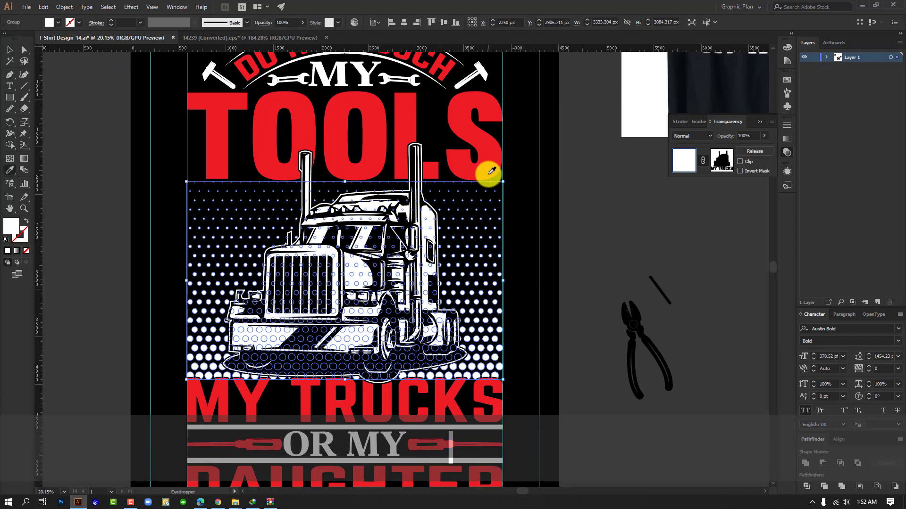
{"action": "left_click", "coordinate": [485, 166]}
{"action": "left_click", "coordinate": [9, 51]}
{"action": "left_click", "coordinate": [118, 178]}
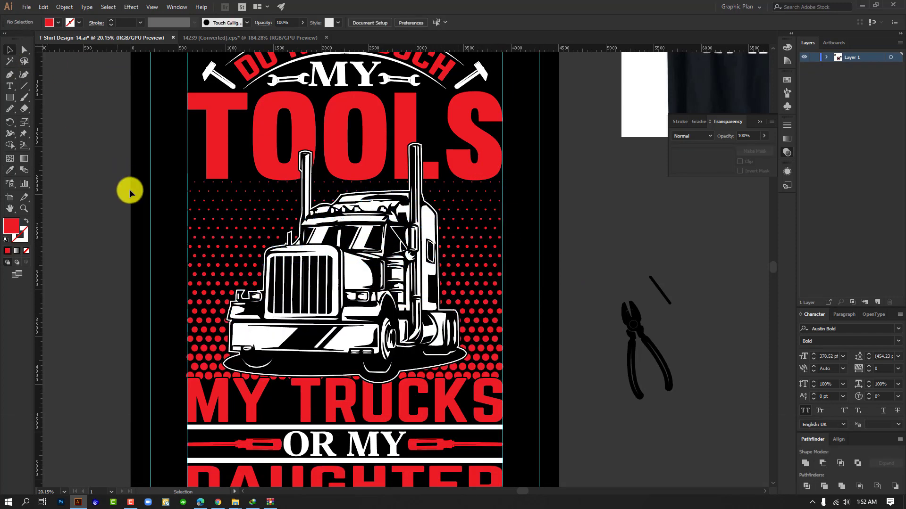
{"action": "key", "text": "ctrl+alt+space"}
{"action": "left_click_drag", "start_coordinate": [569, 350], "coordinate": [513, 189]}
{"action": "key", "text": "ctrl+z"}
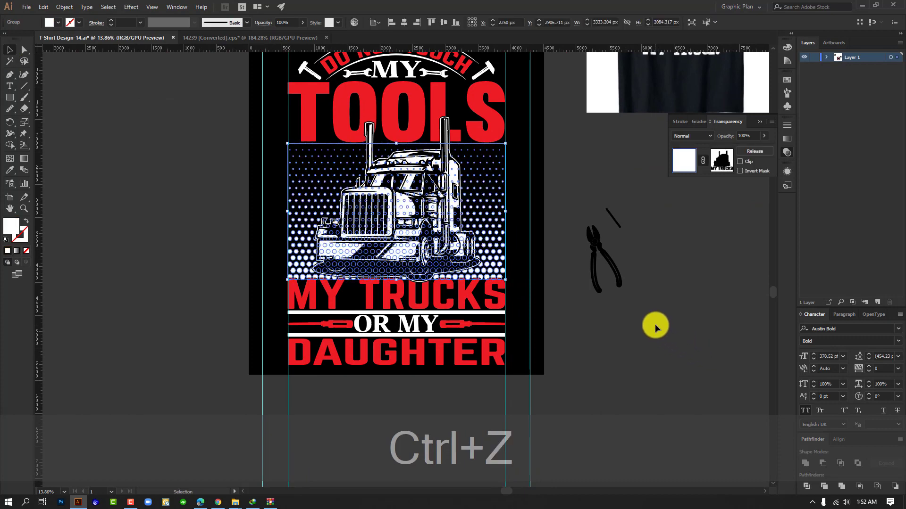
Step: Check the complete design with the white halftone background, both as a whole and close up
{"action": "key", "text": "ctrl+alt+space"}
{"action": "left_click", "coordinate": [632, 321]}
{"action": "key", "text": "ctrl+alt+space"}
{"action": "left_click", "coordinate": [628, 325]}
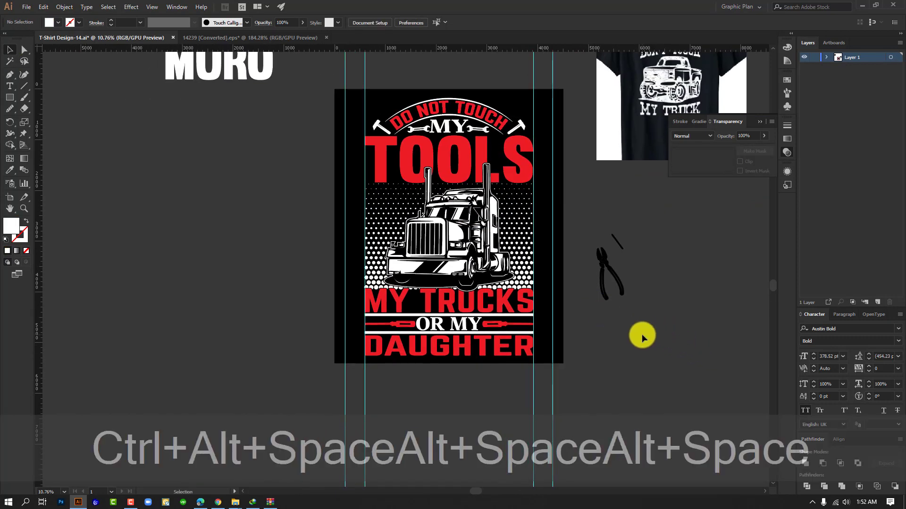
{"action": "key", "text": "ctrl+space"}
{"action": "left_click_drag", "start_coordinate": [538, 279], "coordinate": [604, 329]}
{"action": "key", "text": "space"}
{"action": "key", "text": "ctrl+alt+space"}
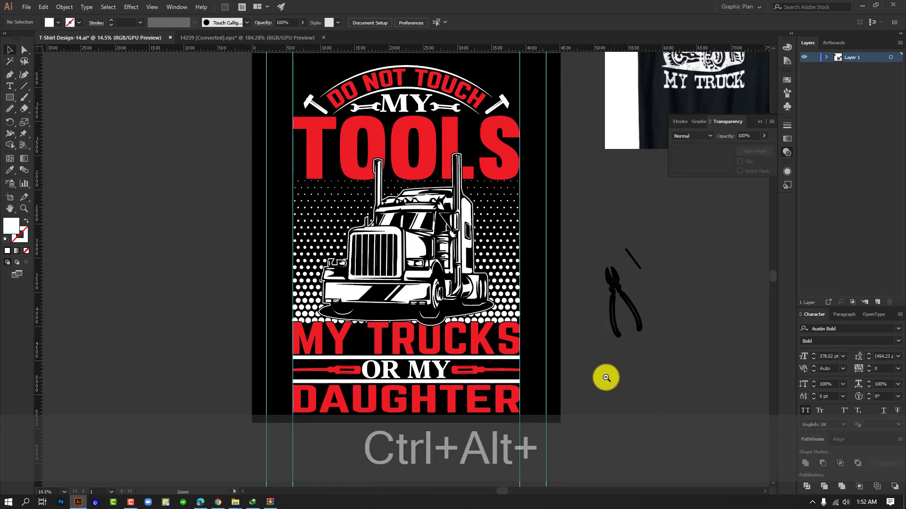
{"action": "left_click", "coordinate": [600, 373]}
Step: Select all the lettering, tools, truck and halftone artwork on the artboard and group it
{"action": "scroll", "coordinate": [338, 386], "scroll_direction": "down", "scroll_amount": 1}
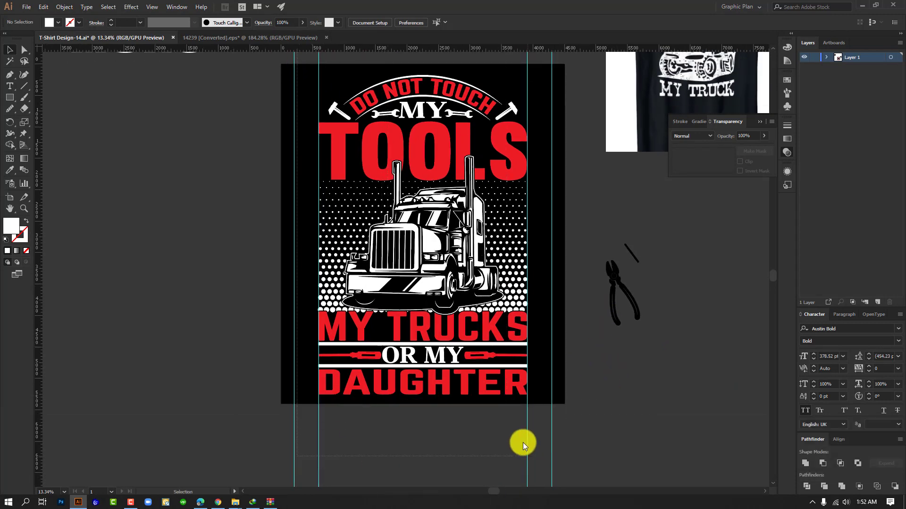
{"action": "key", "text": "ctrl+a"}
{"action": "right_click", "coordinate": [399, 170]}
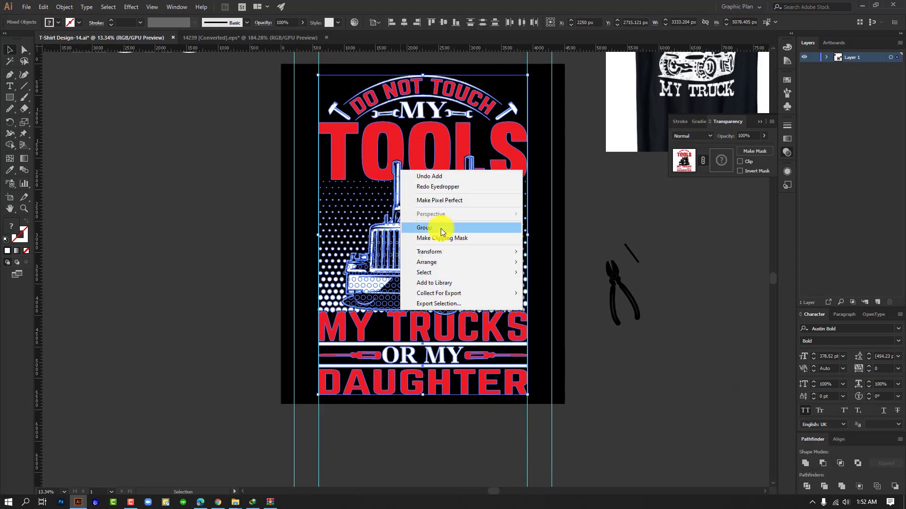
{"action": "left_click", "coordinate": [441, 228]}
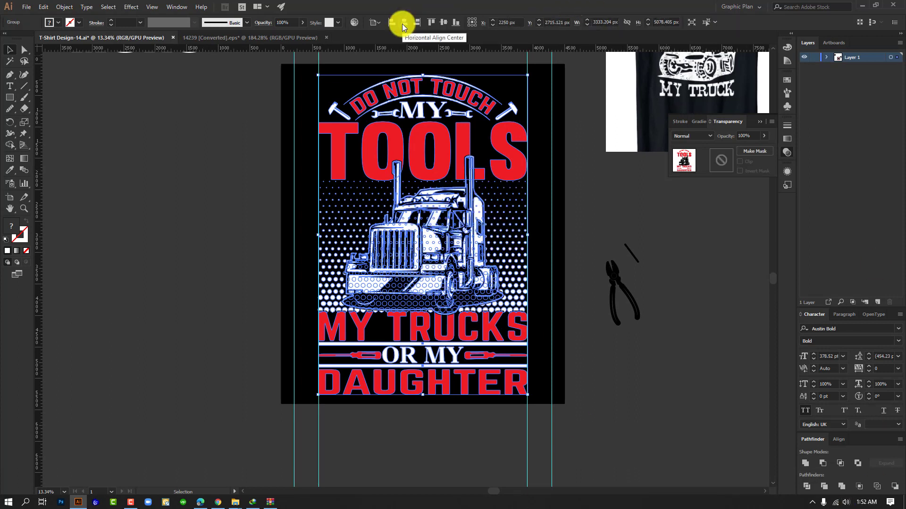
Step: Center the grouped truck artwork vertically on the artboard, deselect it and check the complete design
{"action": "left_click", "coordinate": [443, 22]}
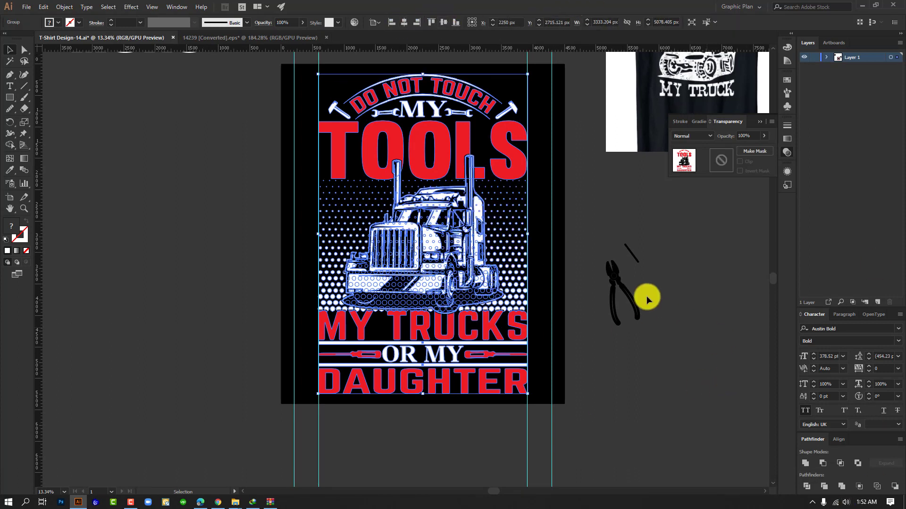
{"action": "left_click", "coordinate": [622, 223]}
{"action": "key", "text": "ctrl+alt+space"}
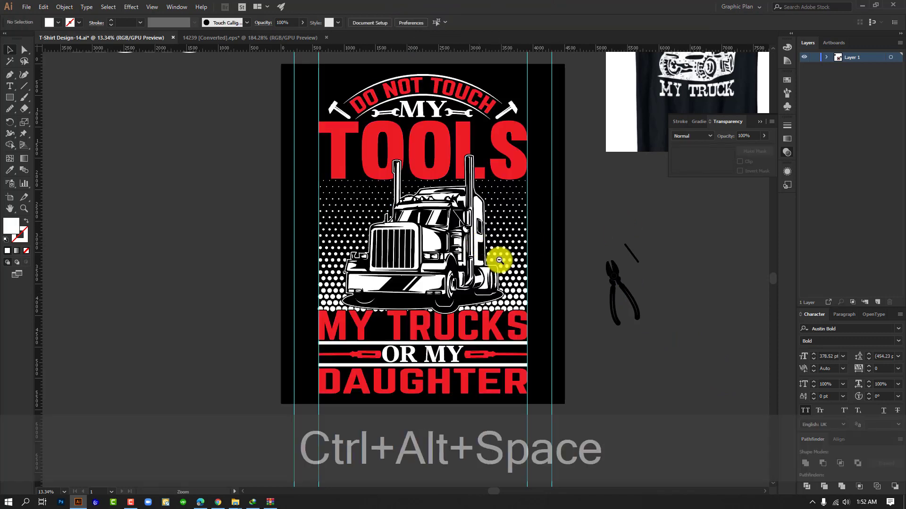
{"action": "left_click_drag", "start_coordinate": [499, 261], "coordinate": [517, 285]}
{"action": "left_click_drag", "start_coordinate": [517, 285], "coordinate": [504, 323]}
{"action": "left_click_drag", "start_coordinate": [610, 221], "coordinate": [606, 217]}
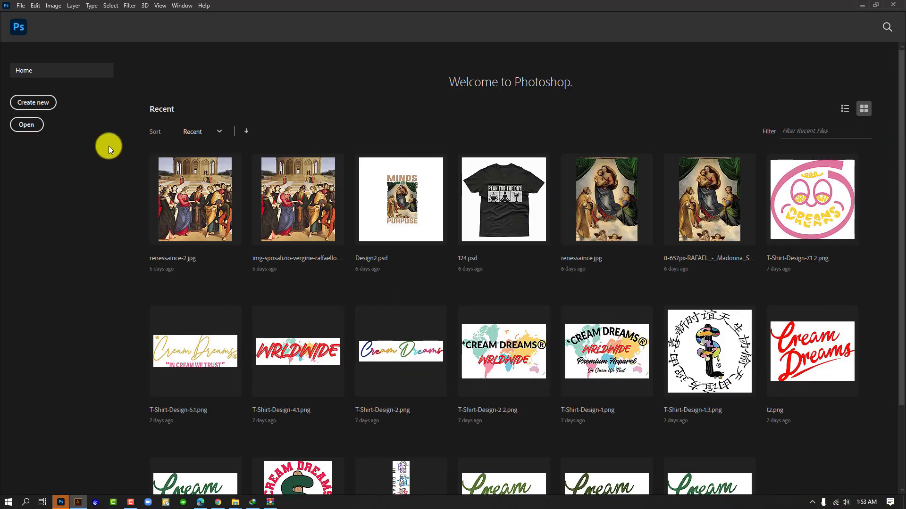
Step: Open the recent T-shirt mockup 124.psd in Photoshop, and copy the grouped truck artwork in Illustrator
{"action": "left_click", "coordinate": [490, 193]}
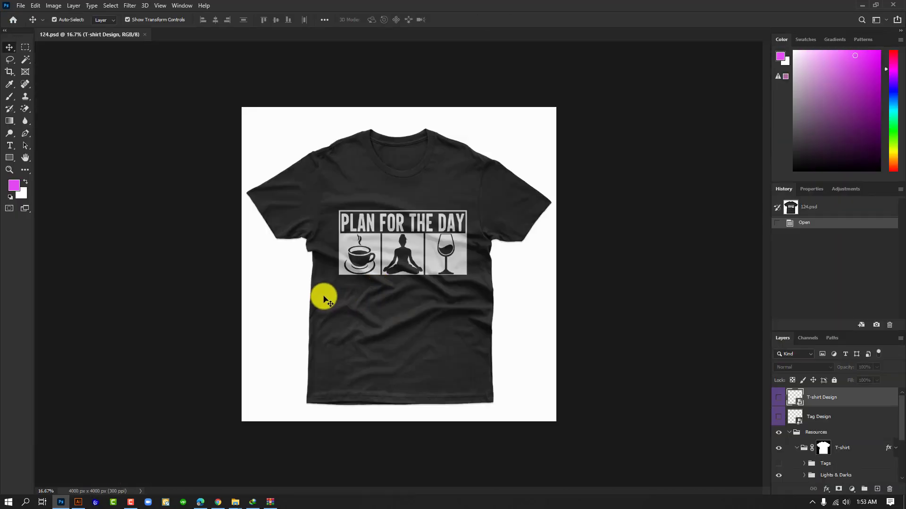
{"action": "left_click", "coordinate": [78, 502]}
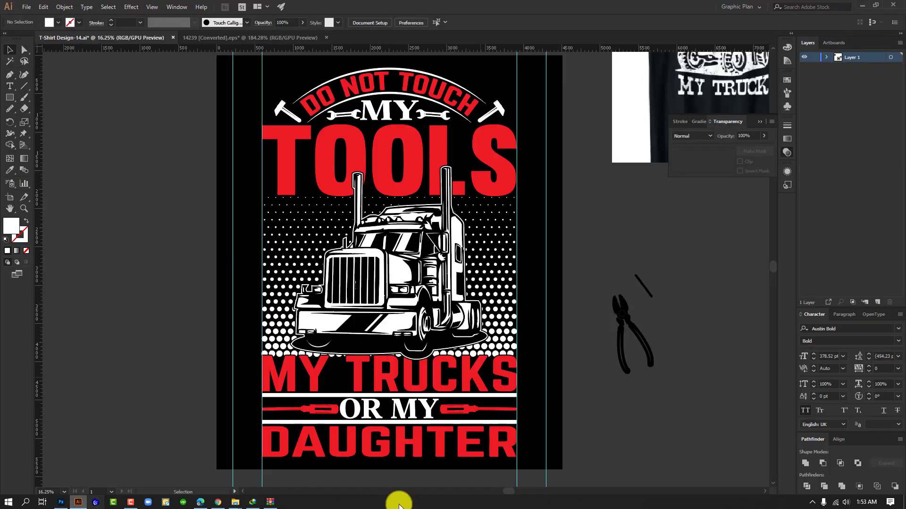
{"action": "left_click_drag", "start_coordinate": [206, 60], "coordinate": [549, 467]}
{"action": "key", "text": "ctrl+c"}
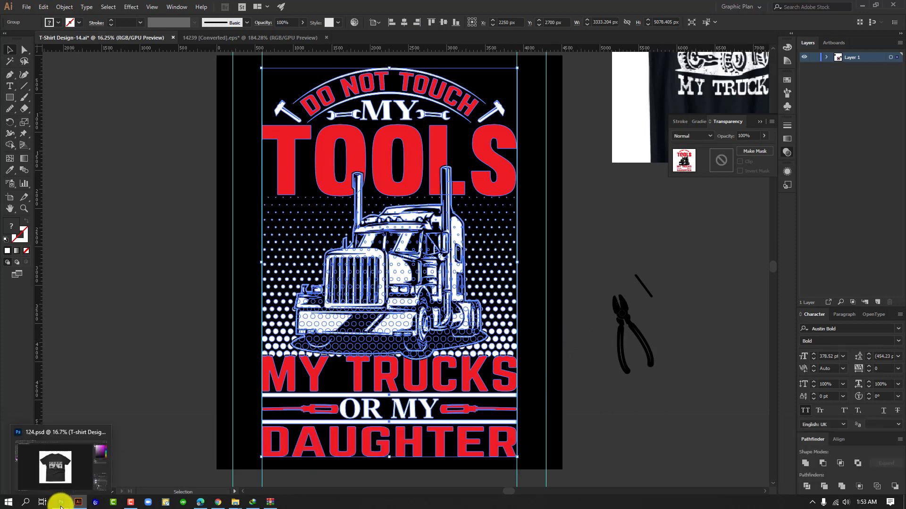
Step: Switch to the Photoshop mockup and open the contents of the Design smart object in the T-shirt Design group
{"action": "left_click", "coordinate": [61, 503]}
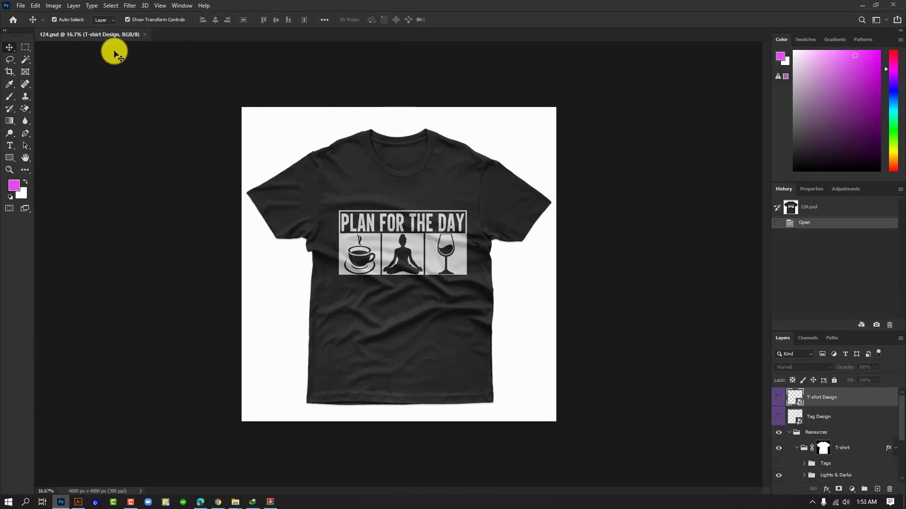
{"action": "scroll", "coordinate": [812, 423], "scroll_direction": "down", "scroll_amount": 3}
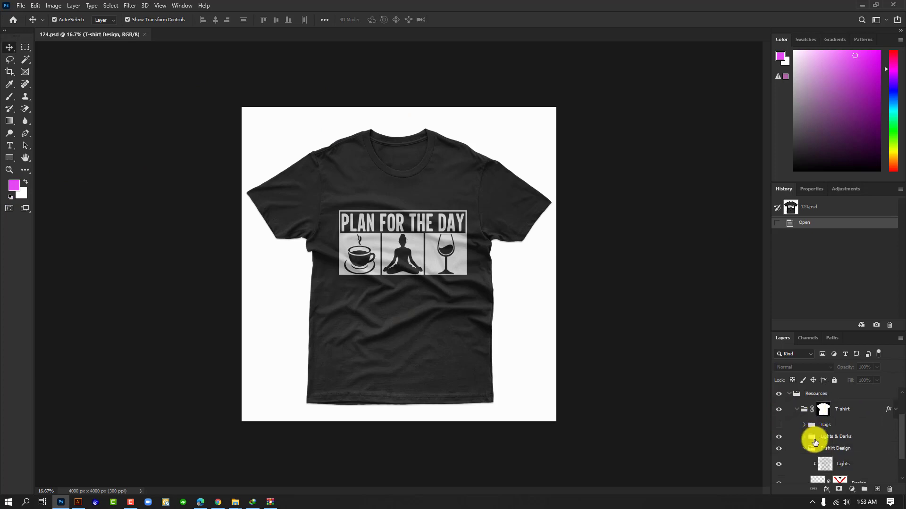
{"action": "left_click", "coordinate": [820, 456]}
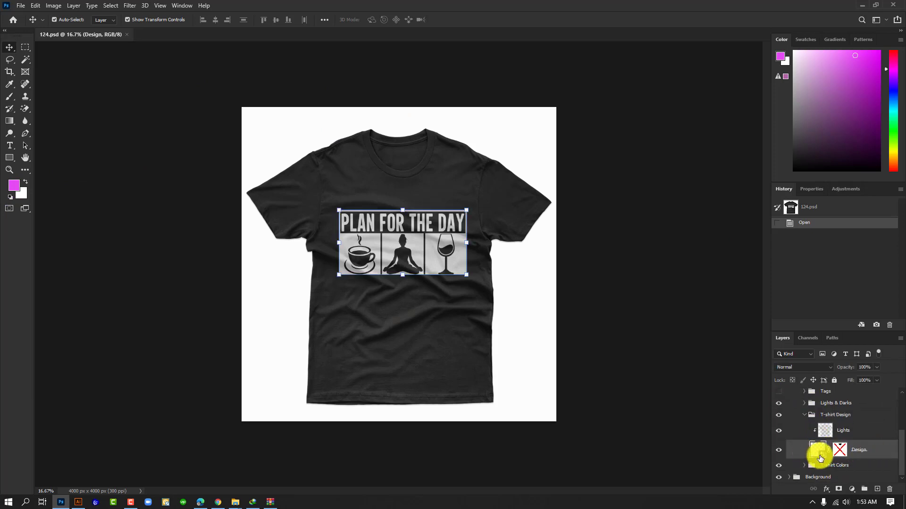
{"action": "double_click", "coordinate": [811, 452]}
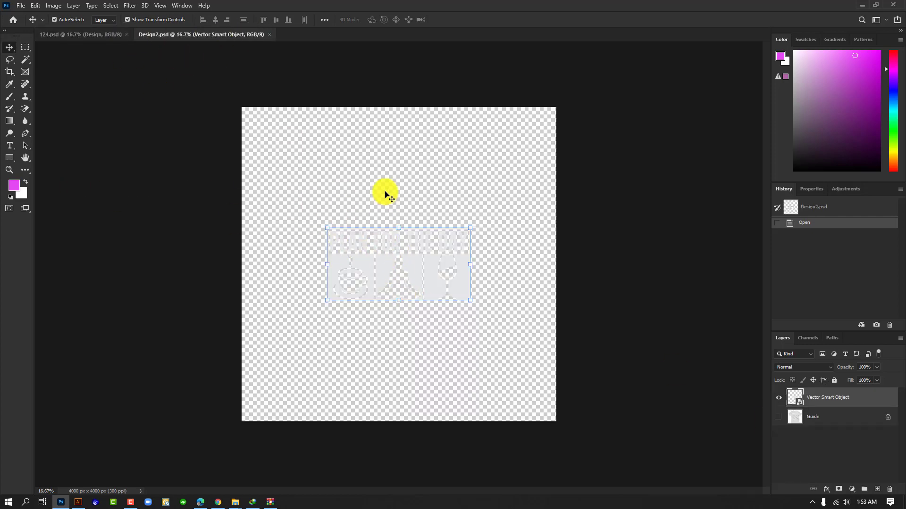
Step: Delete the old PLAN FOR THE DAY artwork layer from Design2.psd
{"action": "left_click", "coordinate": [378, 249]}
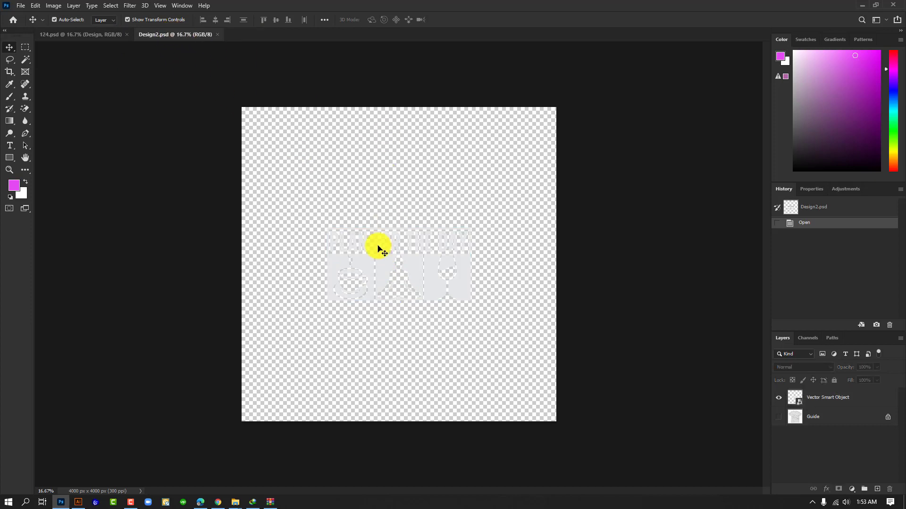
{"action": "left_click", "coordinate": [387, 266]}
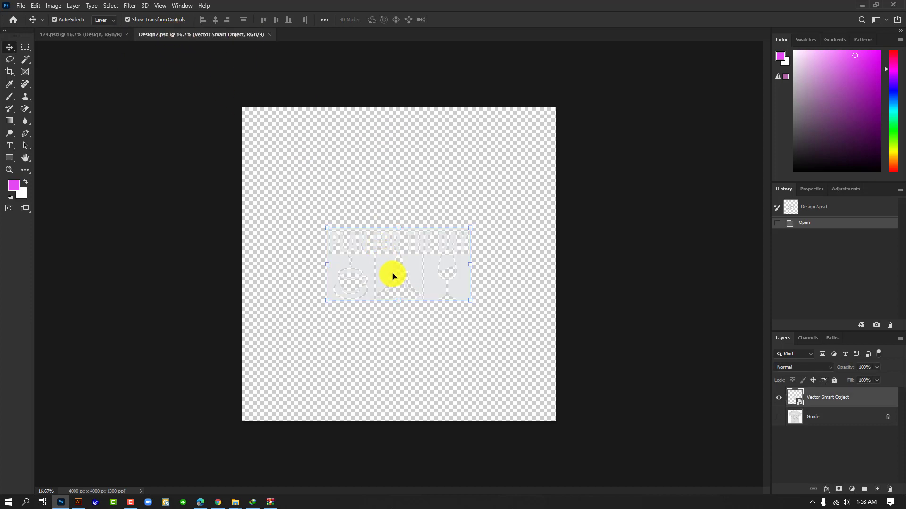
{"action": "key", "text": "Delete"}
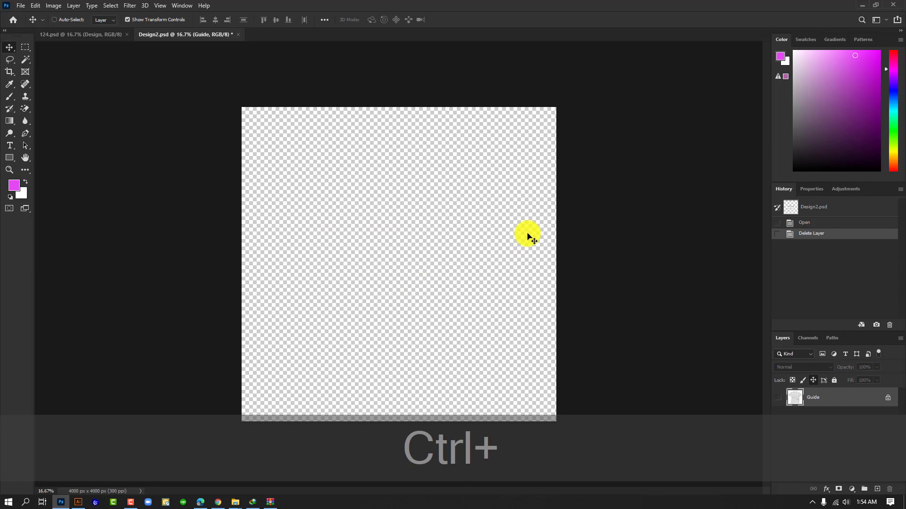
Step: Paste the truck artwork as a smart object scaled to 12.15%, and save Design2.psd to update the 124.psd mockup
{"action": "key", "text": "ctrl+v"}
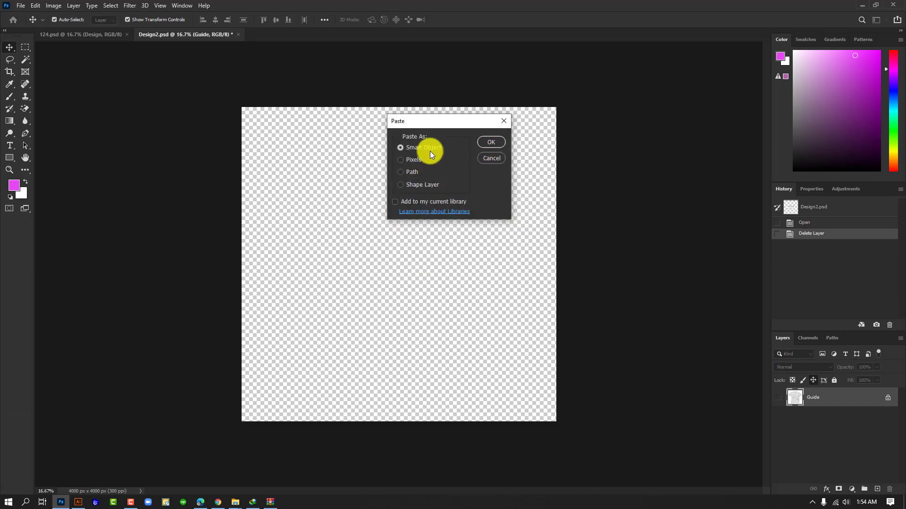
{"action": "left_click", "coordinate": [491, 146]}
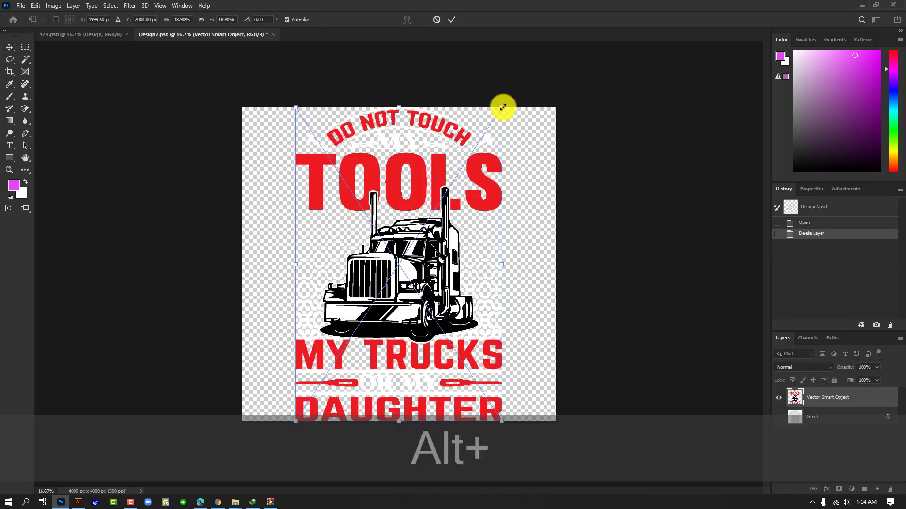
{"action": "left_click_drag", "start_coordinate": [502, 105], "coordinate": [465, 164]}
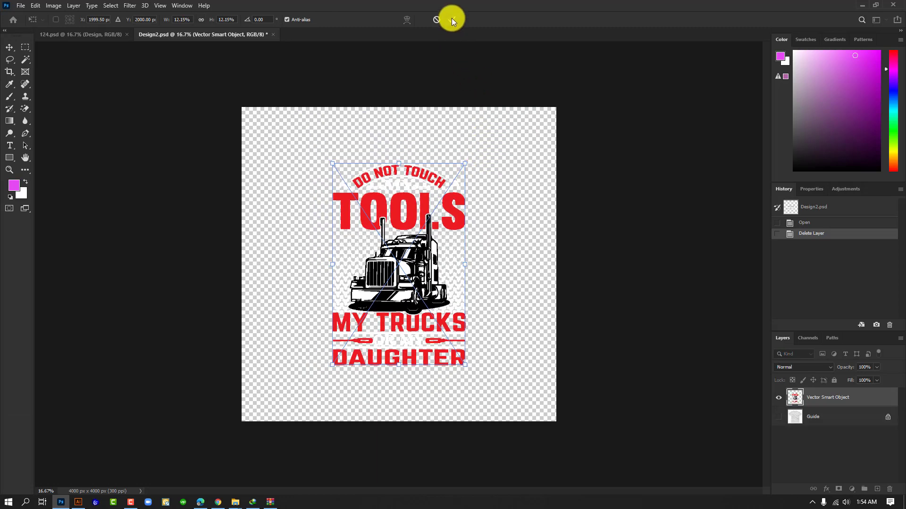
{"action": "left_click", "coordinate": [451, 18]}
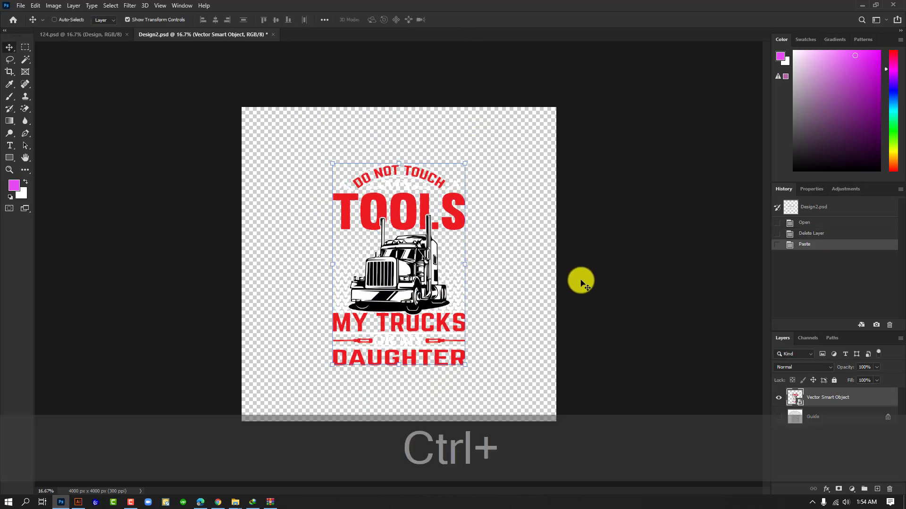
{"action": "key", "text": "ctrl+s"}
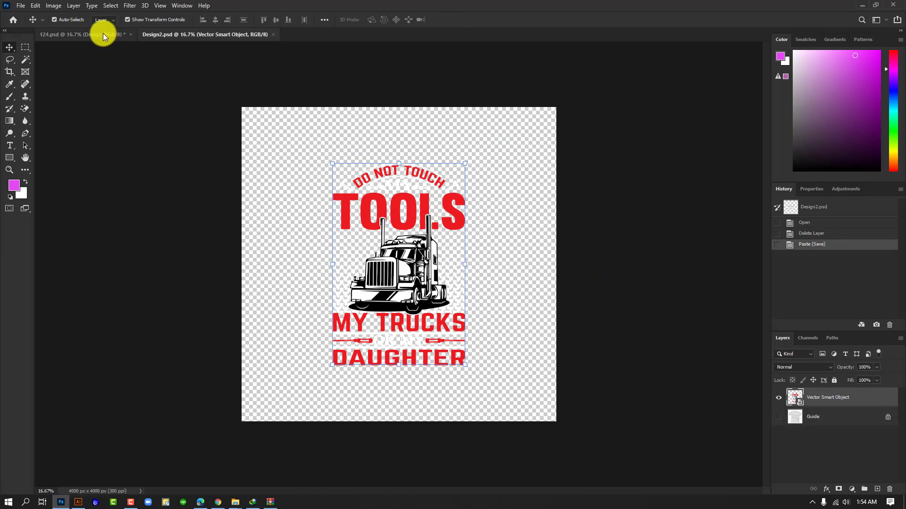
{"action": "left_click", "coordinate": [103, 34]}
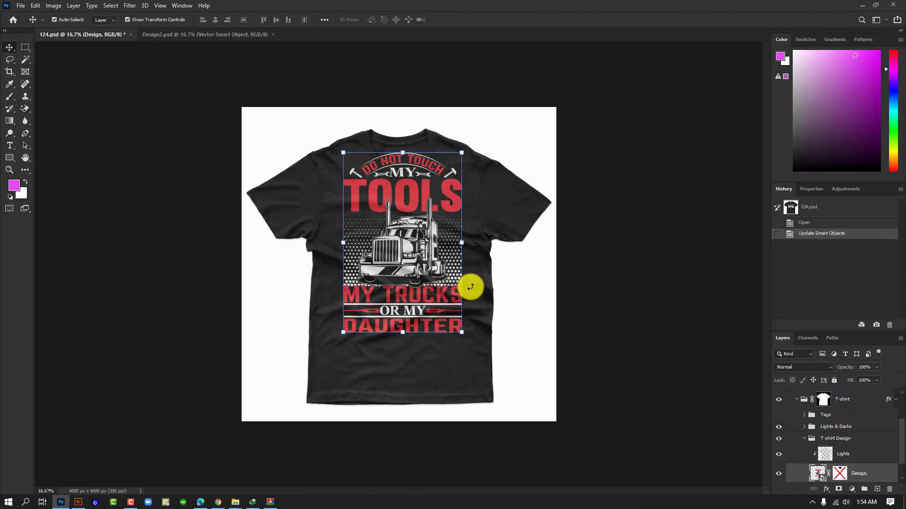
Step: Scale the truck print on the shirt to about 95% and move it down to about X 2066.5 px, Y 2299 px
{"action": "left_click", "coordinate": [463, 290], "text": "ctrl"}
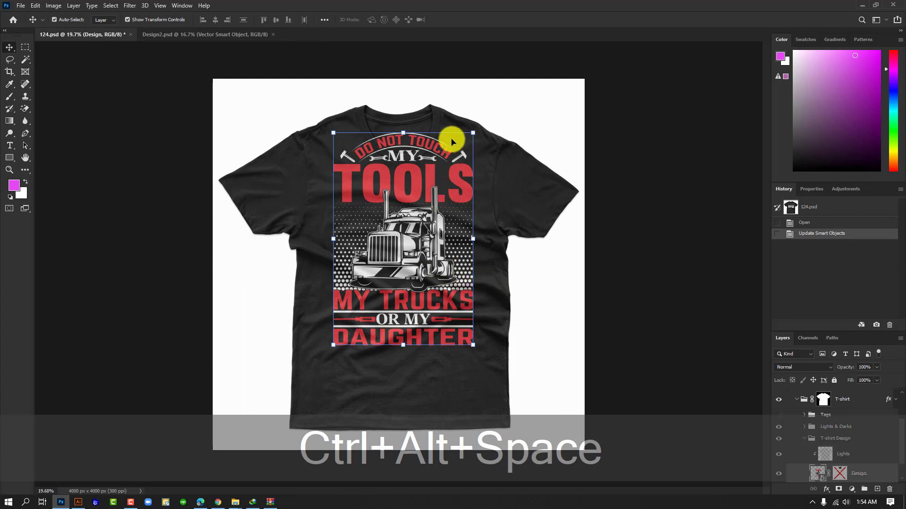
{"action": "left_click_drag", "start_coordinate": [474, 134], "coordinate": [471, 139]}
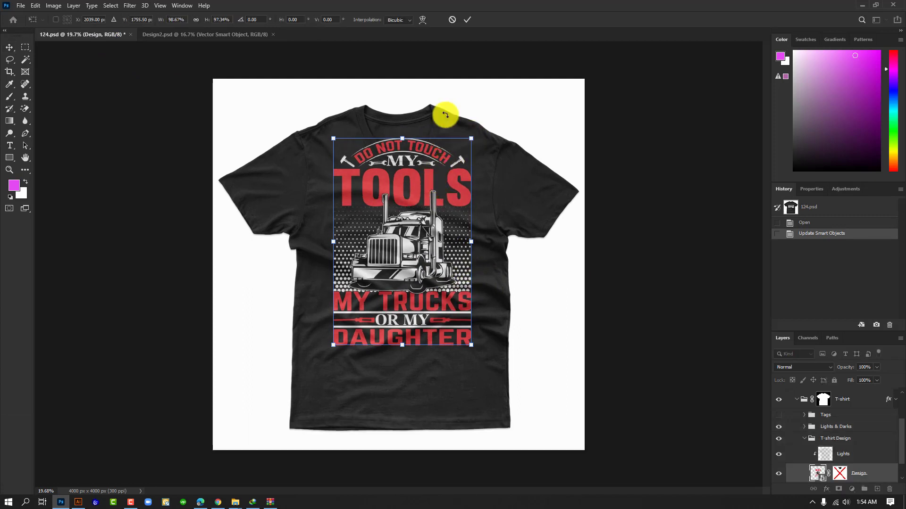
{"action": "left_click", "coordinate": [452, 20]}
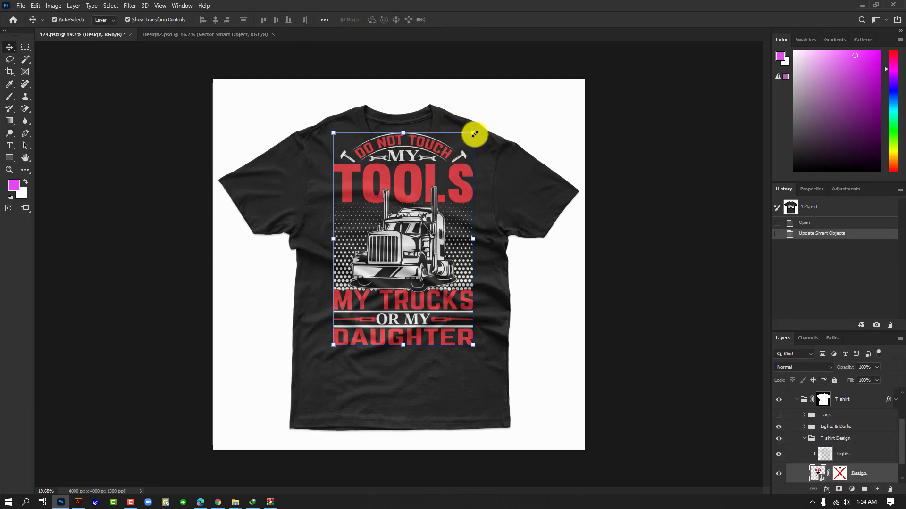
{"action": "left_click_drag", "start_coordinate": [475, 134], "coordinate": [427, 312]}
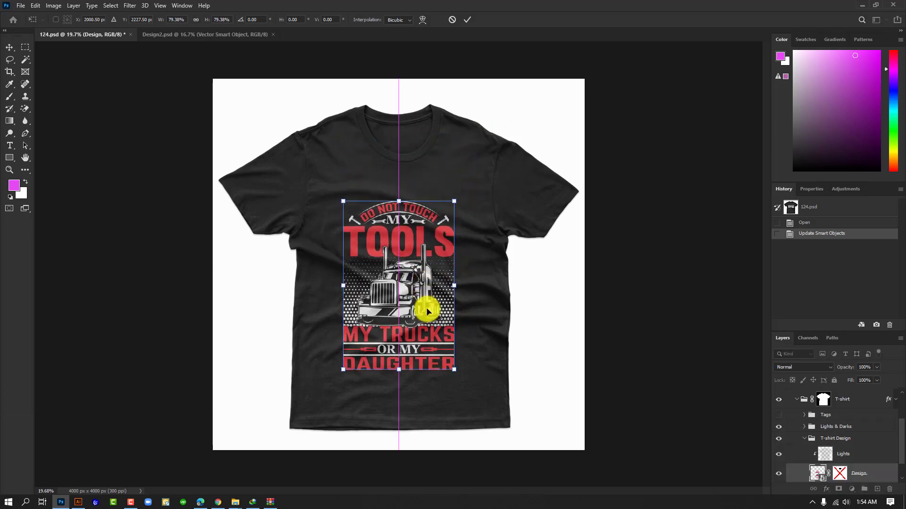
{"action": "left_click_drag", "start_coordinate": [454, 372], "coordinate": [465, 386]}
{"action": "left_click_drag", "start_coordinate": [413, 272], "coordinate": [419, 280]}
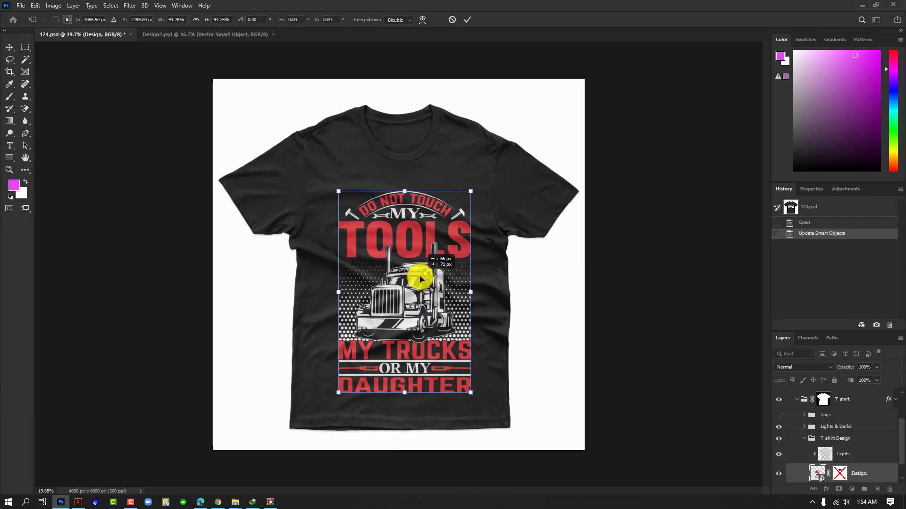
{"action": "left_click", "coordinate": [468, 21]}
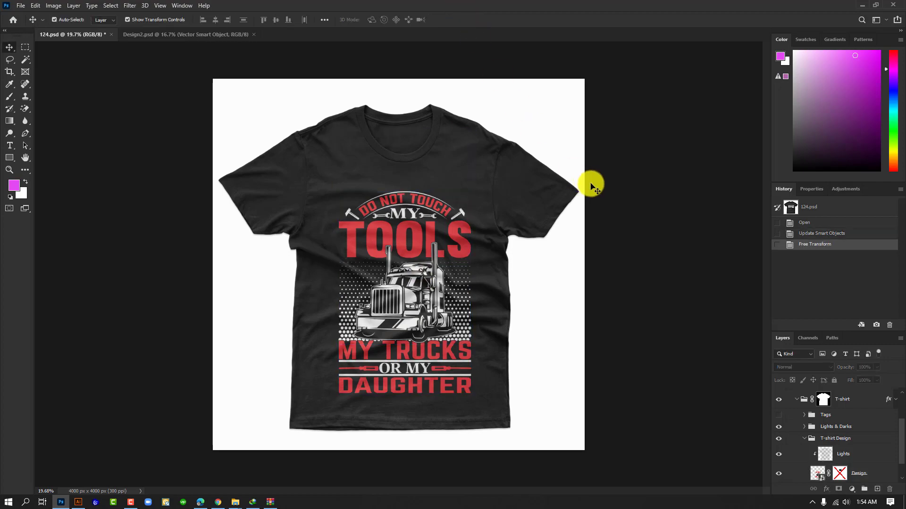